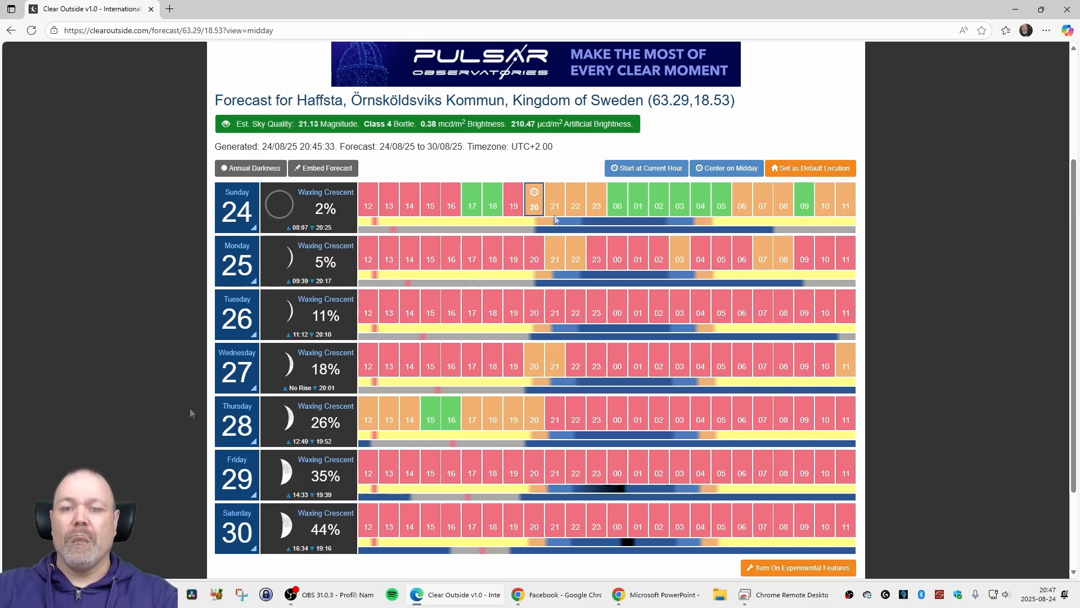
mouse_move(284, 214)
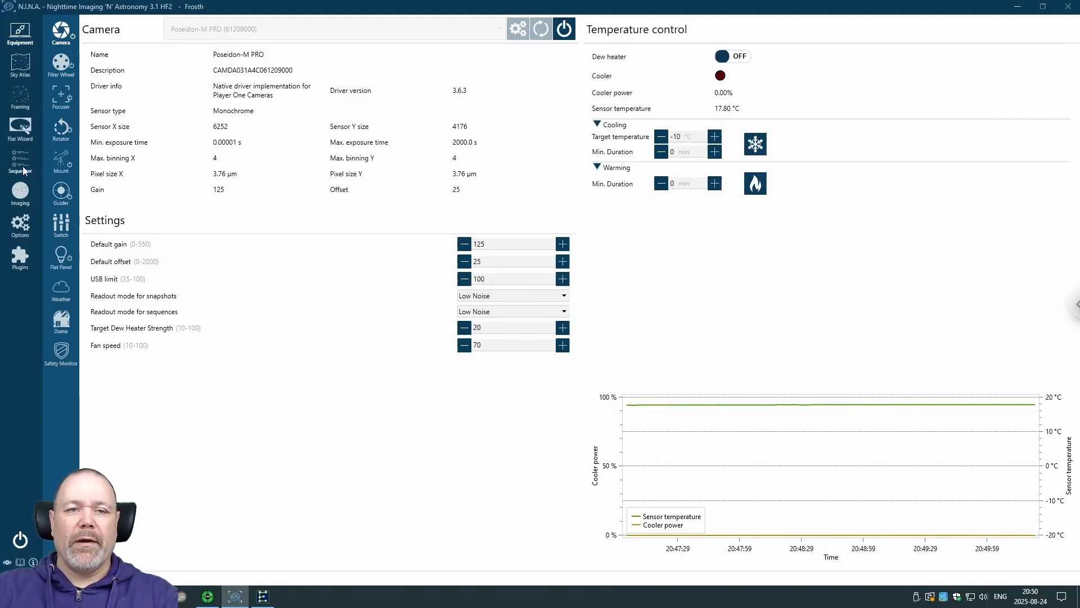
left_click(23, 170)
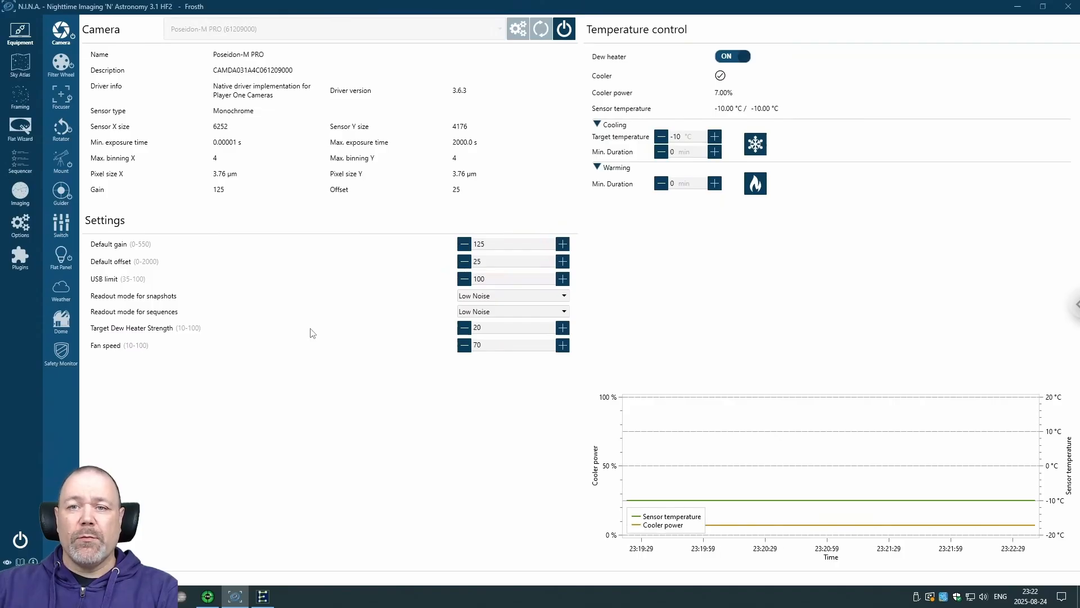
- In the multi-mode Flat Wizard, set the darks to take to 40 and start the run for all enabled filters
left_click(25, 133)
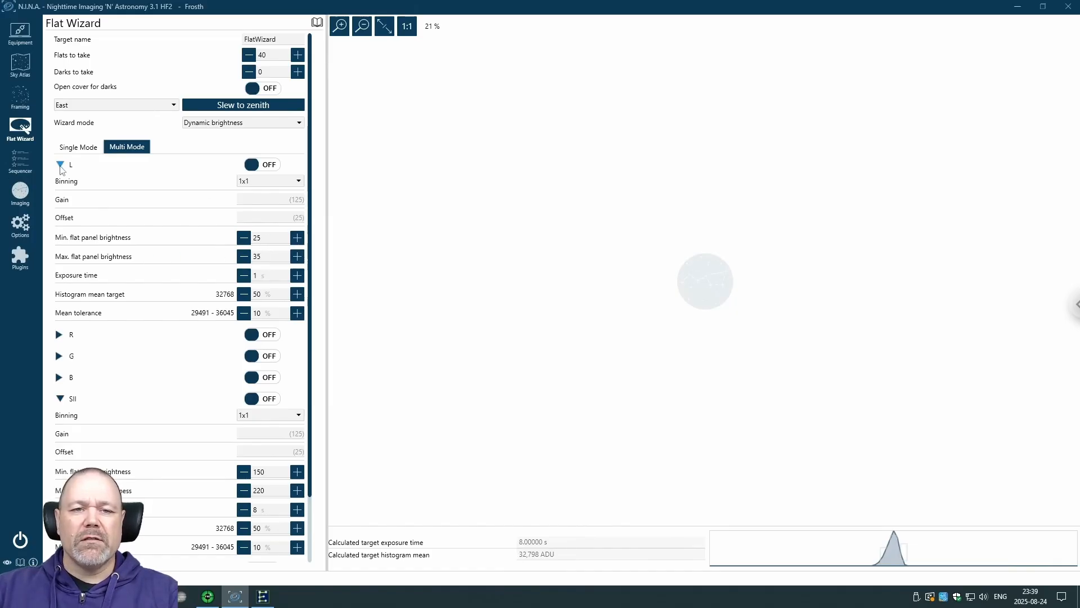
left_click(60, 165)
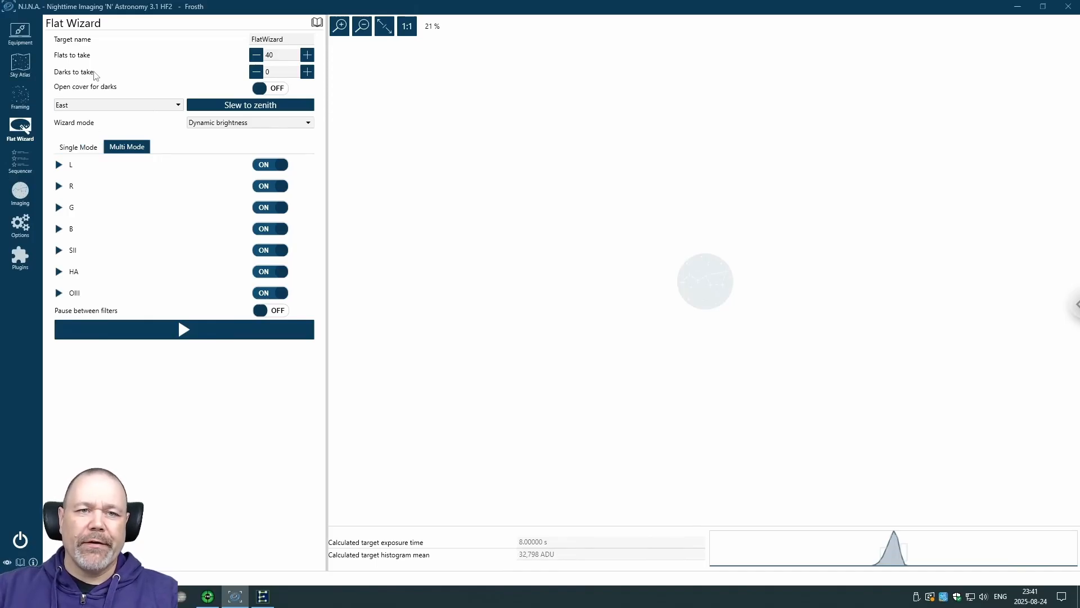
left_click(283, 72)
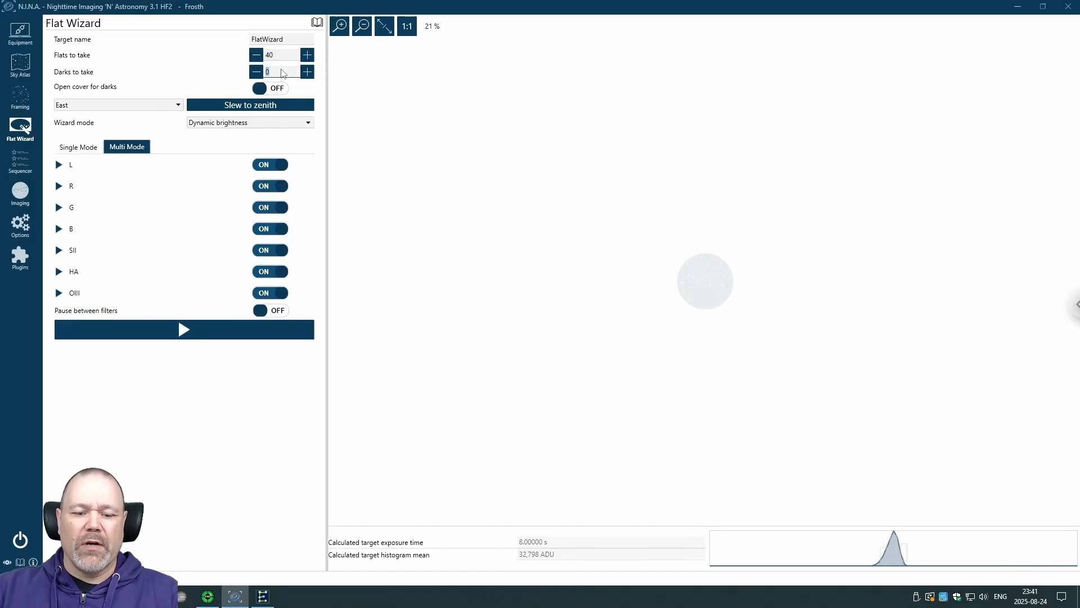
type("40")
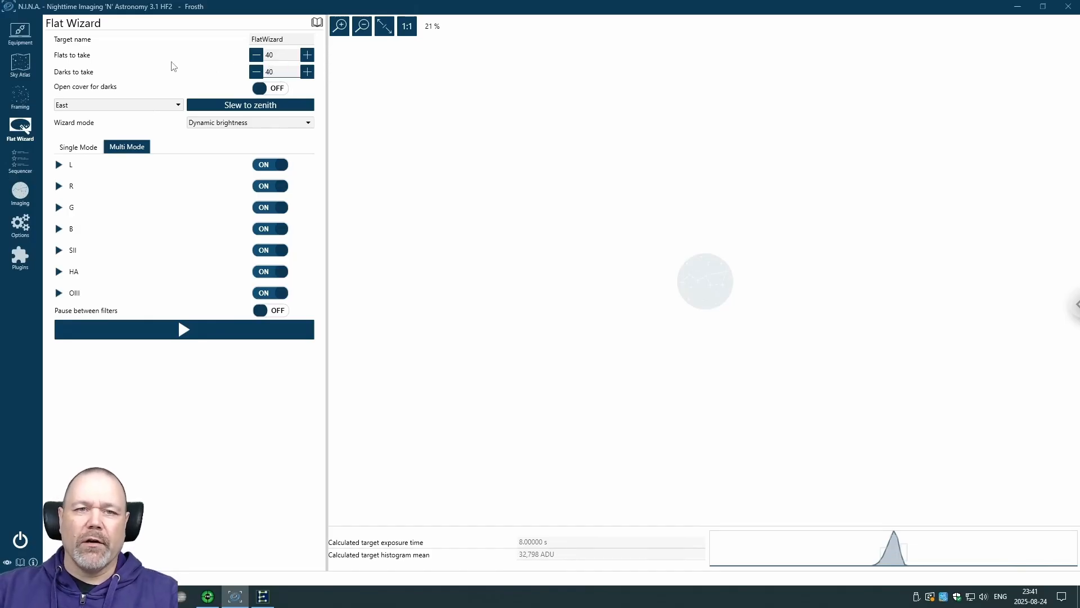
left_click(207, 329)
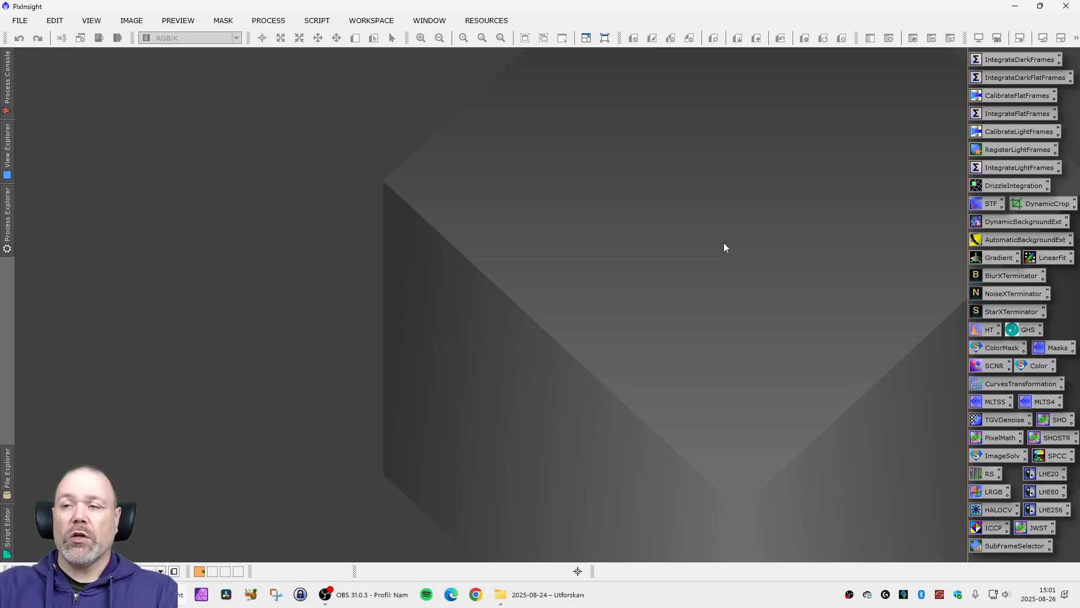
- Open the IntegrateDarkFrames process and add all dark frames from the 300s folder under Bilder > 2025-08-24 > Dark frames
double_click(1012, 59)
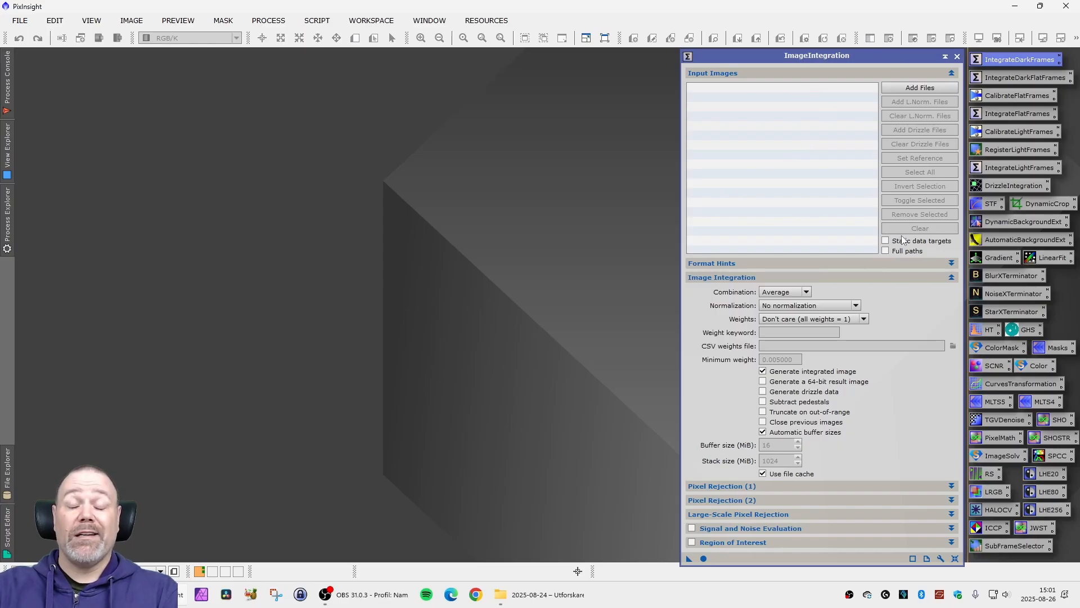
mouse_move(902, 241)
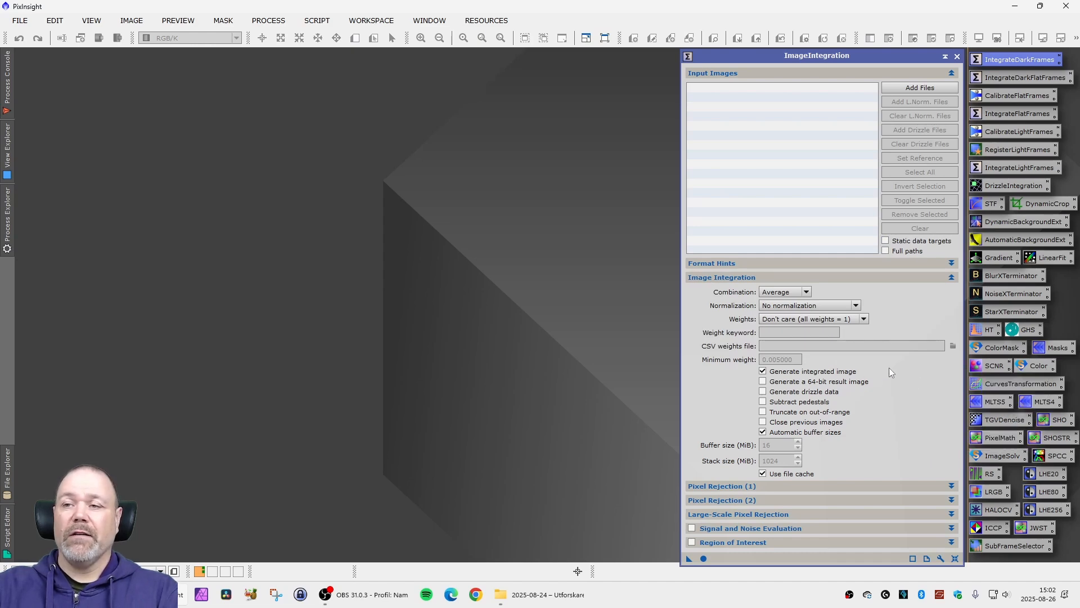
left_click(920, 88)
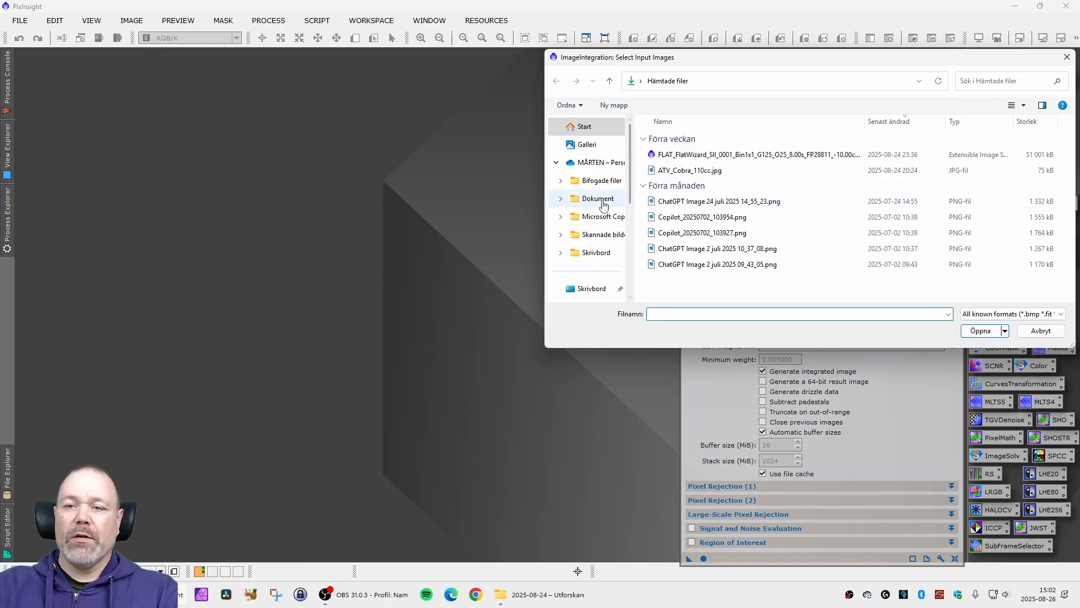
double_click(676, 174)
double_click(681, 174)
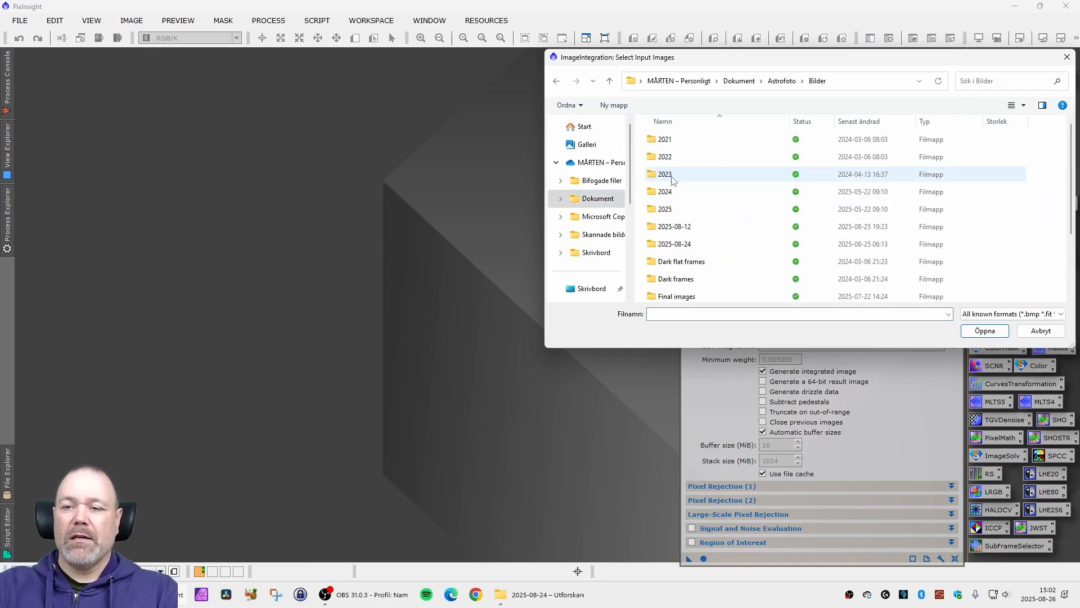
double_click(690, 207)
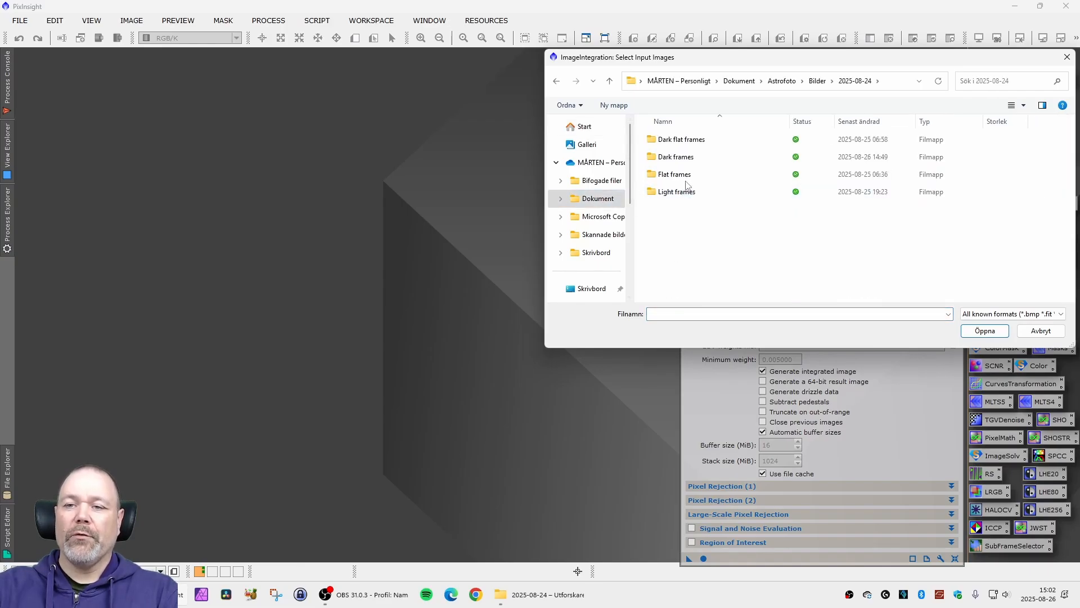
double_click(677, 158)
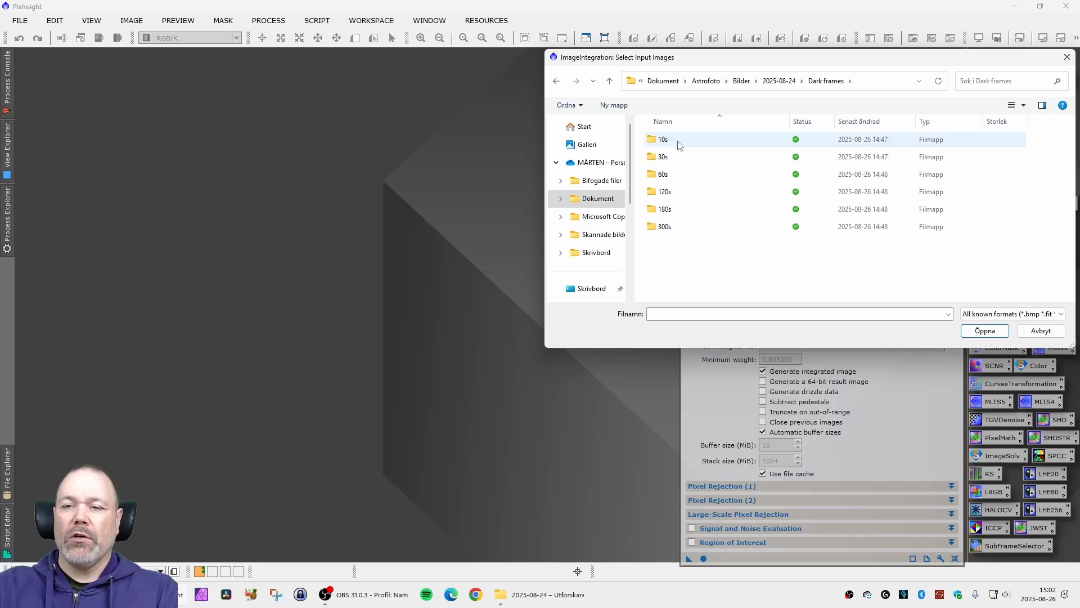
double_click(679, 231)
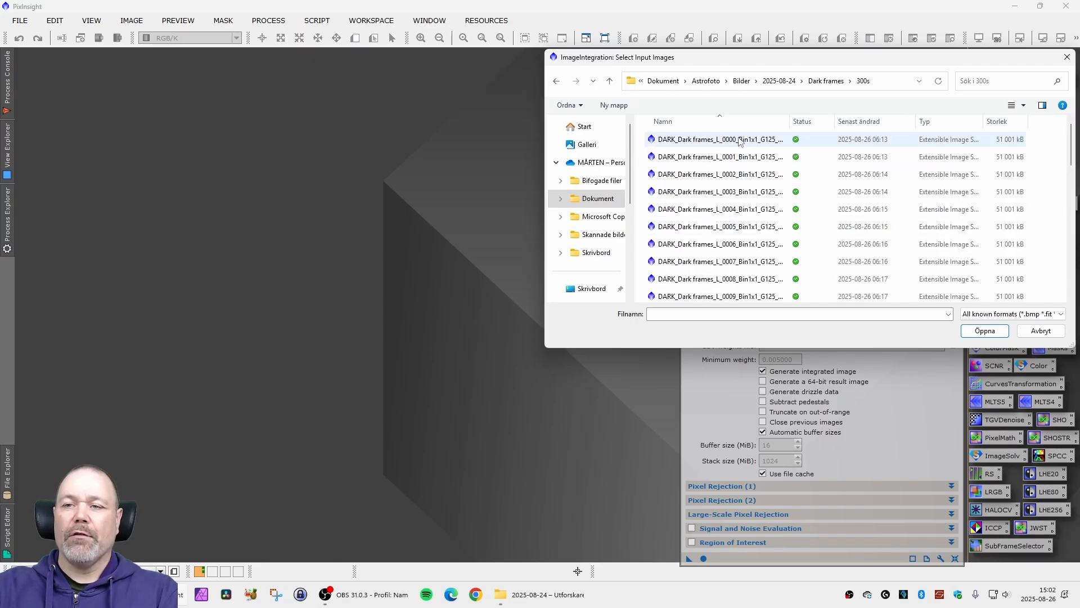
left_click(750, 145)
key("ctrl+a")
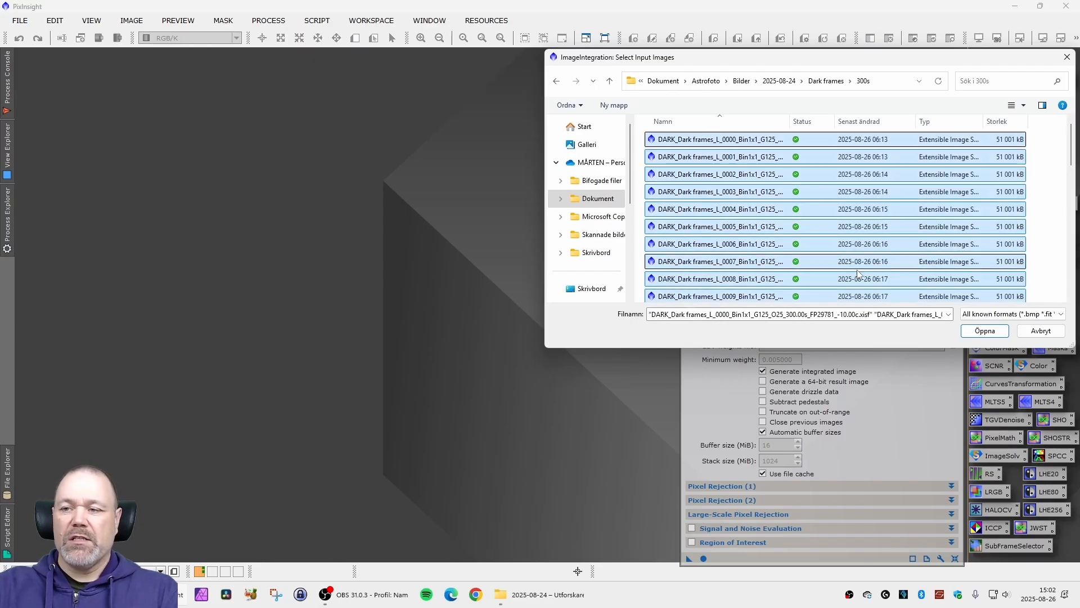
left_click(985, 331)
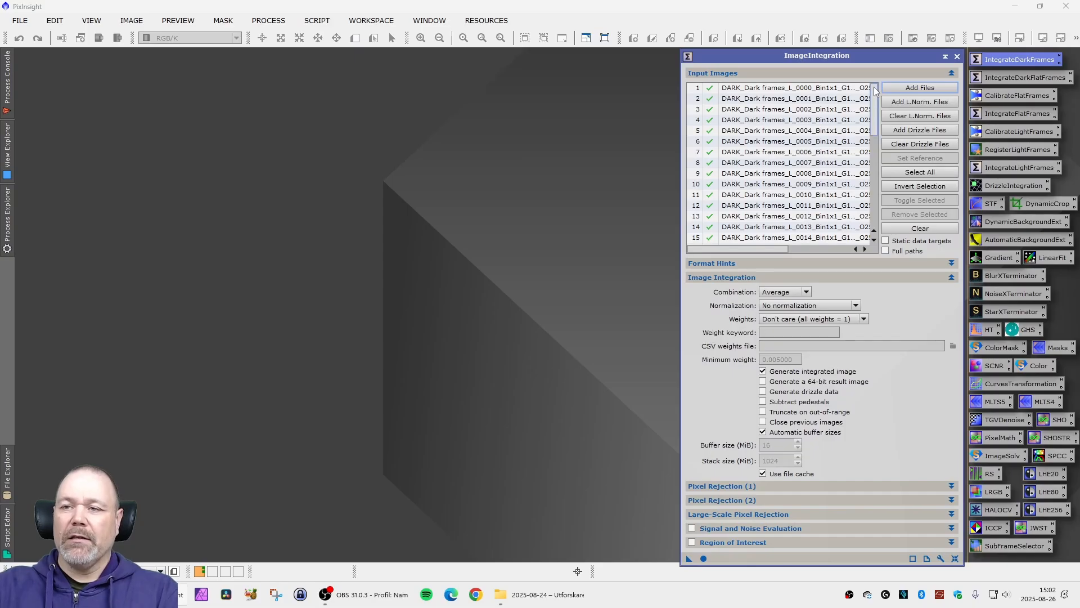
- Check the list of loaded 300 s dark frames and run the image integration on them
scroll(880, 116, "down", 6)
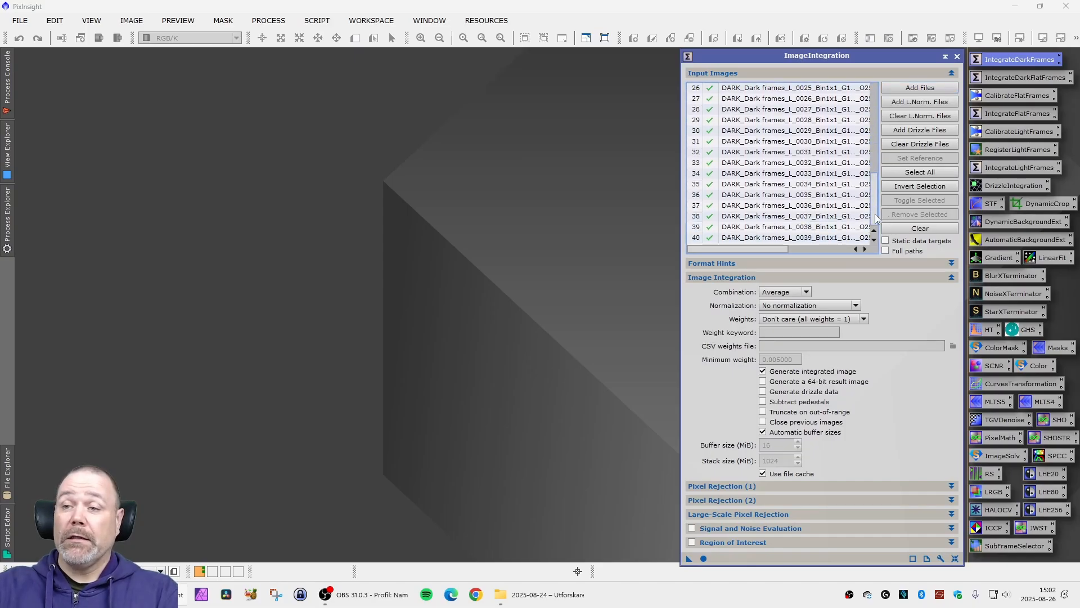
scroll(881, 155, "up", 6)
scroll(881, 155, "down", 6)
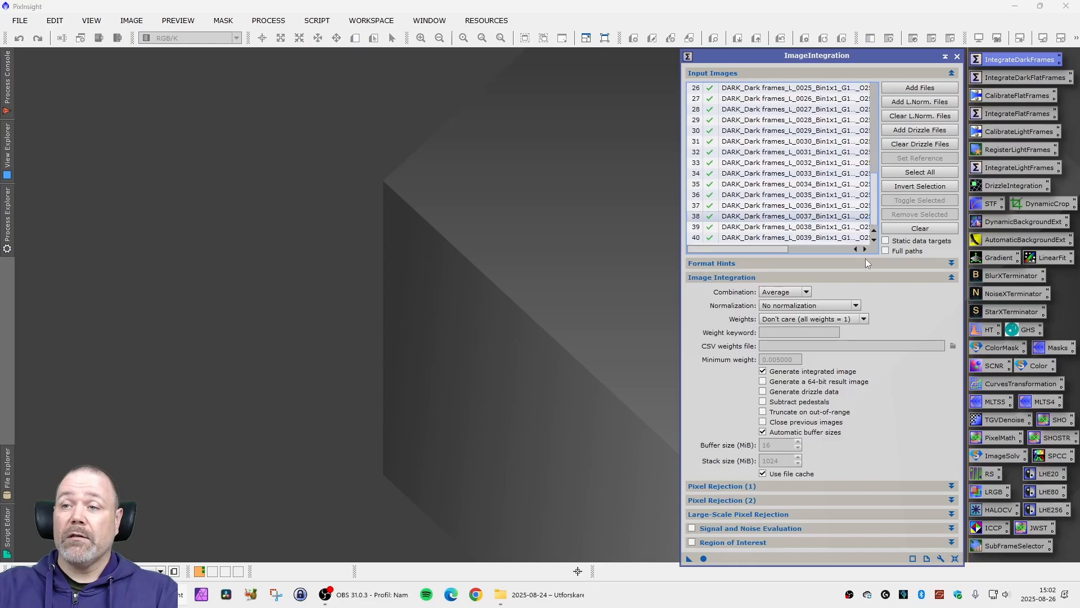
left_click(703, 558)
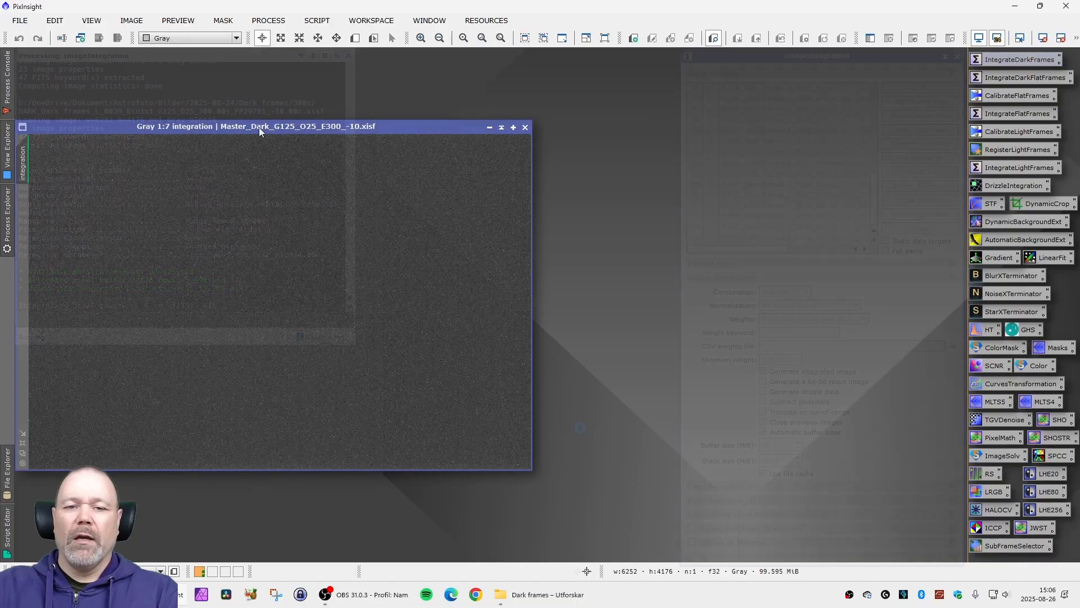
- Examine the noise and amp glow across the integrated master dark Master_Dark_G125_O25_E300_-10.xisf at different magnifications
scroll(509, 385, "up", 4)
scroll(509, 380, "down", 10)
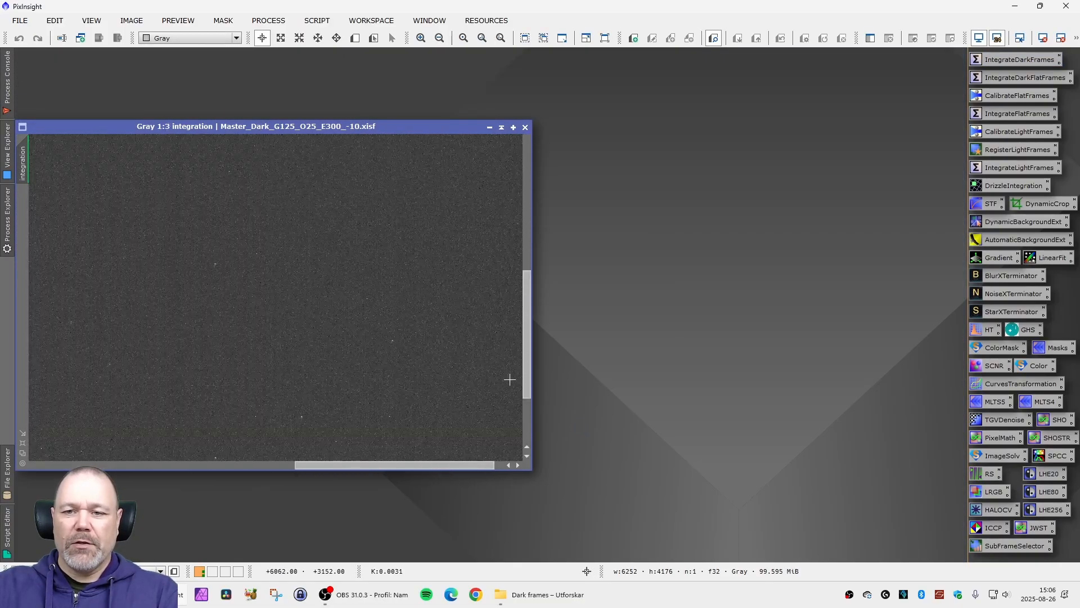
scroll(450, 364, "up", 2)
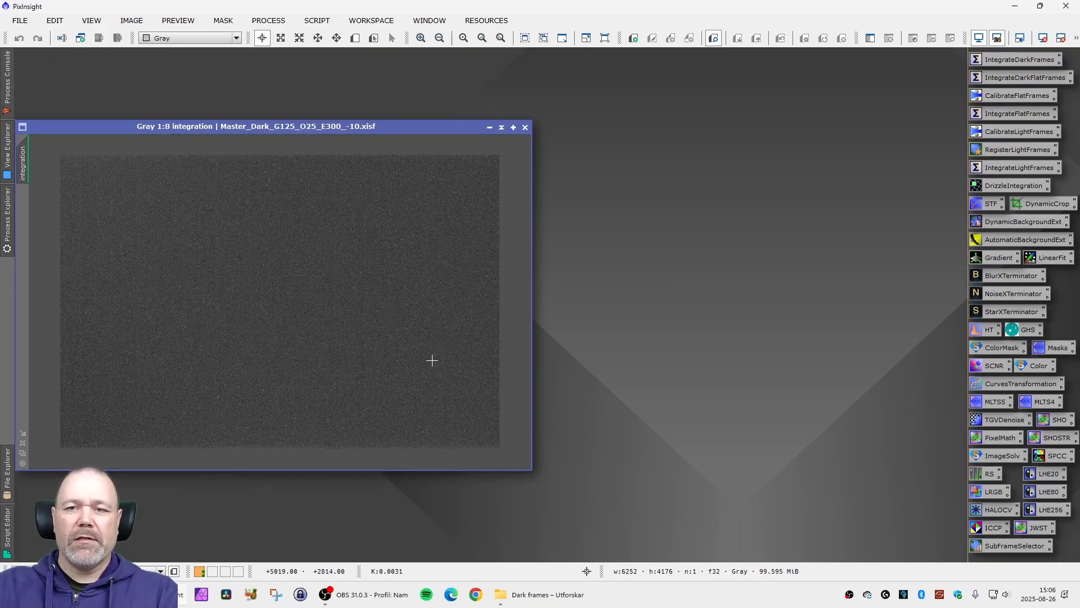
scroll(432, 359, "down", 3)
scroll(428, 359, "up", 3)
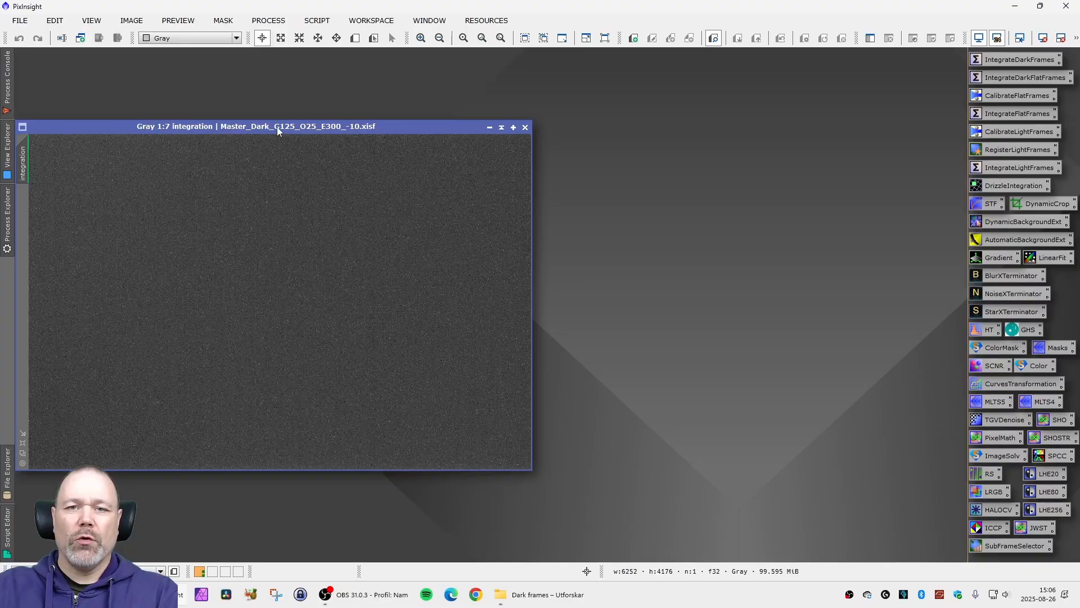
left_click_drag(277, 127, 278, 124)
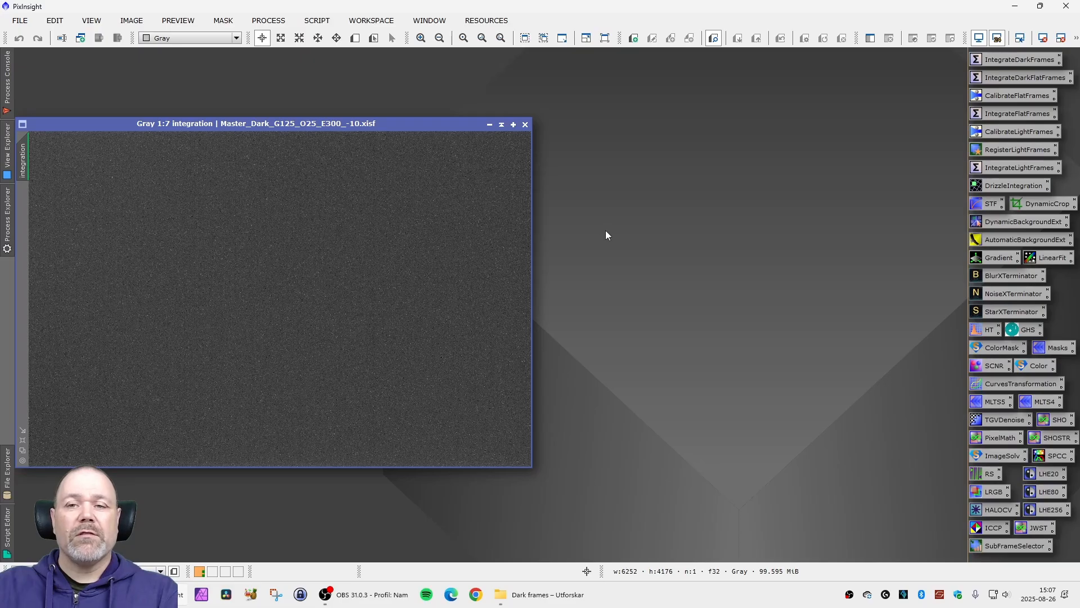
- Open Master_Dark_G120_O30_E300_-10.xisf and place it beside the new master dark for comparison
double_click(625, 242)
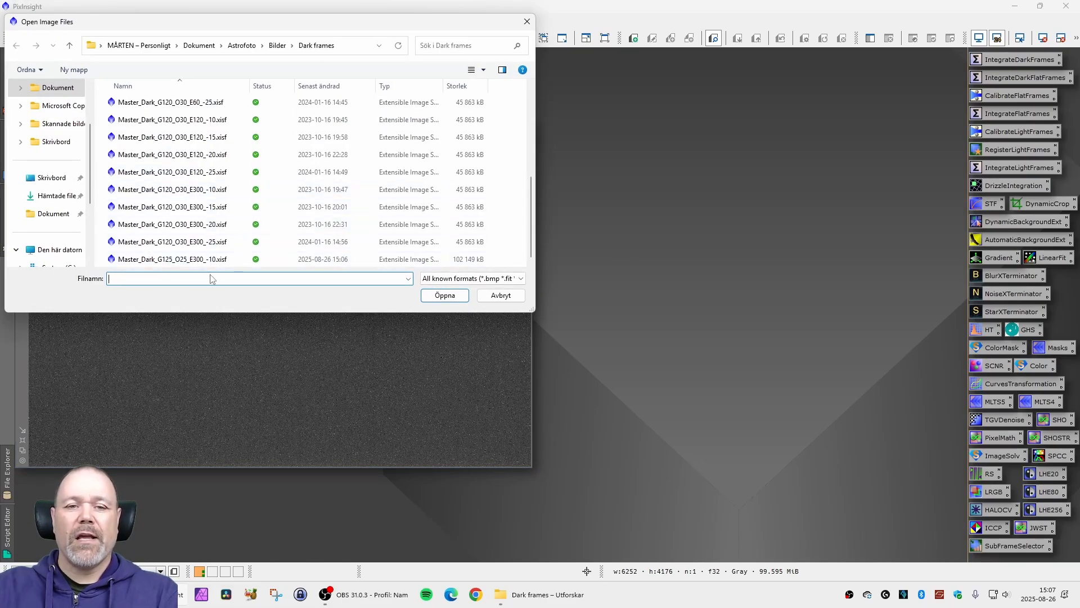
left_click(159, 193)
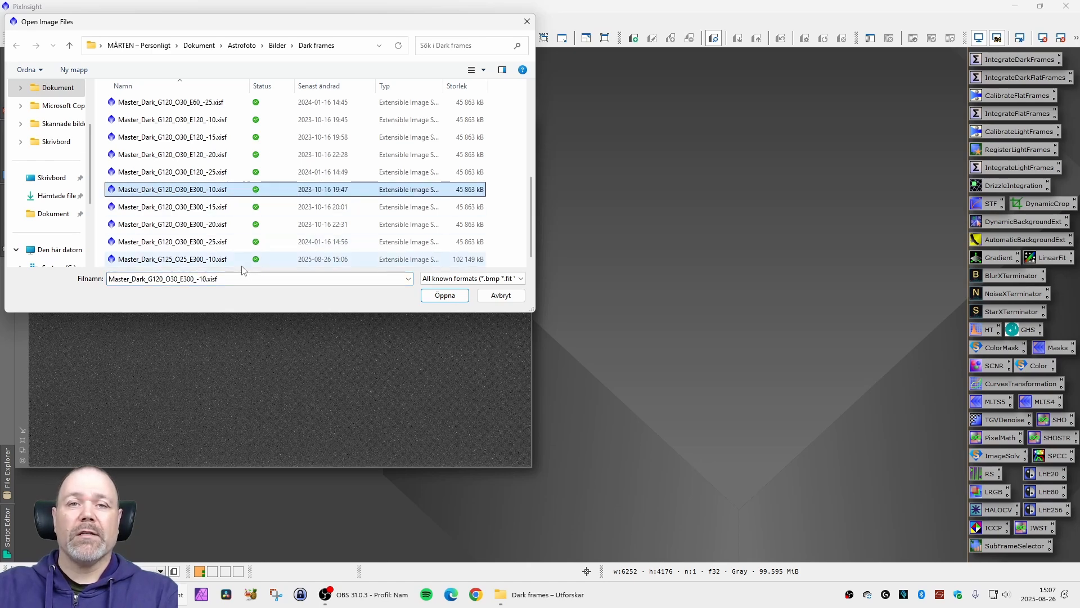
double_click(211, 191)
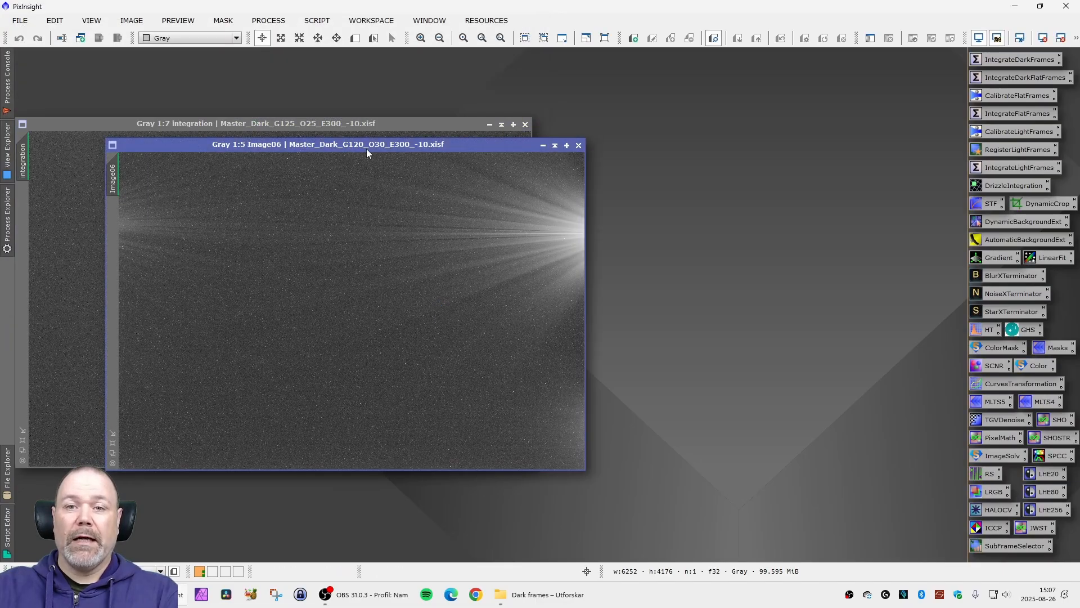
left_click_drag(366, 149, 794, 128)
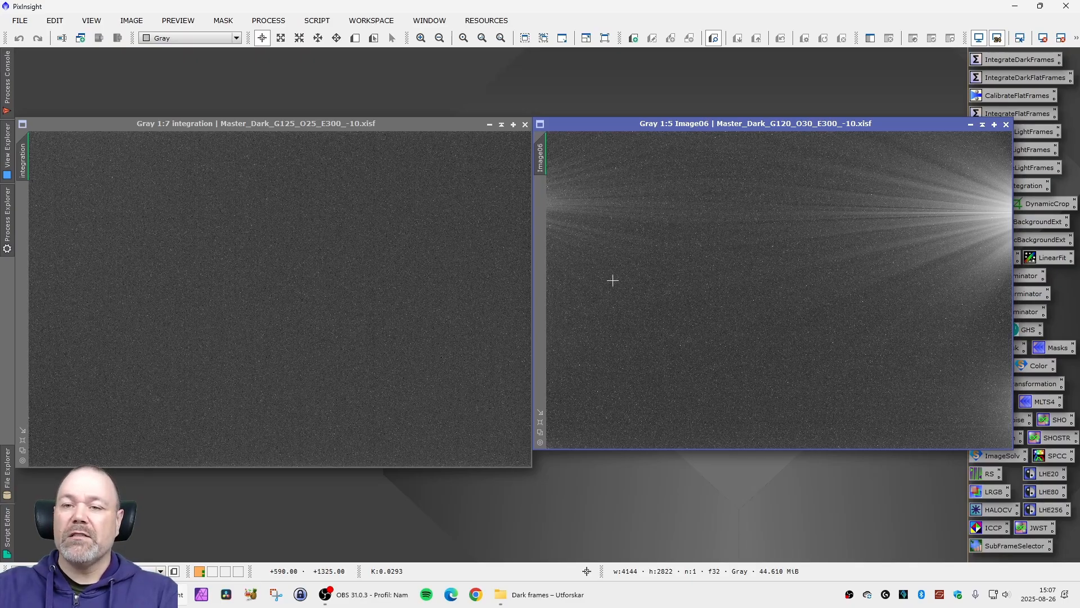
mouse_move(766, 126)
left_mouse_down()
mouse_move(791, 127)
mouse_move(769, 126)
left_mouse_up()
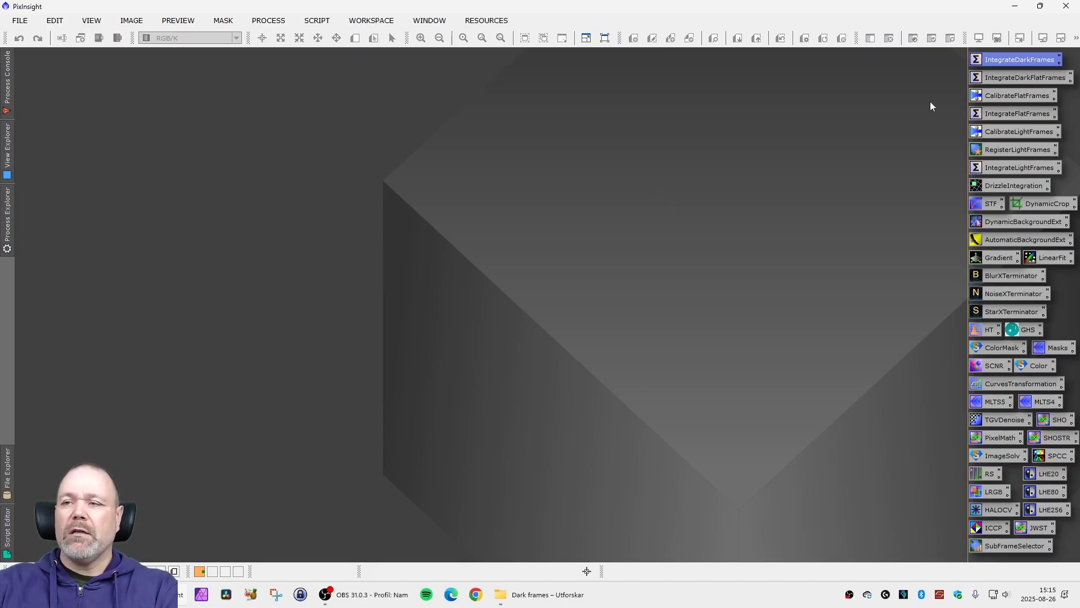
- Open the IntegrateDarkFlatFrames process and browse for input images in the Dark flat frames folder of 2025-08-24
double_click(996, 82)
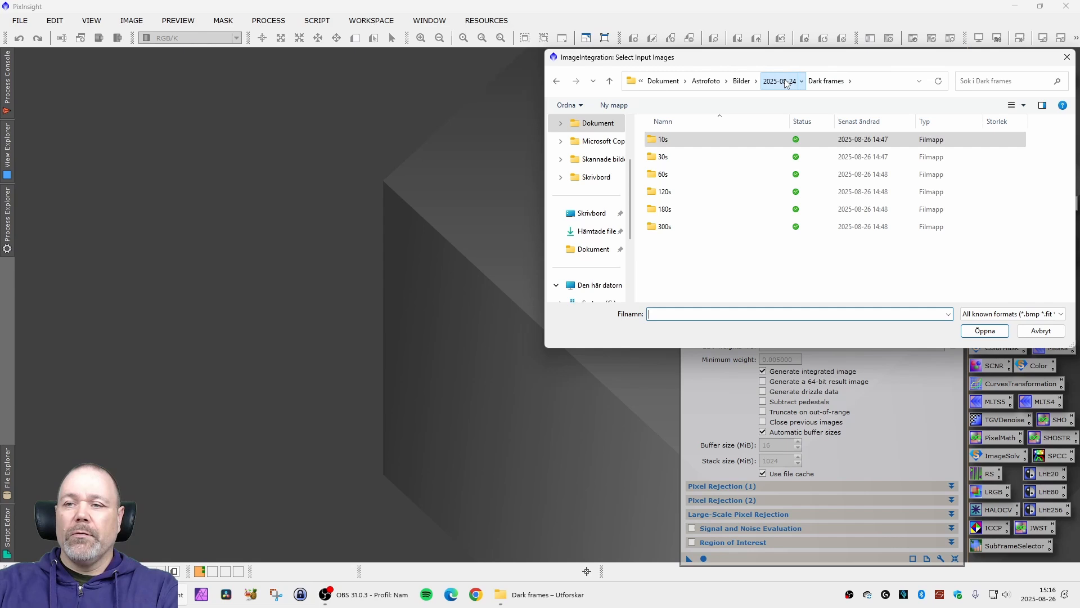
left_click(785, 81)
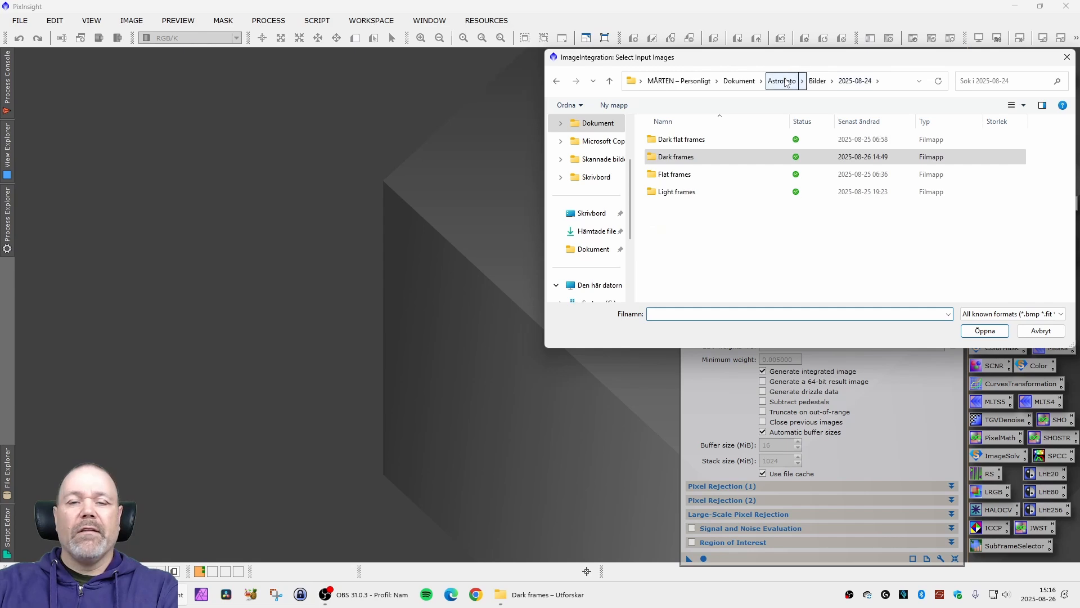
left_click(779, 157)
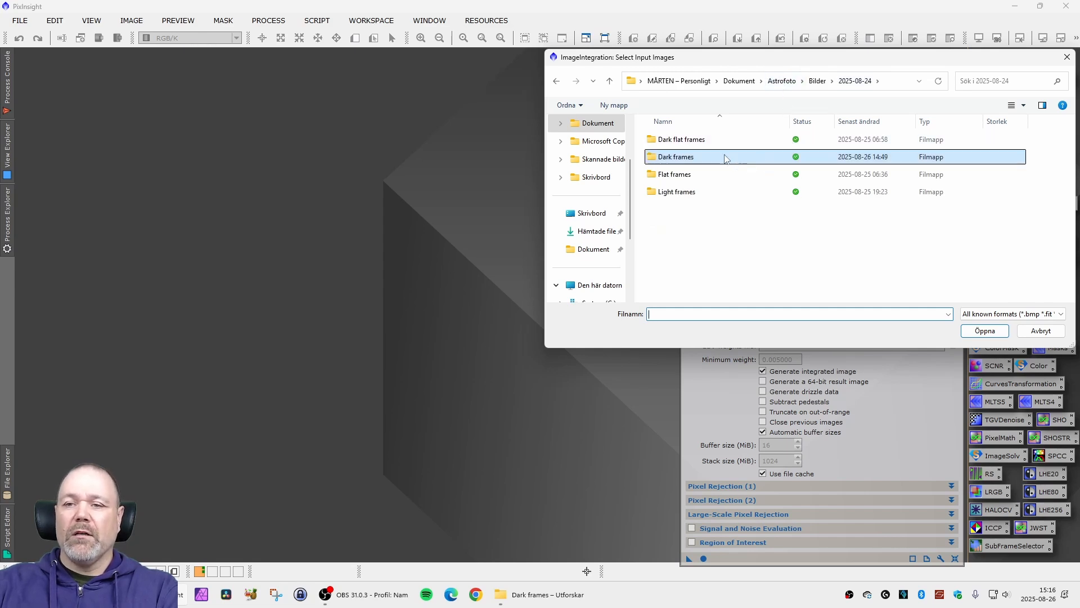
double_click(687, 140)
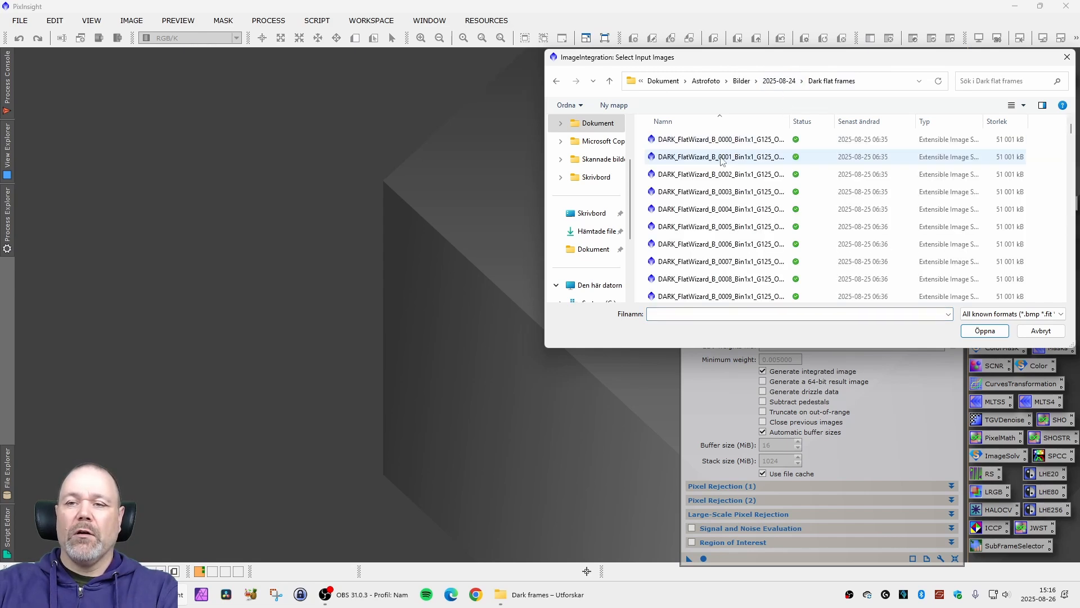
- Examine the full dark flat file names for each filter, including their exposure times and temperatures
left_click_drag(789, 121, 904, 125)
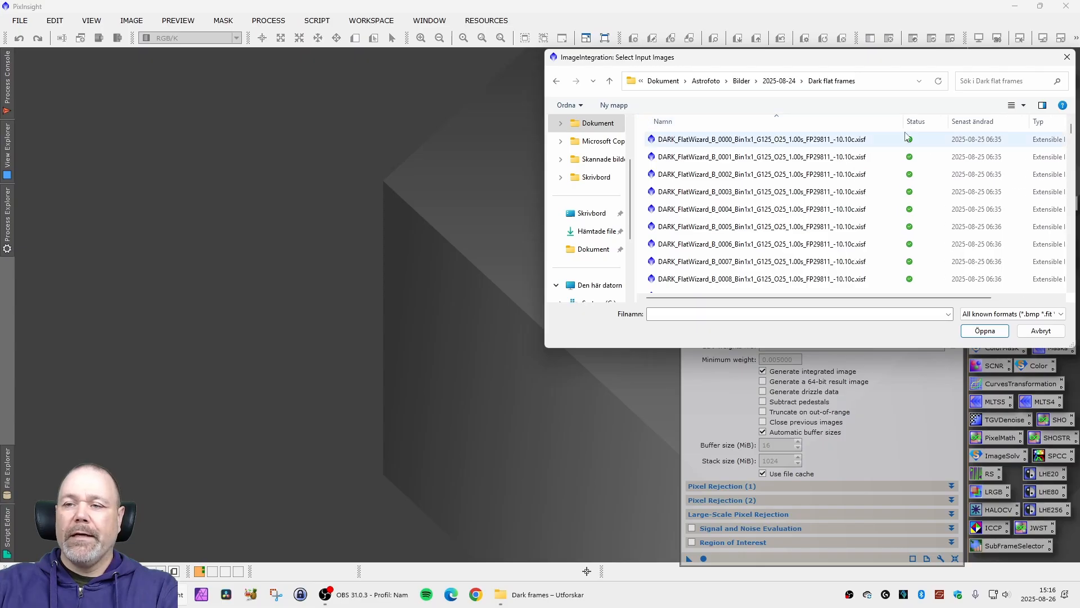
scroll(851, 179, "down", 10)
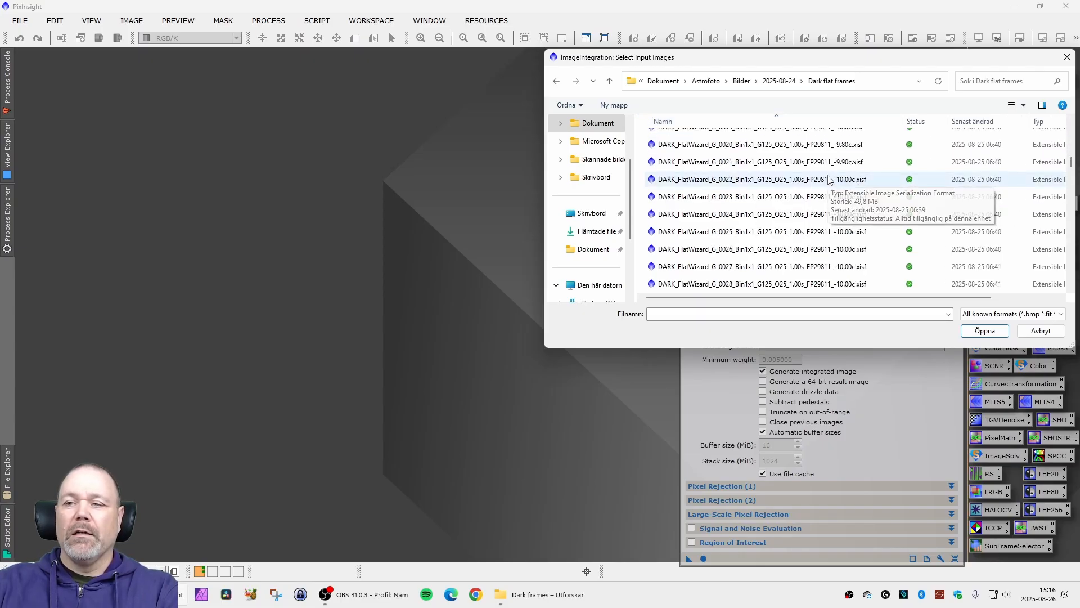
scroll(829, 179, "down", 5)
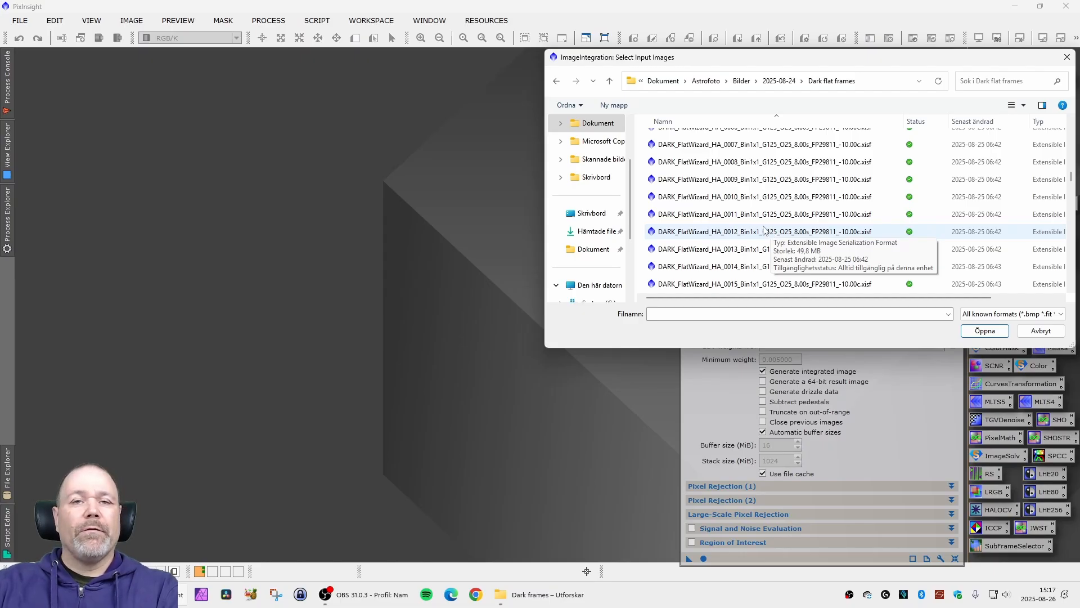
scroll(765, 229, "up", 5)
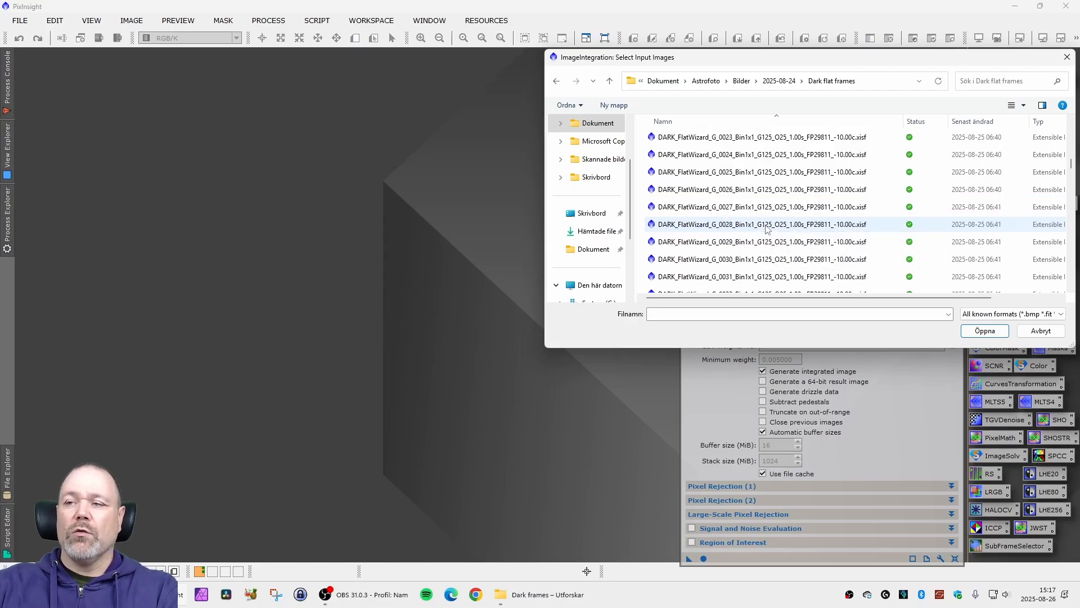
scroll(766, 228, "up", 4)
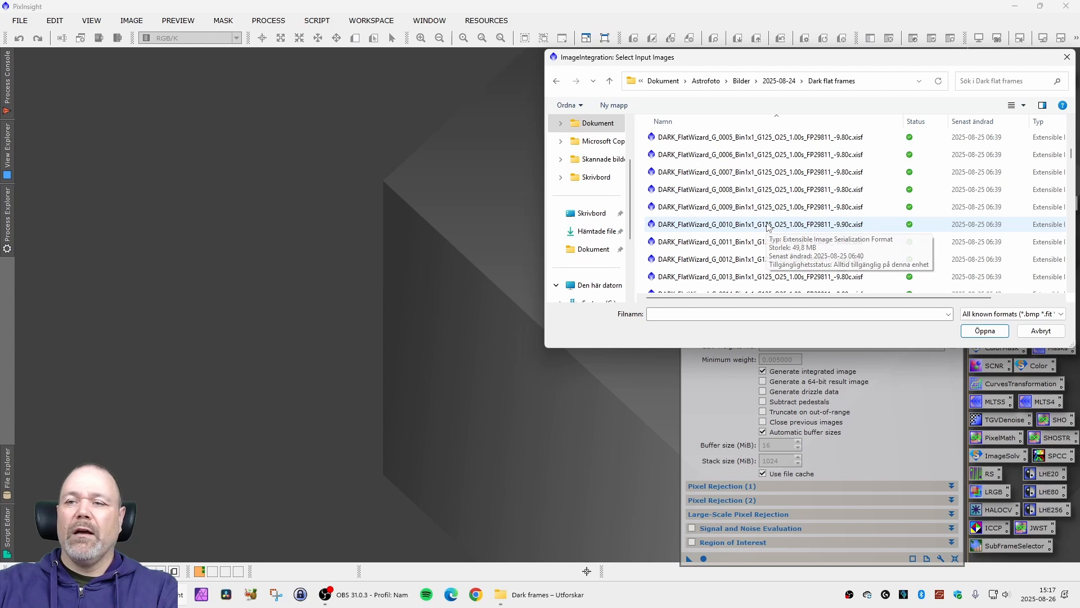
scroll(769, 194, "down", 12)
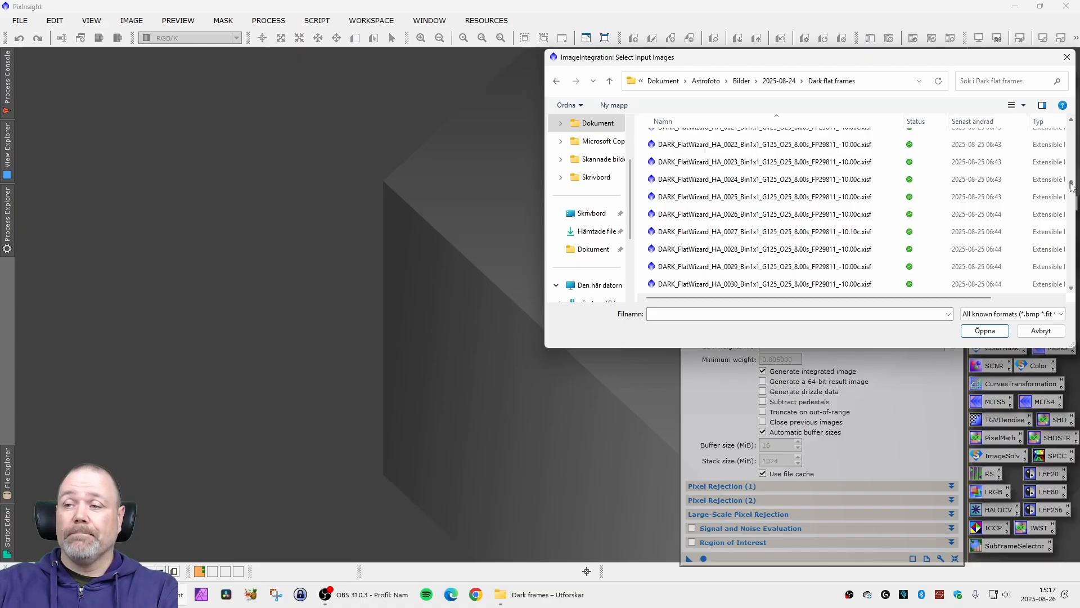
left_click_drag(1071, 185, 1072, 121)
- Add the blue-filter dark flats from DARK_FlatWizard_B_0000 through DARK_FlatWizard_B_0039 as input images
left_click(781, 145)
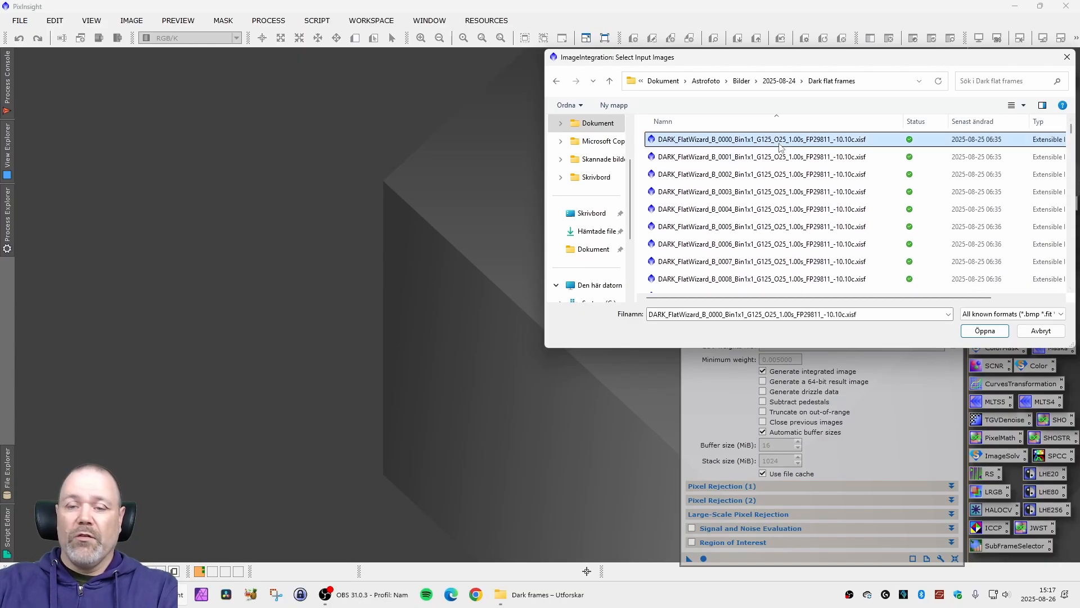
scroll(778, 185, "down", 10)
scroll(779, 197, "up", 3)
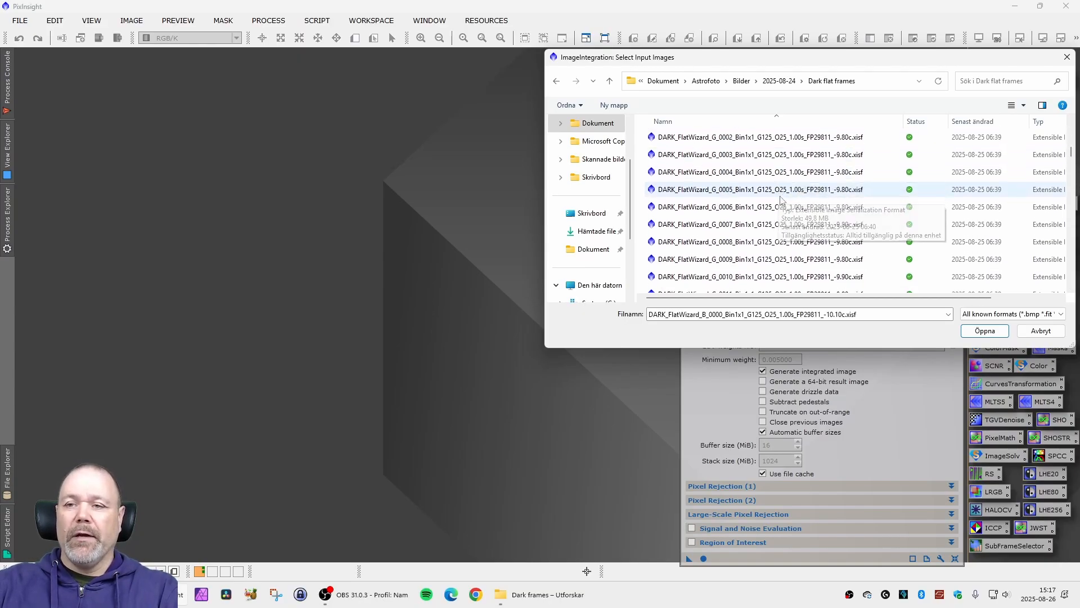
left_click(755, 190, "shift")
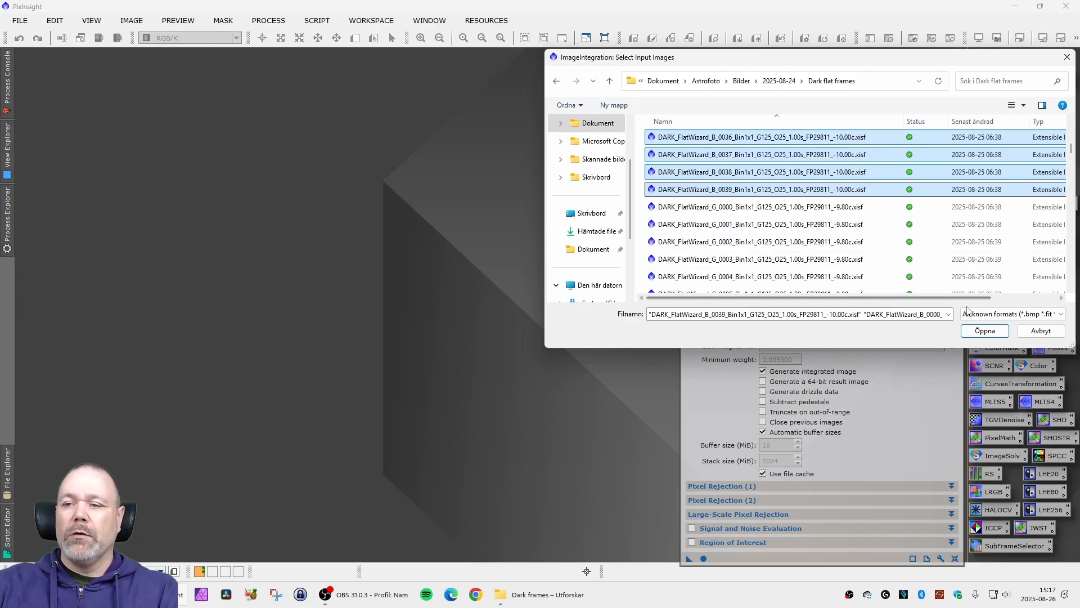
key("Return")
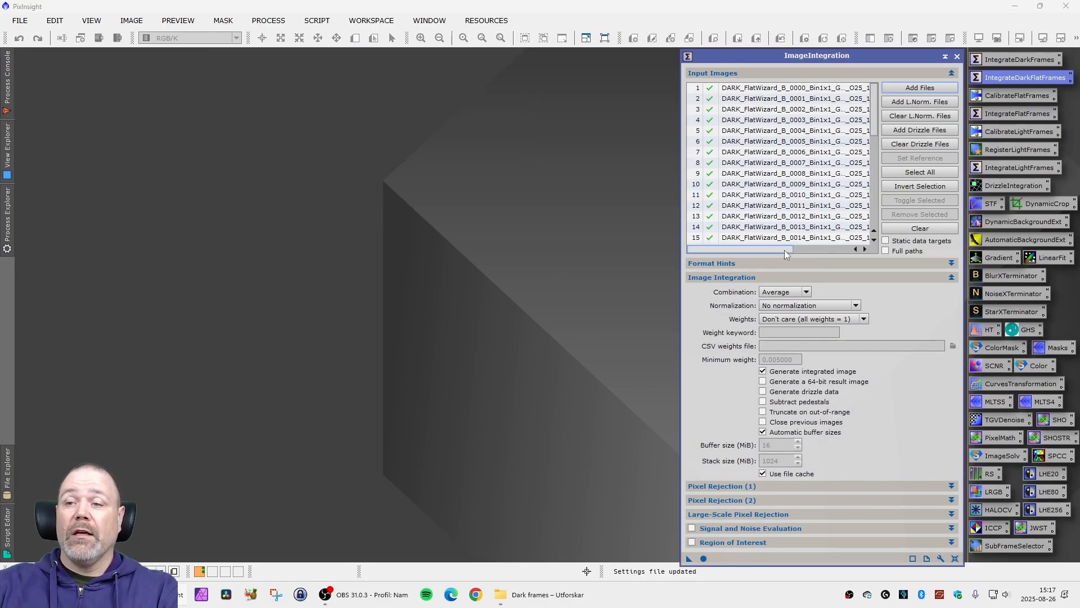
- Check the complete file names of the loaded blue-filter dark flats through to the last frame
left_click_drag(783, 249, 813, 248)
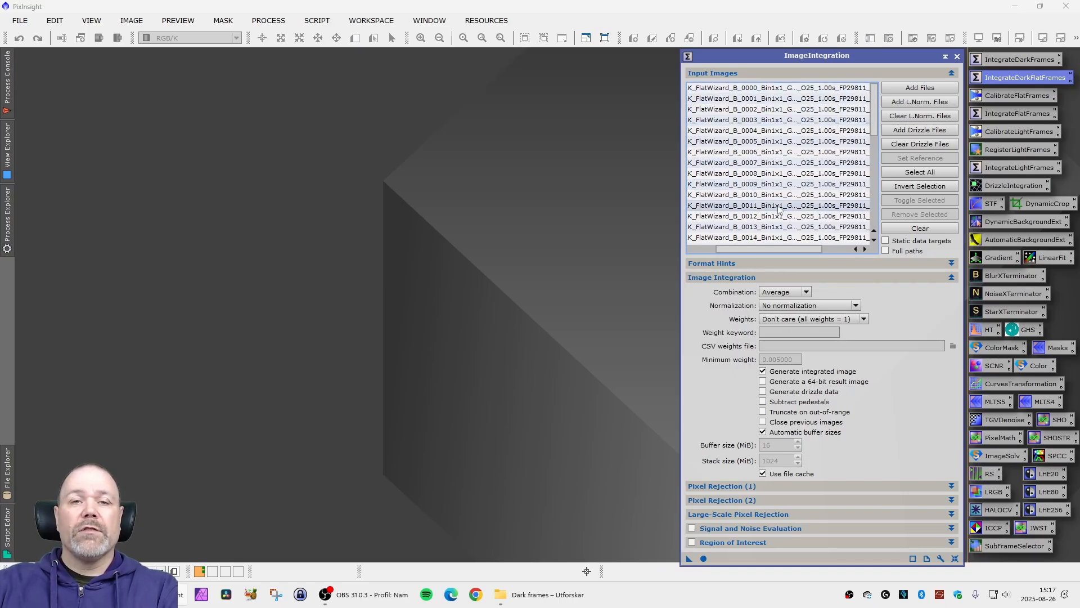
left_click_drag(789, 251, 829, 249)
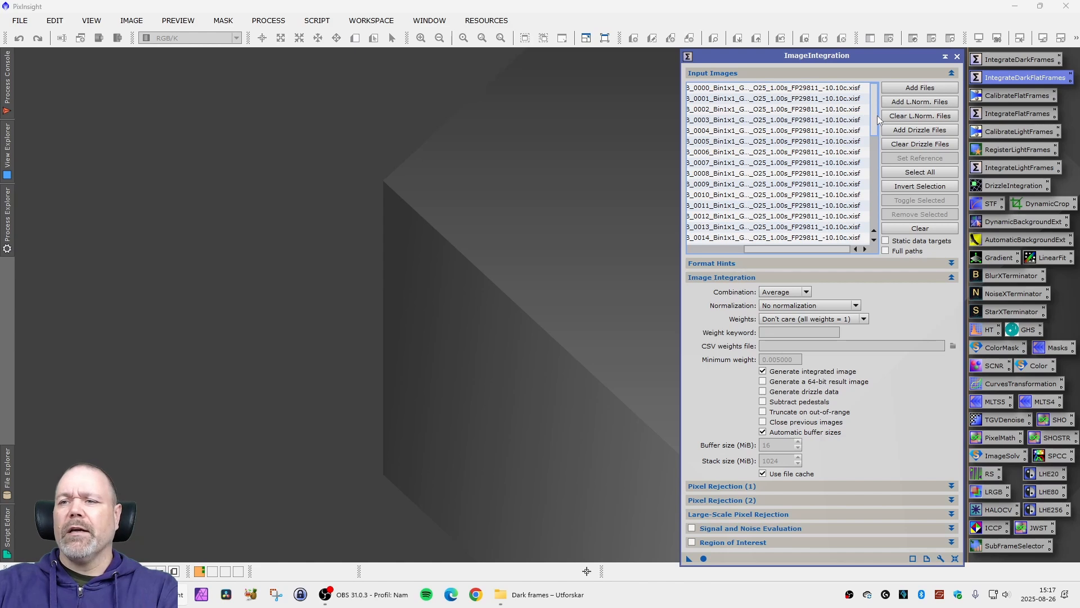
left_click_drag(875, 124, 875, 213)
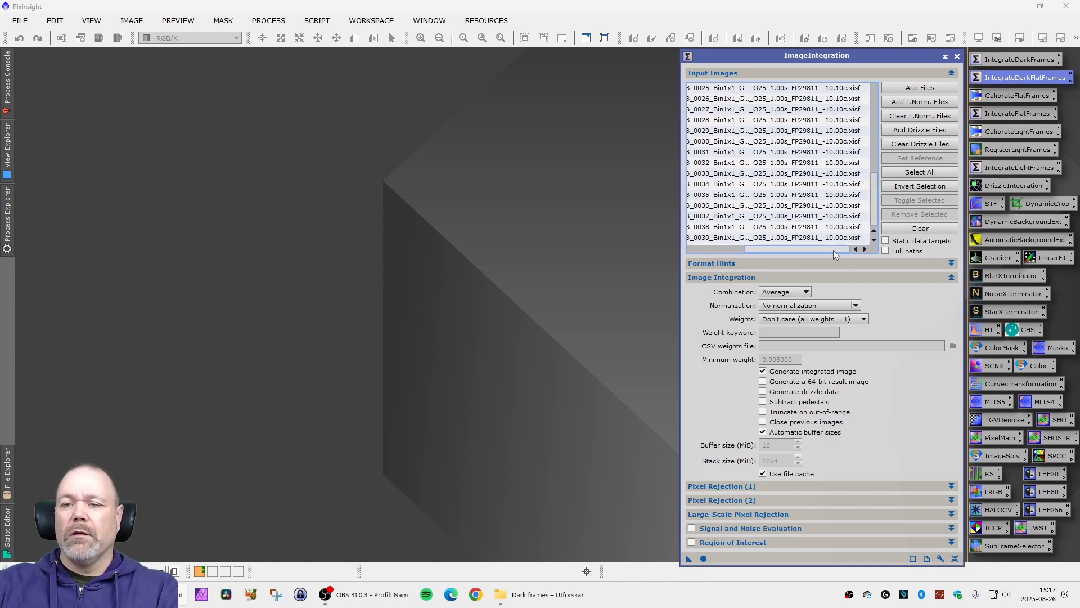
left_click_drag(833, 250, 755, 246)
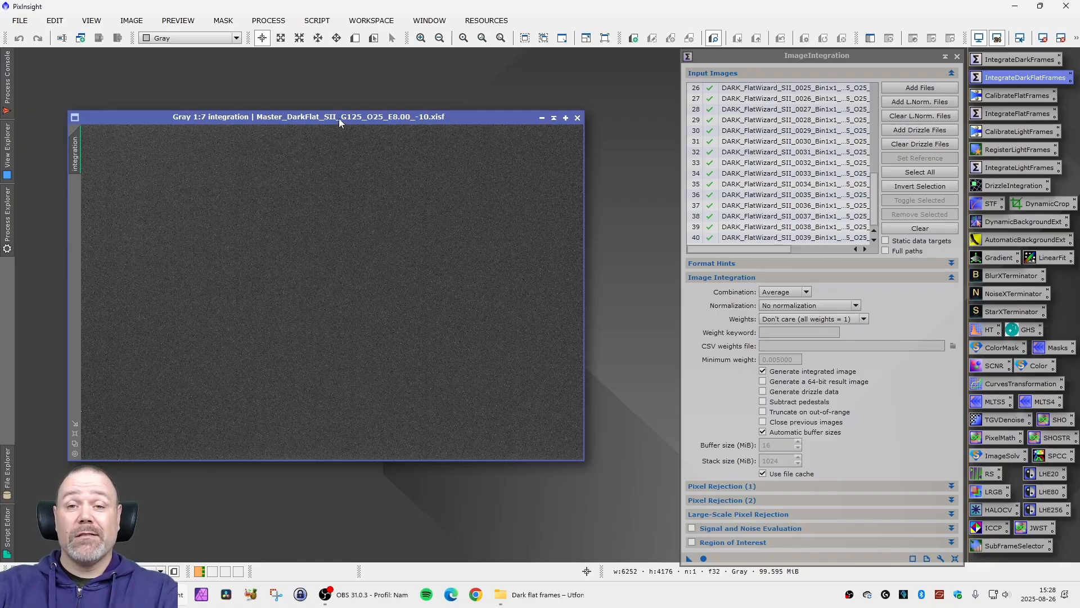
- View the integrated SII master dark flat and close the ImageIntegration process
left_click_drag(339, 118, 356, 120)
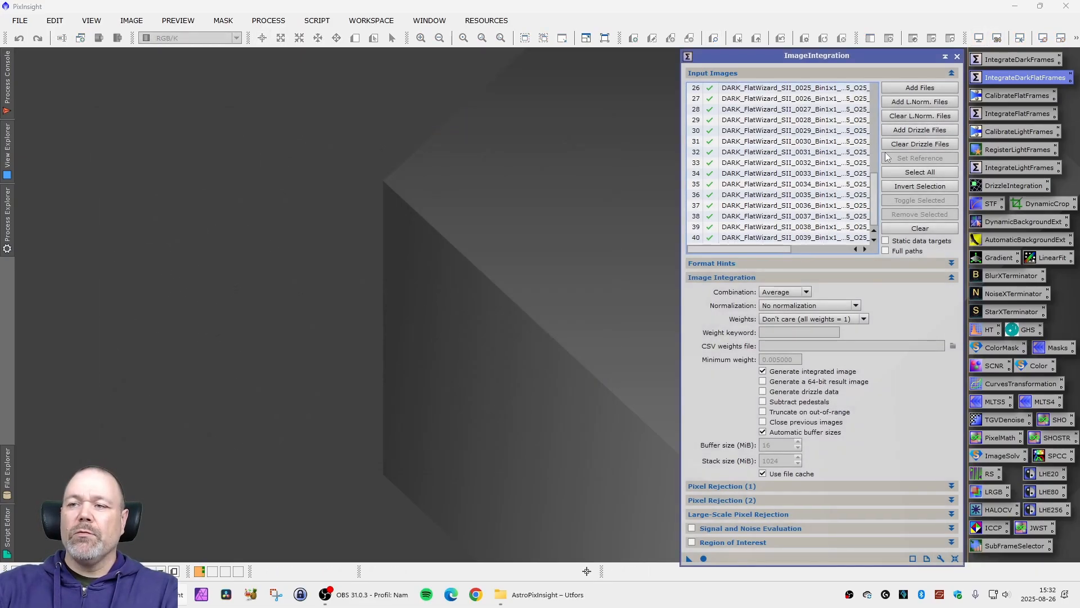
left_click(957, 57)
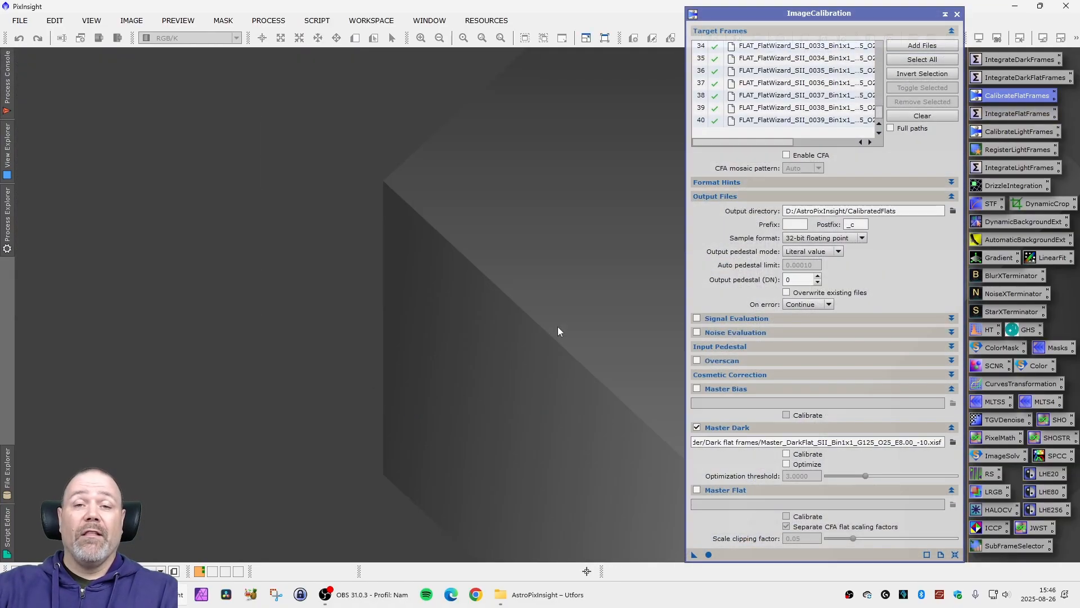
- Close the flat calibration process and open the IntegrateFlatFrames process
left_click(957, 14)
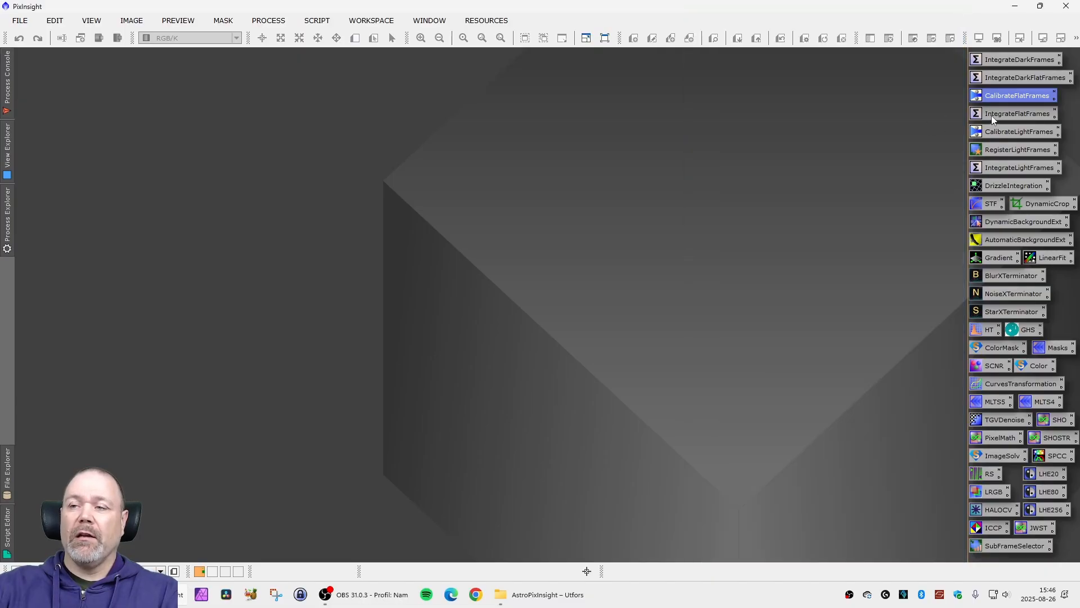
double_click(993, 116)
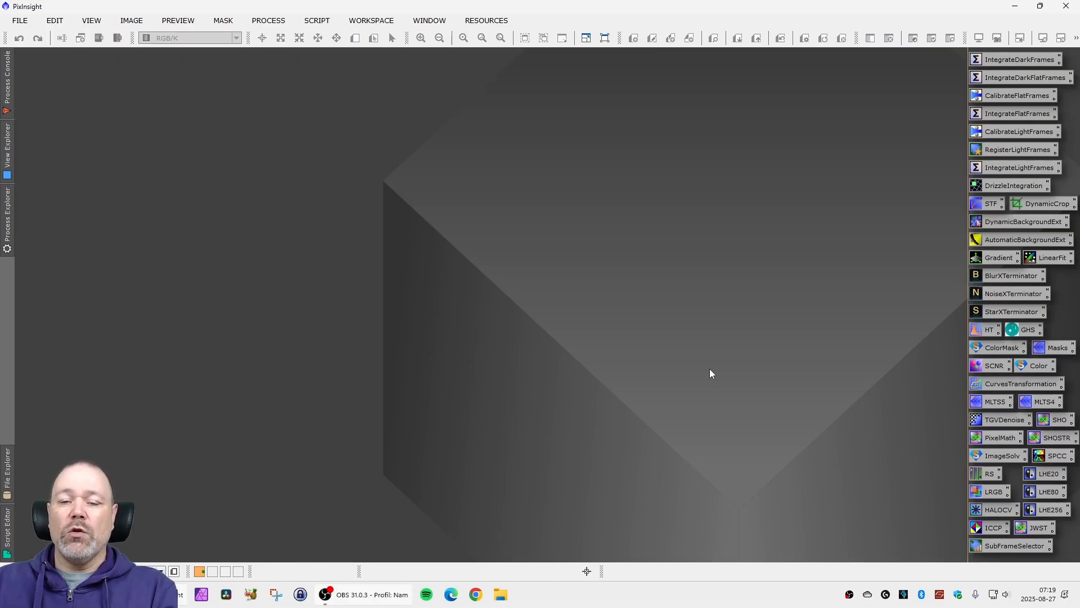
- Open the calibrated HA, OIII and SII light frames of Caldwell 34 (names ending in _c) from the Light frames folder
double_click(281, 250)
left_click(304, 121, "ctrl")
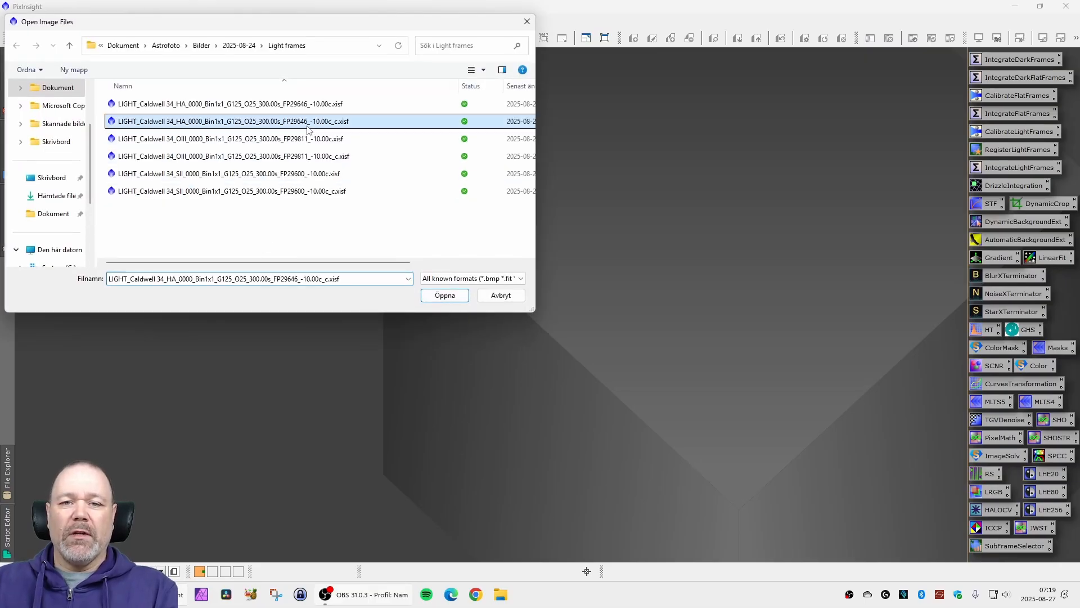
left_click(309, 156, "ctrl")
left_click(318, 191, "ctrl")
left_click(438, 295)
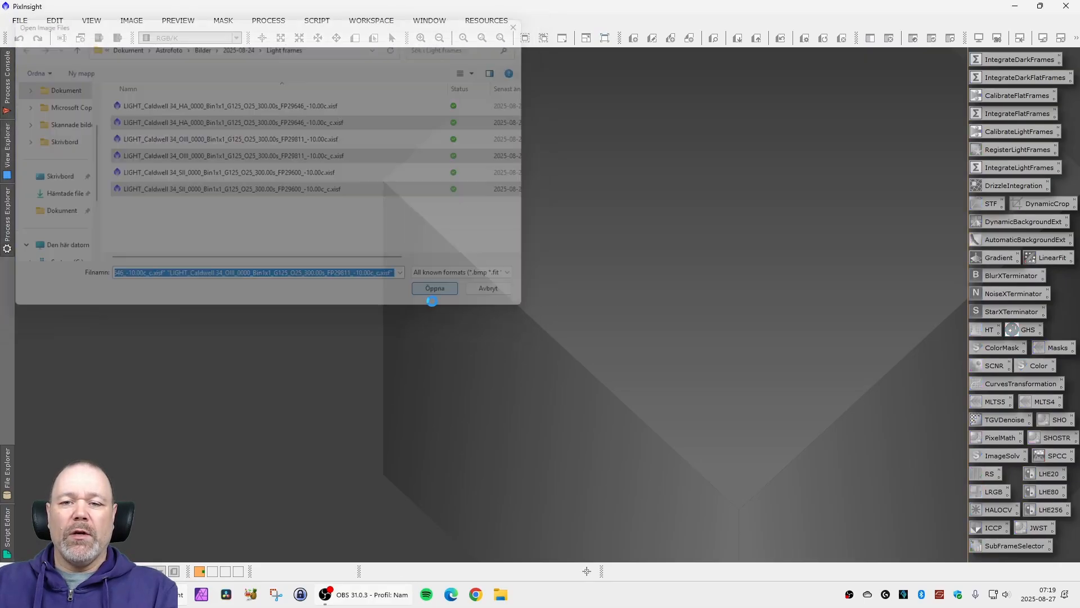
- Spread out the three Caldwell 34 image windows and apply an automatic screen stretch to each one
left_click_drag(357, 95, 646, 148)
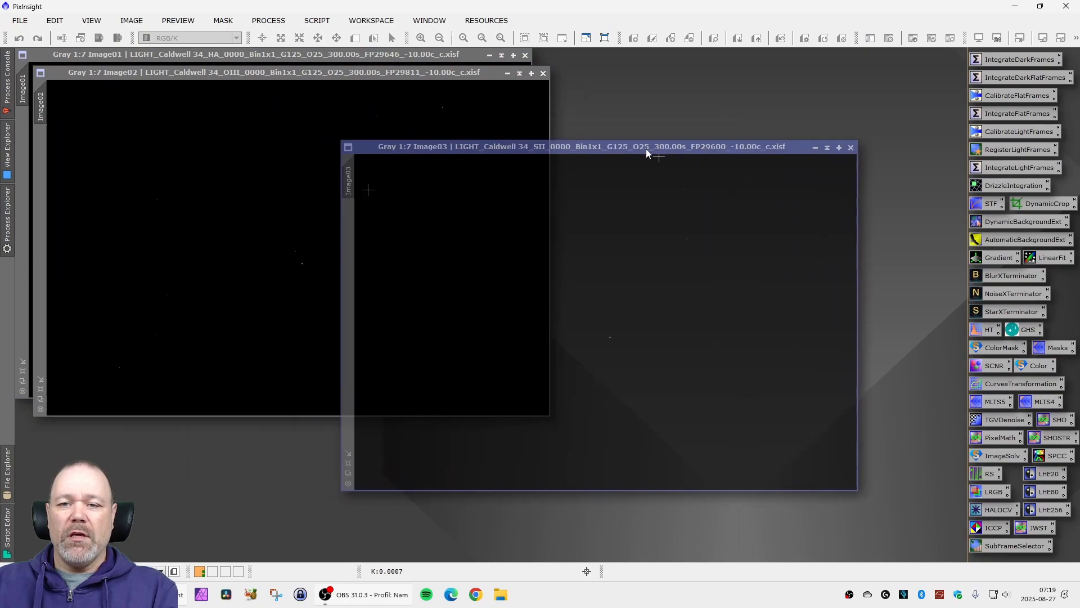
key("ctrl+a")
key("ctrl+a")
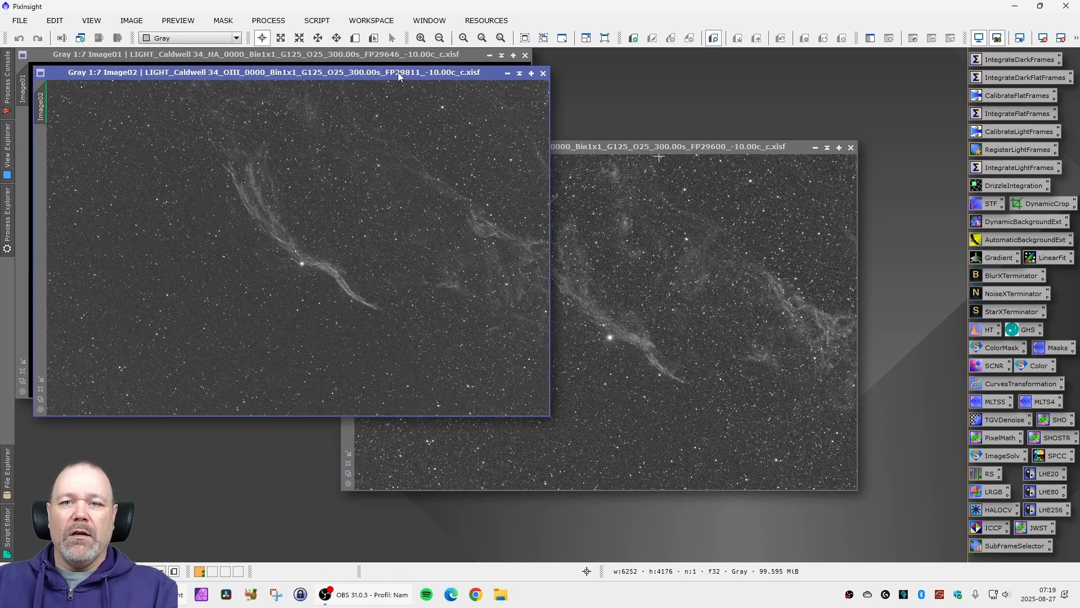
left_click_drag(397, 72, 532, 176)
left_click(370, 59)
key("ctrl+a")
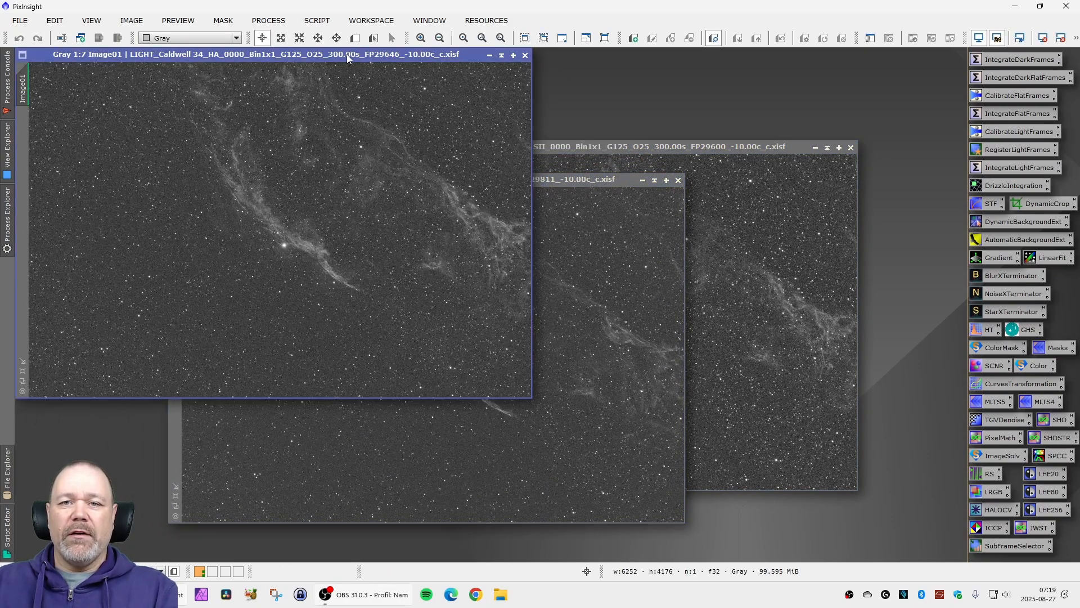
mouse_move(347, 54)
left_mouse_down()
mouse_move(430, 75)
mouse_move(361, 65)
left_mouse_up()
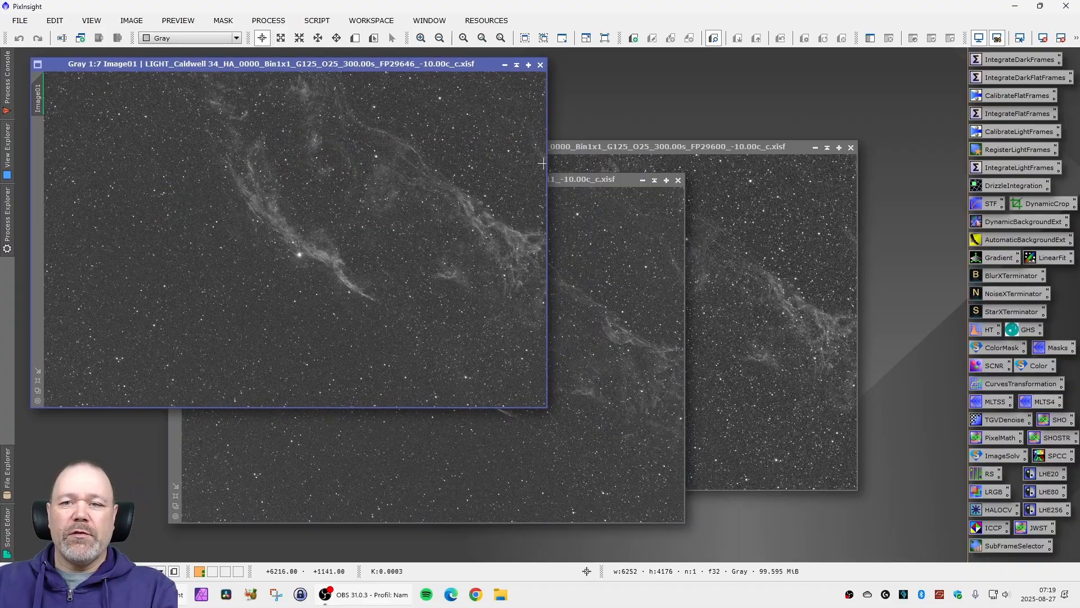
- Compare the nebula detail in the stretched HA, OIII and SII frames, placing the SII image beside the HA image
left_click(563, 180)
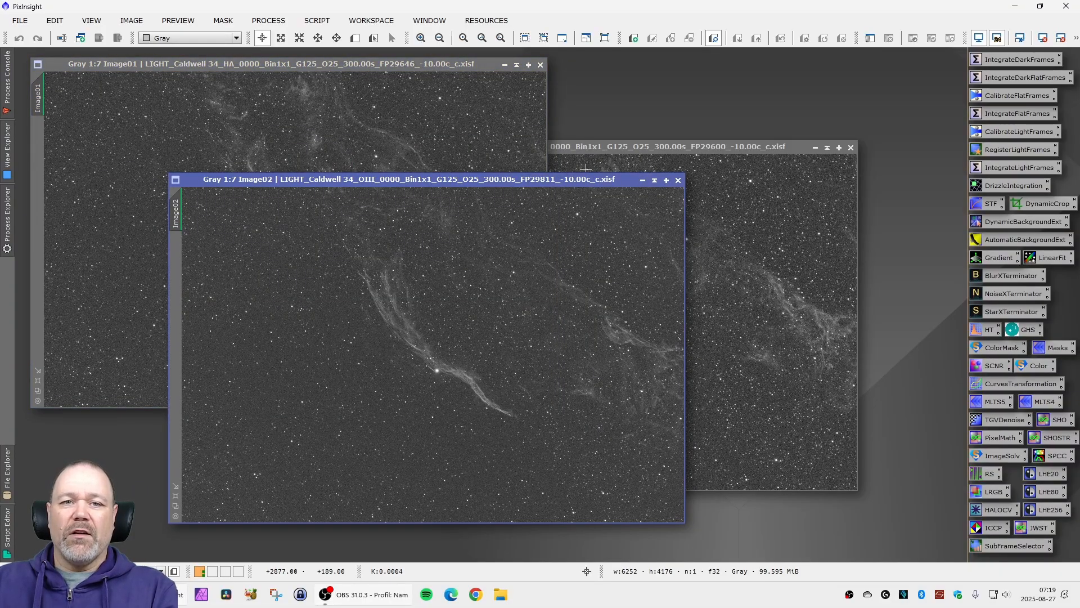
left_click(340, 66)
left_click(566, 180)
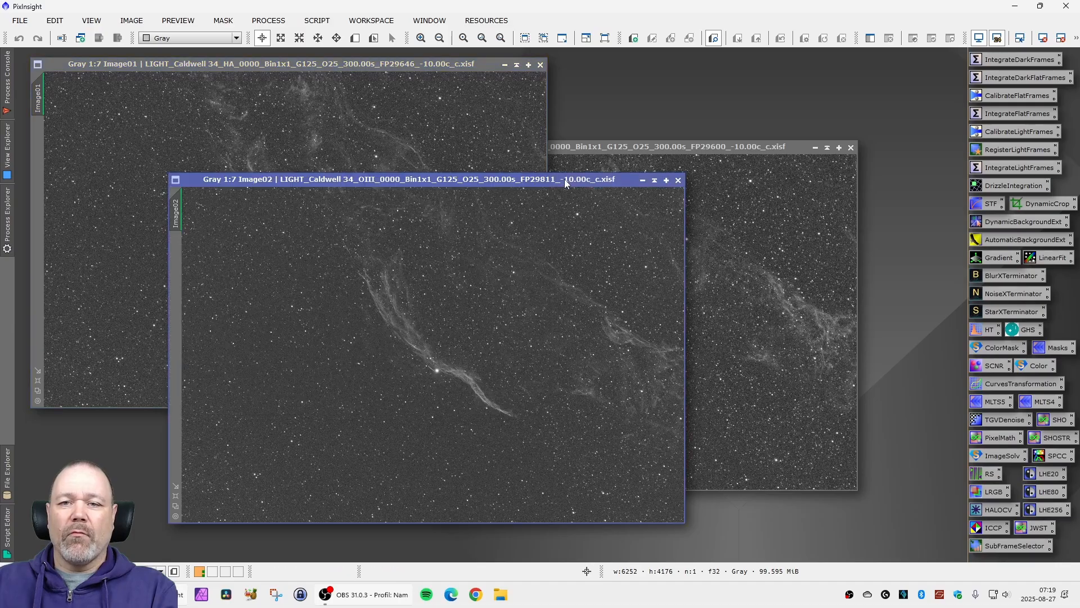
left_click(629, 148)
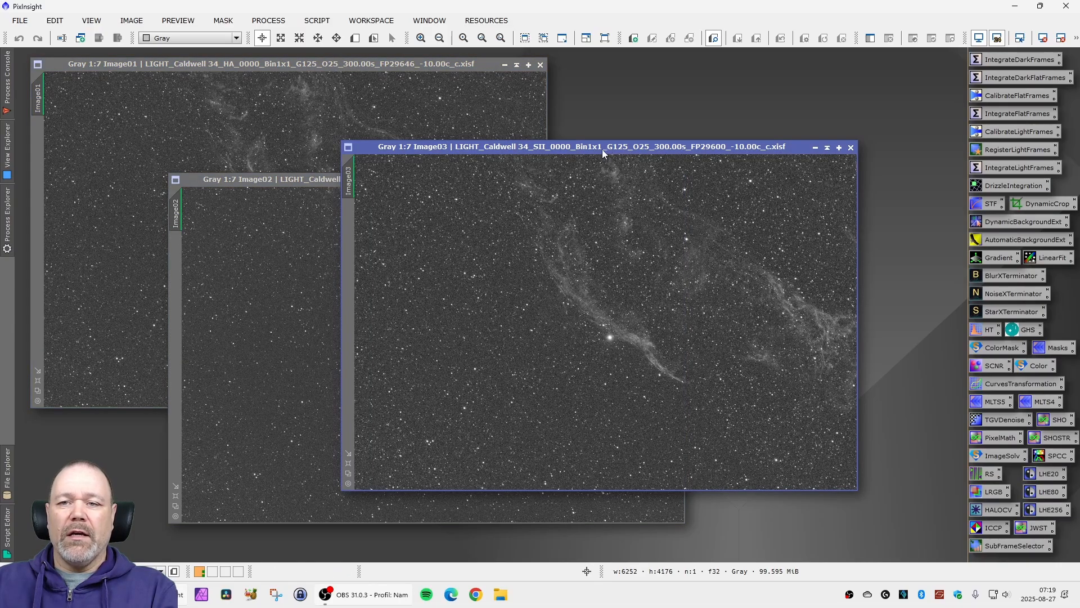
left_click_drag(602, 150, 712, 67)
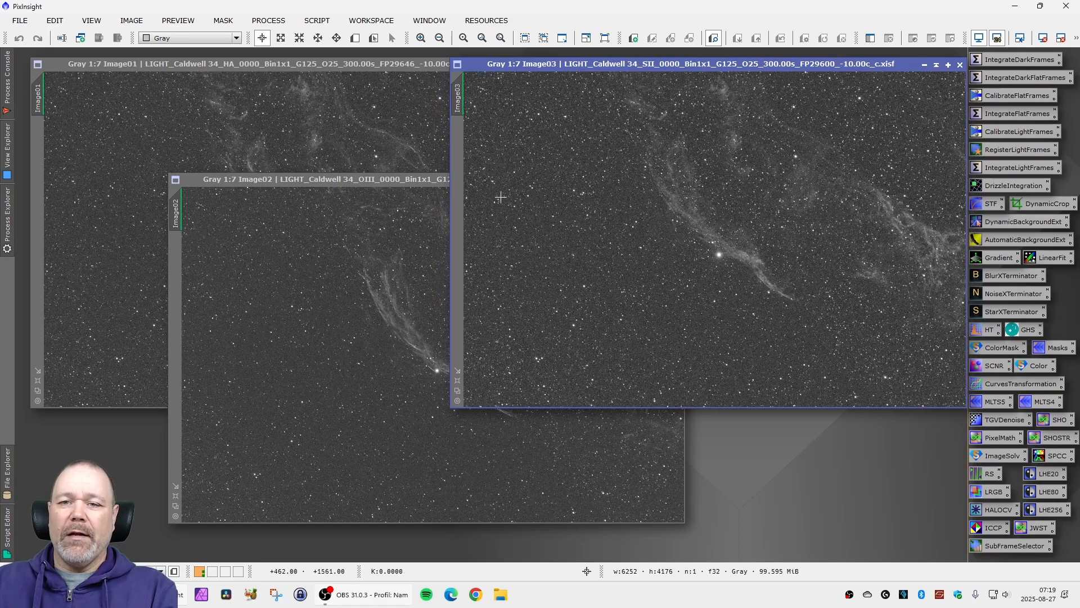
left_click_drag(400, 180, 350, 181)
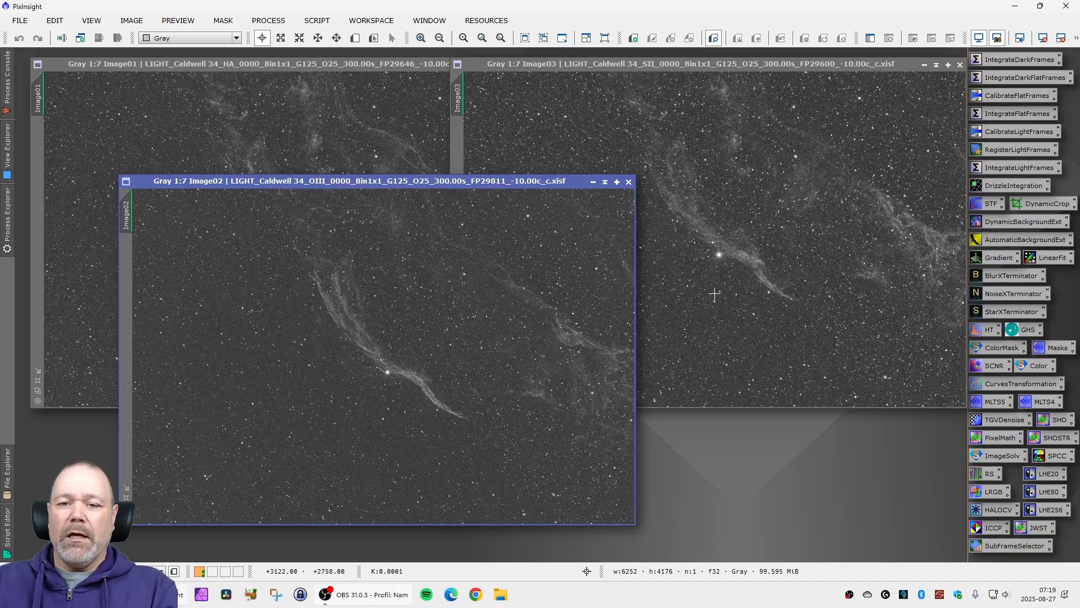
left_click(356, 64)
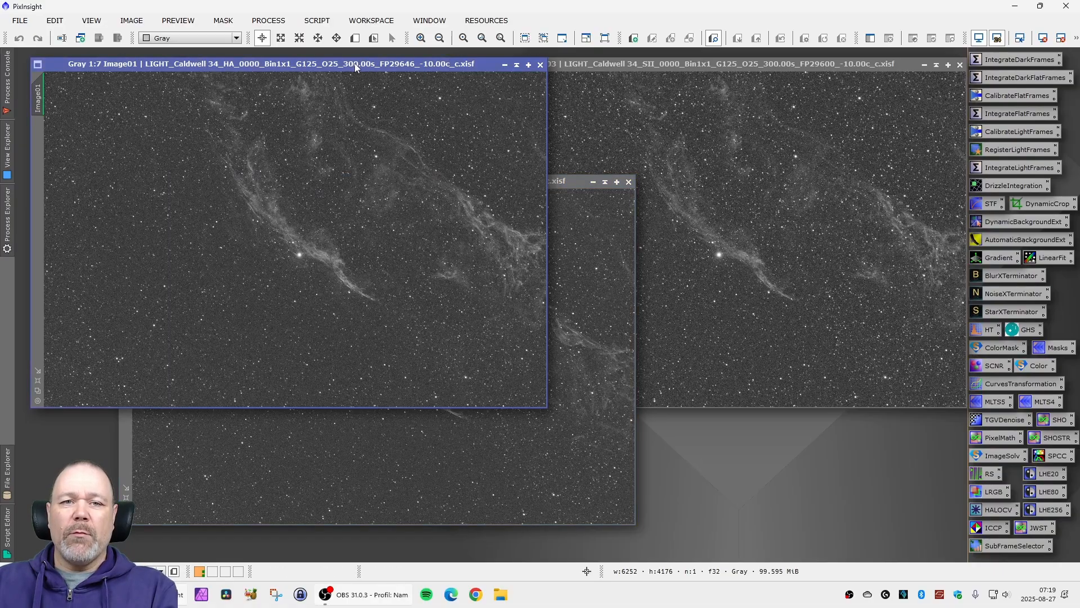
left_click_drag(363, 65, 366, 76)
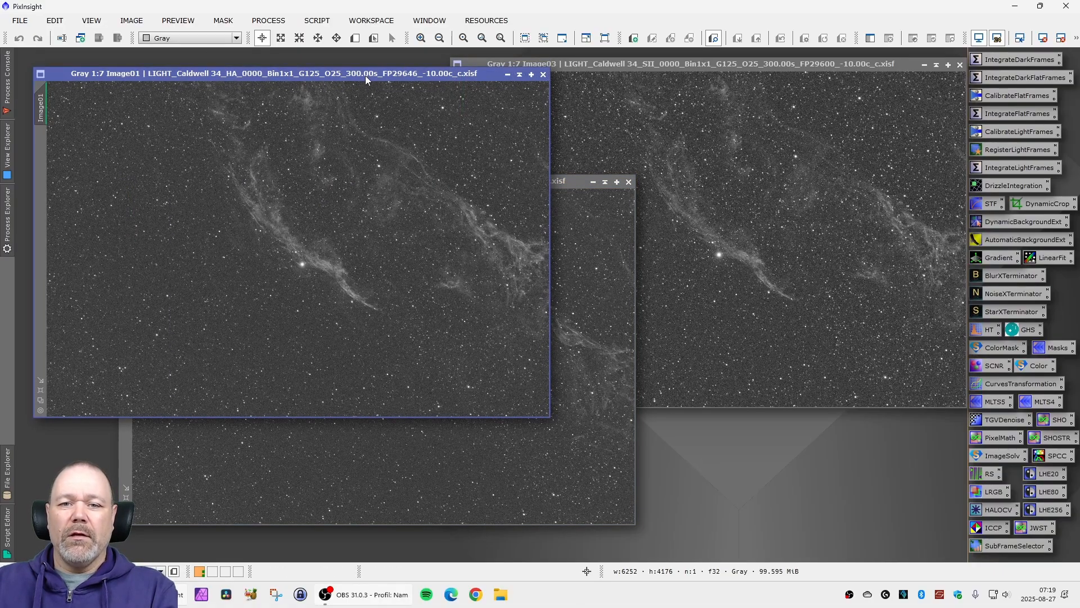
- Examine the bright star and nebula filaments up close in the calibrated OIII frame
left_click(581, 208)
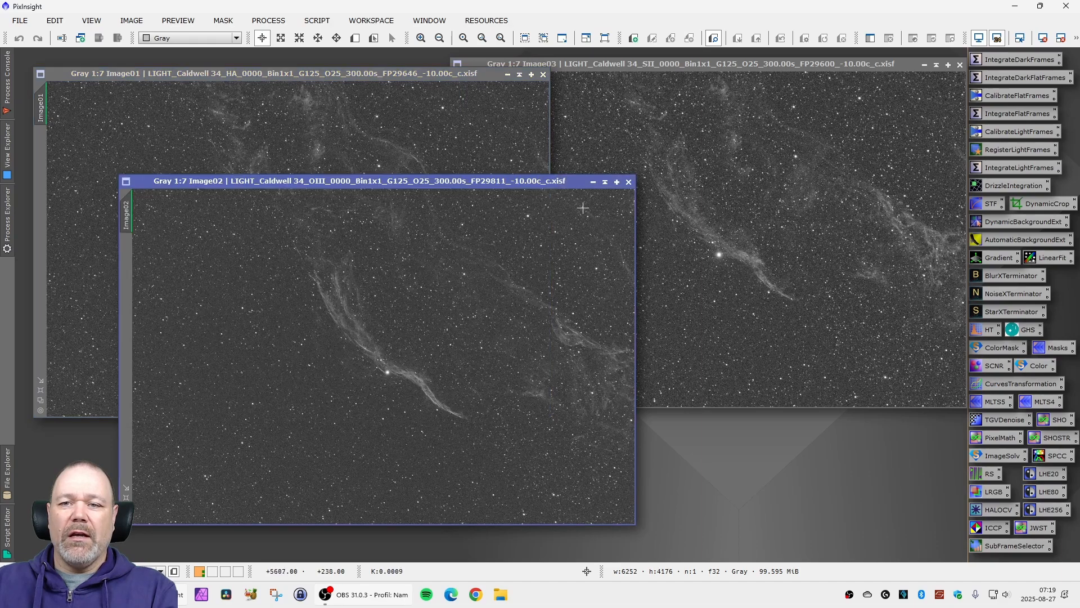
left_click_drag(500, 181, 492, 185)
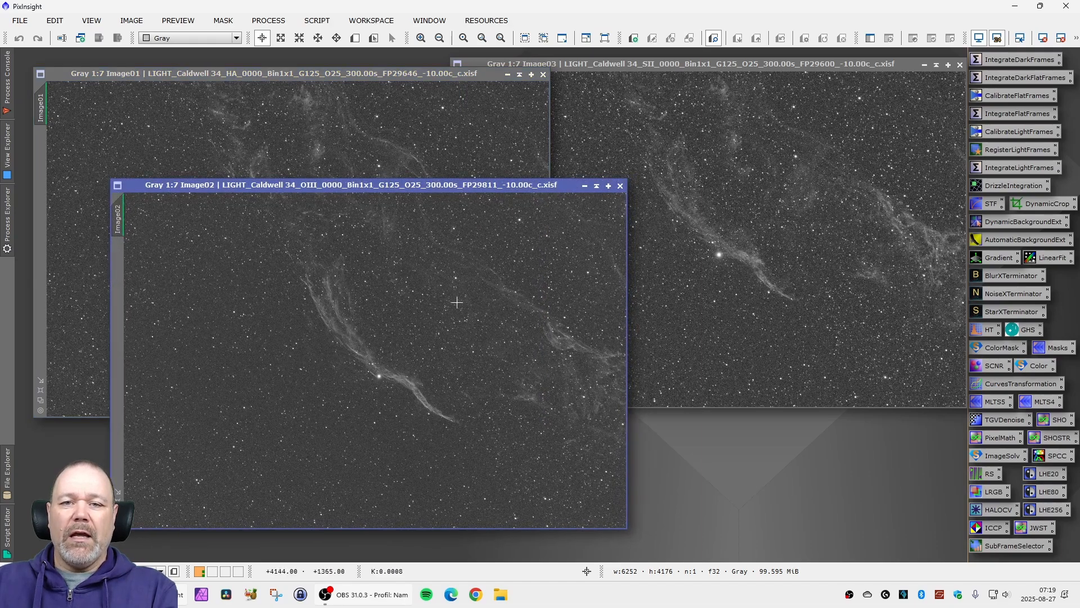
left_click_drag(408, 187, 611, 118)
scroll(567, 310, "up", 5)
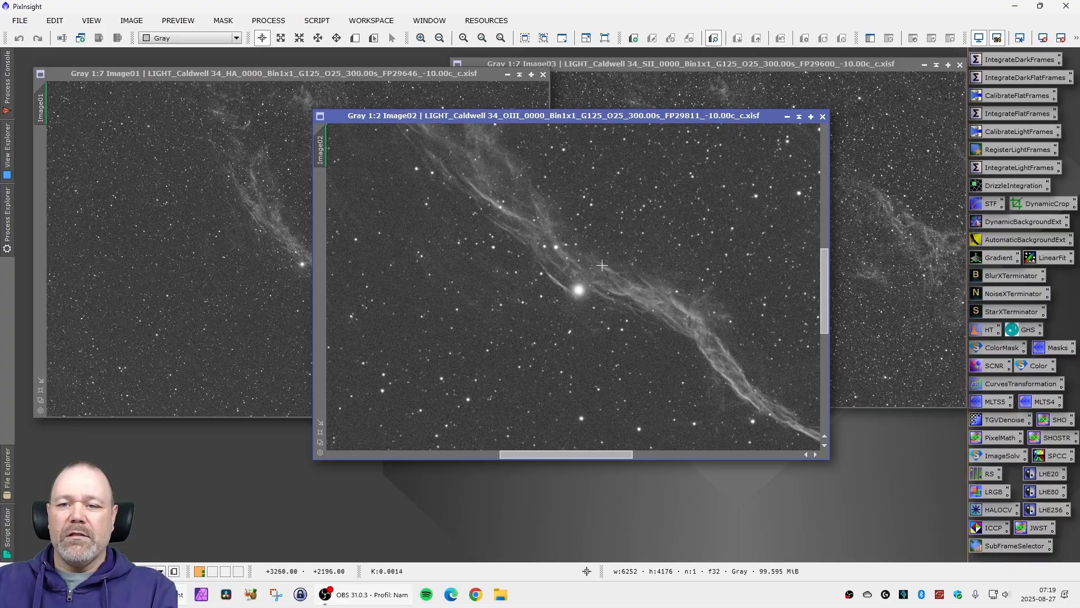
scroll(578, 285, "up", 2)
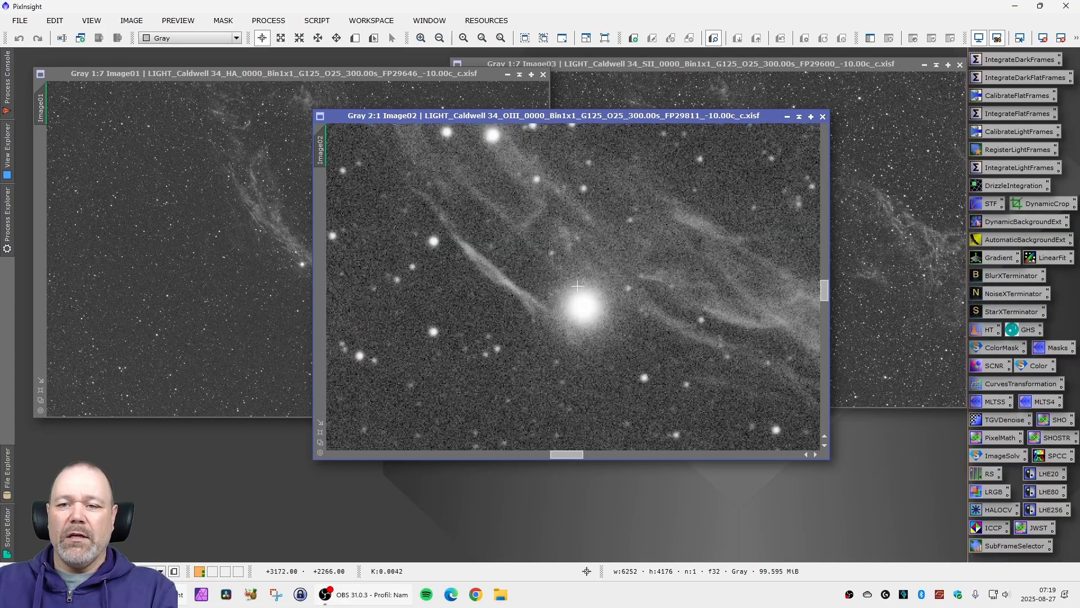
scroll(660, 296, "down", 3)
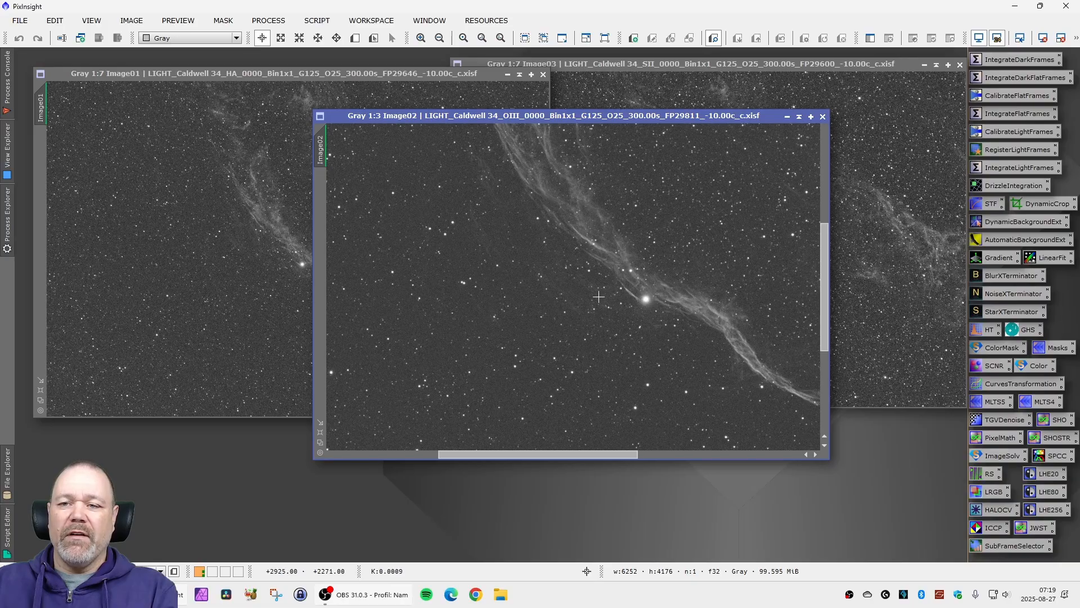
scroll(598, 297, "down", 4)
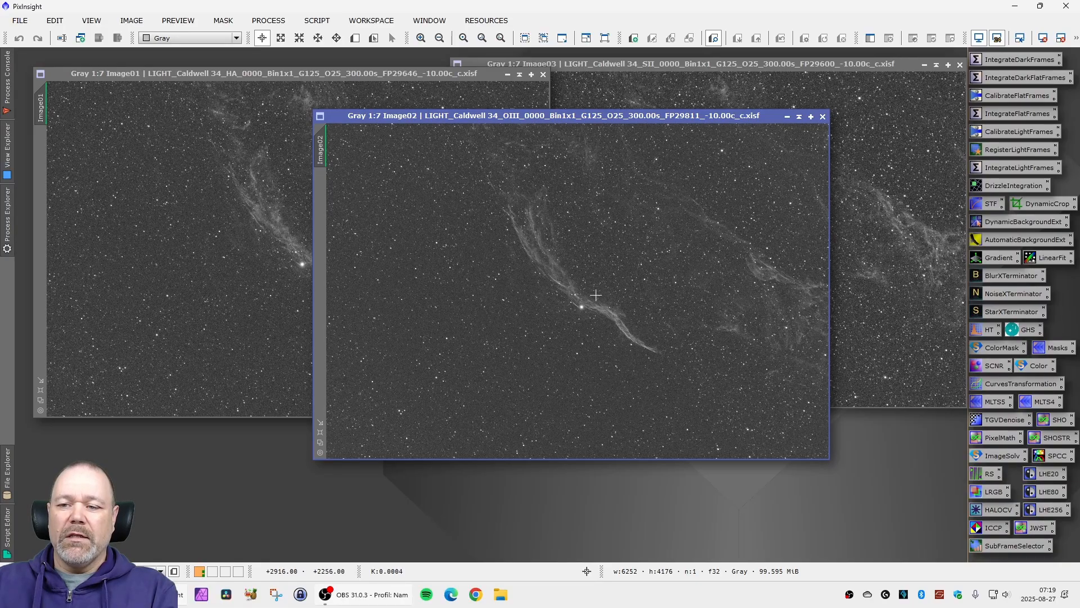
left_click_drag(616, 121, 388, 166)
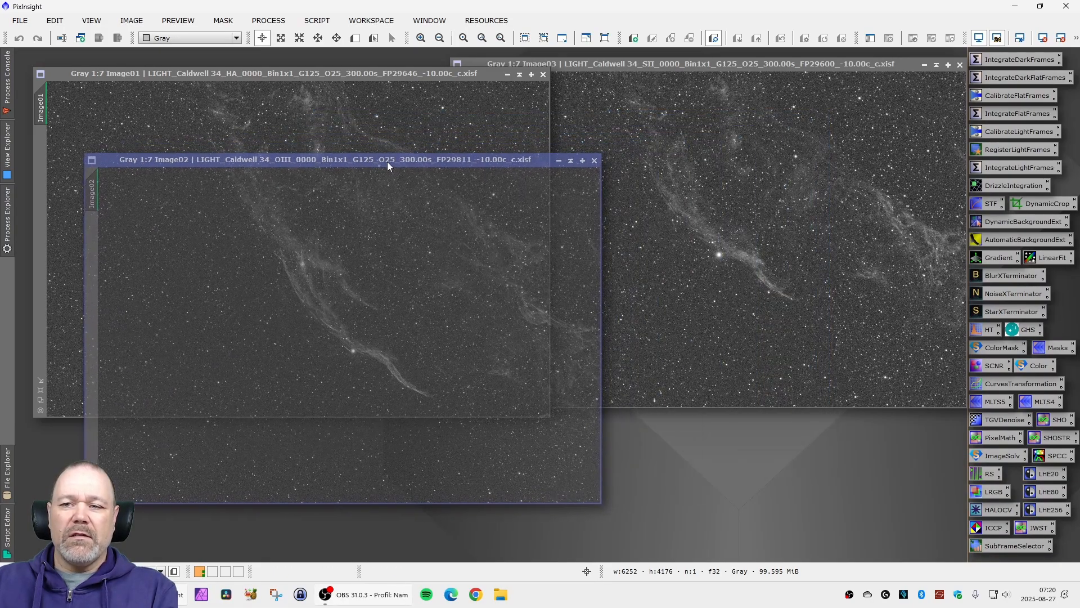
- Inspect the area around the bright star up close in the calibrated SII frame
left_click(692, 69)
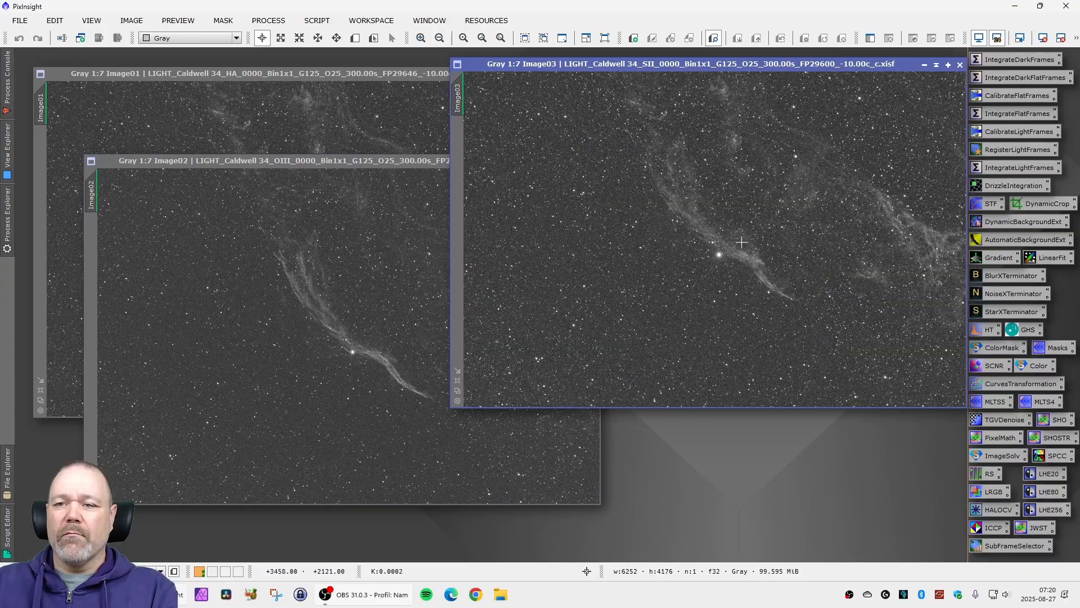
scroll(706, 261, "up", 6)
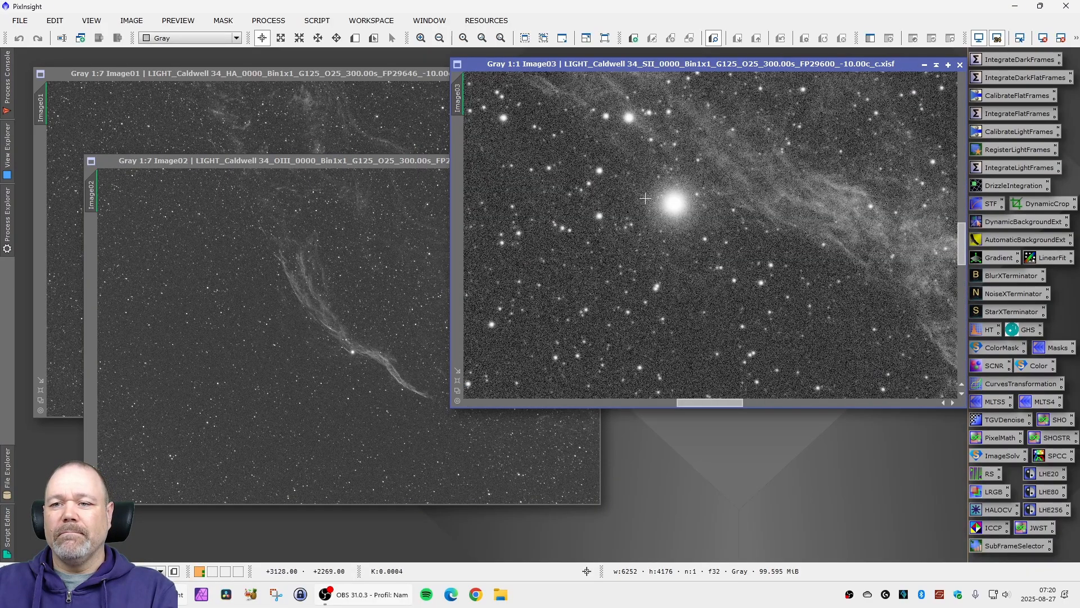
scroll(701, 226, "down", 1)
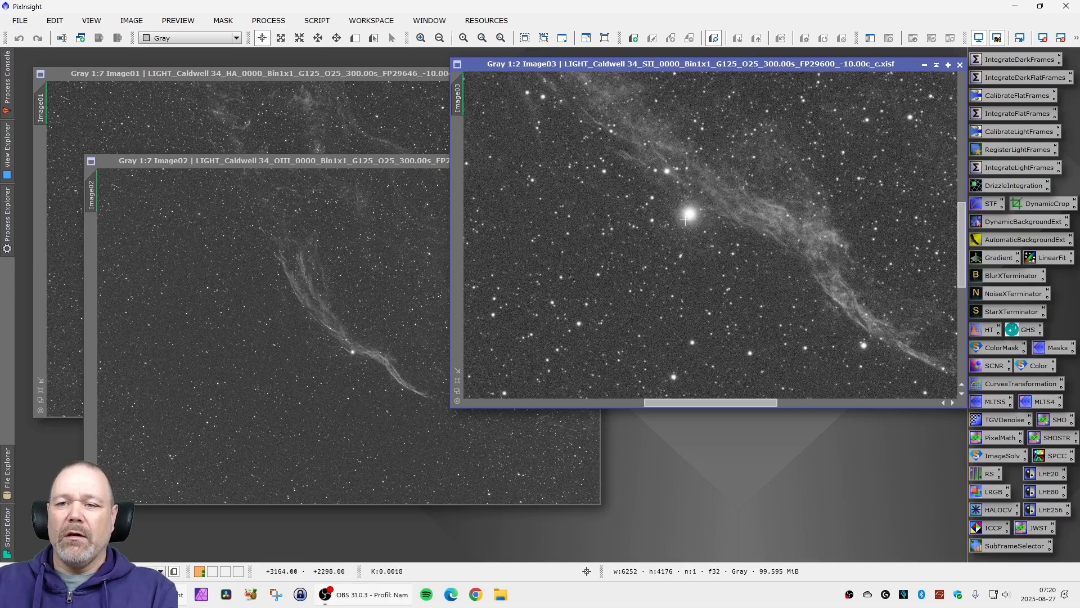
scroll(670, 228, "down", 1)
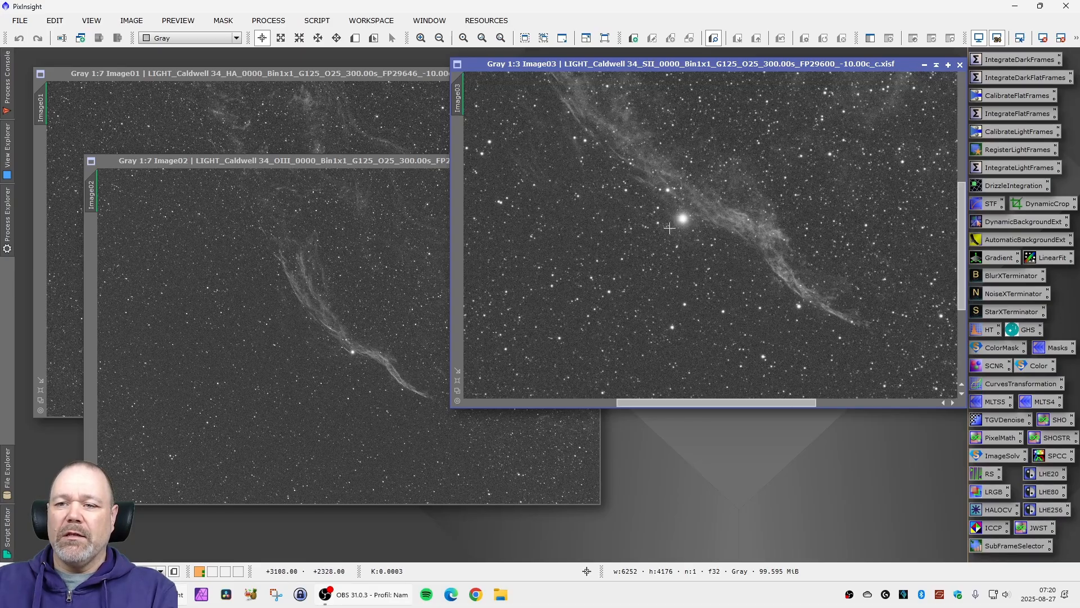
scroll(659, 229, "down", 4)
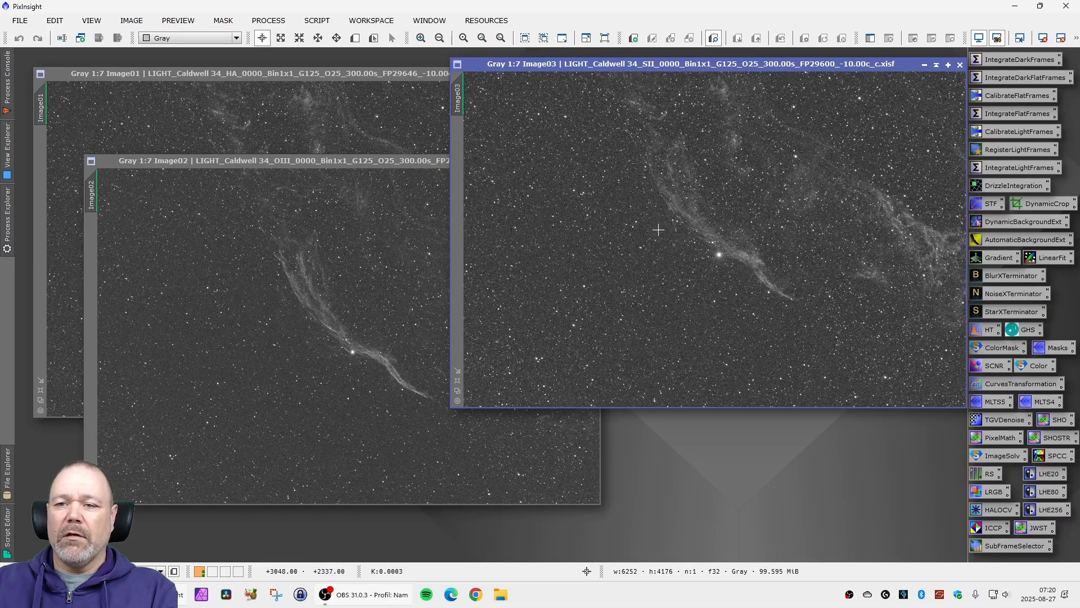
- Inspect the bright star and nebula up close in the calibrated HA frame and compare it with the OIII frame
left_click_drag(397, 162, 494, 184)
left_click(369, 75)
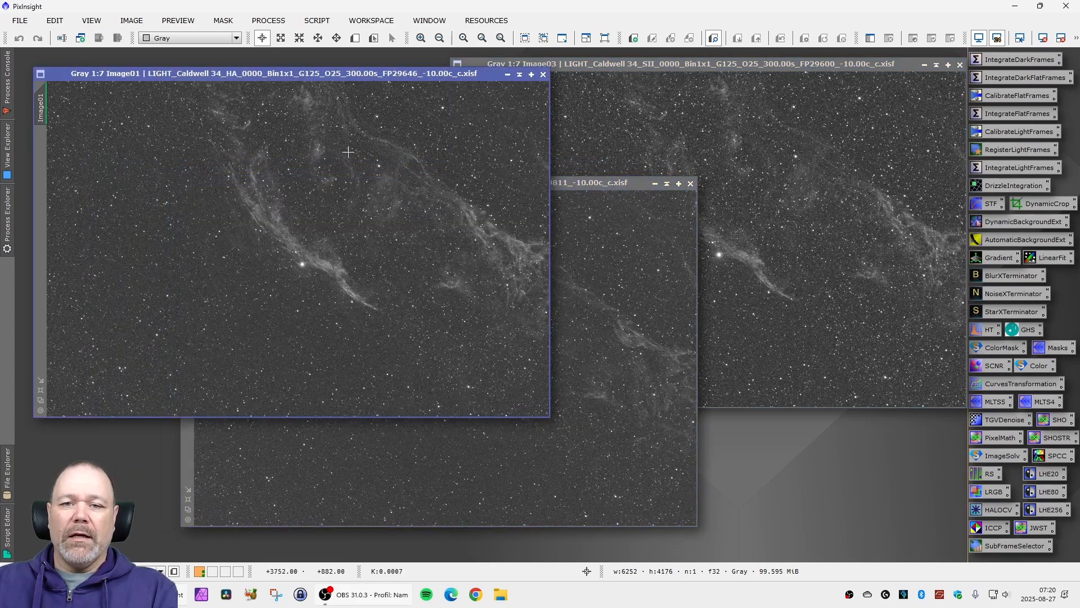
scroll(282, 303, "up", 6)
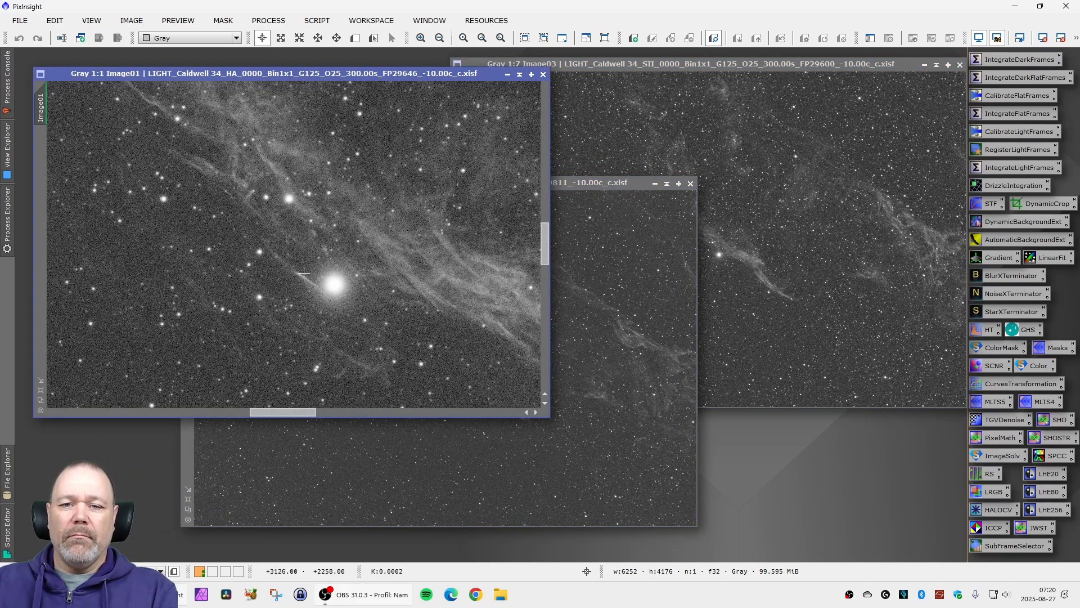
scroll(351, 284, "down", 5)
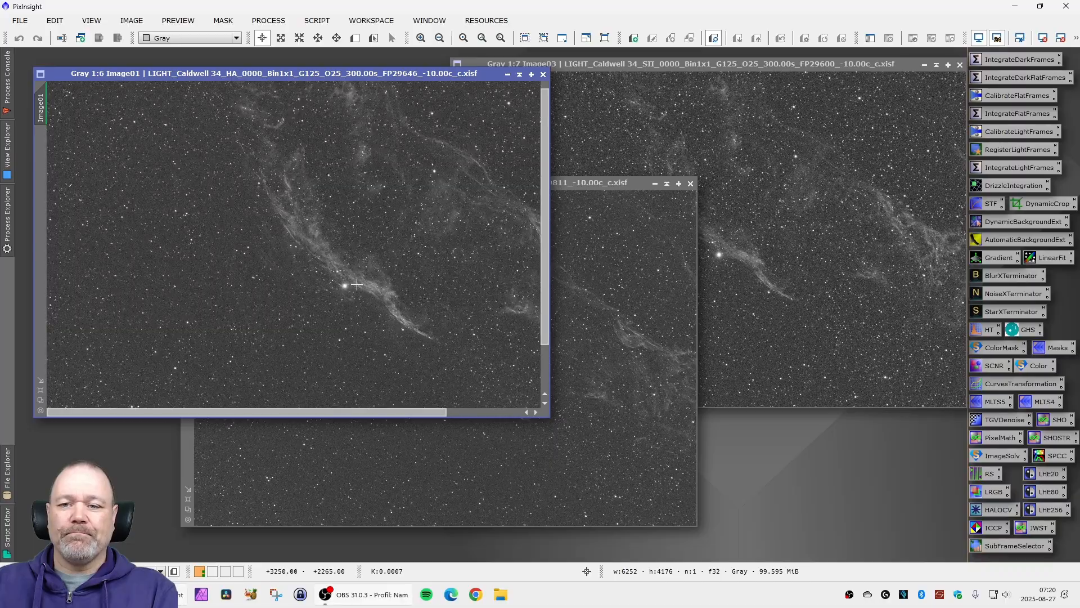
scroll(356, 284, "down", 1)
left_click_drag(404, 77, 403, 88)
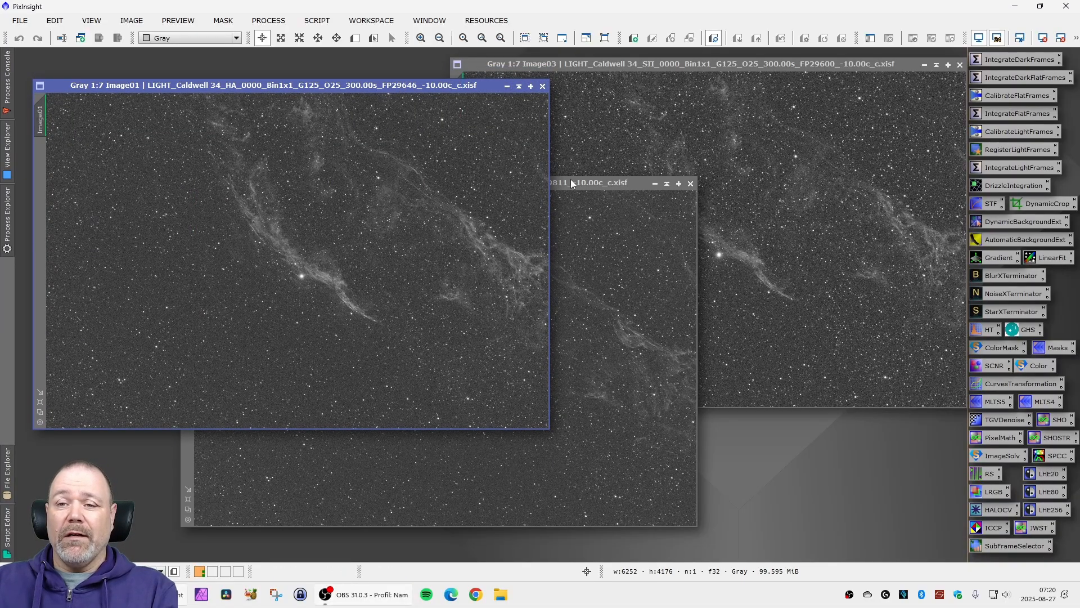
mouse_move(572, 186)
left_mouse_down()
mouse_move(584, 185)
mouse_move(559, 181)
left_mouse_up()
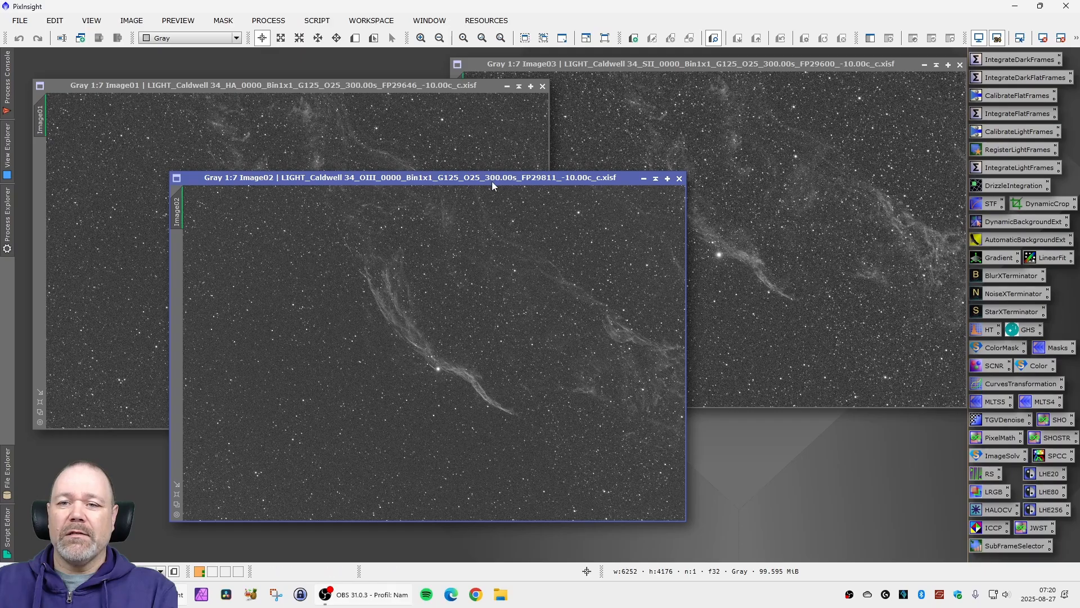
left_click_drag(488, 179, 415, 182)
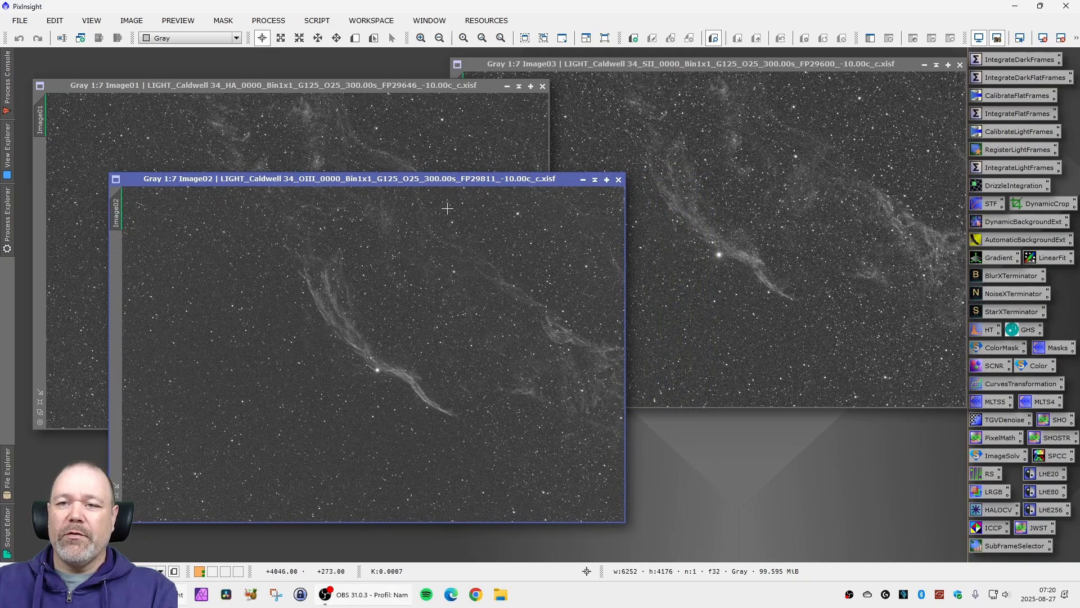
- Close the calibrated OIII, HA and SII images
left_click(618, 179)
left_click(543, 86)
left_click_drag(577, 68, 411, 91)
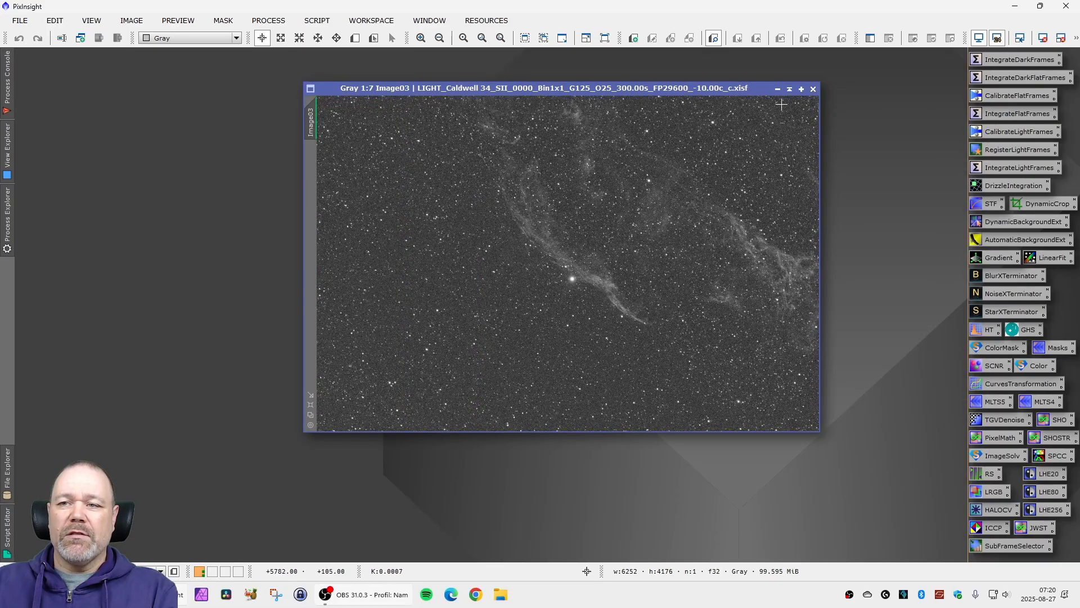
left_click(813, 89)
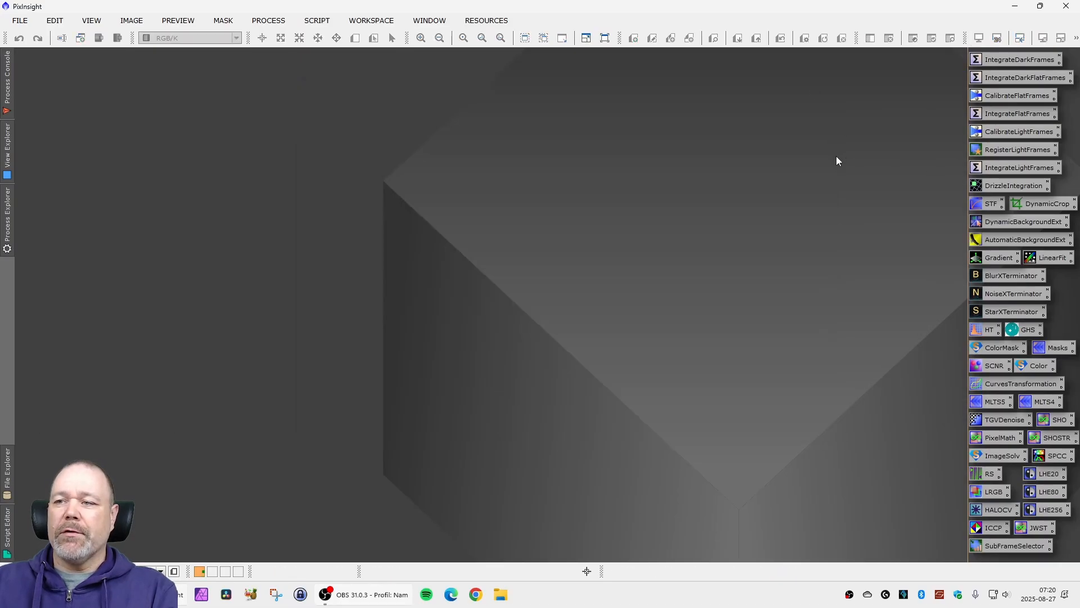
- Open the RegisterLightFrames process and set the calibrated HA frame (_c) from the 2025-08-24 Light frames folder as the reference image
double_click(1007, 151)
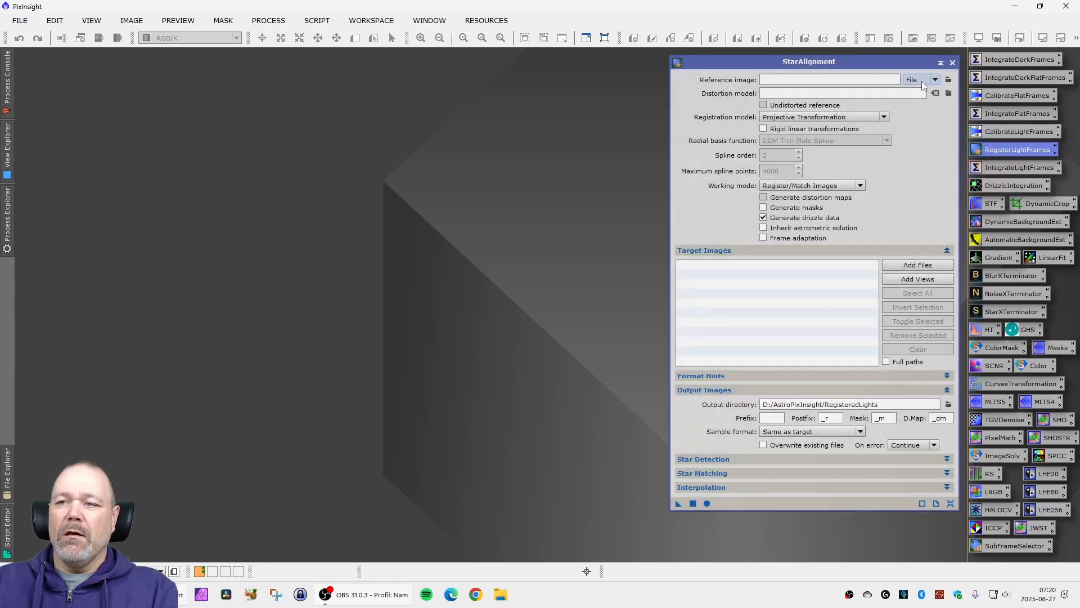
left_click(949, 79)
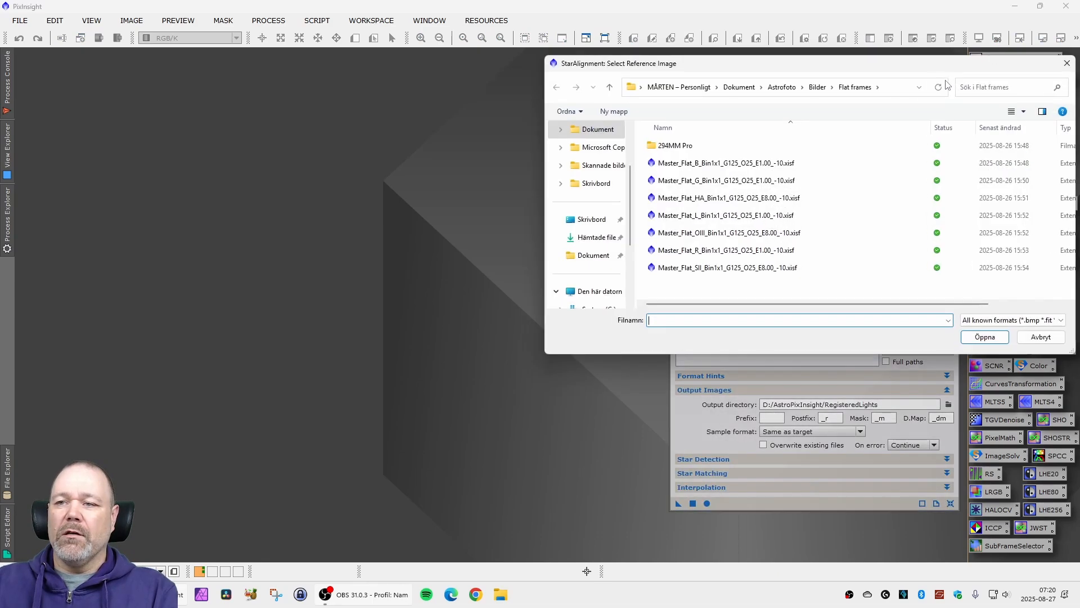
left_click(818, 87)
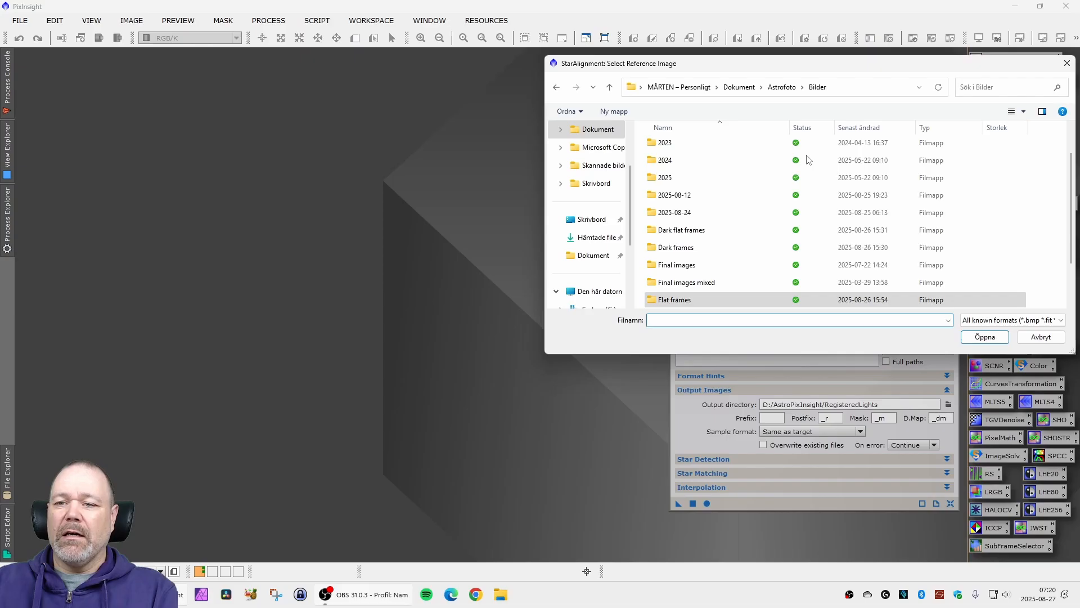
double_click(706, 213)
left_click_drag(731, 65, 700, 74)
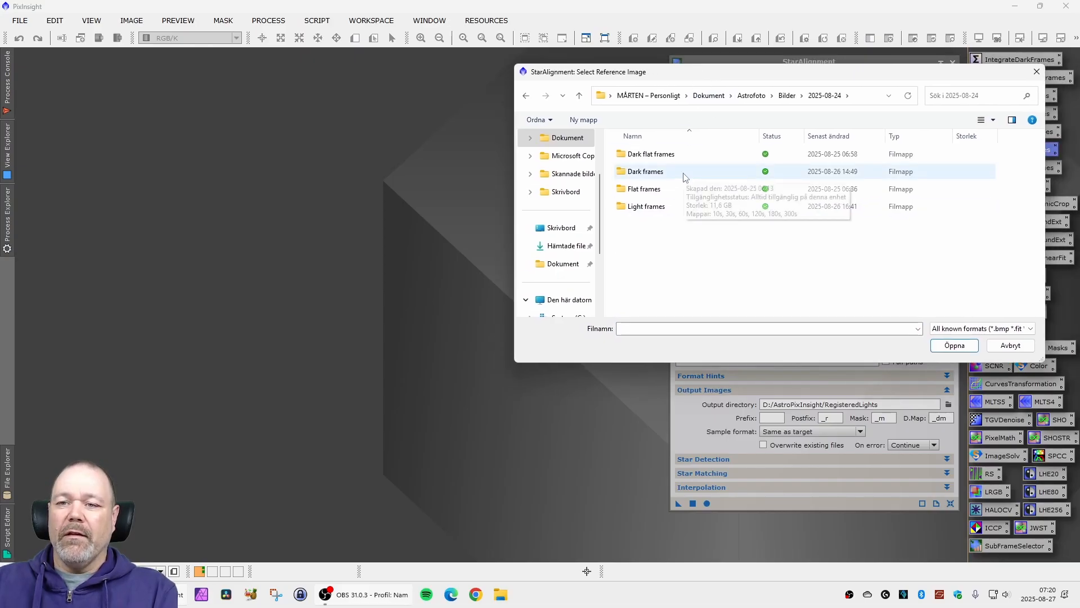
left_click(664, 208)
double_click(665, 208)
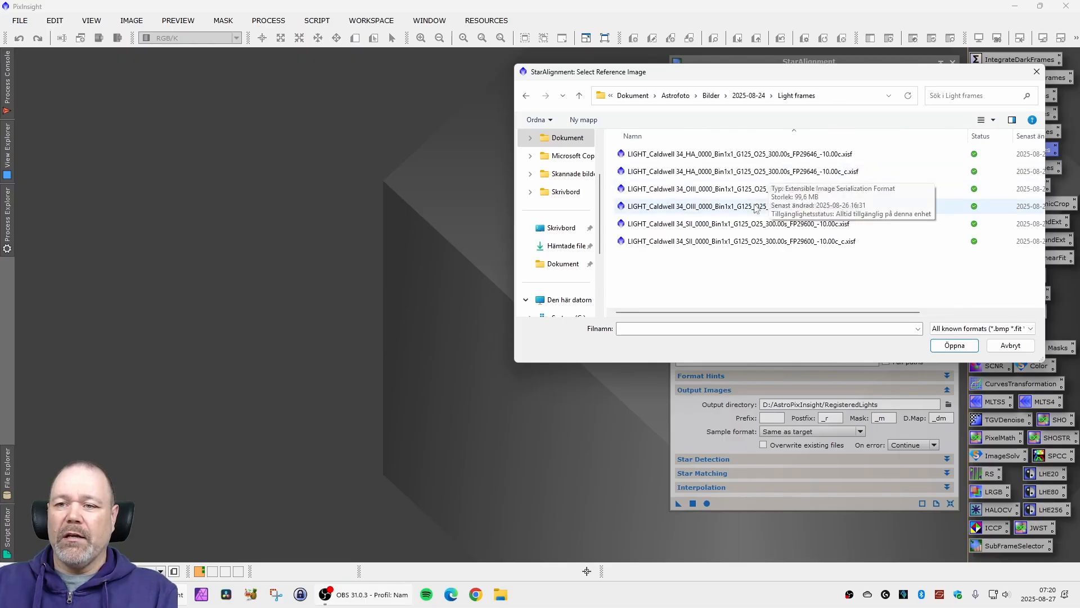
left_click(736, 172)
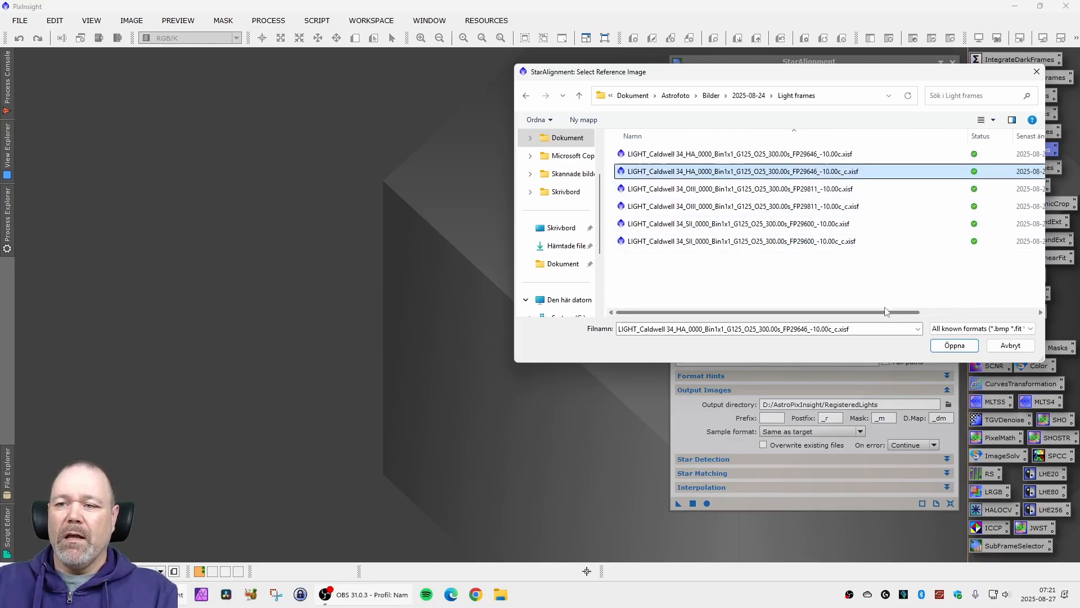
left_click(955, 345)
- Add the calibrated HA, OIII and SII frames (names ending in _c) as the target images
left_click(918, 265)
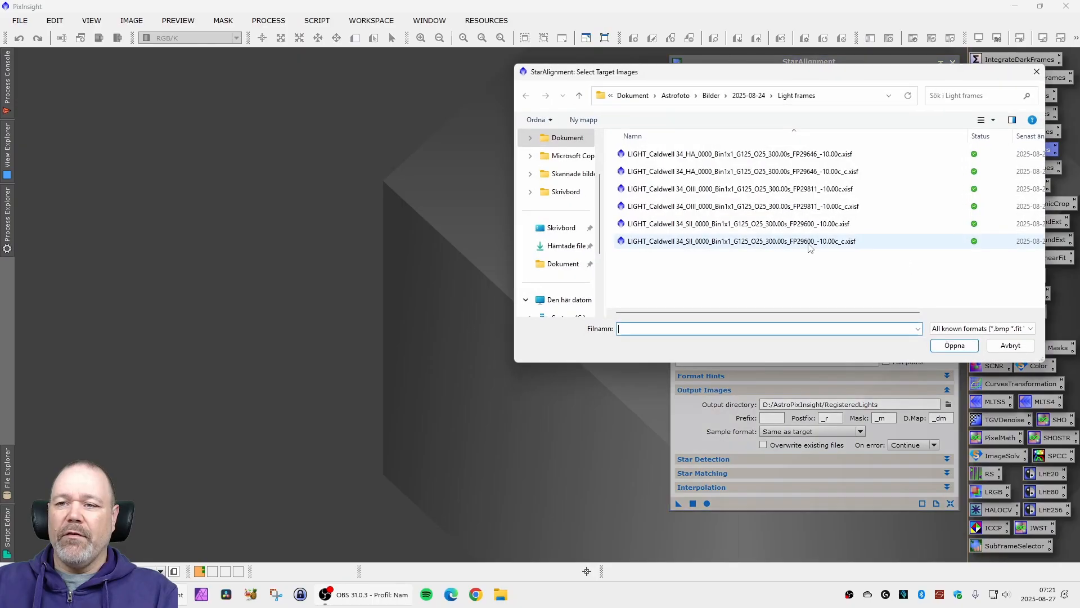
left_click(814, 207, "ctrl")
left_click(833, 241, "ctrl")
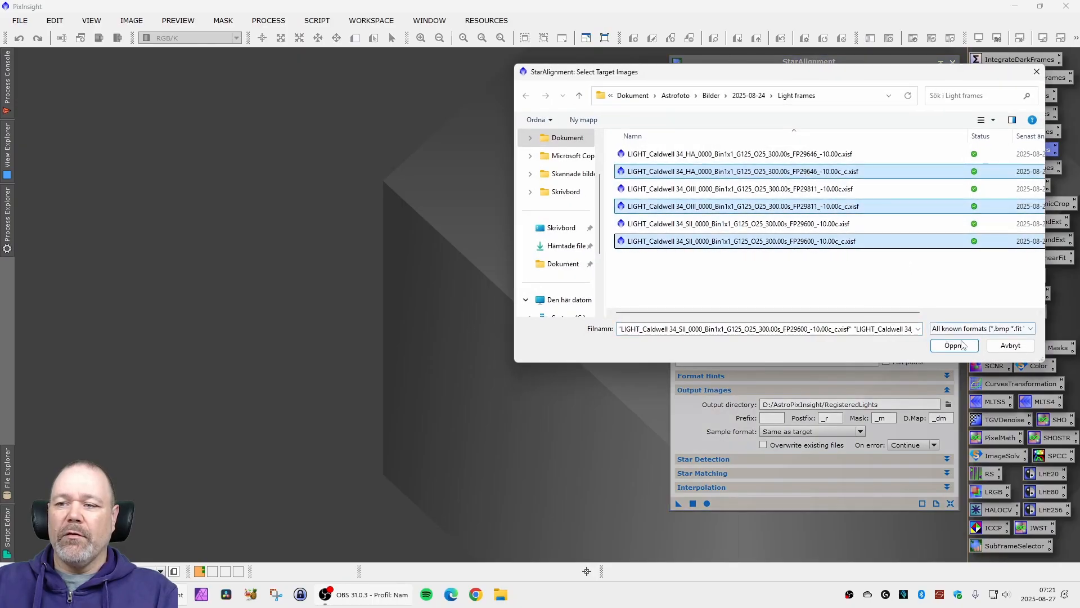
left_click(951, 345)
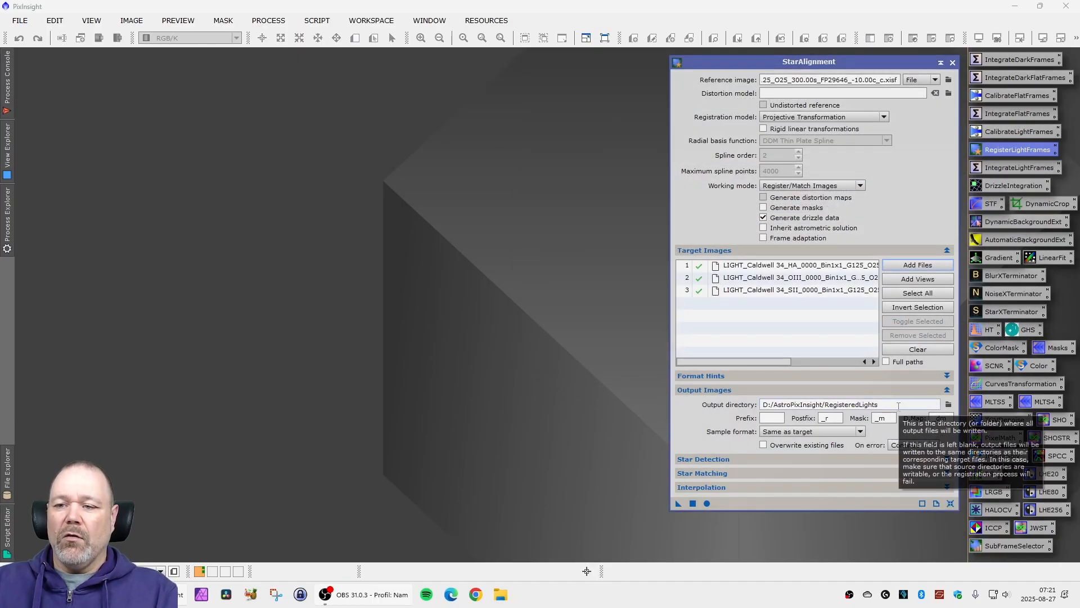
- Set the output directory to the 2025-08-24 Light frames folder and run the star alignment
left_click(949, 405)
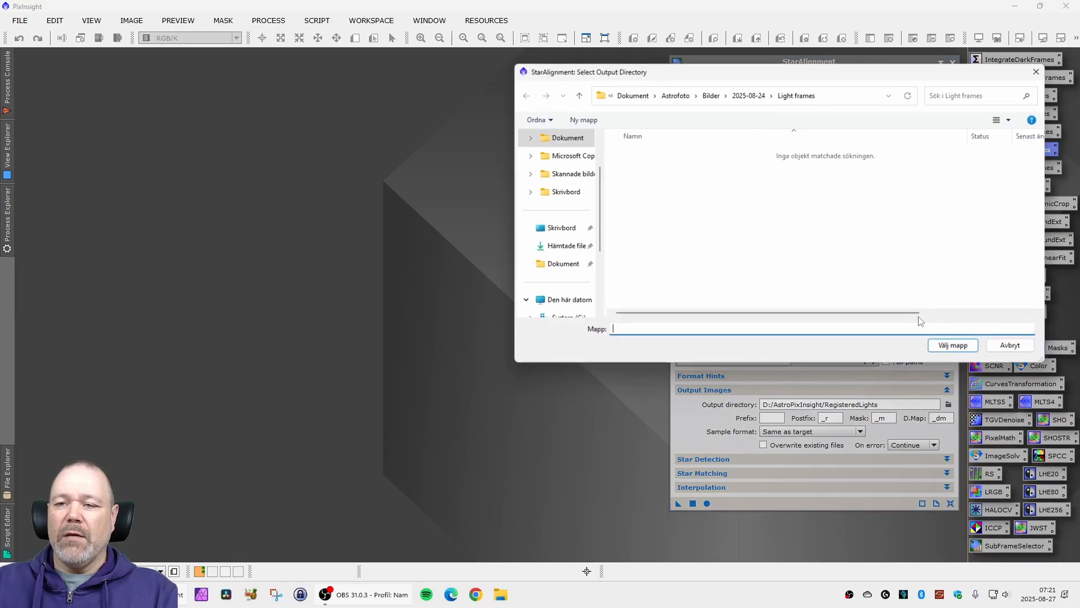
left_click(744, 96)
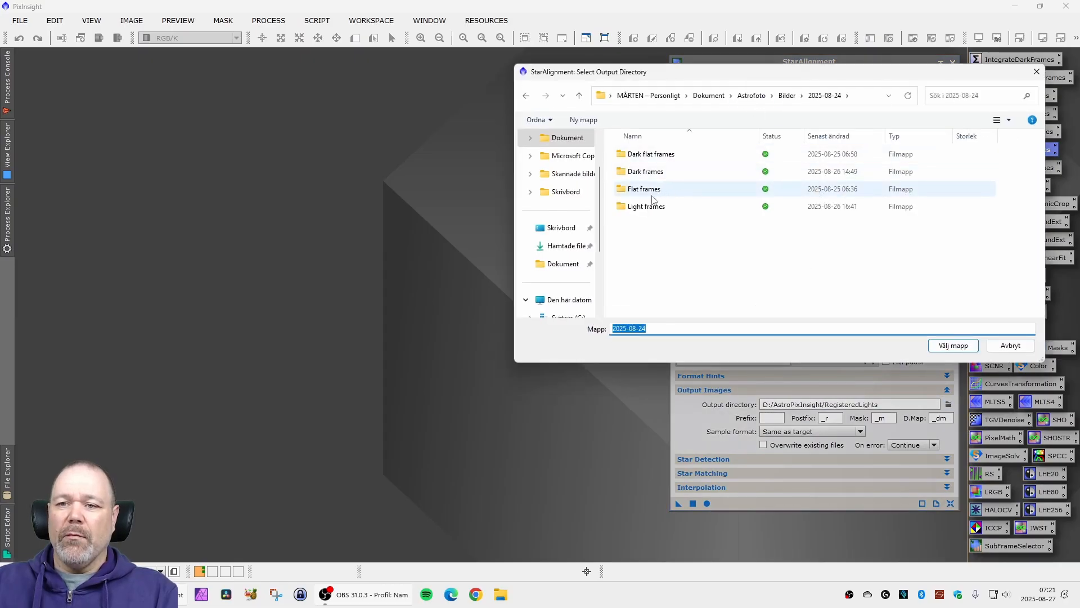
double_click(651, 205)
left_click(974, 345)
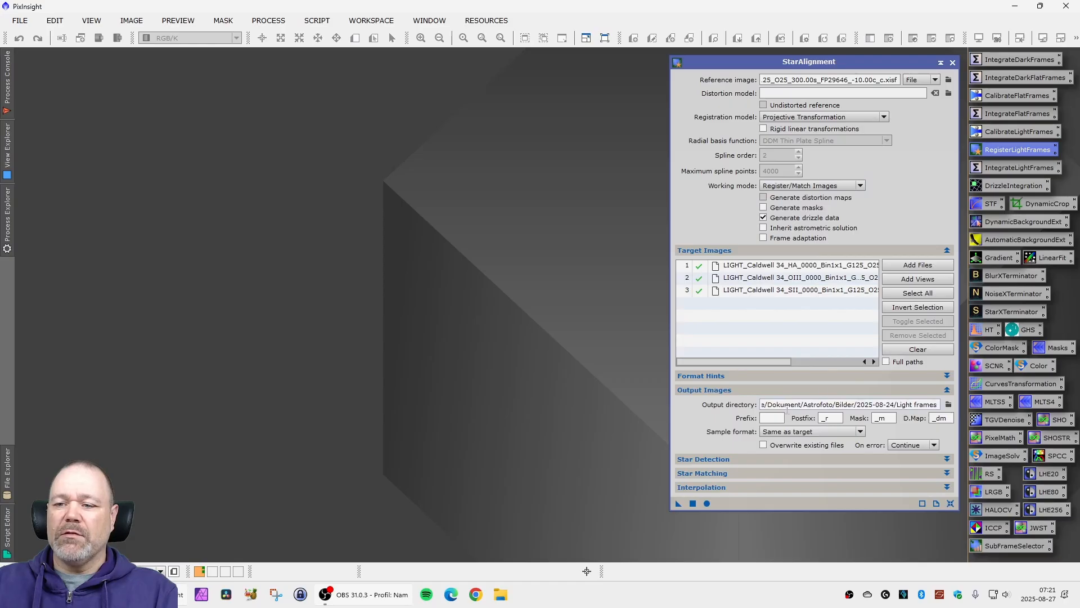
left_click(708, 503)
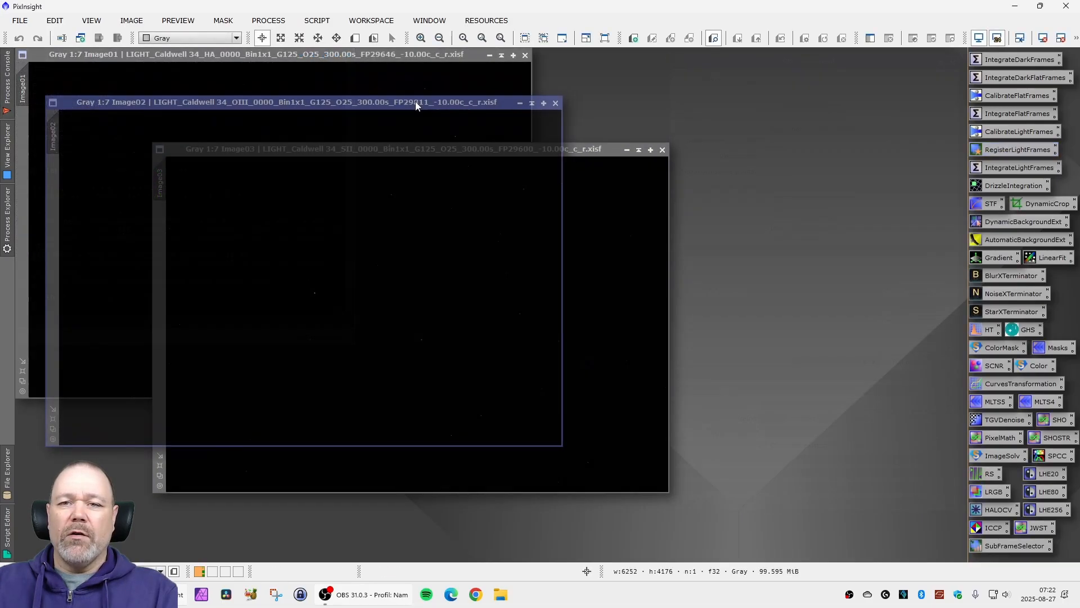
- Spread out the registered HA, OIII and SII image windows (_c_r) and apply an automatic screen stretch to each one
left_click(415, 101)
left_click(362, 61)
left_click_drag(362, 62, 667, 83)
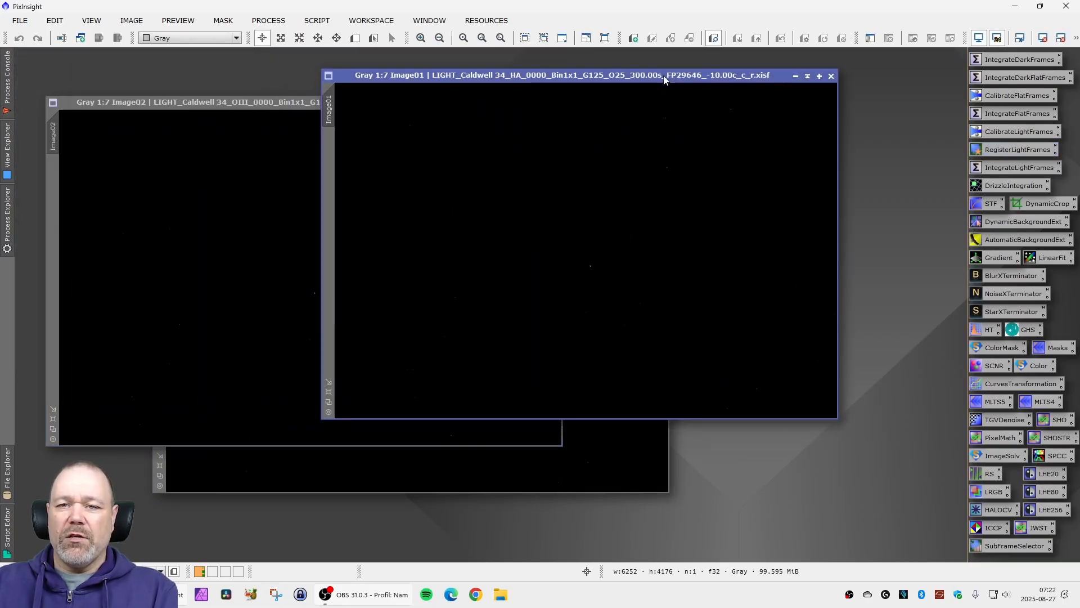
key("ctrl+a")
left_click(305, 101)
key("ctrl+a")
left_click_drag(306, 101, 558, 140)
left_click(300, 153)
key("ctrl+a")
left_click_drag(299, 153, 209, 177)
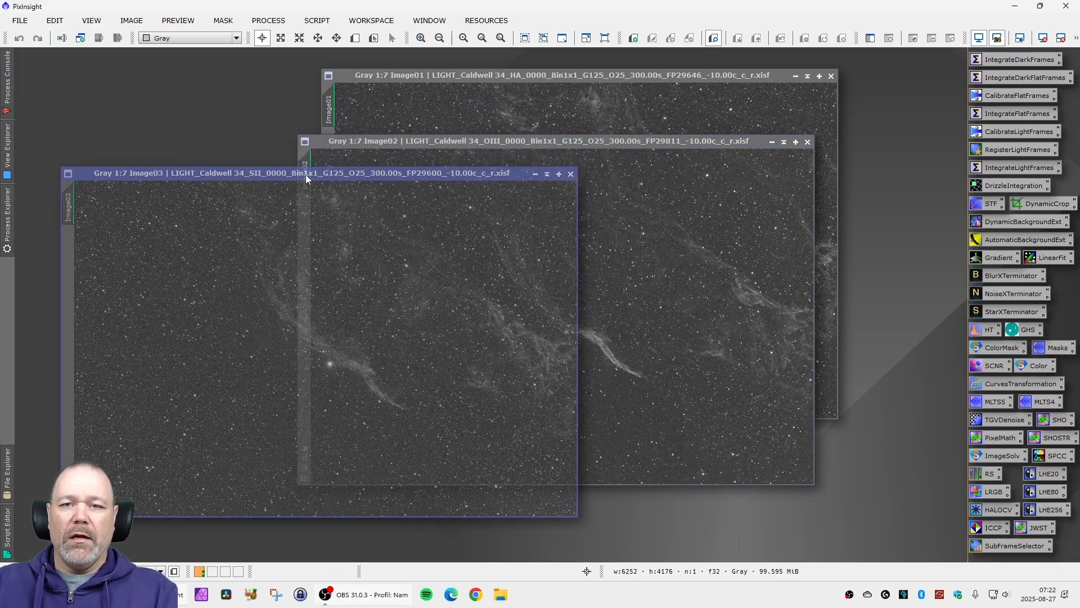
- Apply BlurXTerminator to the registered SII image with Sharpen Stars 0.50 and Sharpen Nonstellar 0.50
left_click_drag(425, 142, 496, 110)
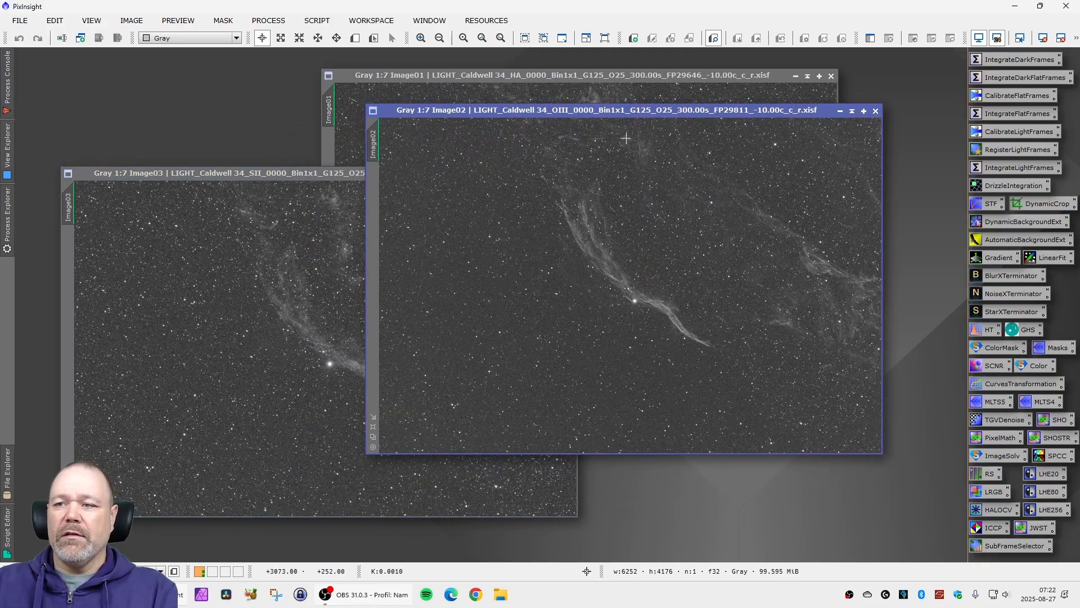
double_click(1011, 275)
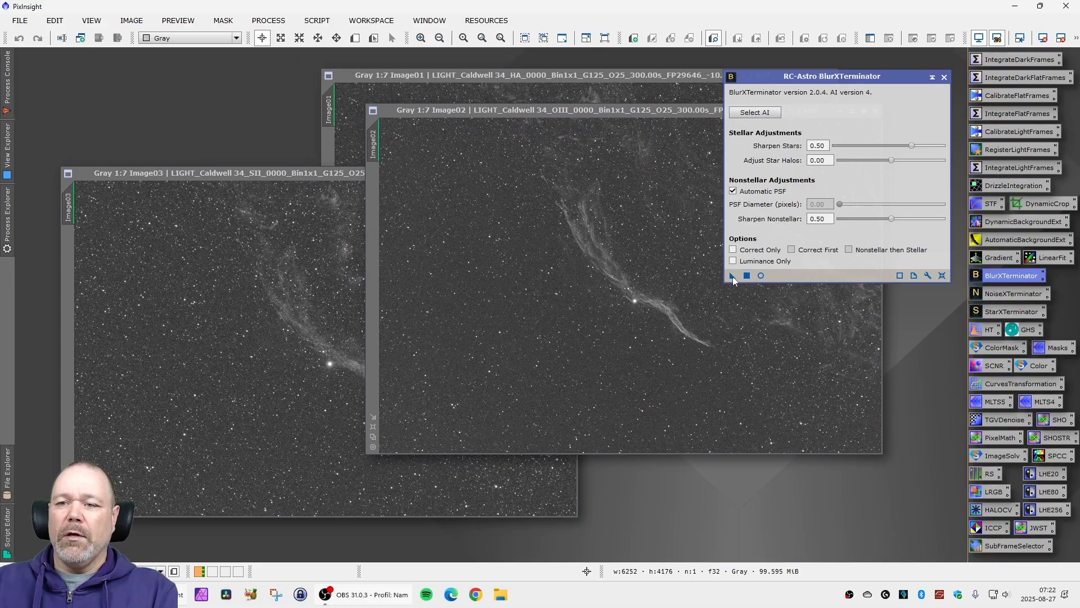
left_click_drag(733, 275, 285, 338)
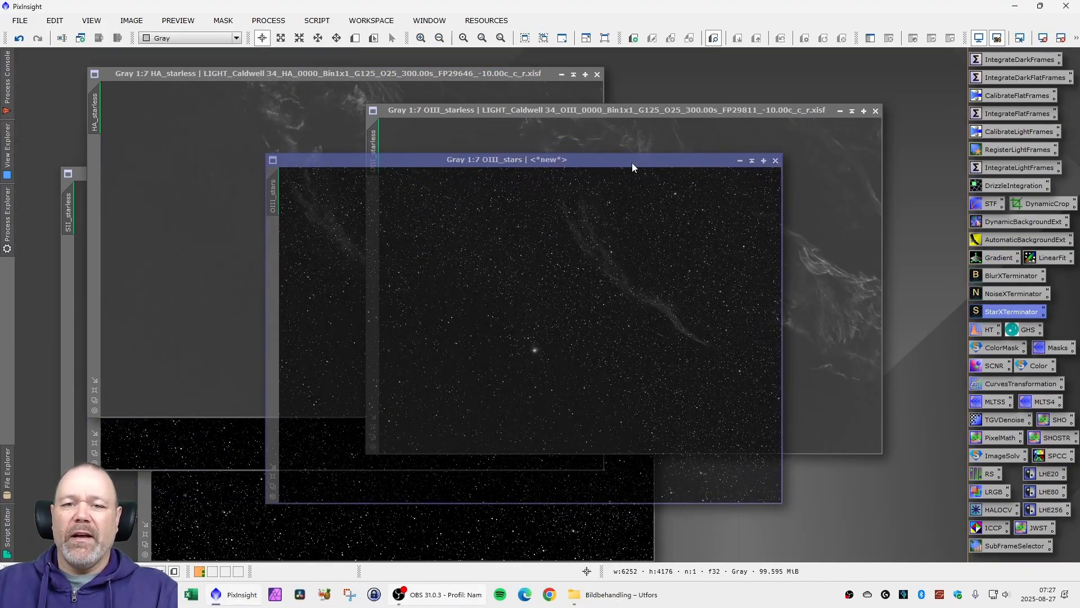
- Gather the HA_stars, OIII_stars and SII_stars windows together and remove their screen stretches
left_click_drag(632, 164, 633, 163)
left_click(241, 414)
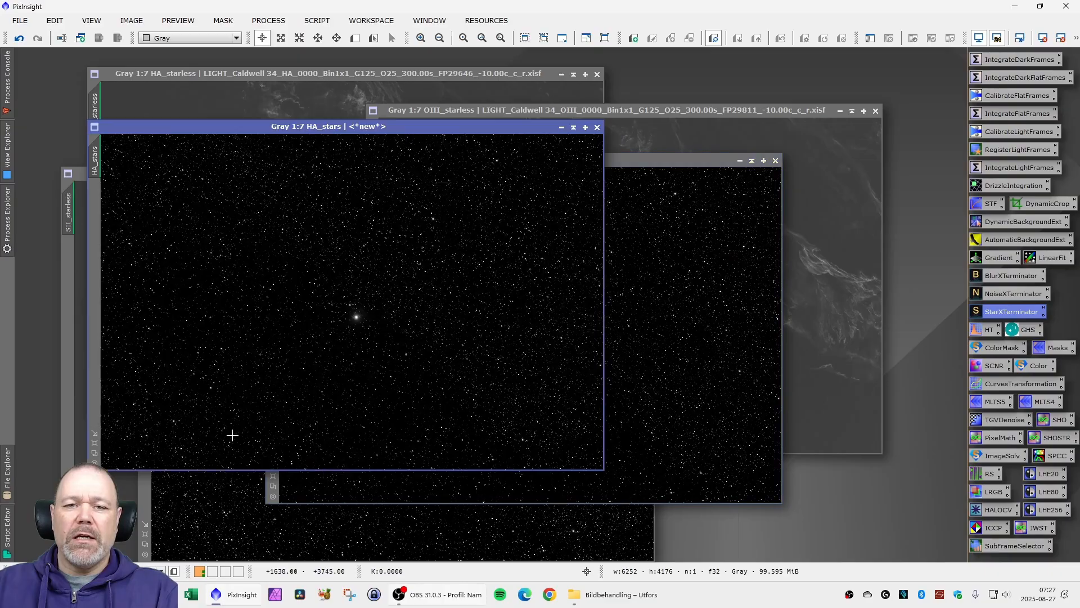
mouse_move(380, 126)
left_mouse_down()
mouse_move(337, 134)
mouse_move(372, 133)
left_mouse_up()
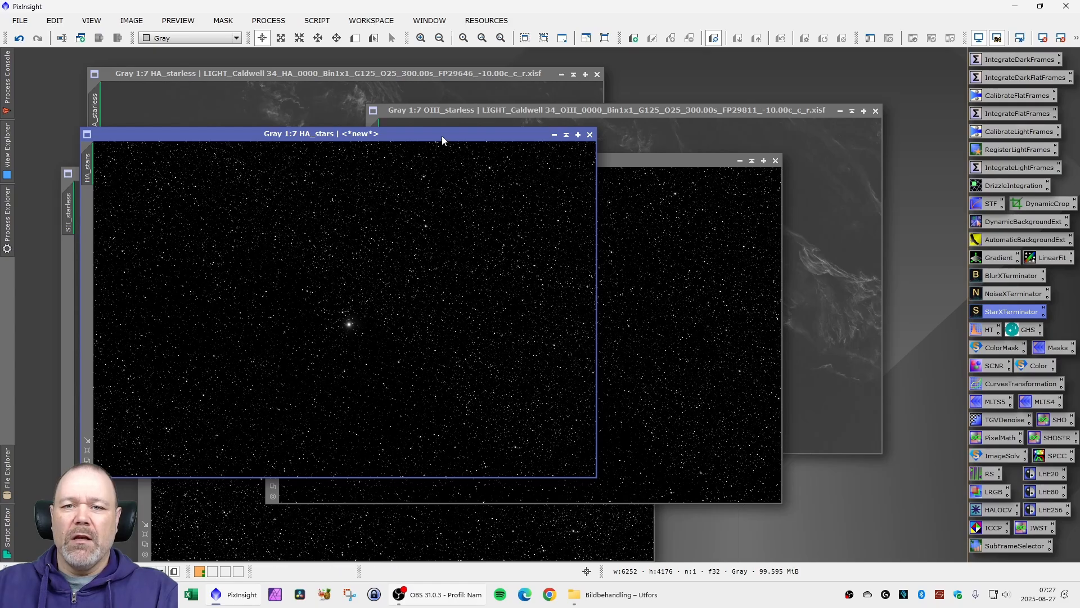
left_click_drag(622, 163, 405, 135)
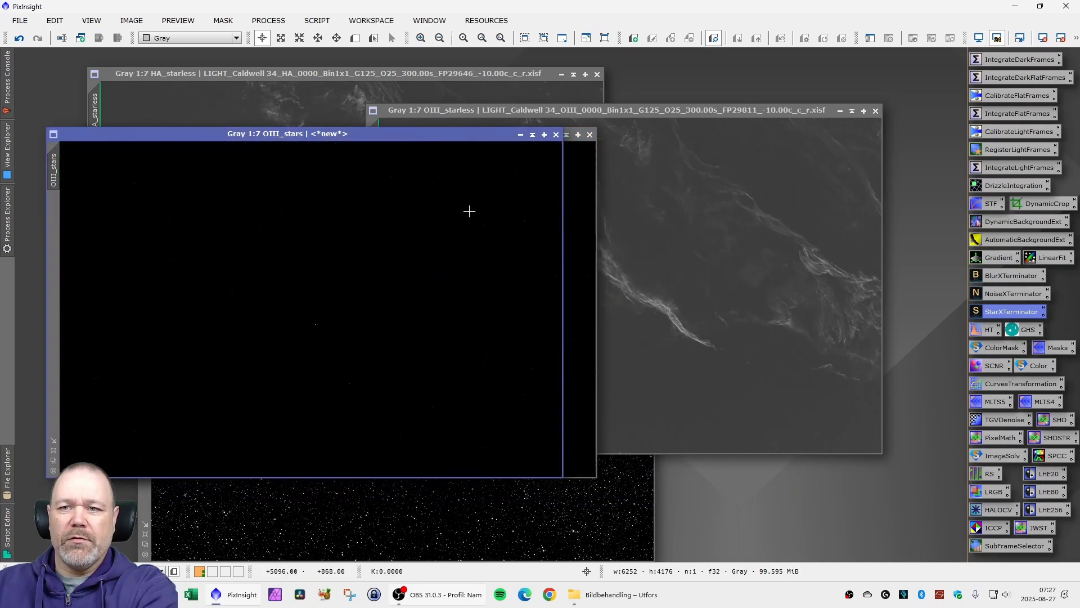
left_click(570, 493)
left_click_drag(523, 217, 381, 156)
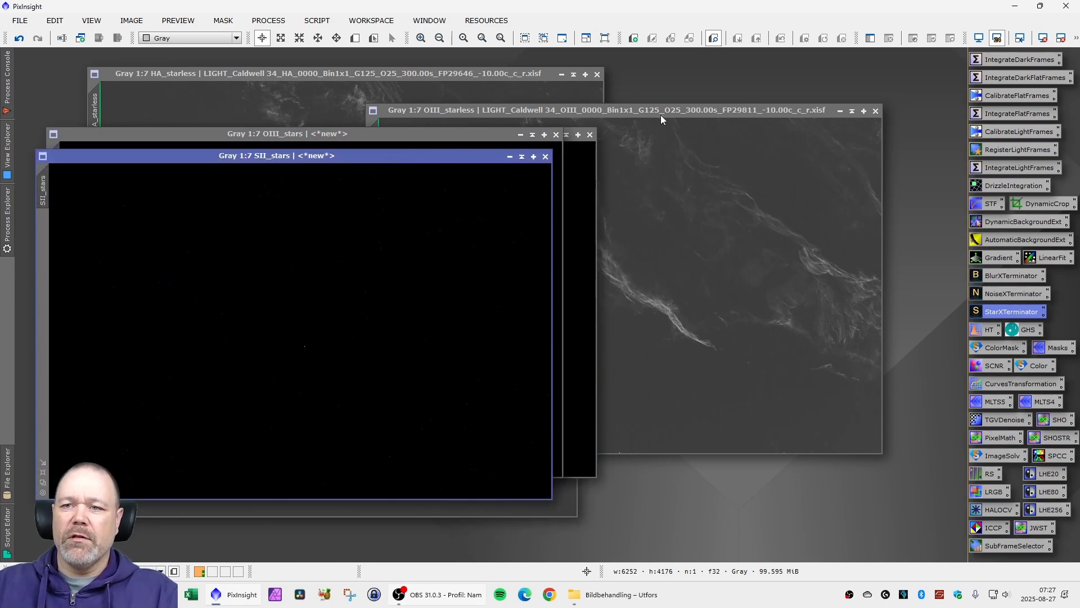
- Minimize the HA, SII and OIII starless images and stack their icons in the upper corner of the workspace
left_click(840, 111)
left_click(561, 75)
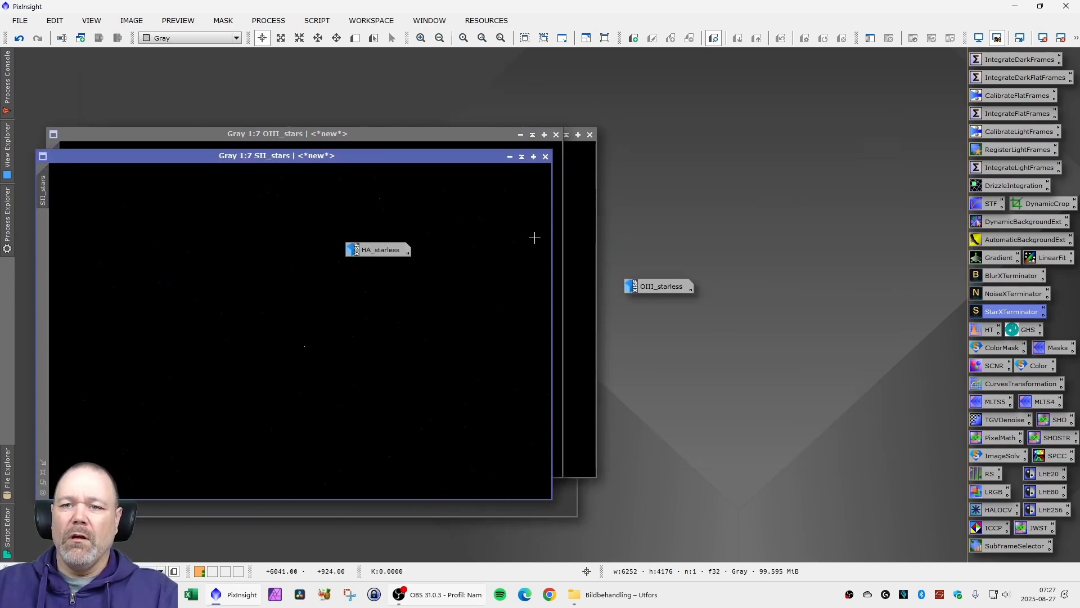
left_click(532, 506)
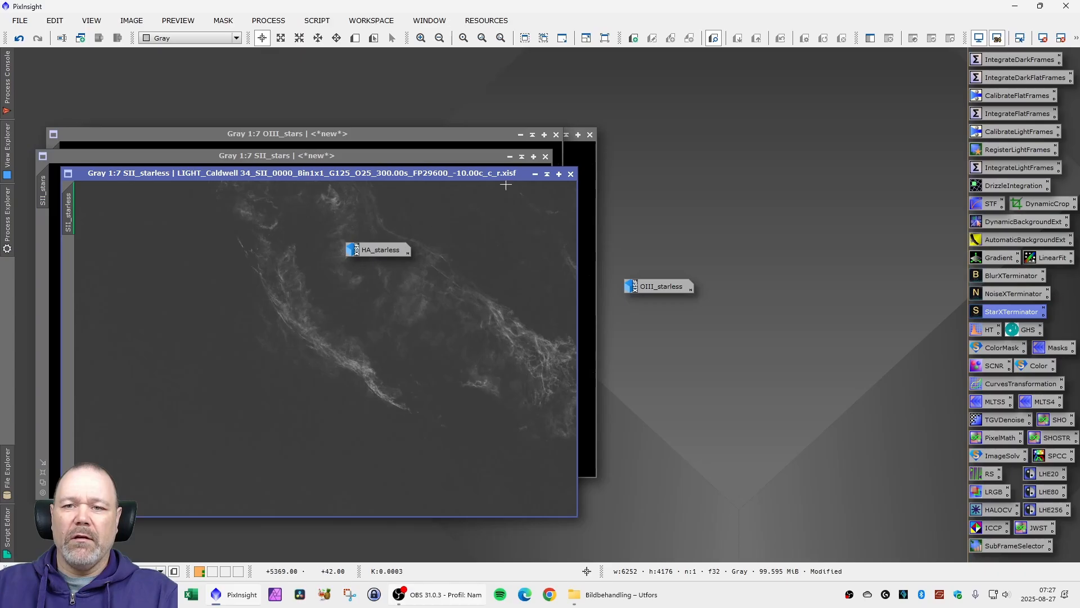
left_click(535, 174)
left_click_drag(374, 249, 67, 64)
left_click_drag(352, 349, 57, 82)
left_click_drag(658, 288, 61, 100)
- Set up a GeneralizedHyperbolicStretch with local intensity 15 and a stretch factor of about 6.03, previewing it live on SII_stars
double_click(1025, 330)
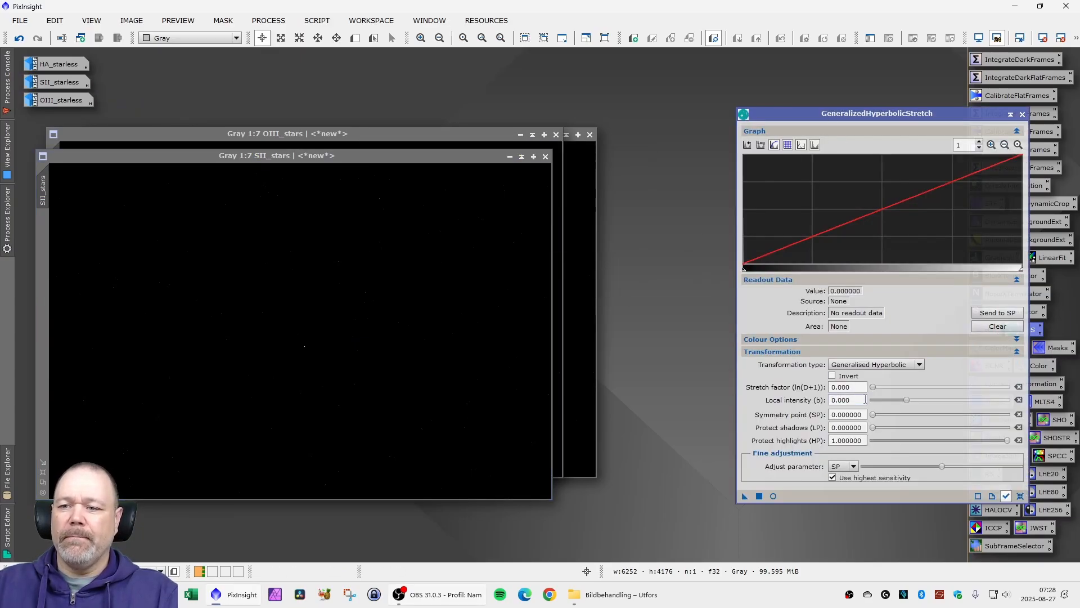
left_click_drag(907, 400, 1018, 401)
mouse_move(340, 155)
left_mouse_down()
mouse_move(408, 184)
mouse_move(343, 158)
left_mouse_up()
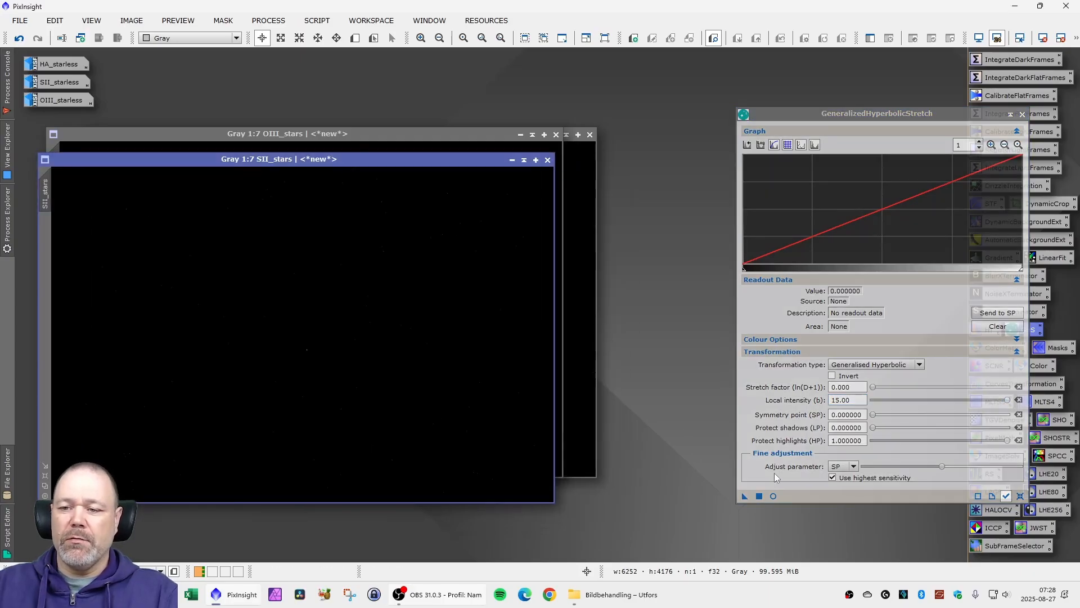
left_click(772, 496)
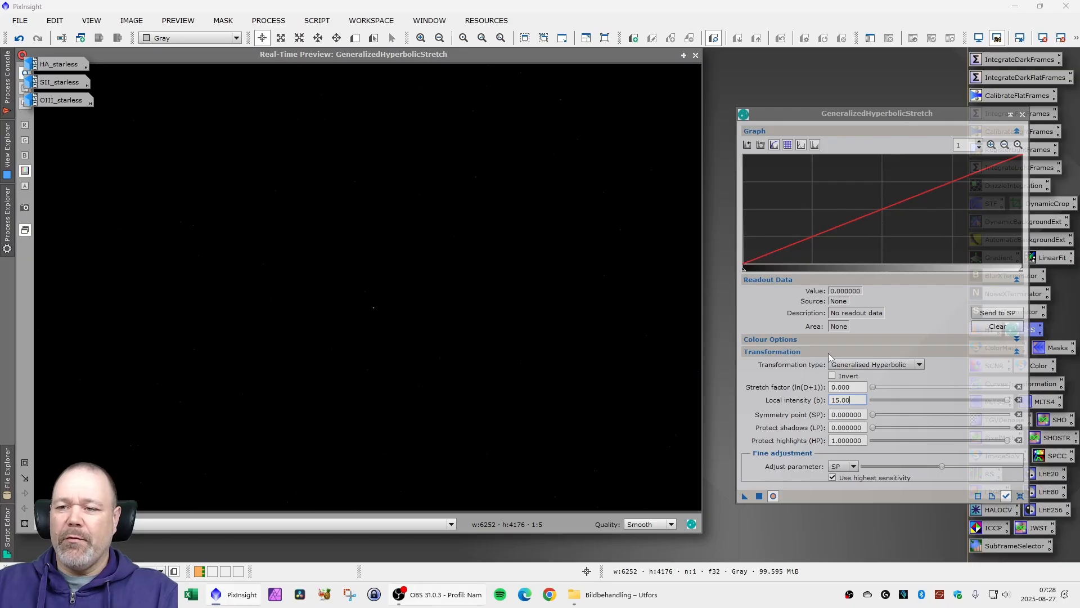
left_click_drag(874, 387, 920, 387)
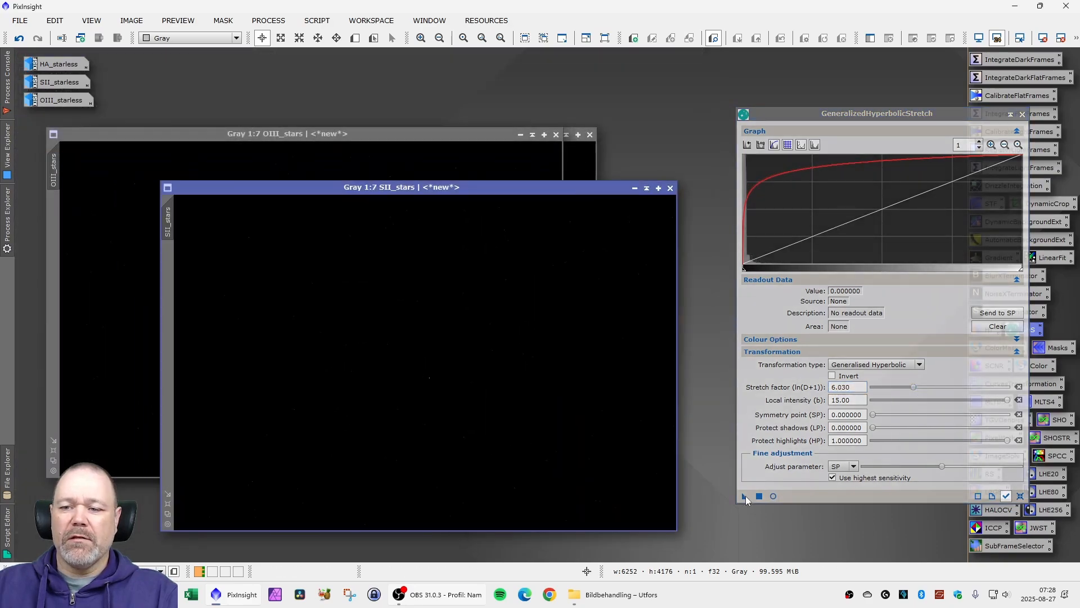
- Apply the hyperbolic stretch to the SII_stars, OIII_stars and HA_stars images and close the process
left_click_drag(745, 496, 465, 444)
left_click(467, 152)
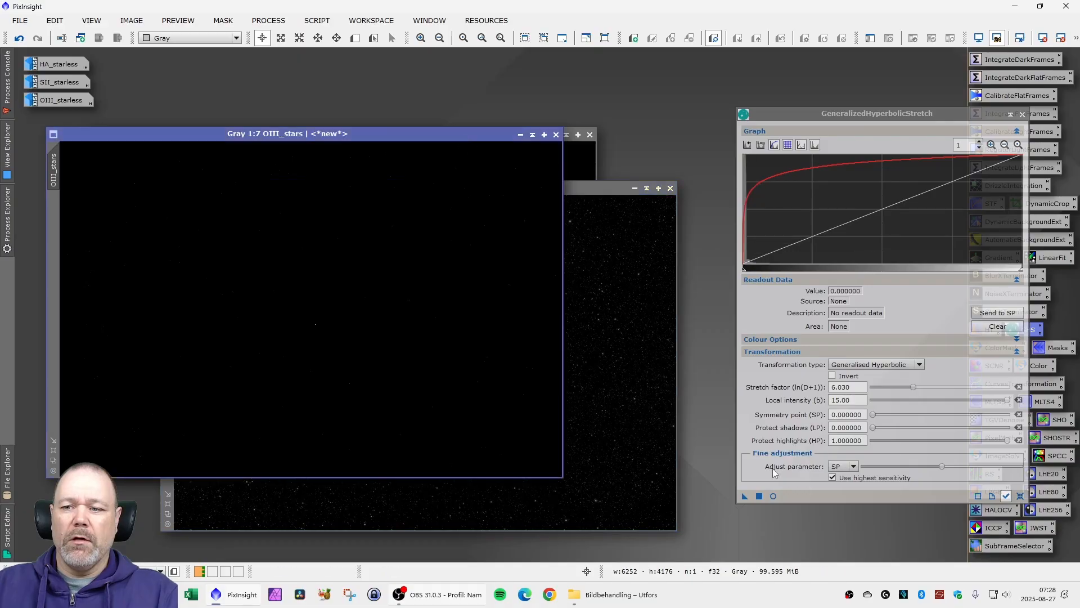
left_click_drag(745, 497, 398, 345)
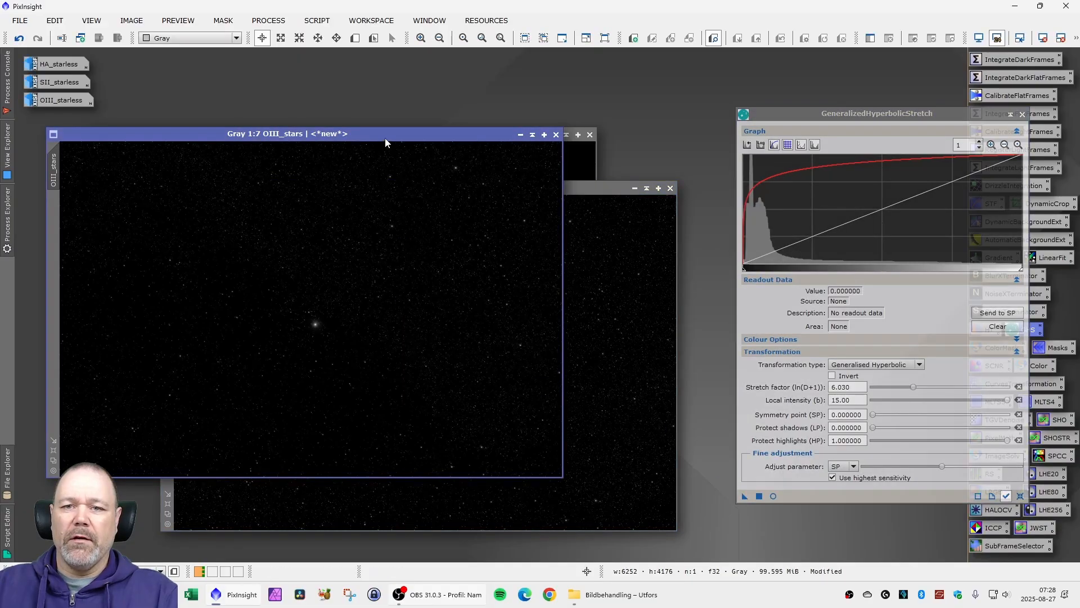
left_click_drag(385, 139, 425, 193)
left_click_drag(745, 497, 446, 166)
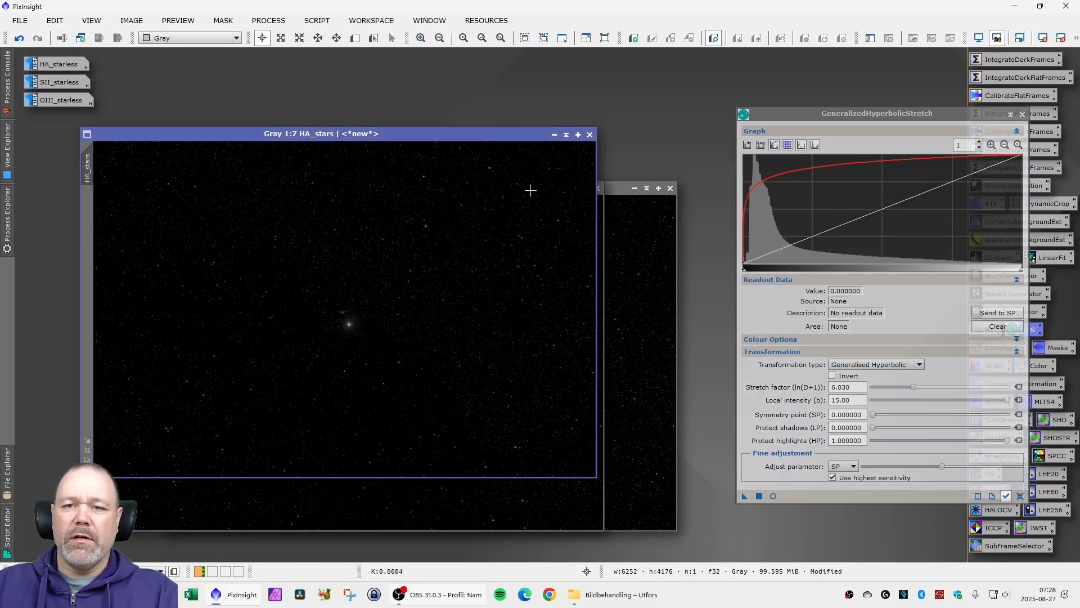
left_click(1022, 114)
- Combine the star images into a new RGB image with the SHOSTR PixelMath preset, using 0.4 * HA_stars + 0.6 * SII_stars for red
double_click(1057, 438)
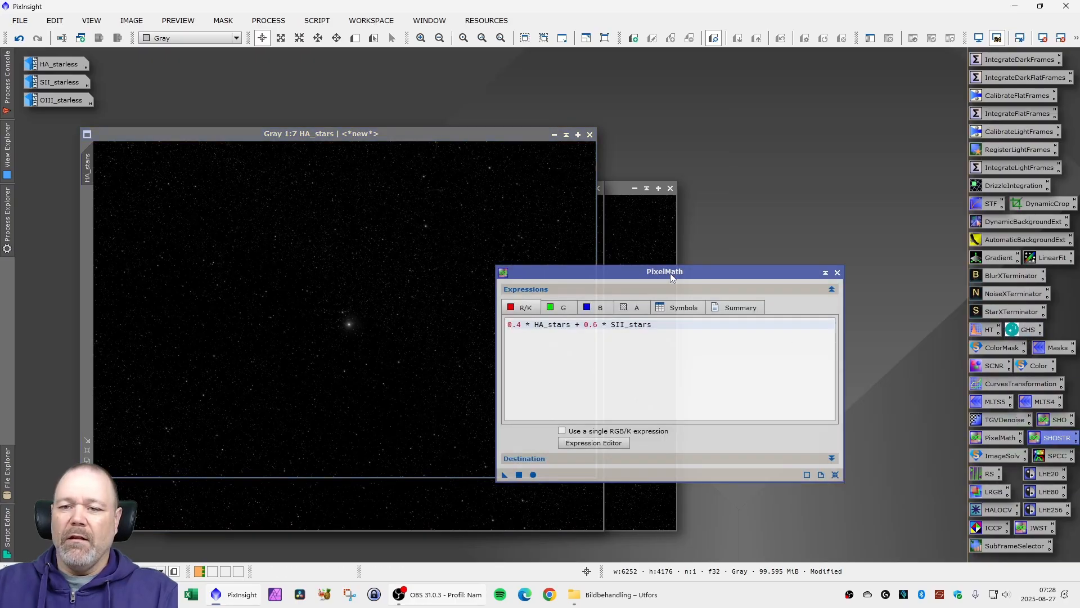
left_click_drag(696, 278, 789, 268)
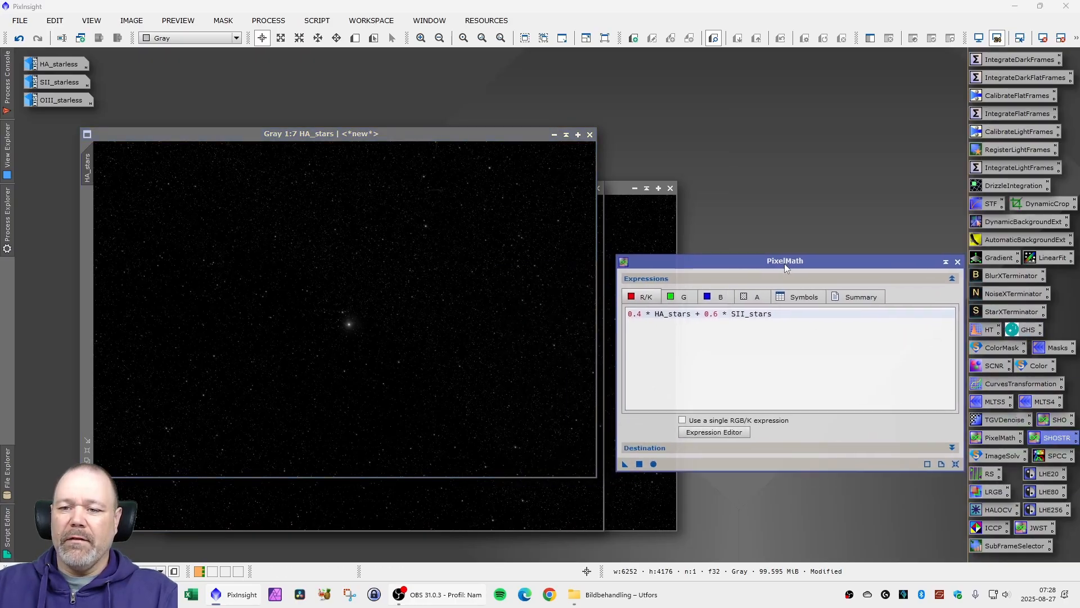
left_click(639, 464)
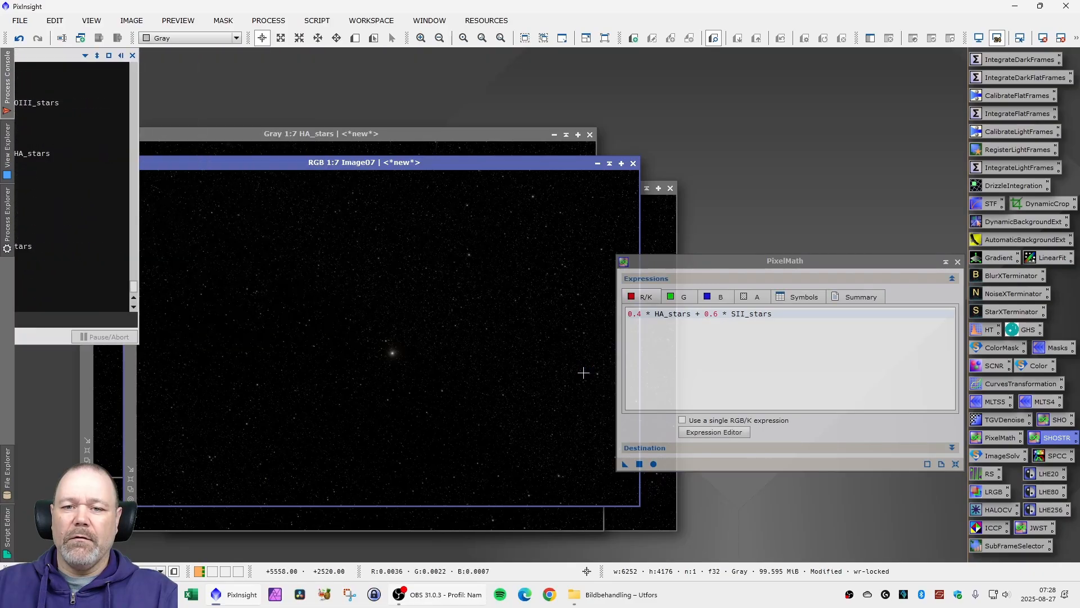
left_click(958, 263)
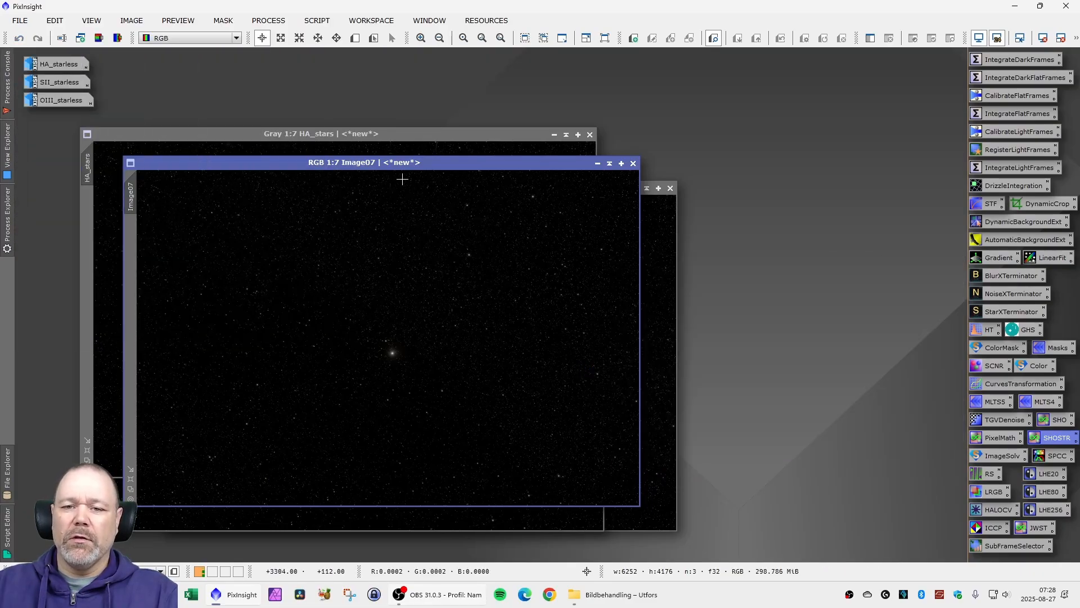
scroll(392, 364, "up", 4)
scroll(391, 365, "up", 3)
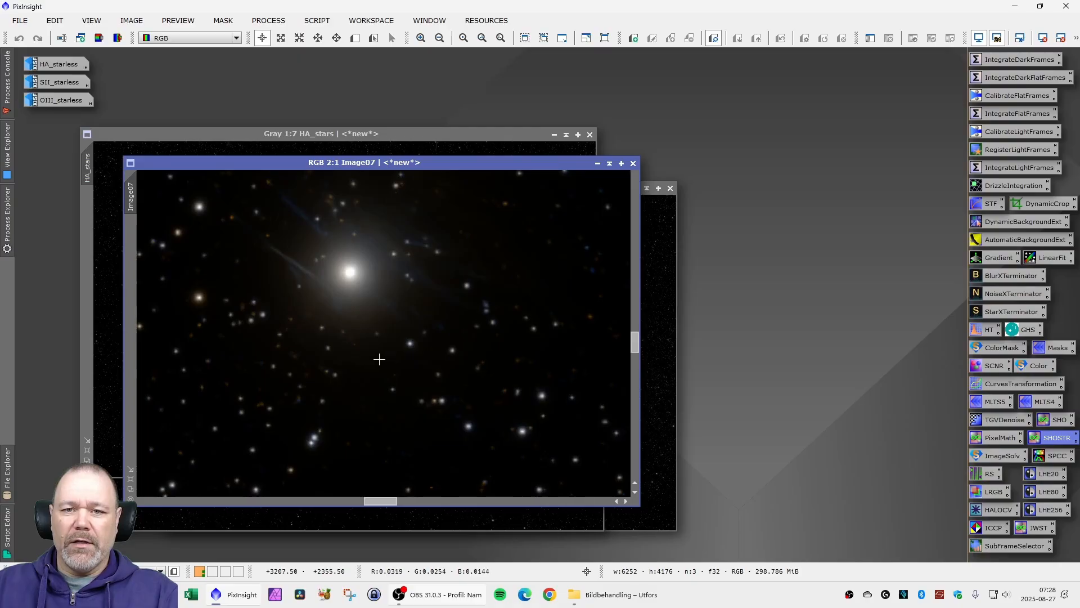
scroll(379, 359, "down", 3)
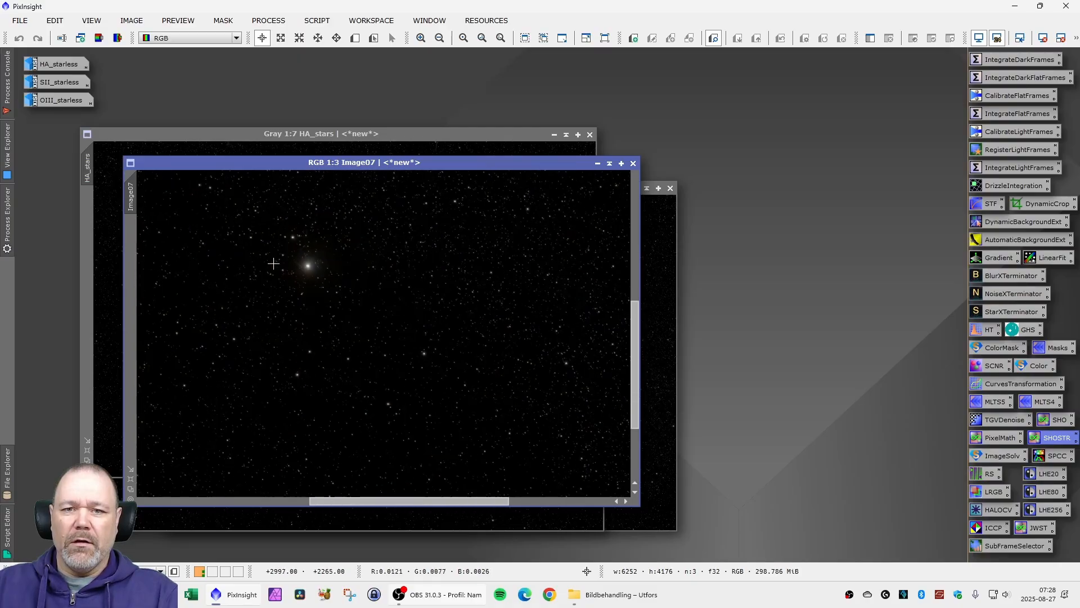
scroll(483, 292, "up", 5)
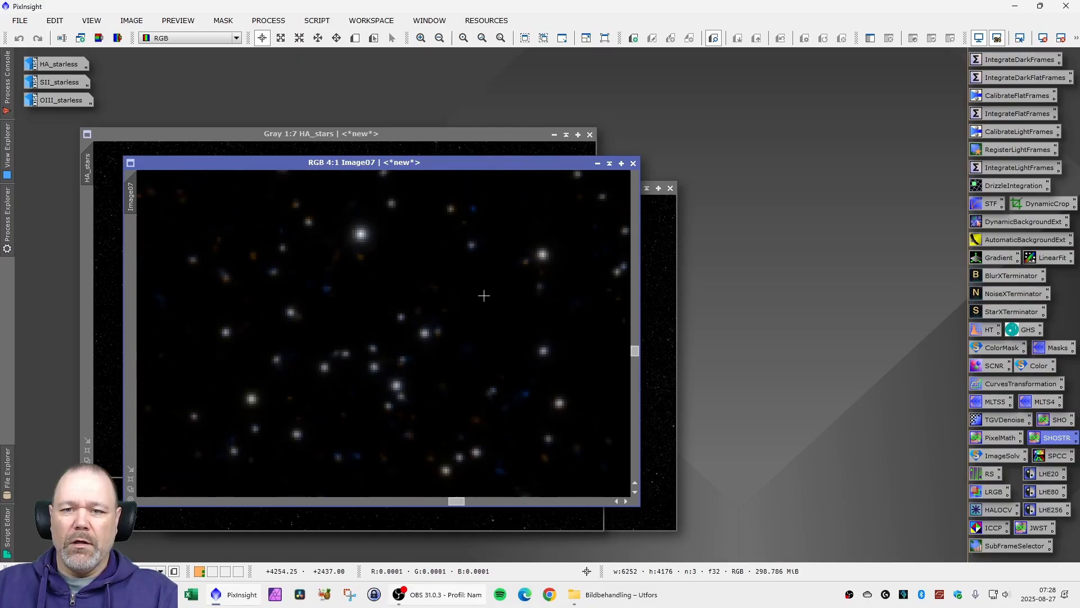
scroll(484, 295, "down", 9)
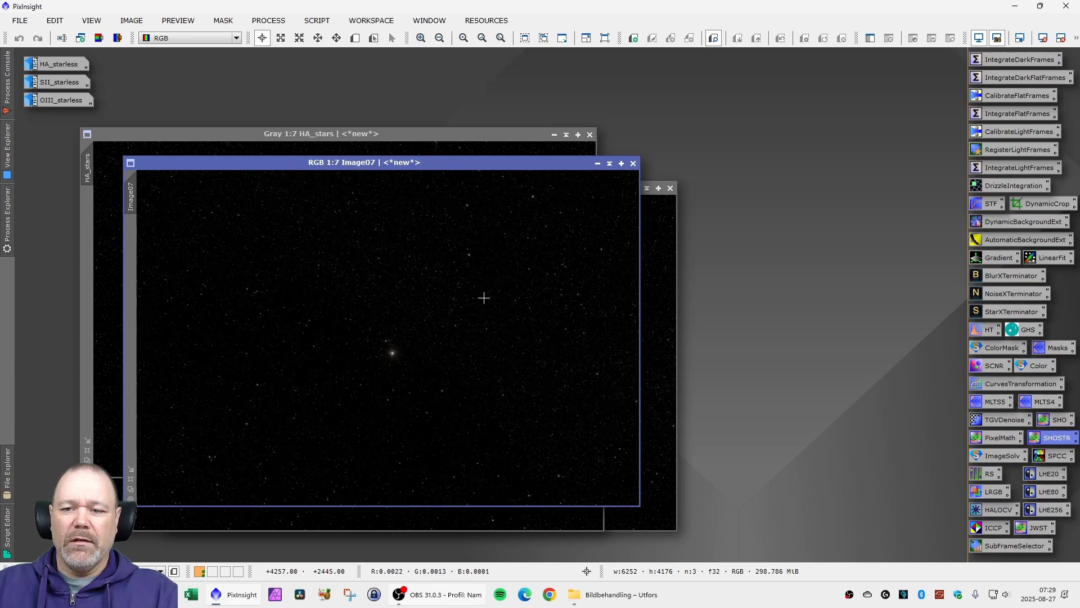
- Minimize HA_stars, OIII_stars and SII_stars and line up their icons in a column beside the starless icons
left_click_drag(380, 168, 485, 184)
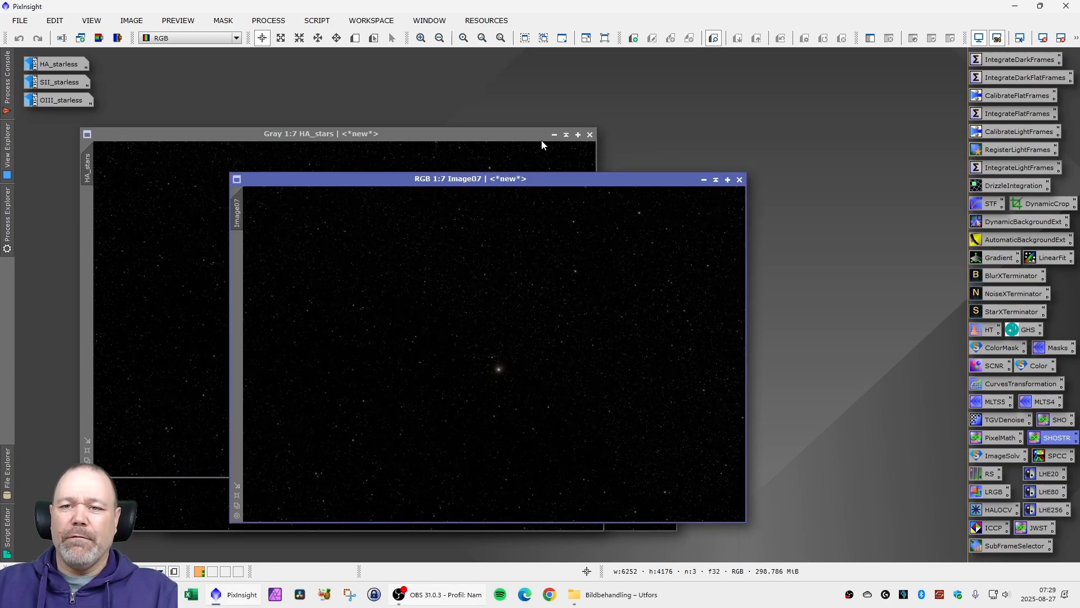
left_click(540, 145)
left_click_drag(366, 313, 130, 64)
left_click(182, 210)
left_click(566, 191)
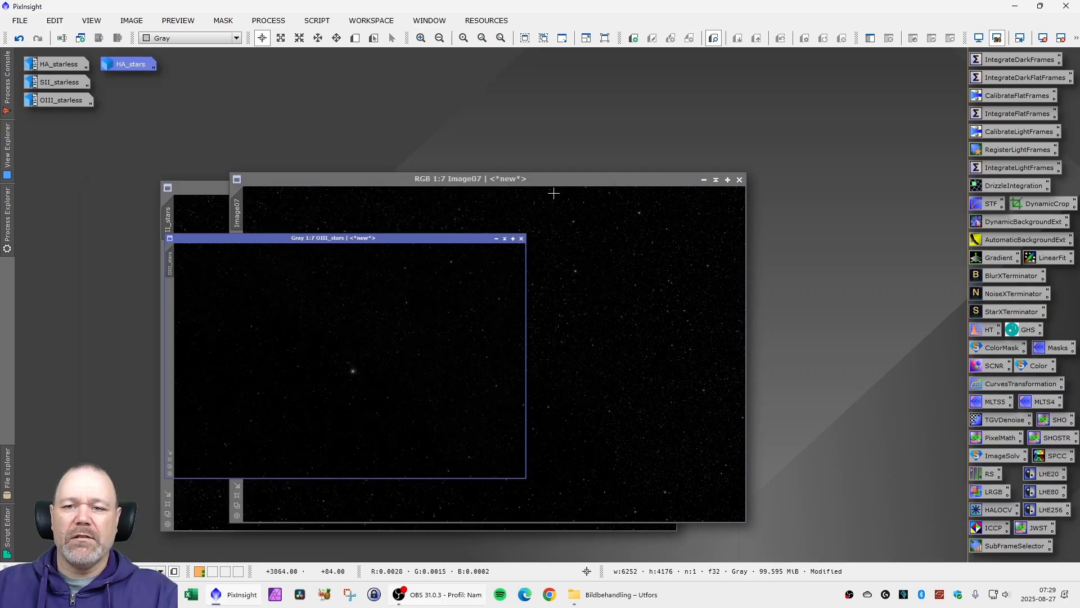
left_click_drag(392, 369, 196, 143)
left_click_drag(131, 83, 132, 83)
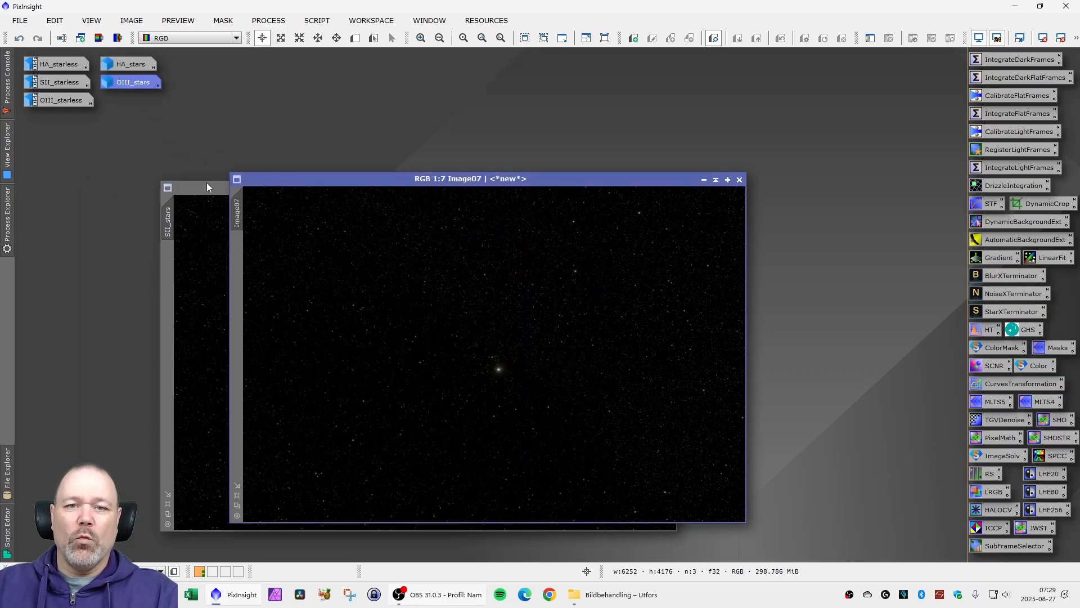
left_click(207, 182)
left_click(633, 188)
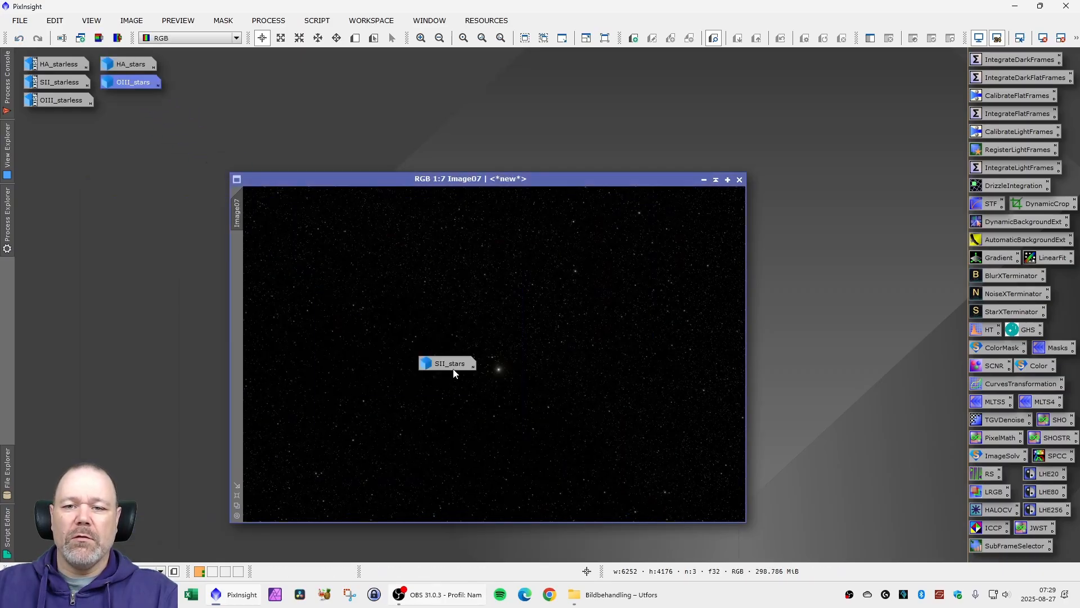
left_click_drag(455, 369, 134, 105)
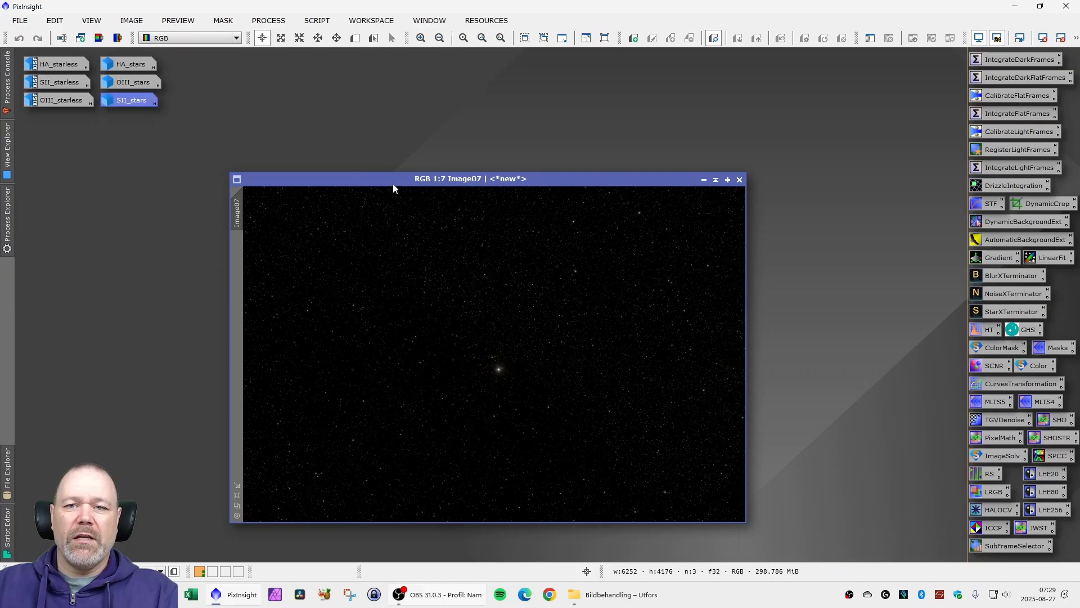
- Rename the combined RGB star image's identifier to SHO_stars
left_click_drag(392, 181, 251, 151)
right_click(92, 184)
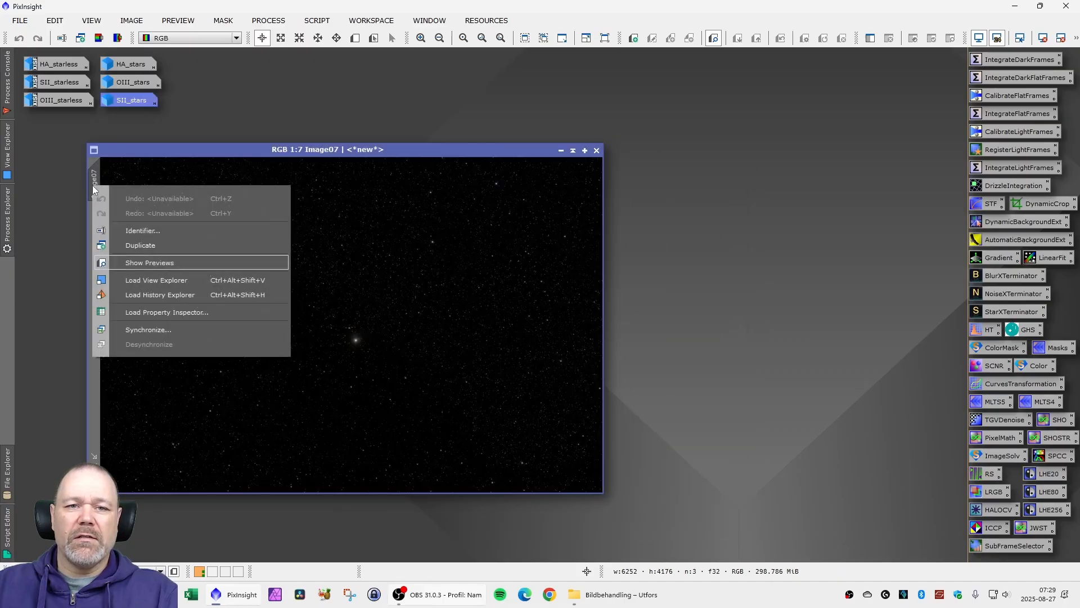
left_click(145, 229)
type("SH")
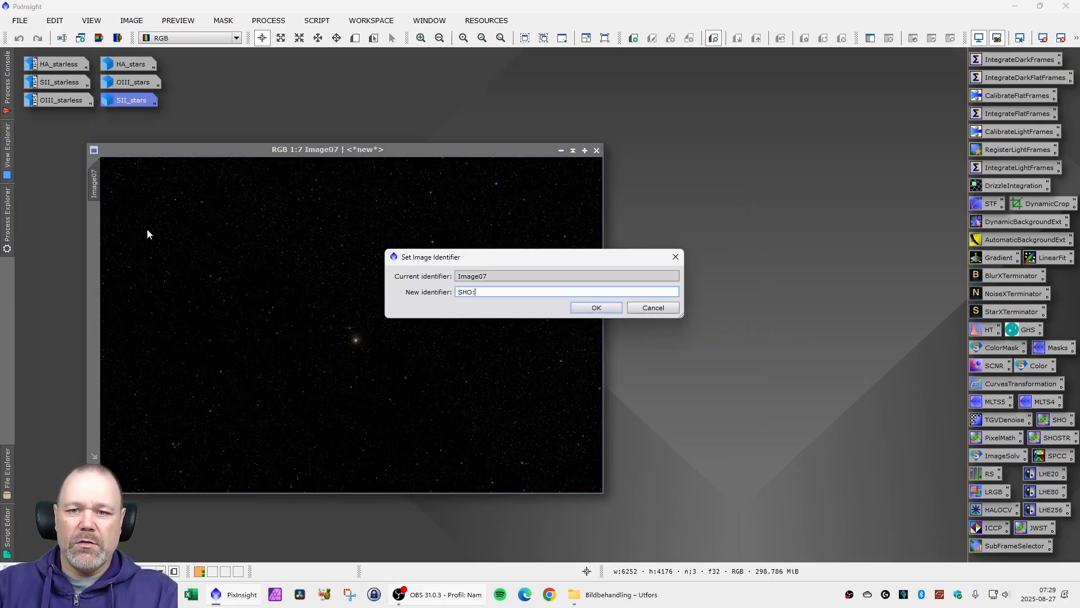
type("O_stars")
key("Return")
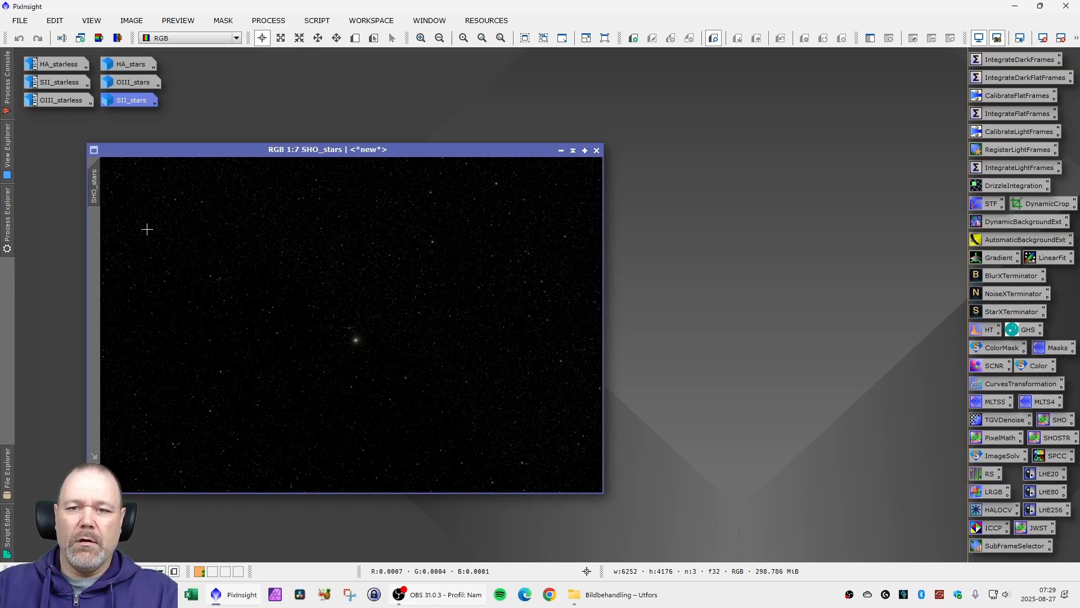
- Save the combined star image as SHO_stars.xisf in 32-bit IEEE 754 floating point format
left_click(22, 23)
left_click(60, 147)
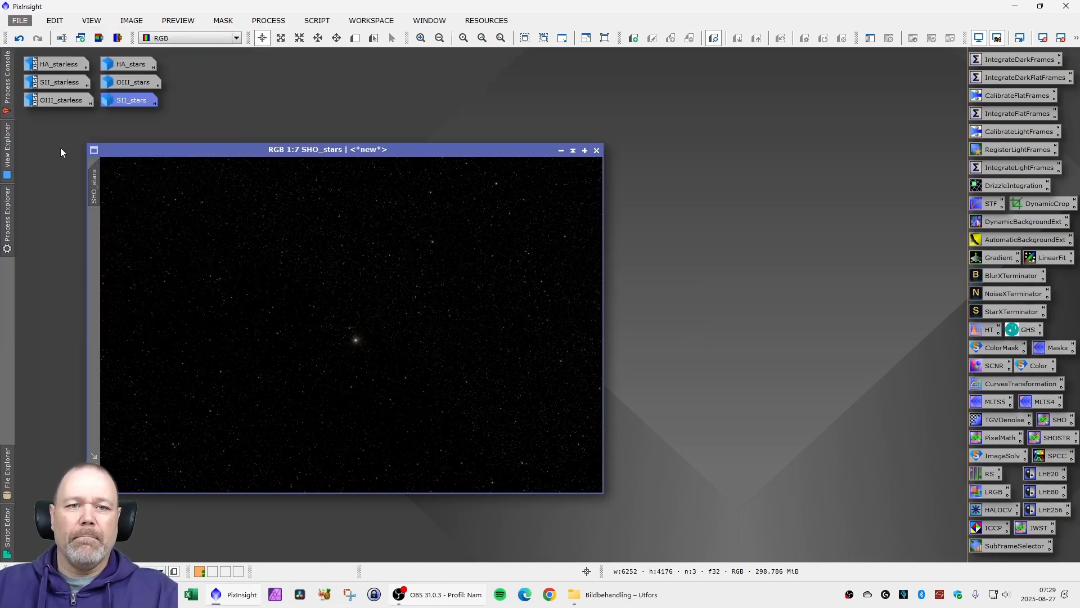
left_click(444, 296)
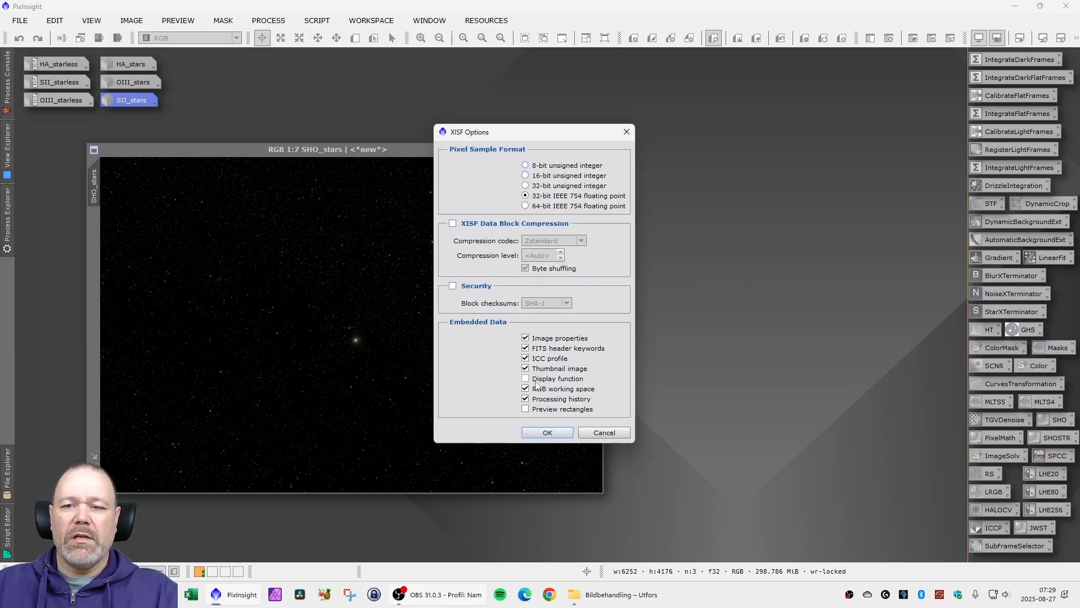
left_click(550, 433)
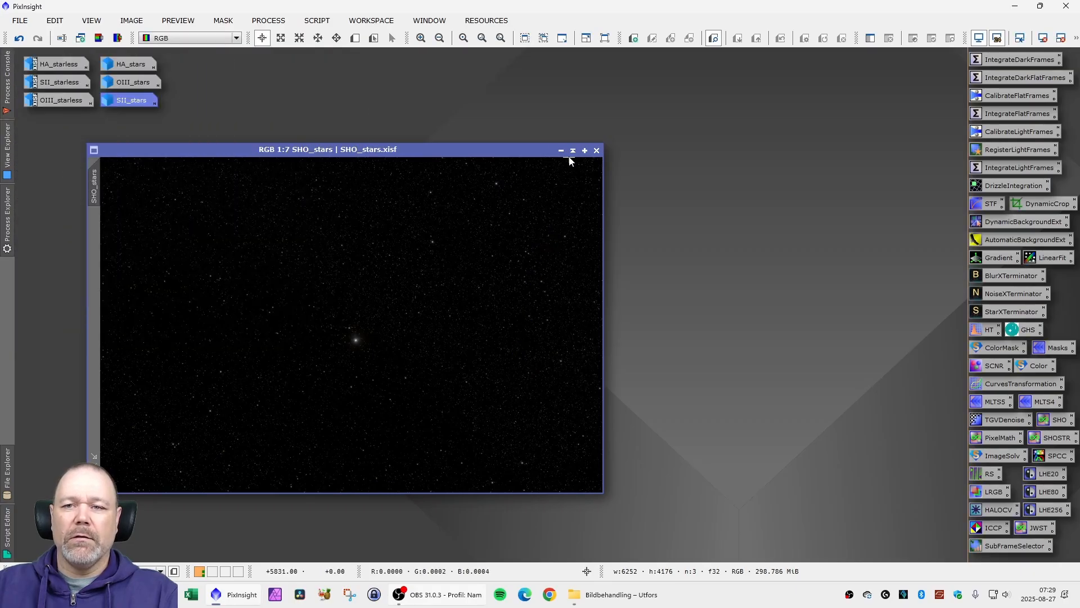
- Minimize SHO_stars, restore the HA, SII and OIII starless images, and move their windows apart
left_click(561, 151)
left_click_drag(522, 116, 427, 188)
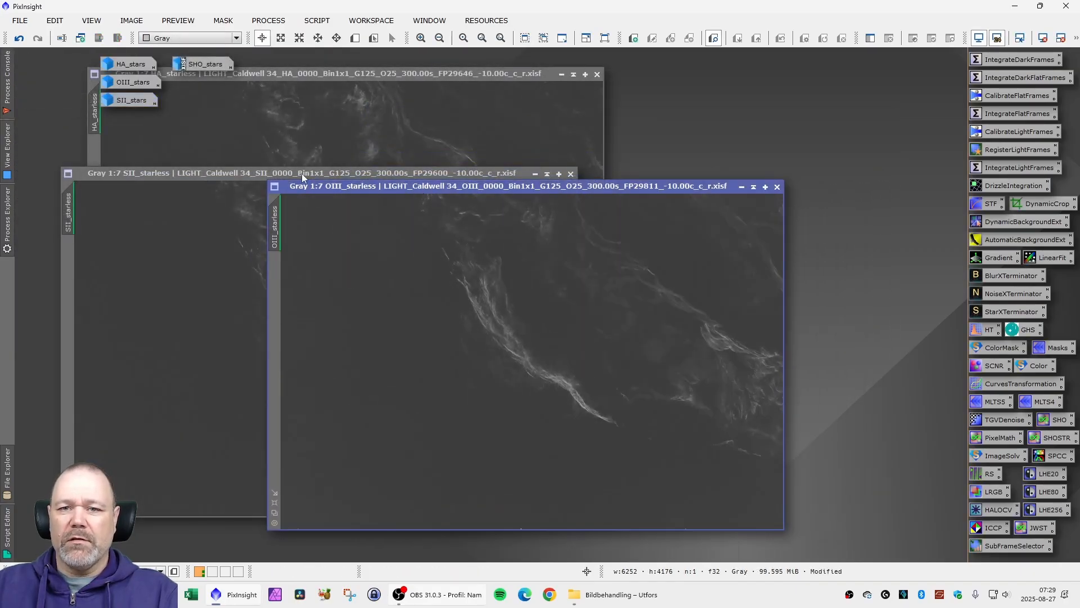
left_click(251, 174)
left_click_drag(359, 73, 542, 85)
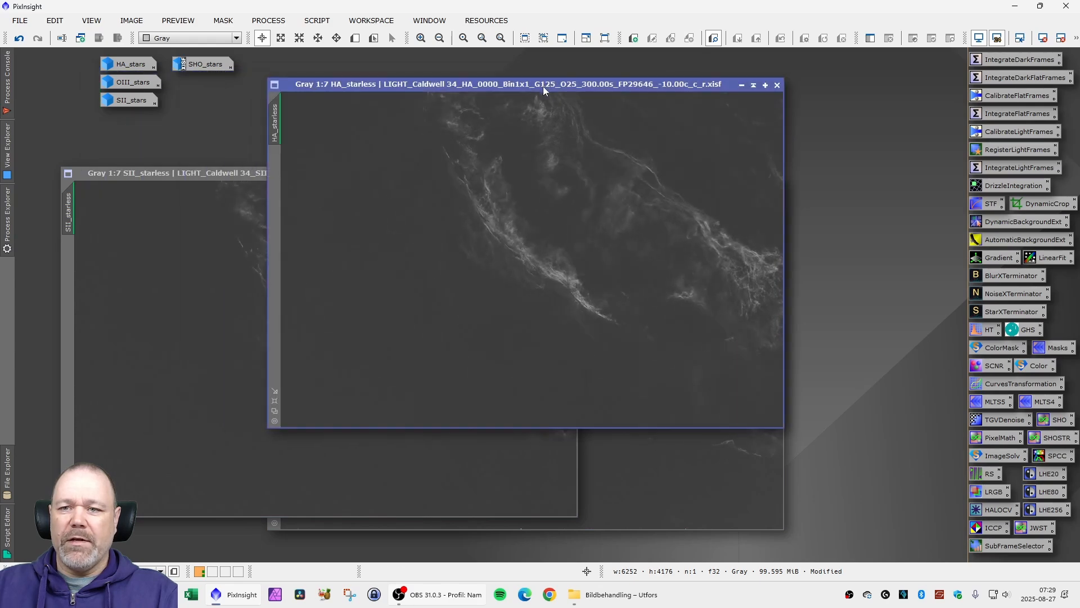
- Bring the SII_starless and OIII_starless windows forward and reposition them to compare the nebulosity between the three filters
left_click(254, 180)
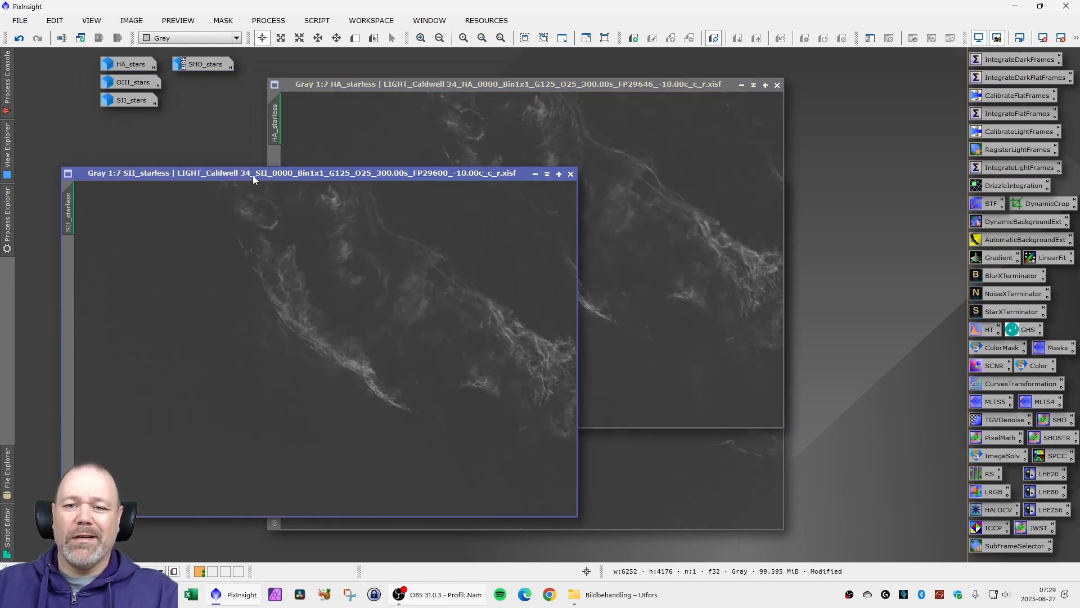
left_click(628, 459)
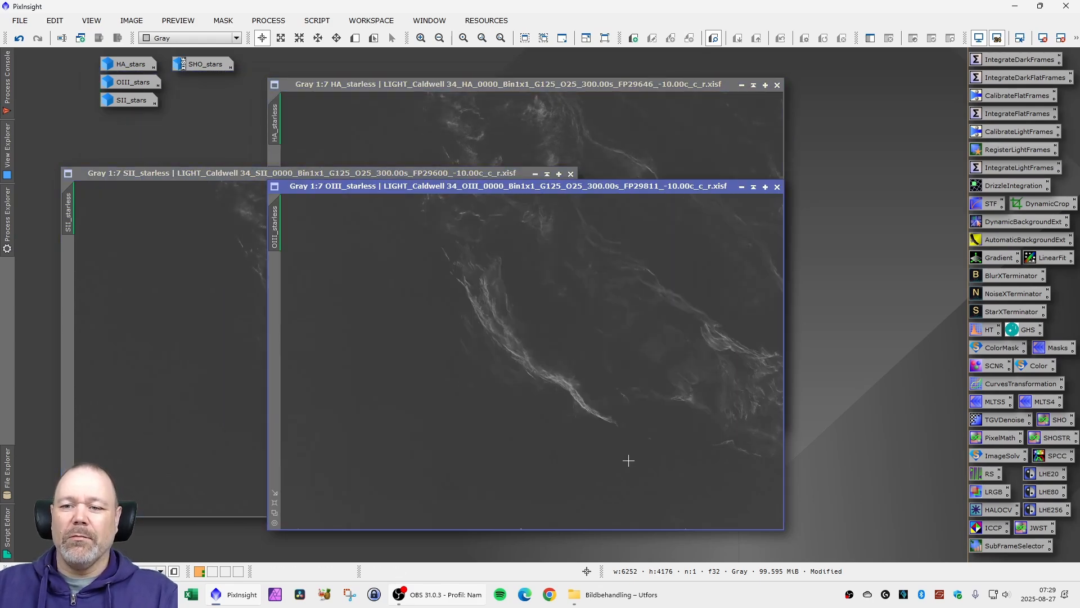
left_click_drag(565, 187, 698, 194)
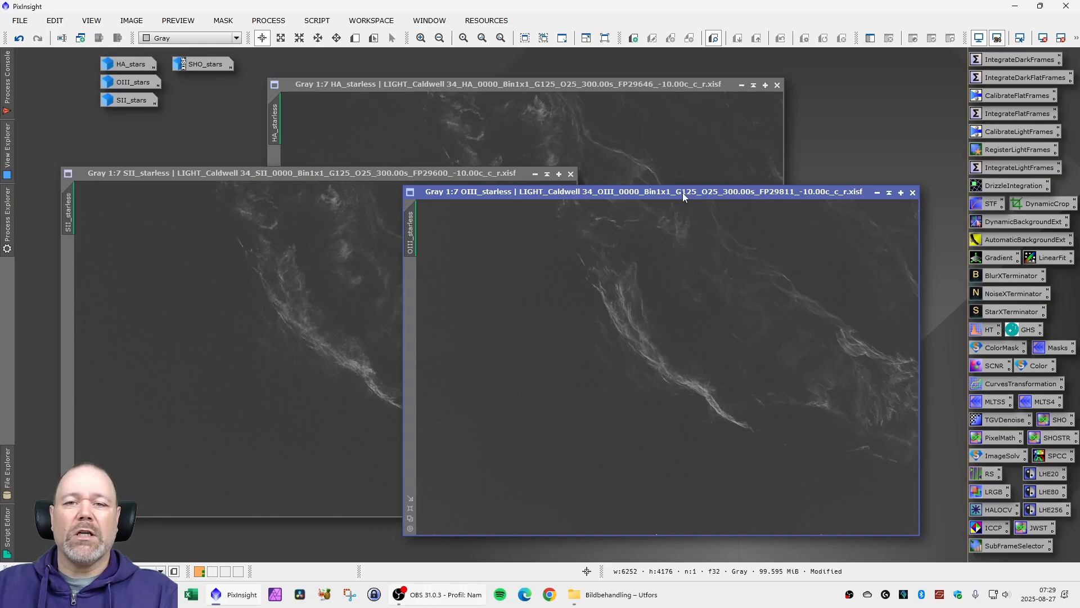
left_click_drag(680, 192, 612, 207)
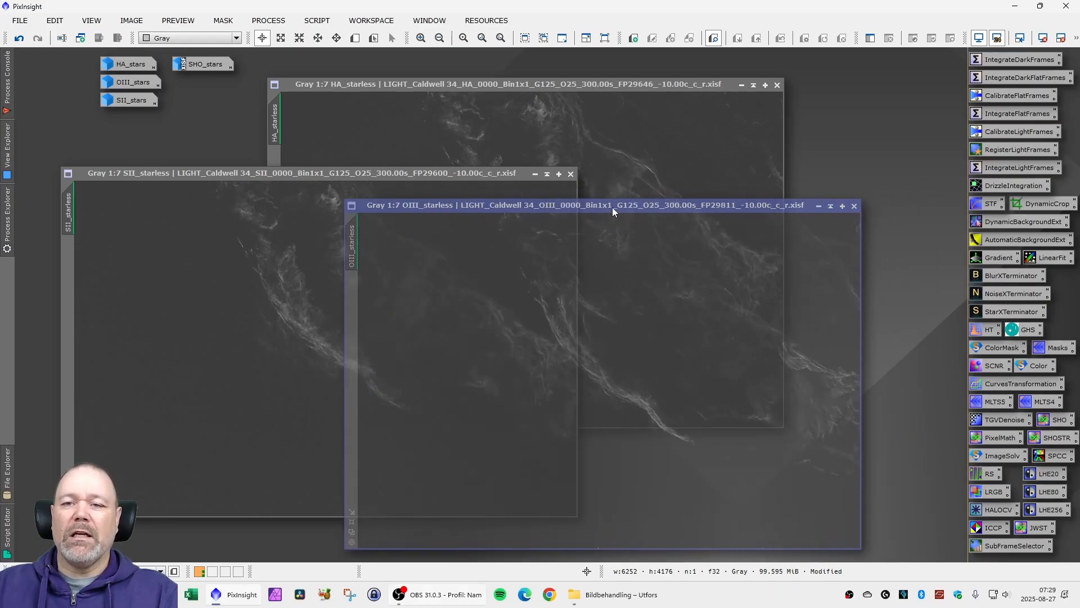
left_click_drag(411, 174, 440, 159)
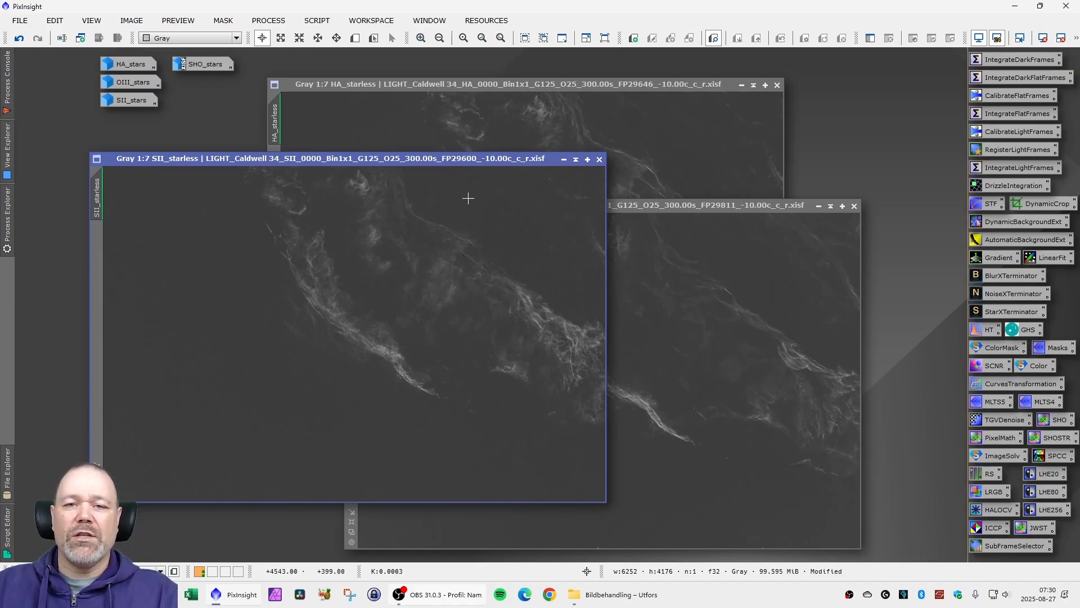
left_click_drag(445, 160, 387, 168)
left_click_drag(596, 206, 546, 204)
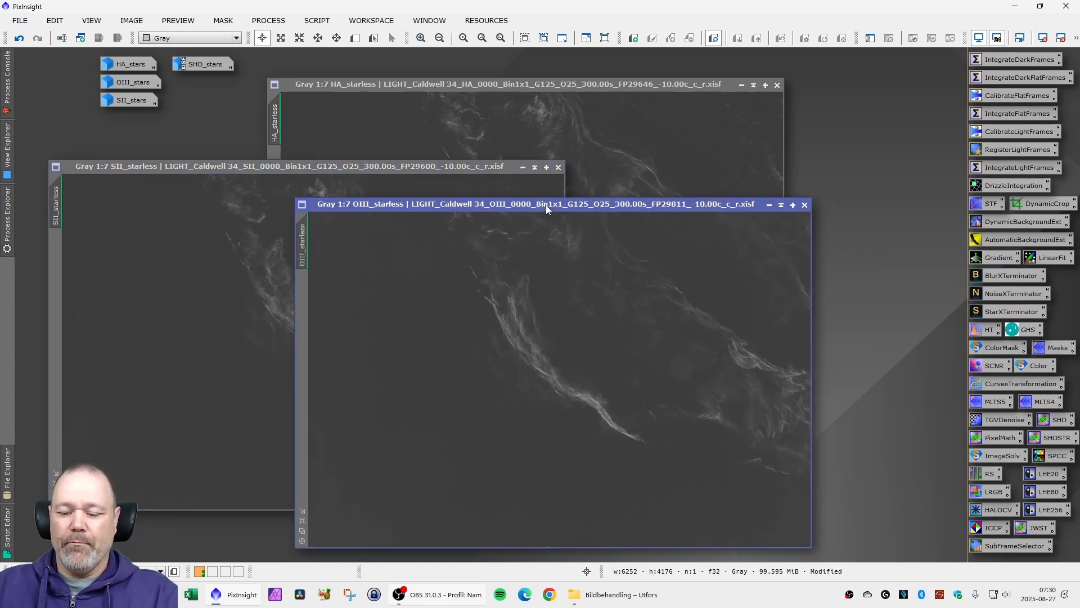
- Remove the screen stretch from the three starless images and rearrange the HA_starless and OIII_starless windows
left_click(457, 172)
left_click(490, 90)
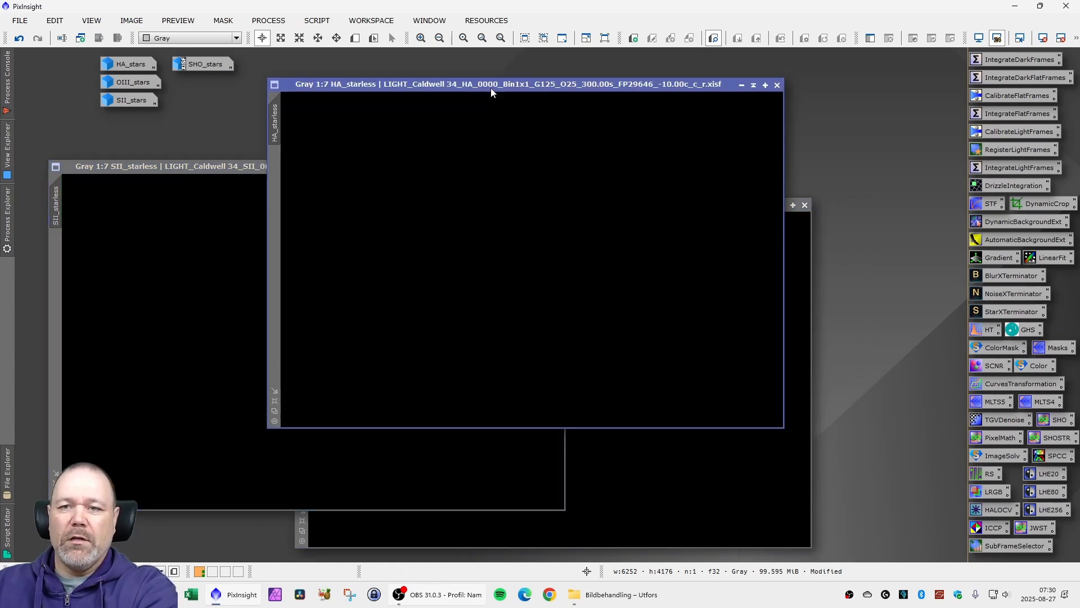
left_click_drag(489, 92, 412, 132)
left_click_drag(736, 210, 539, 195)
- Stretch HA_starless with the Statistical Stretch script, using a target median of 0.15 and a curves boost of 0.05
left_click(305, 24)
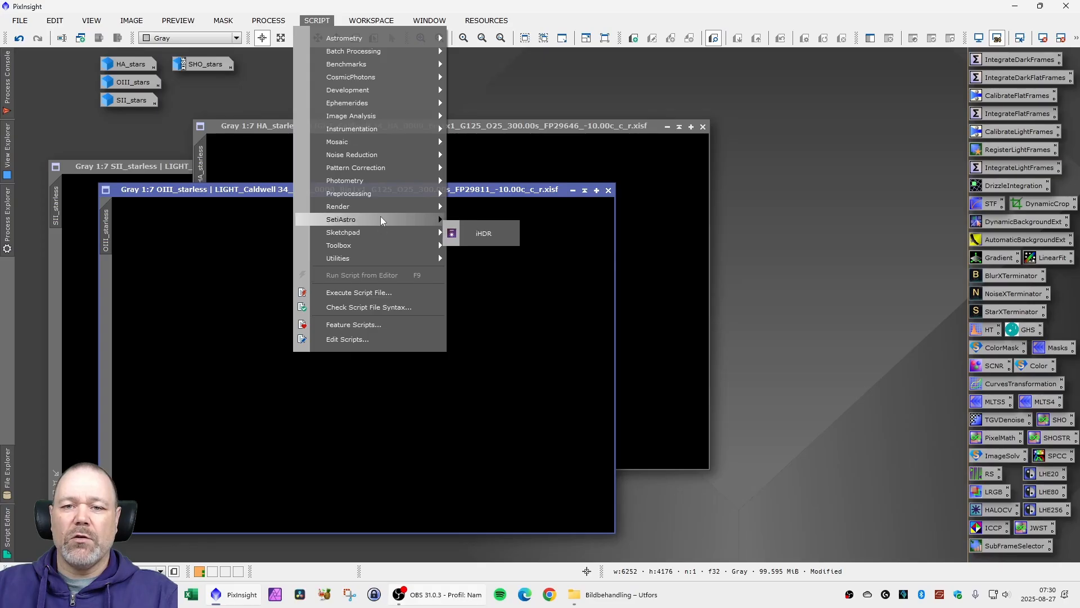
mouse_move(381, 218)
left_click(531, 528)
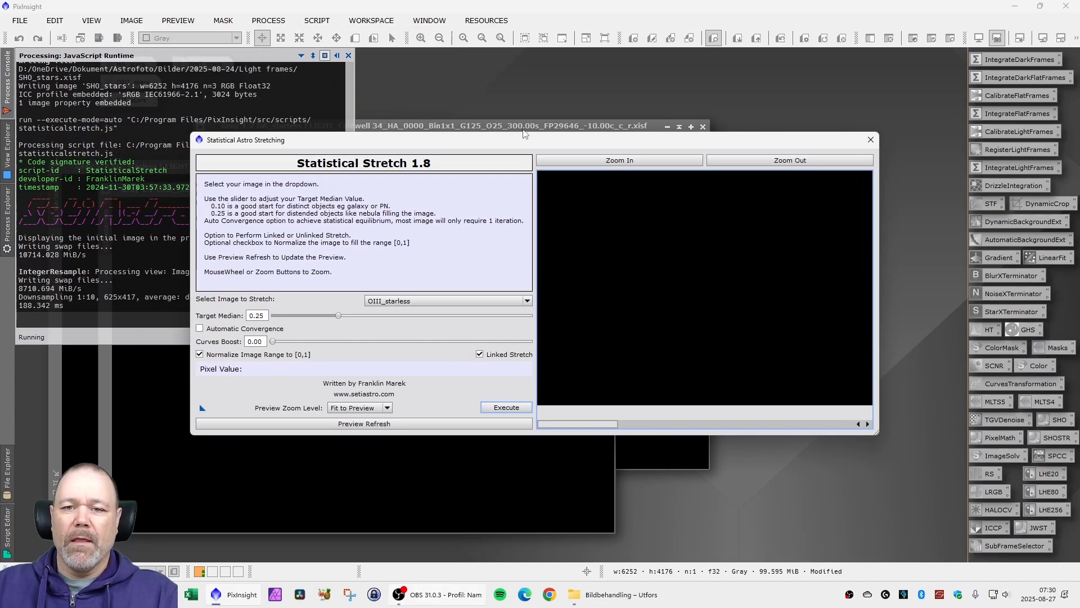
left_click(510, 301)
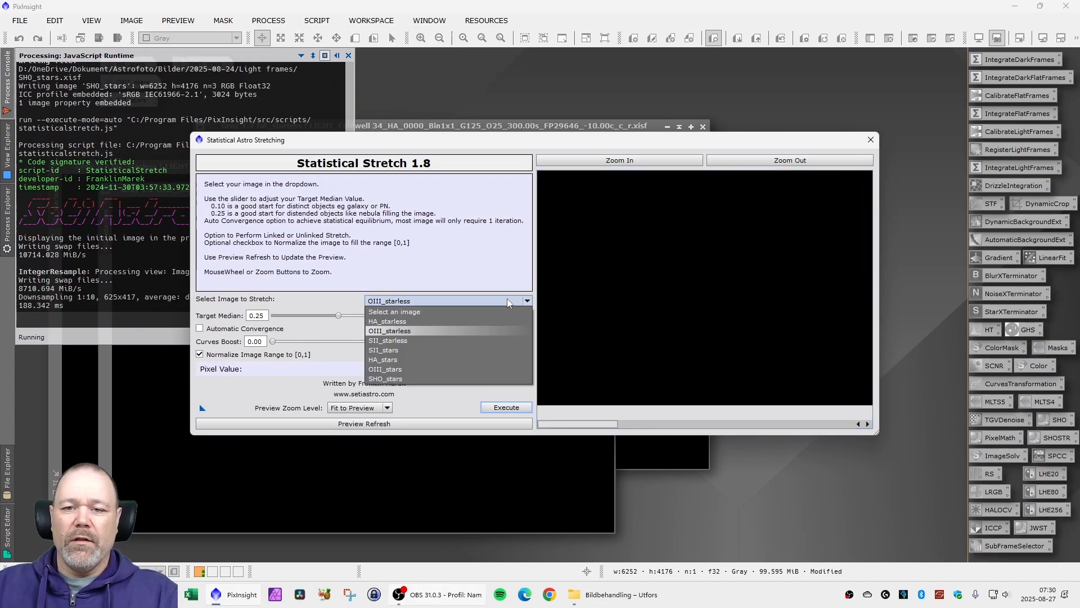
left_click(419, 322)
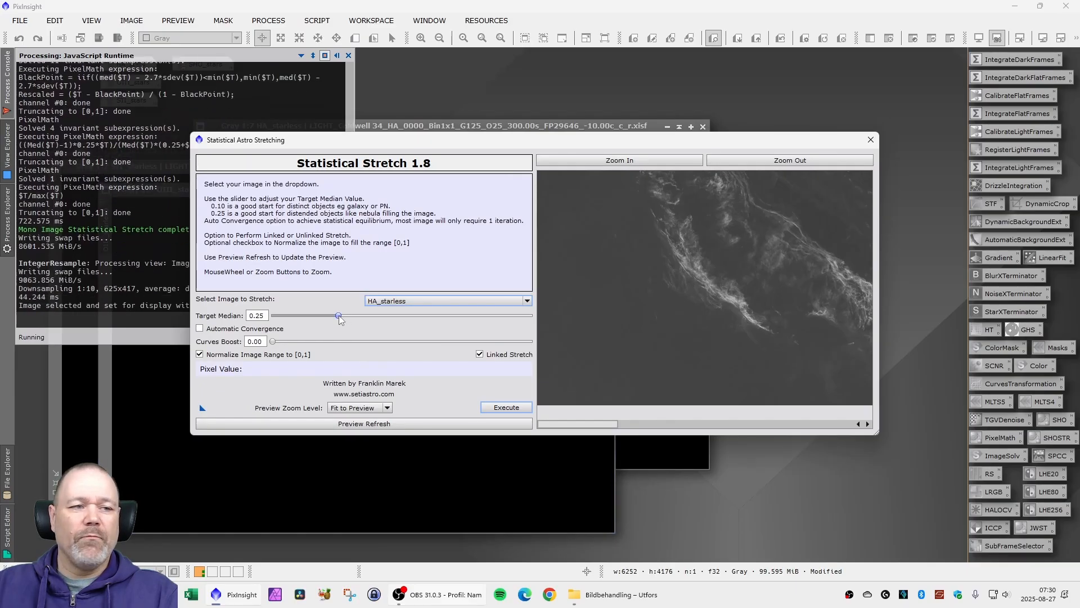
left_click_drag(339, 319, 310, 321)
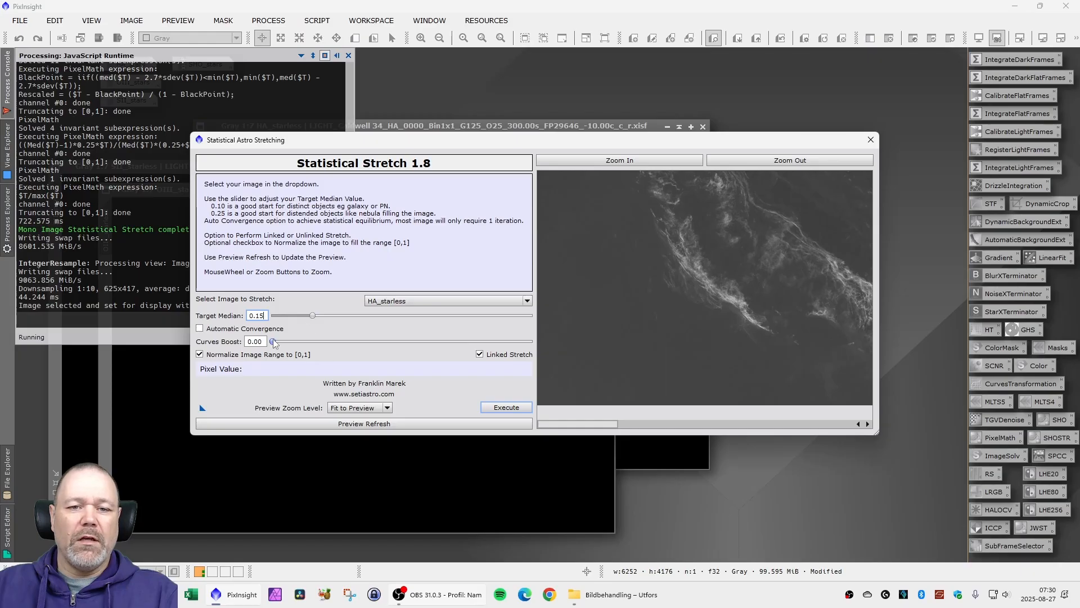
left_click_drag(274, 341, 287, 343)
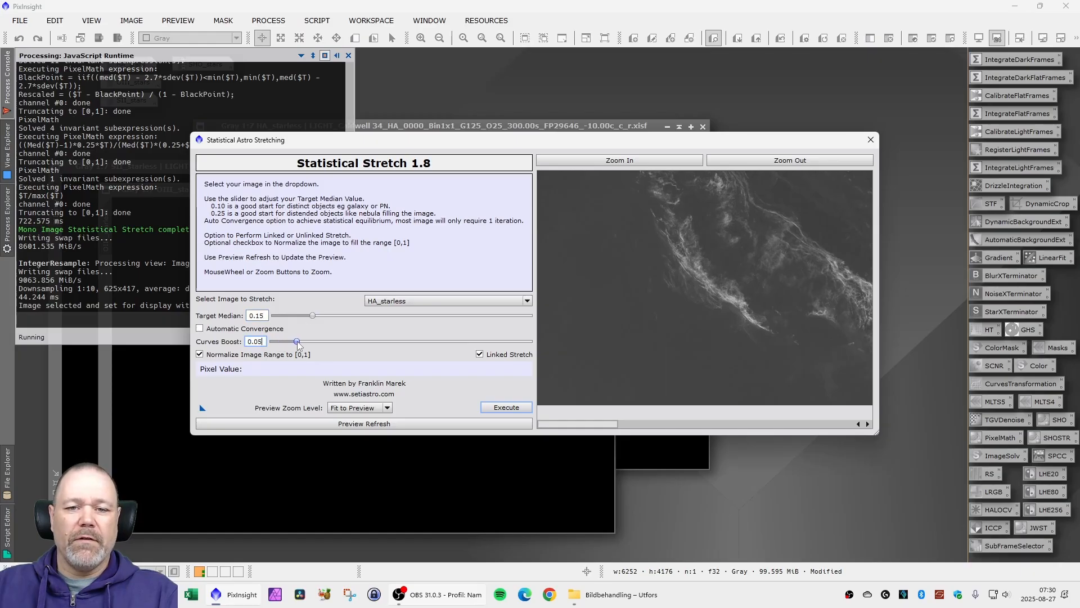
left_click(498, 409)
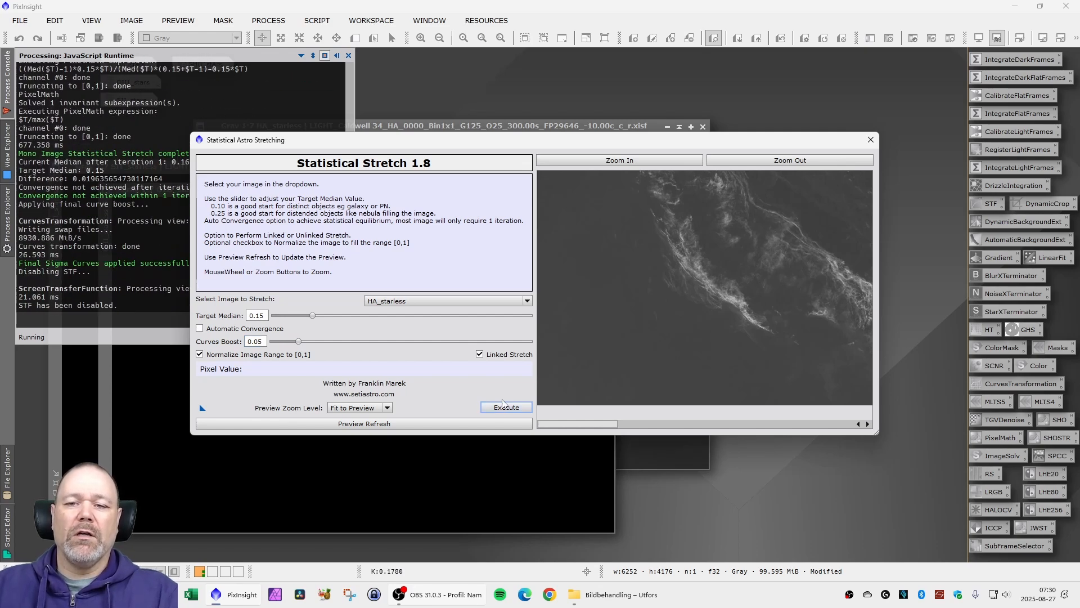
- Apply the same Statistical Stretch settings to OIII_starless and SII_starless, and close the script
left_click(527, 302)
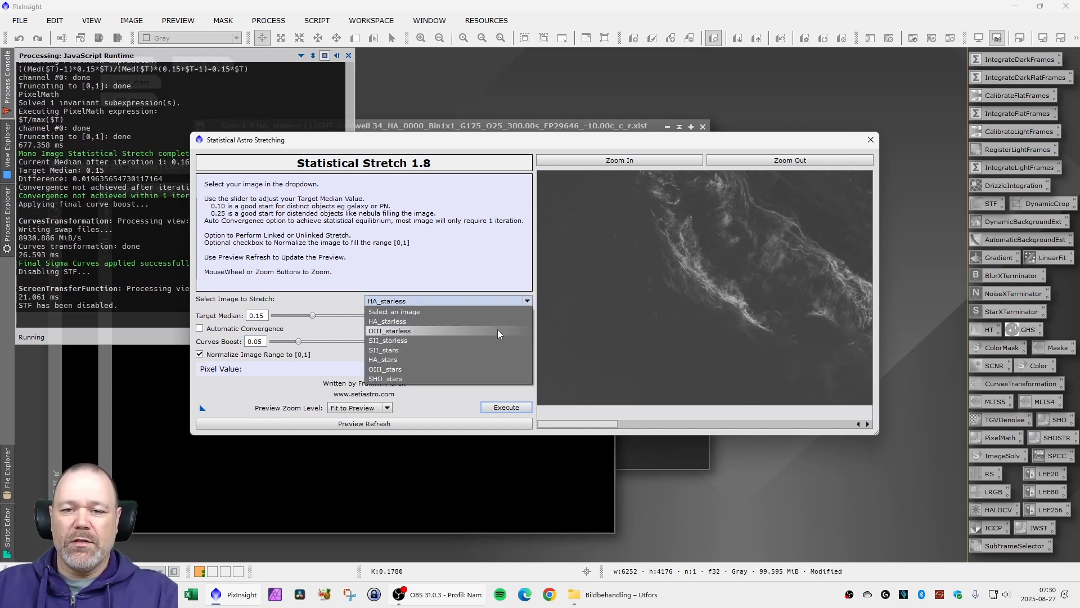
left_click(498, 334)
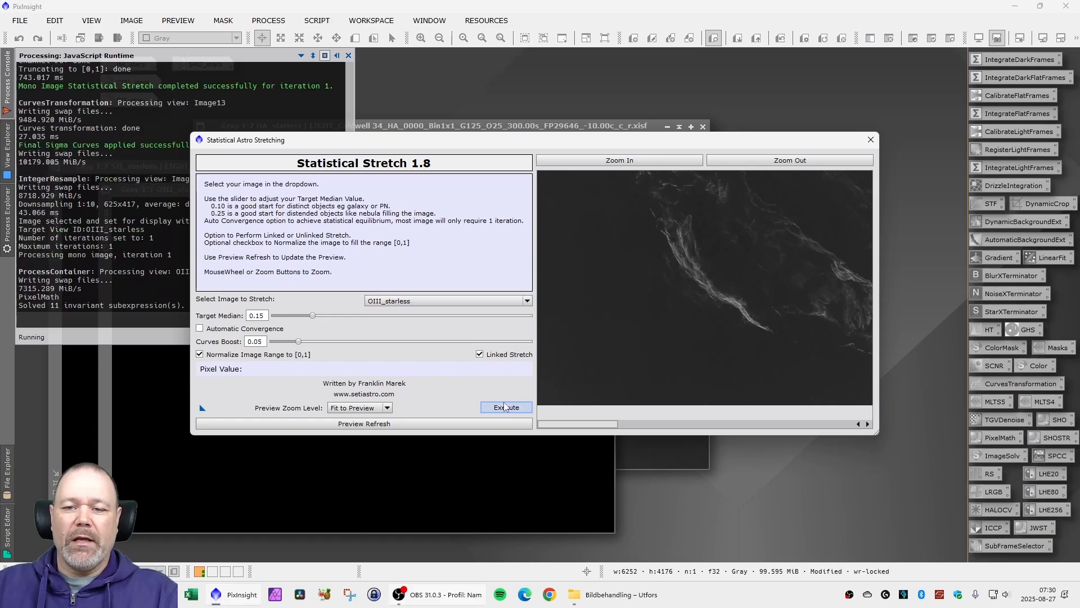
left_click(528, 302)
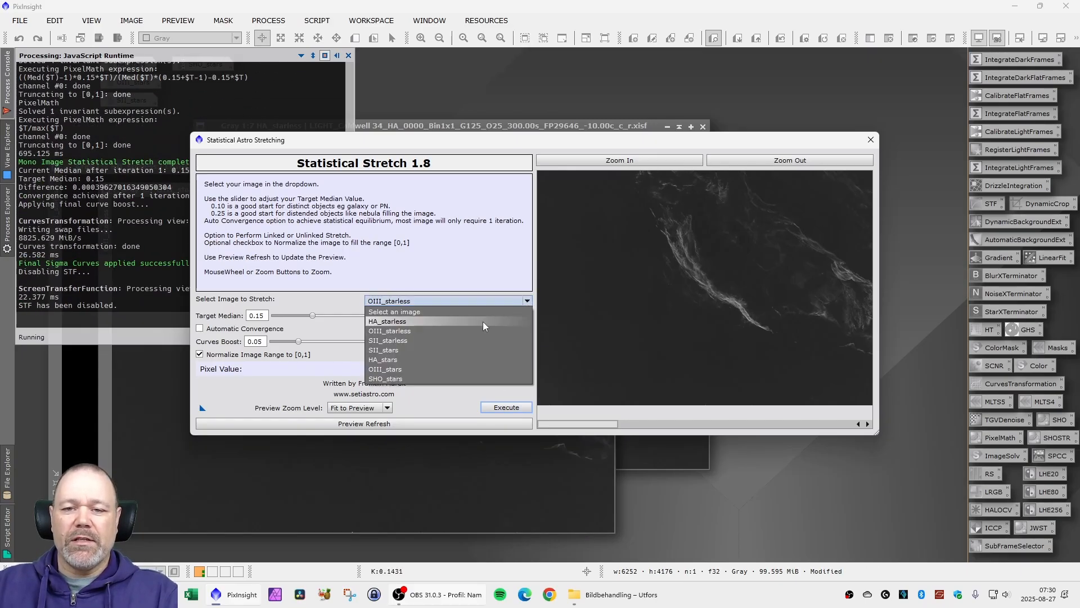
left_click(440, 341)
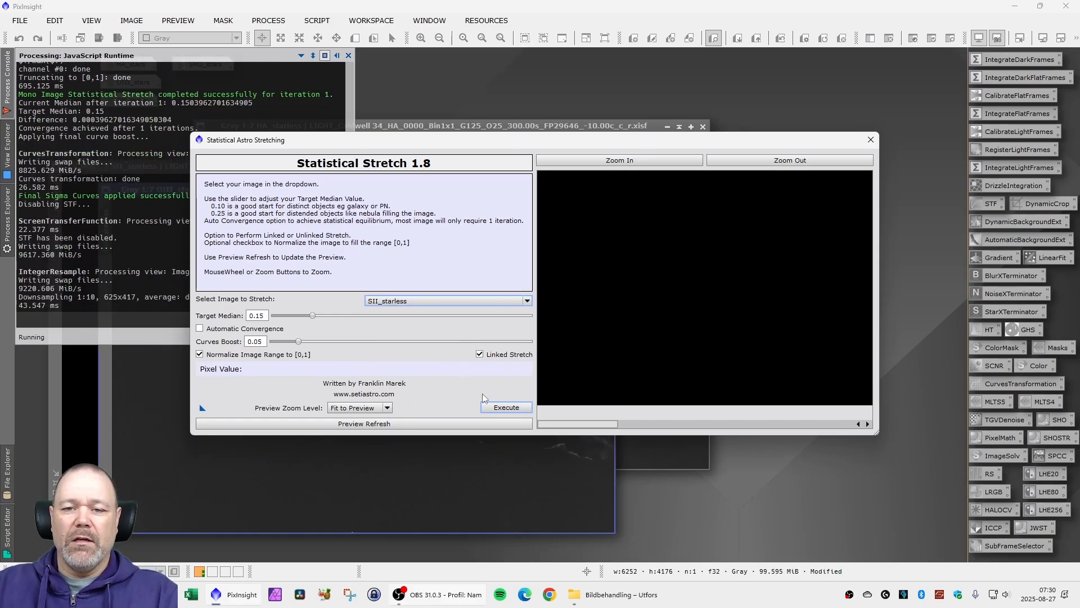
left_click(496, 408)
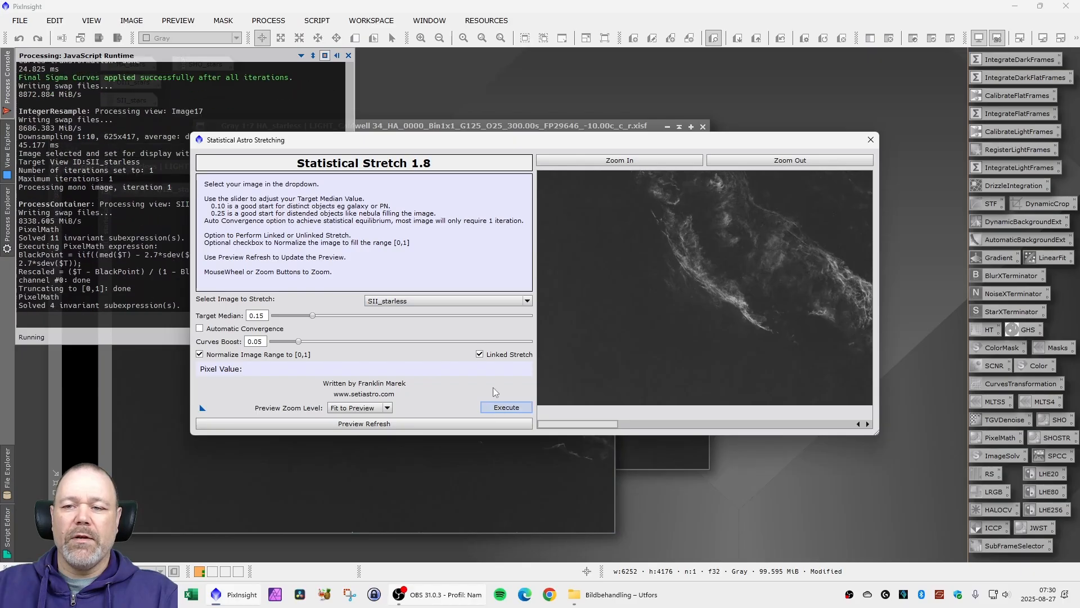
left_click(871, 140)
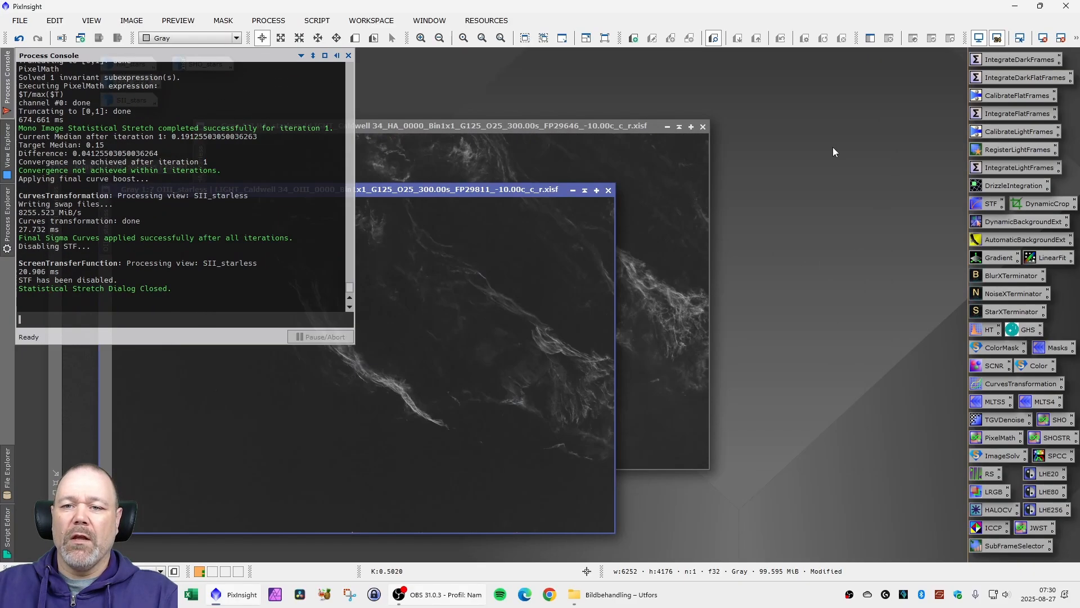
- Spread out the stretched starless windows and bring each one forward to check the stretch
left_click(466, 191)
left_click_drag(464, 192, 769, 195)
left_click(515, 126)
left_click(169, 170)
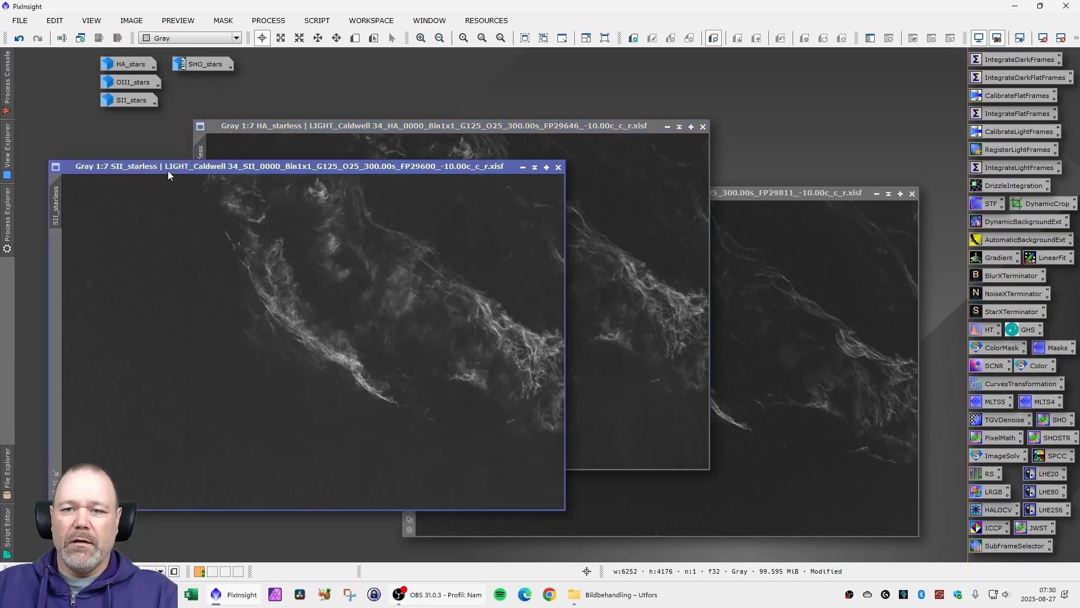
- Run the iHDR script on HA_starless with the Low HDR preset, stretch intensity 0.10 and mask strength 1.20
left_click(317, 20)
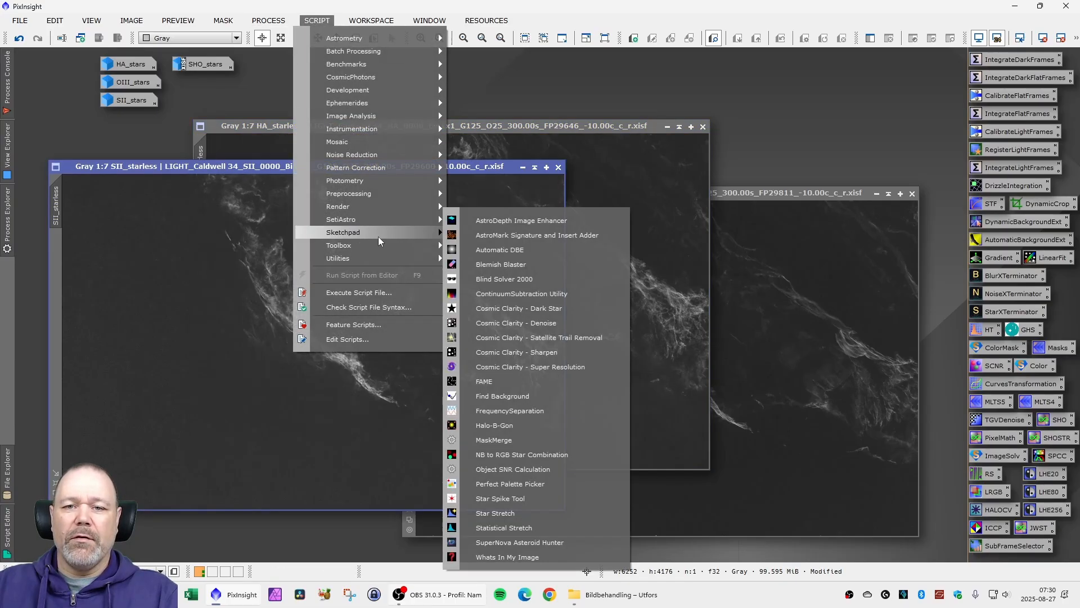
mouse_move(378, 233)
left_click(489, 232)
left_click(473, 263)
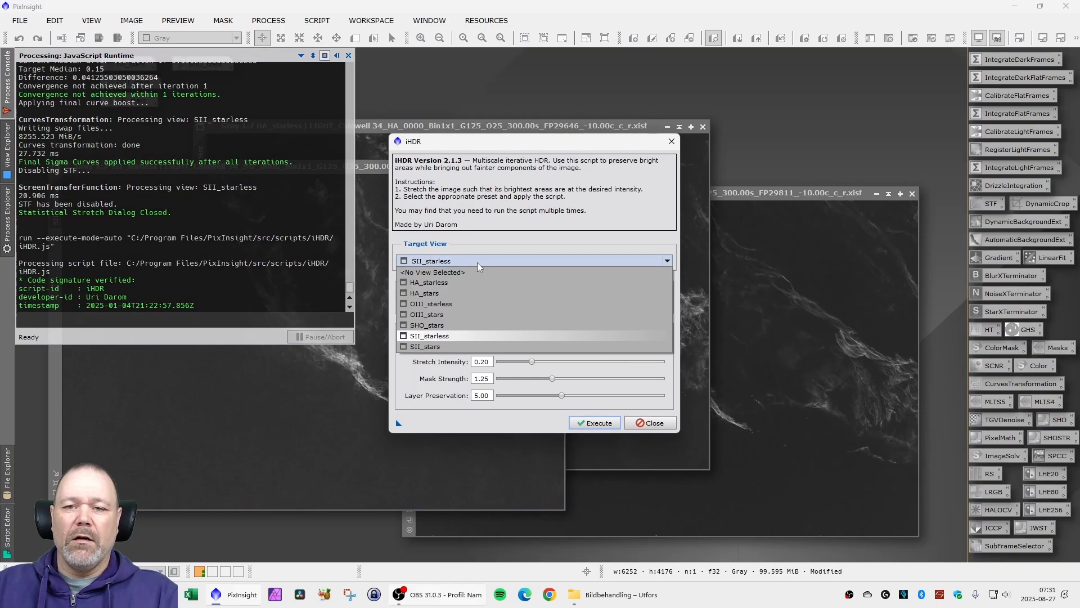
left_click(460, 282)
left_click(484, 301)
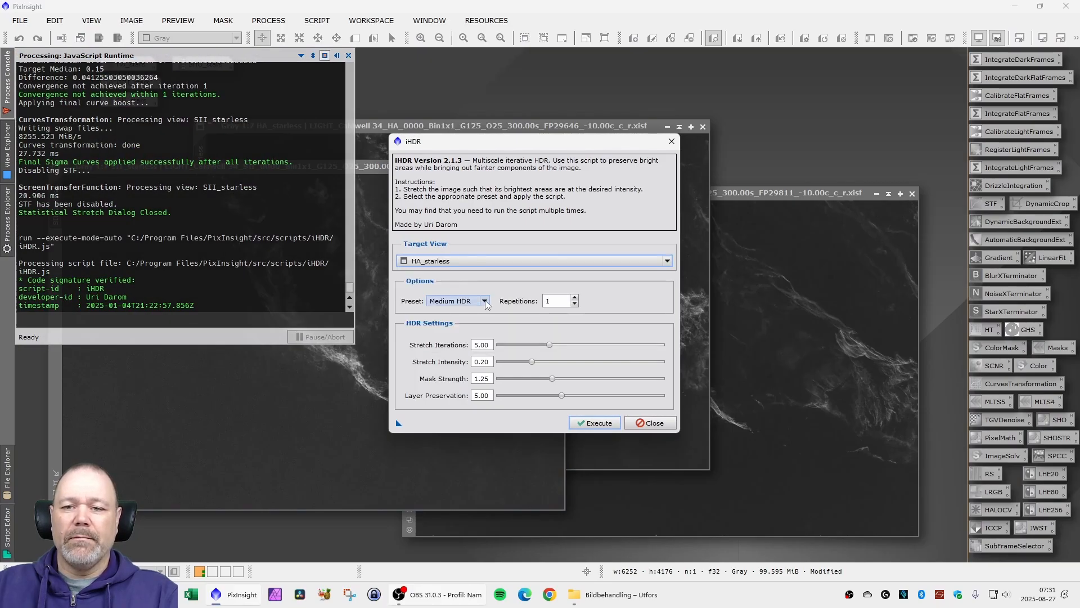
left_click(468, 309)
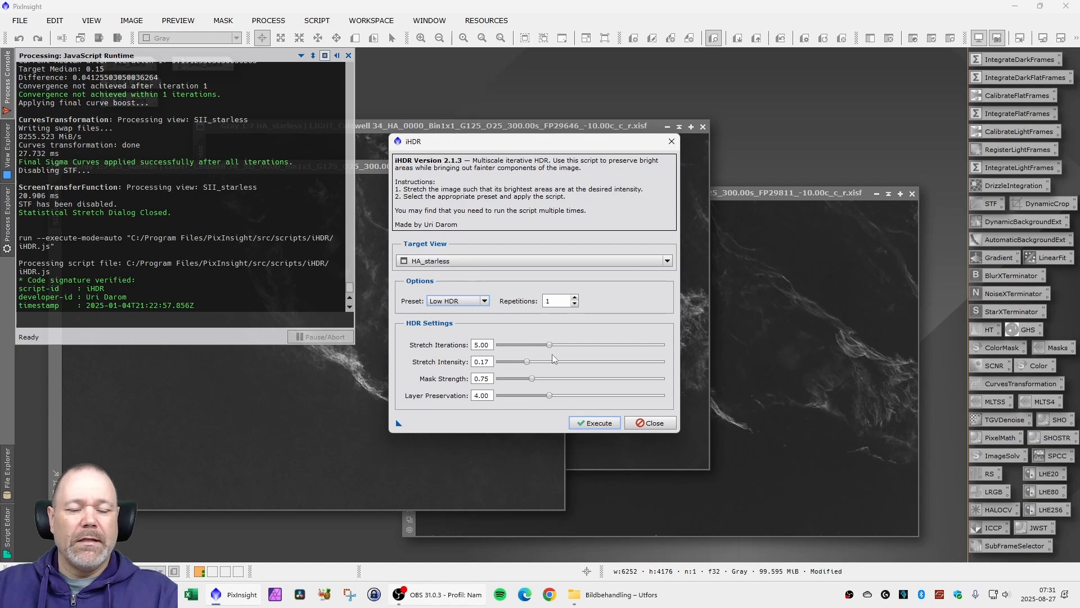
left_click_drag(527, 364, 543, 381)
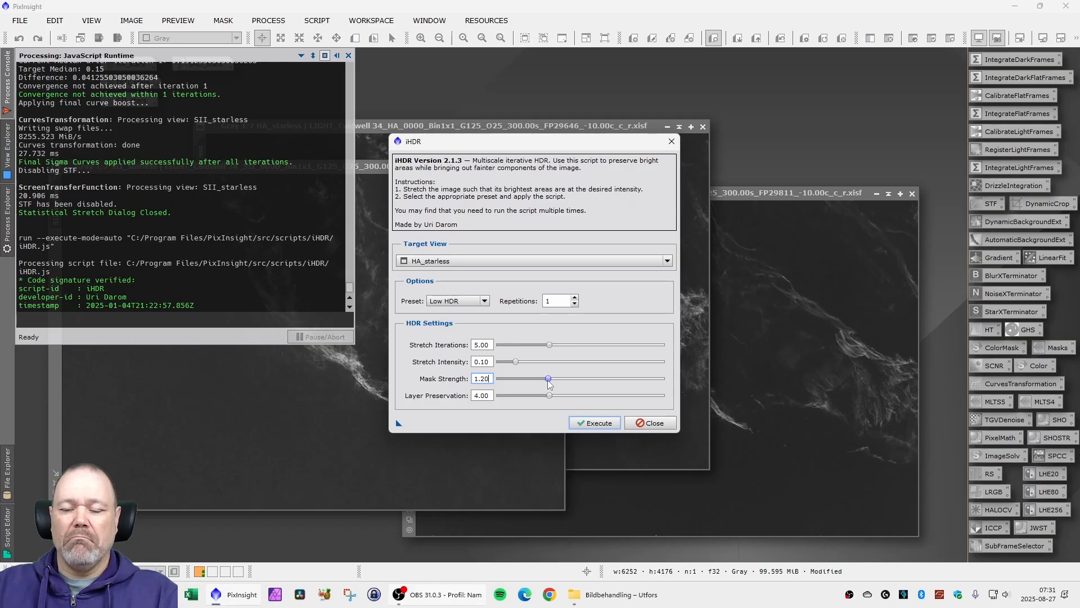
left_click_drag(550, 380, 552, 380)
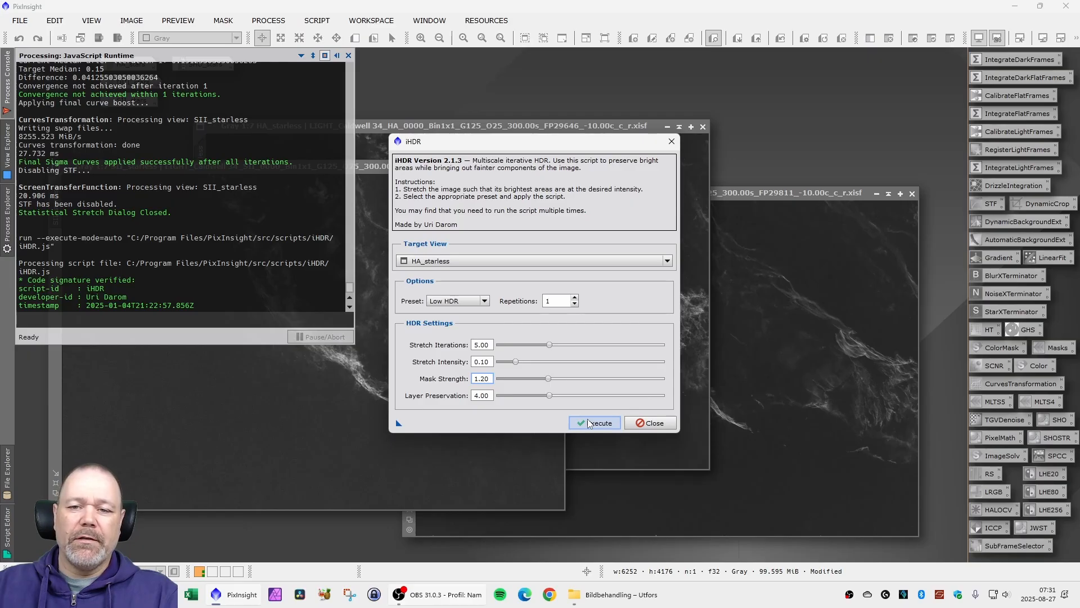
left_click(586, 425)
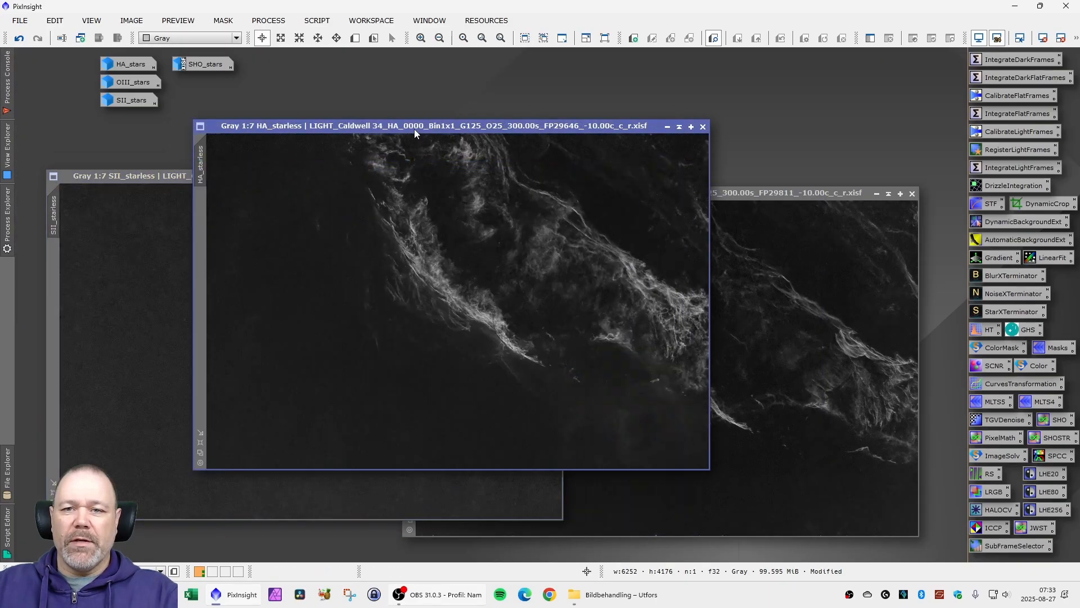
- Separate the HA_starless and OIII_starless windows and examine the nebula detail in OIII_starless up close
left_click_drag(415, 130, 389, 130)
left_click(743, 193)
left_click_drag(743, 193, 647, 191)
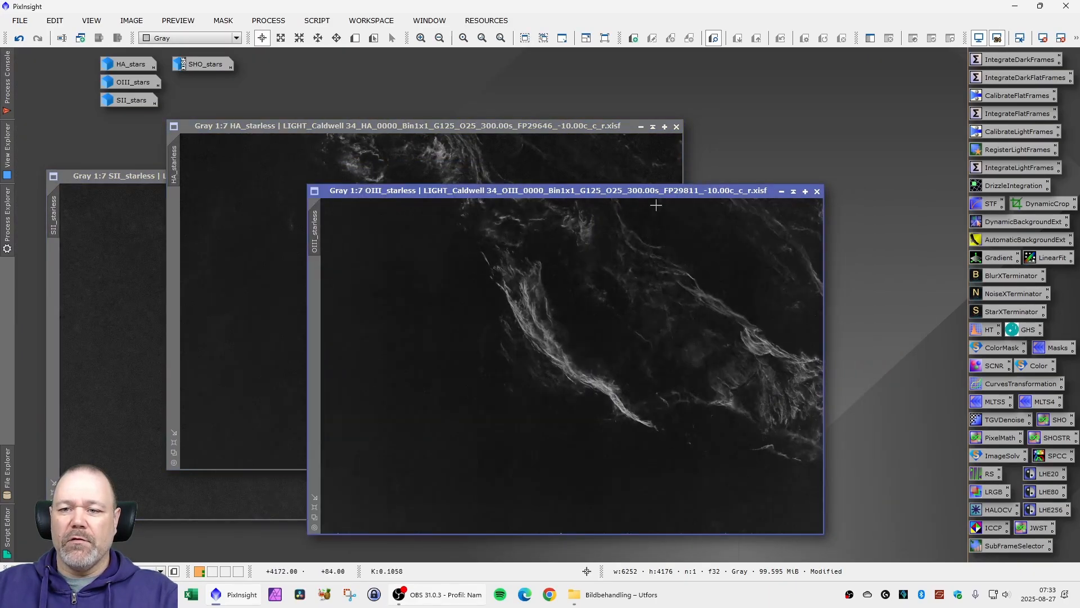
scroll(550, 330, "up", 6)
scroll(479, 343, "up", 1)
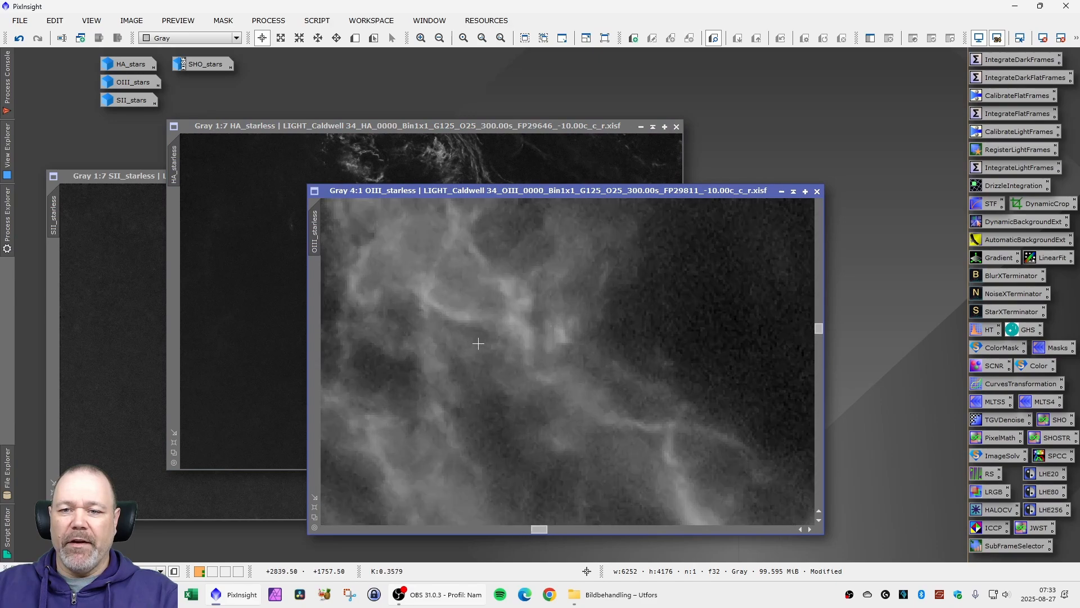
scroll(479, 343, "down", 3)
scroll(479, 343, "down", 4)
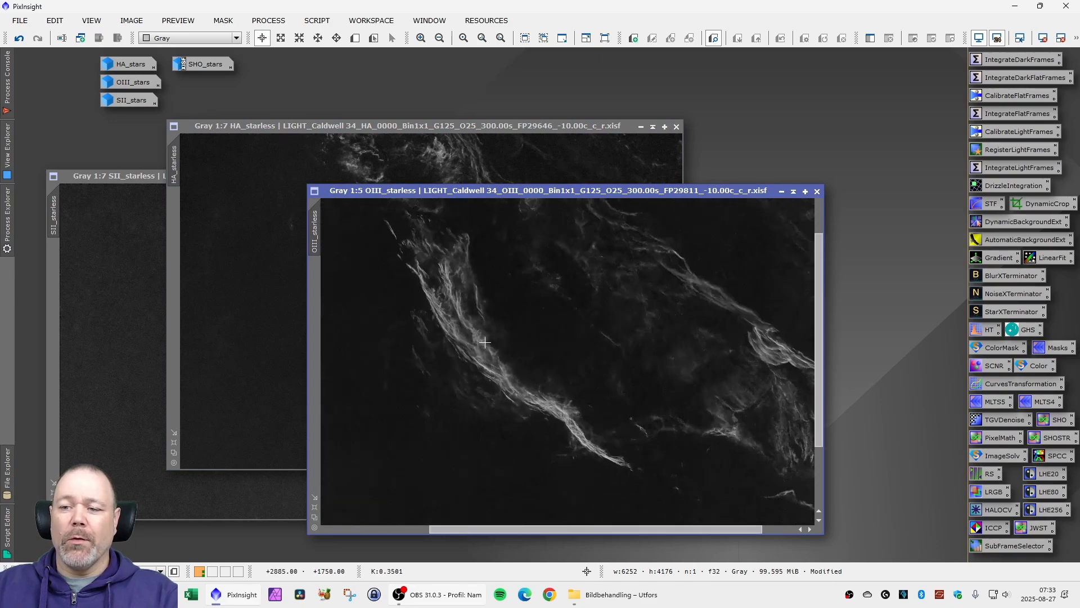
- Combine SII_starless, HA_starless and OIII_starless into a new RGB image with the saved SHO PixelMath expressions, and close PixelMath
left_click_drag(497, 189, 327, 153)
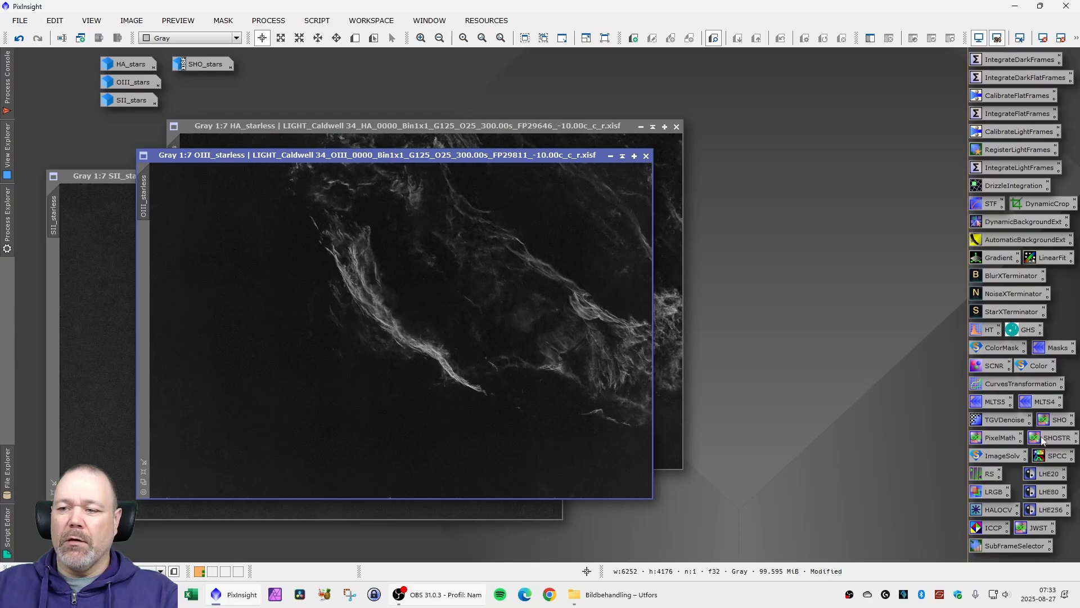
double_click(1057, 420)
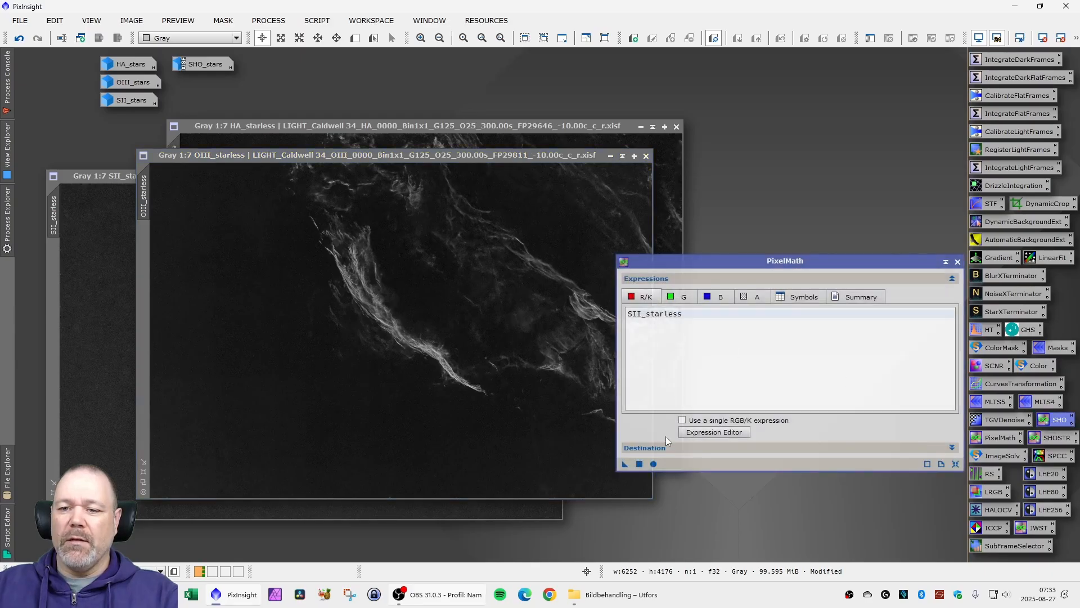
left_click(652, 462)
left_click(534, 324)
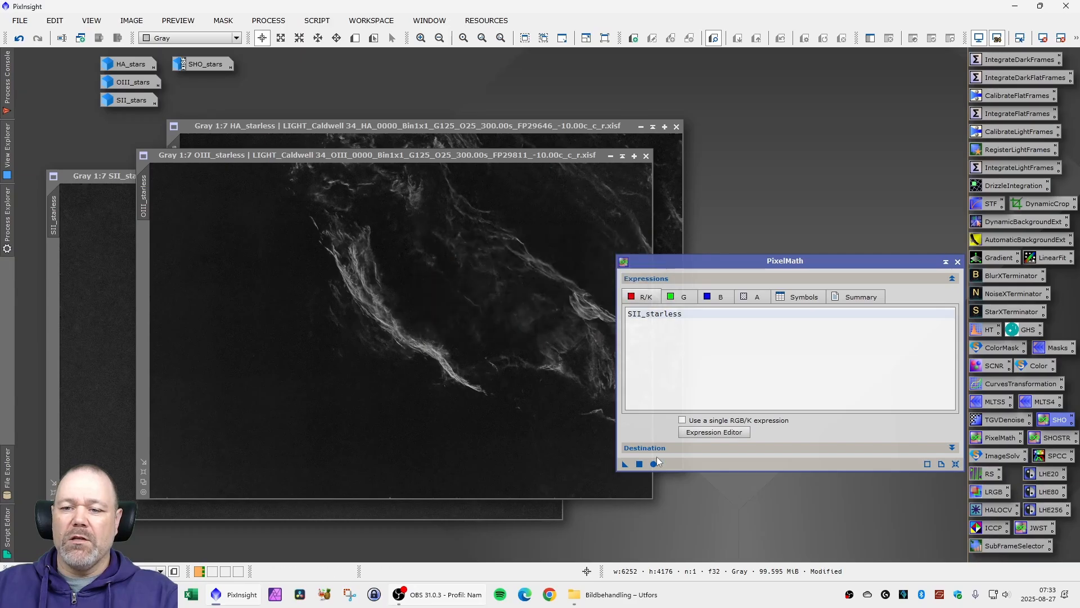
left_click(639, 463)
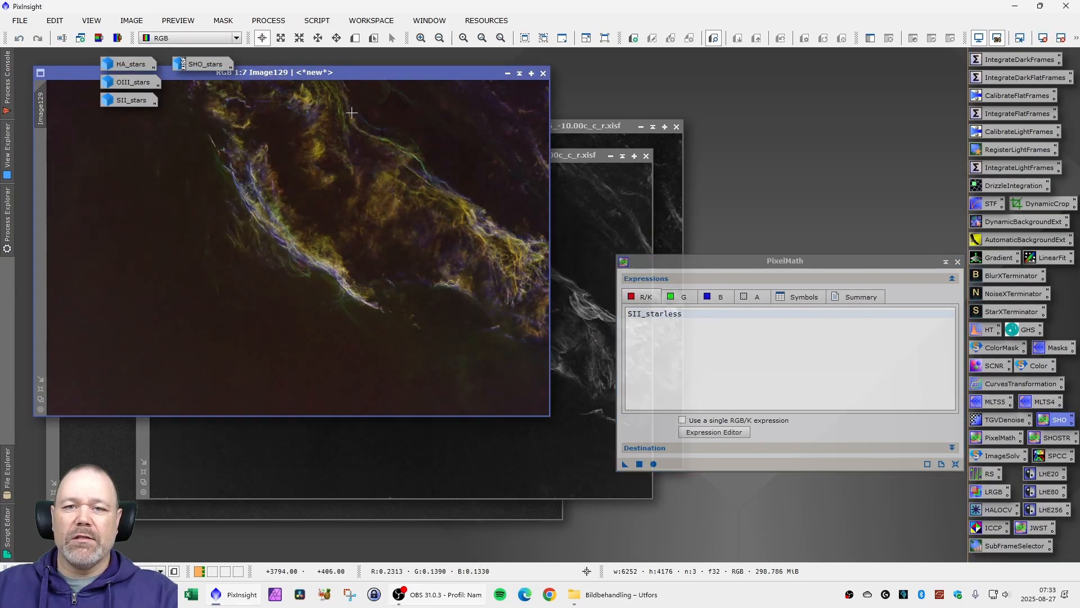
left_click_drag(334, 72, 365, 177)
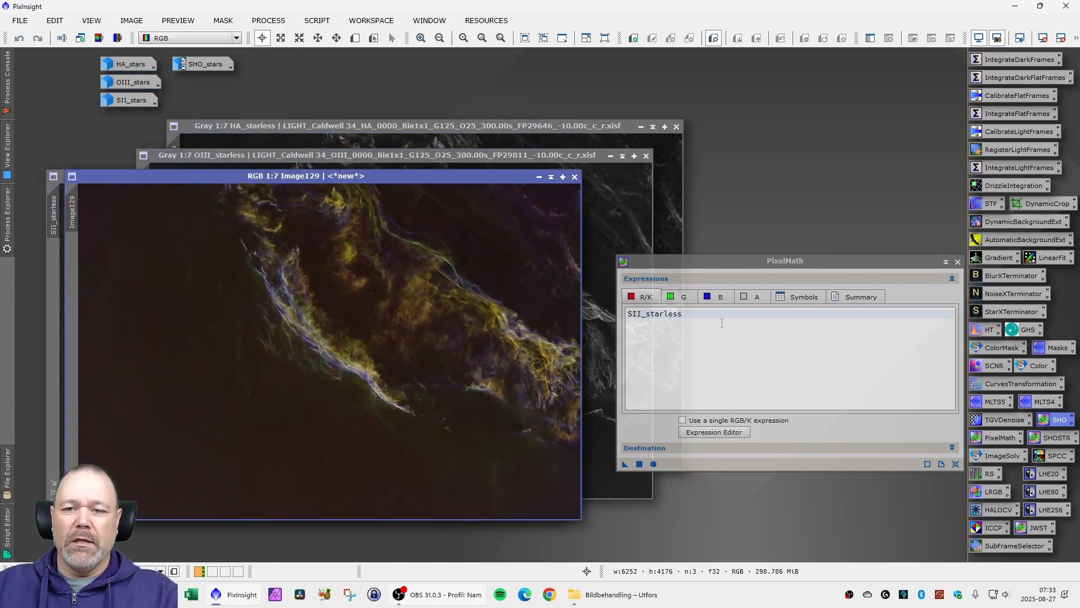
left_click(958, 262)
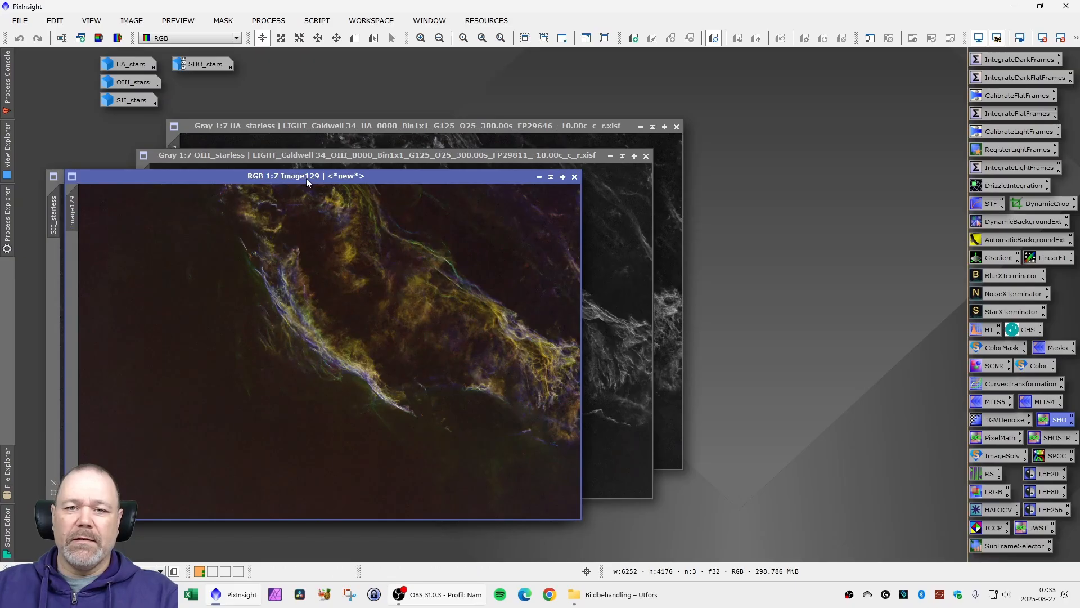
- Rename the new combined RGB image as SHO_starless
left_click_drag(307, 178, 476, 180)
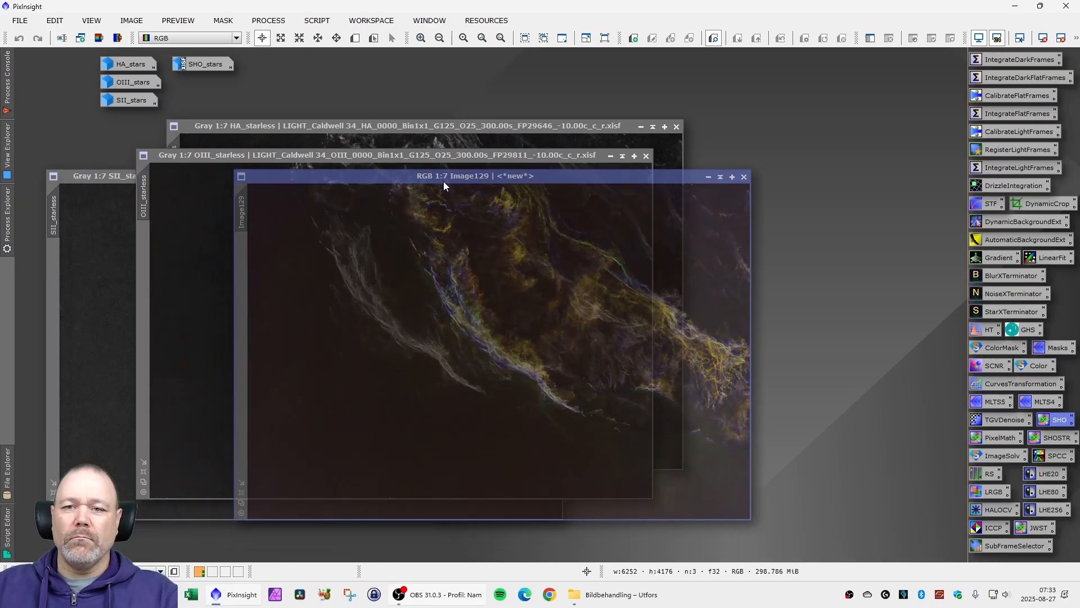
right_click(246, 218)
left_click(293, 262)
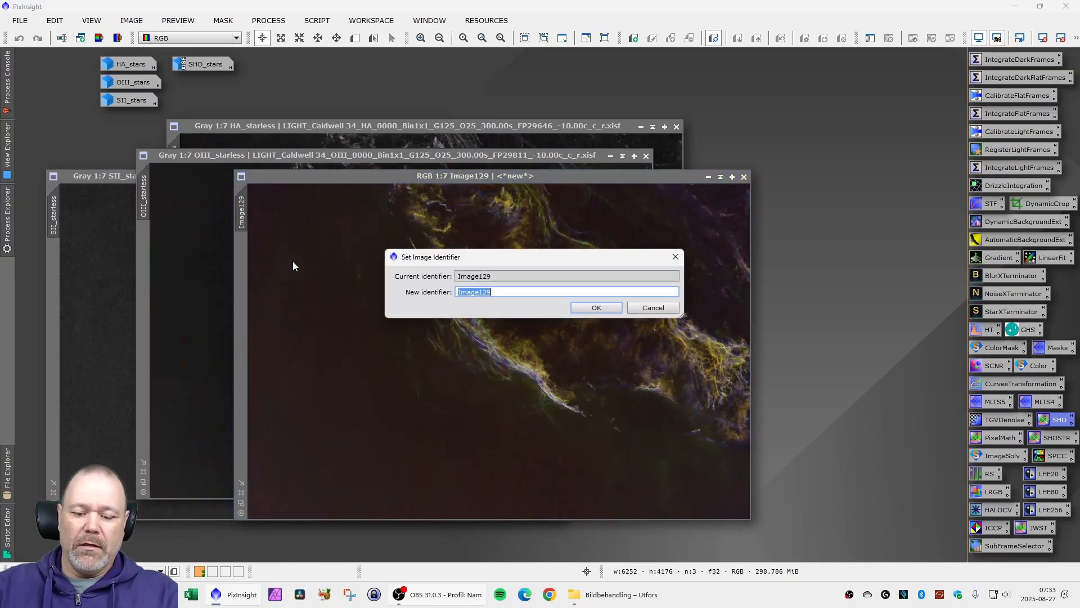
type("SHOP")
type("sta")
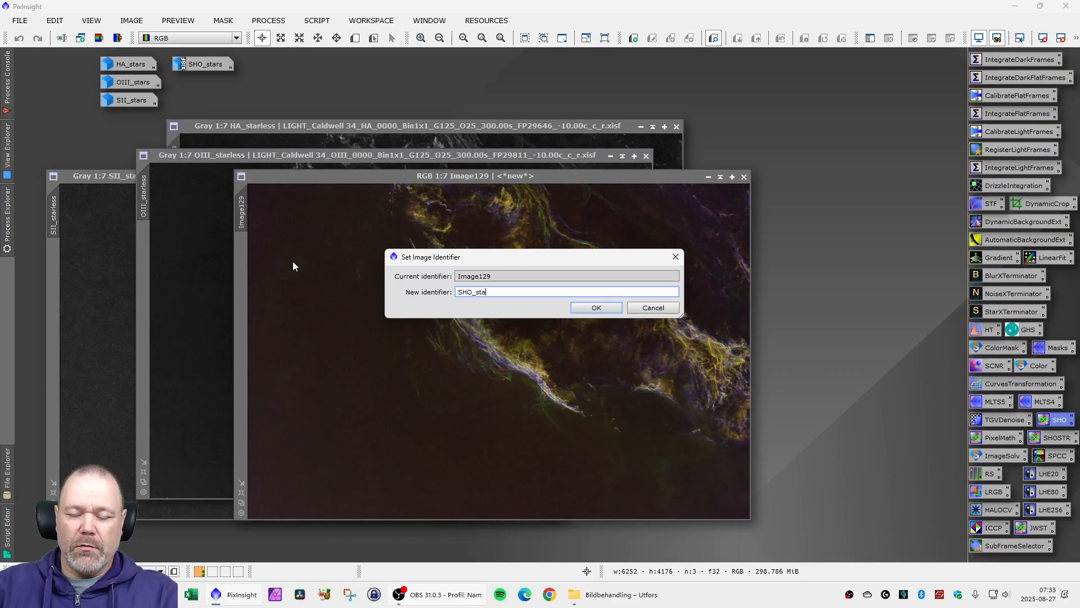
type("rless")
key("Return")
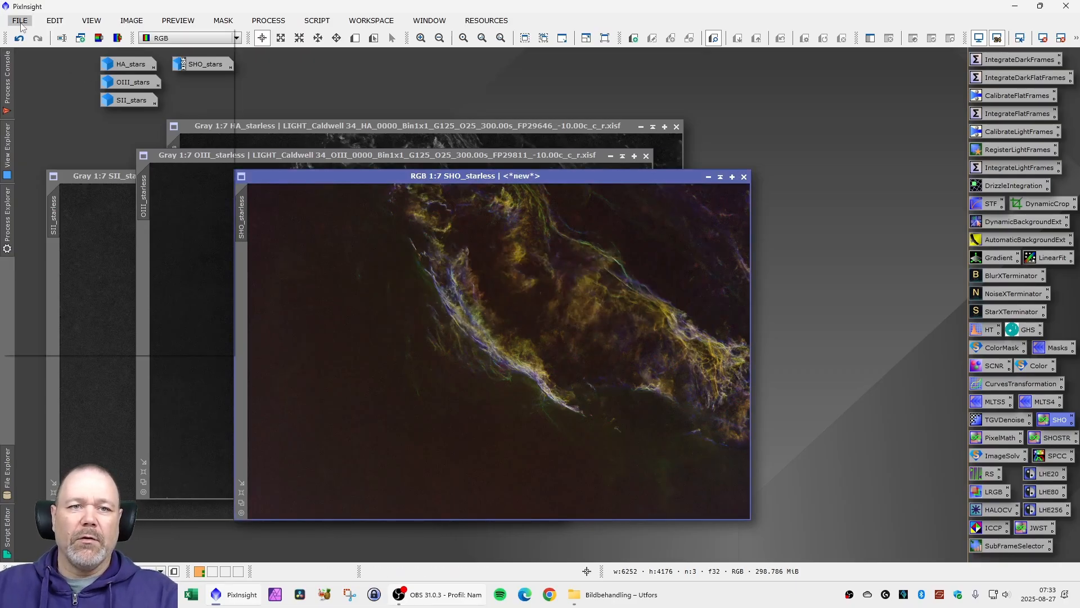
- Save the combined image as SHO_starless.xisf in 32-bit IEEE 754 floating point format
left_click(20, 26)
left_click(67, 143)
key("Return")
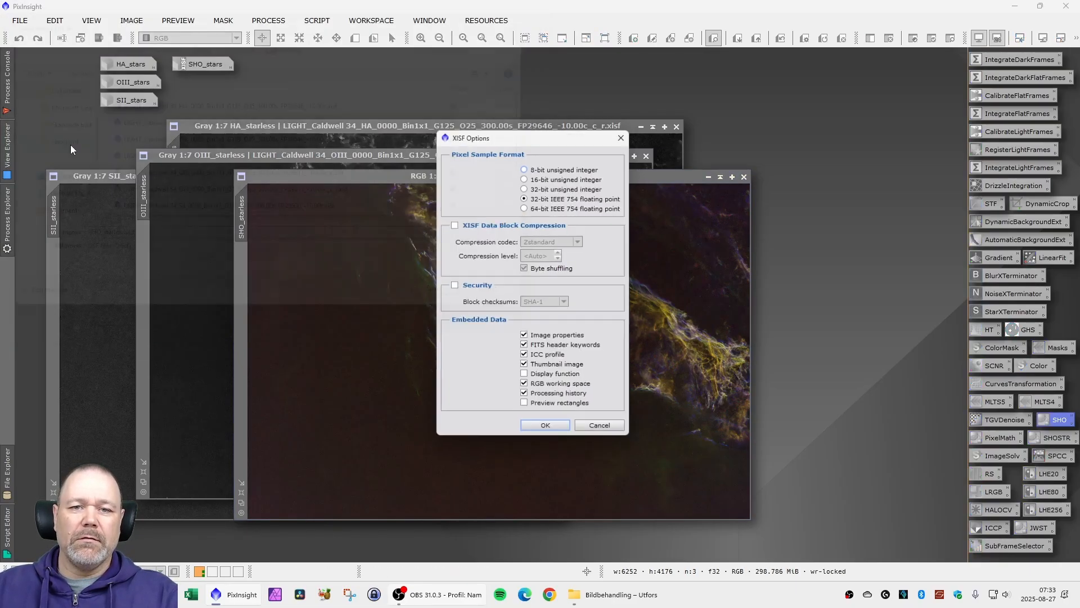
left_click(546, 430)
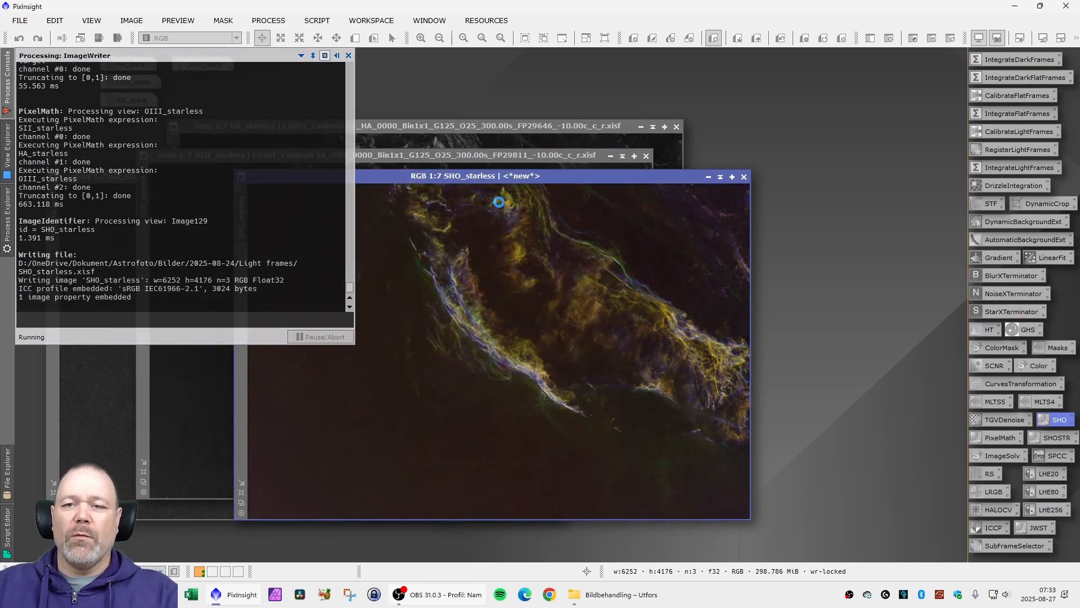
- Remove green from SHO_starless with SCNR, using Average Neutral protection, amount 0.80 and preserved lightness
left_click_drag(498, 178, 386, 188)
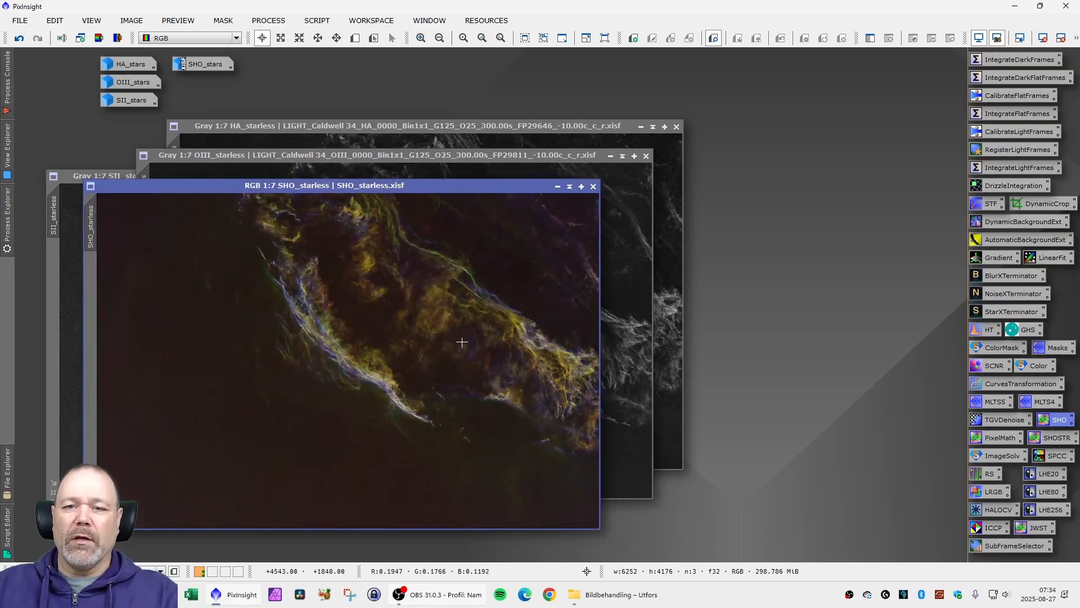
mouse_move(371, 187)
left_mouse_down()
mouse_move(390, 184)
mouse_move(381, 189)
left_mouse_up()
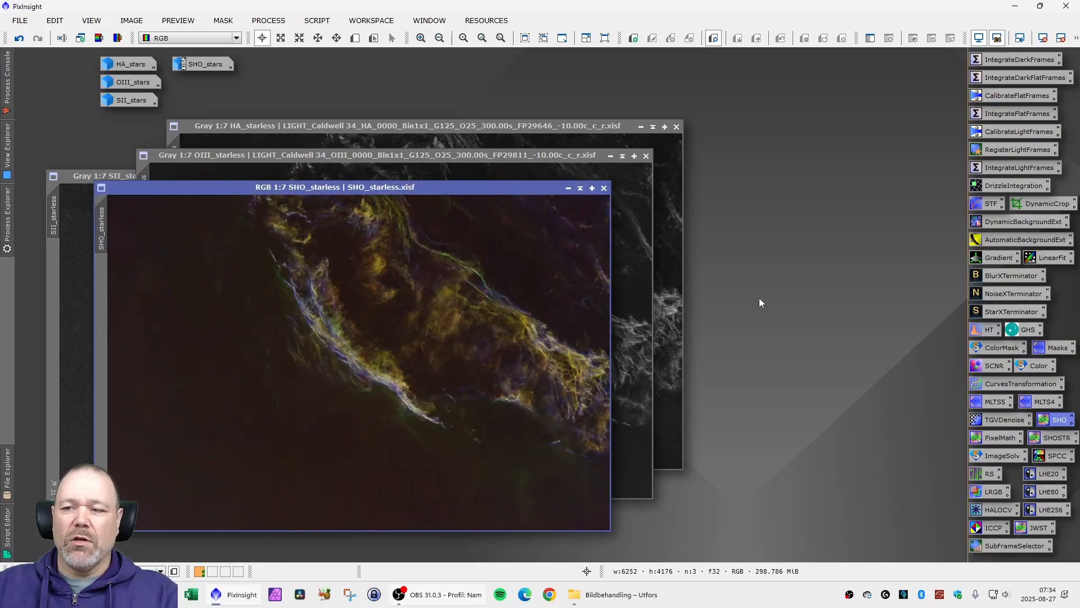
double_click(991, 365)
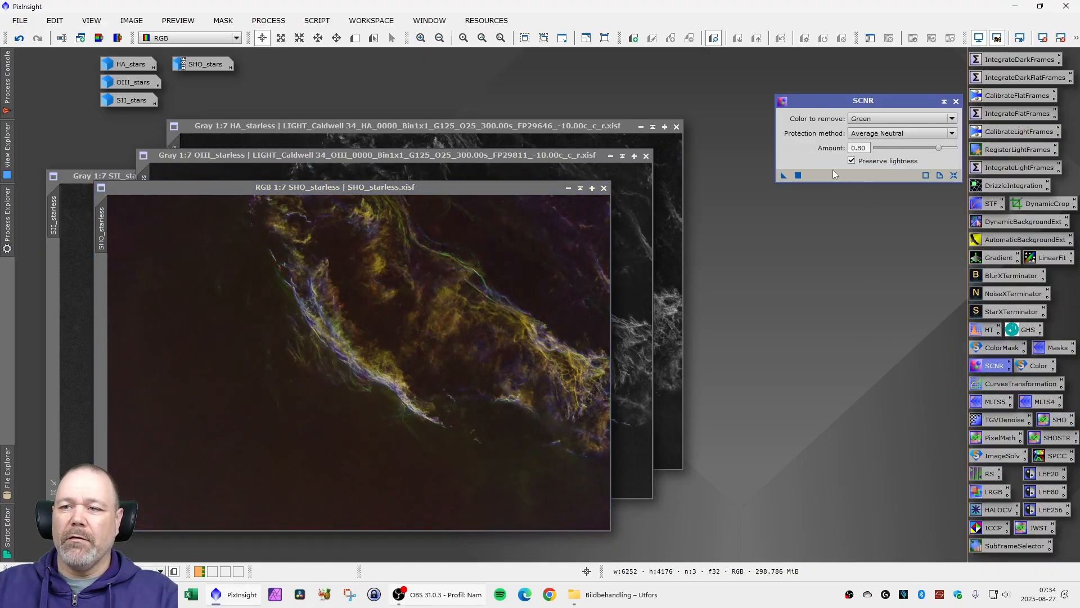
left_click_drag(784, 176, 413, 322)
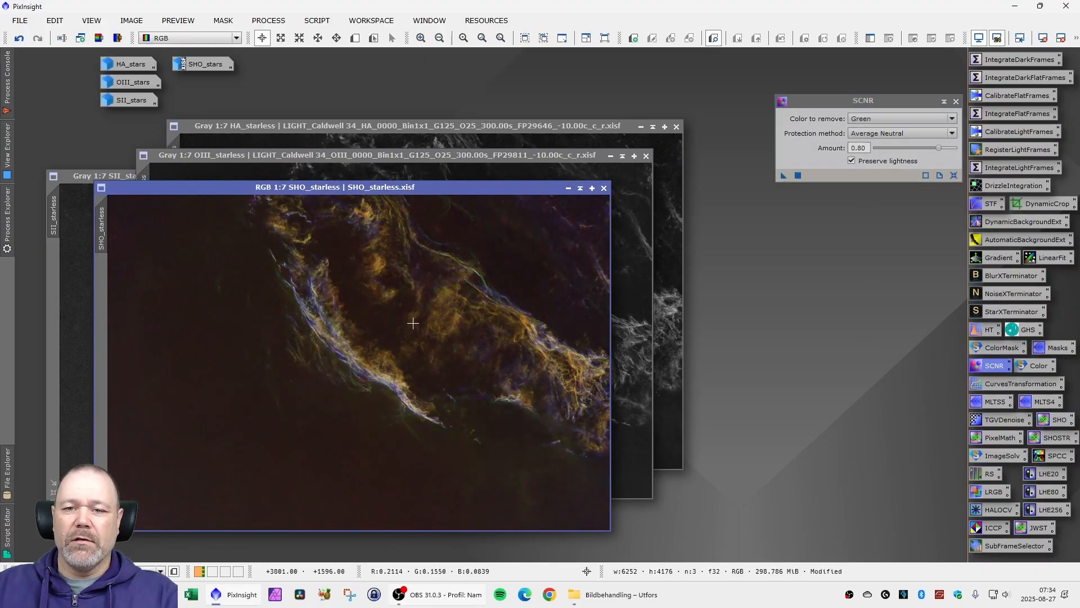
- Invert SHO_starless, remove green from the inverted image with SCNR at amount 1.00, and invert it back
left_click_drag(367, 188, 324, 156)
left_click(92, 21)
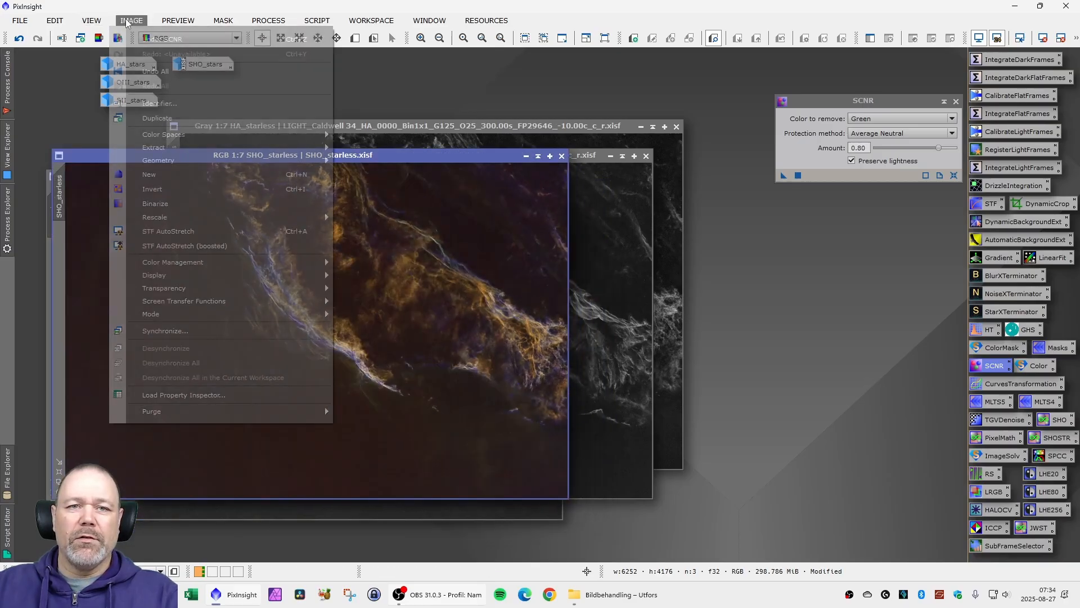
left_click(171, 182)
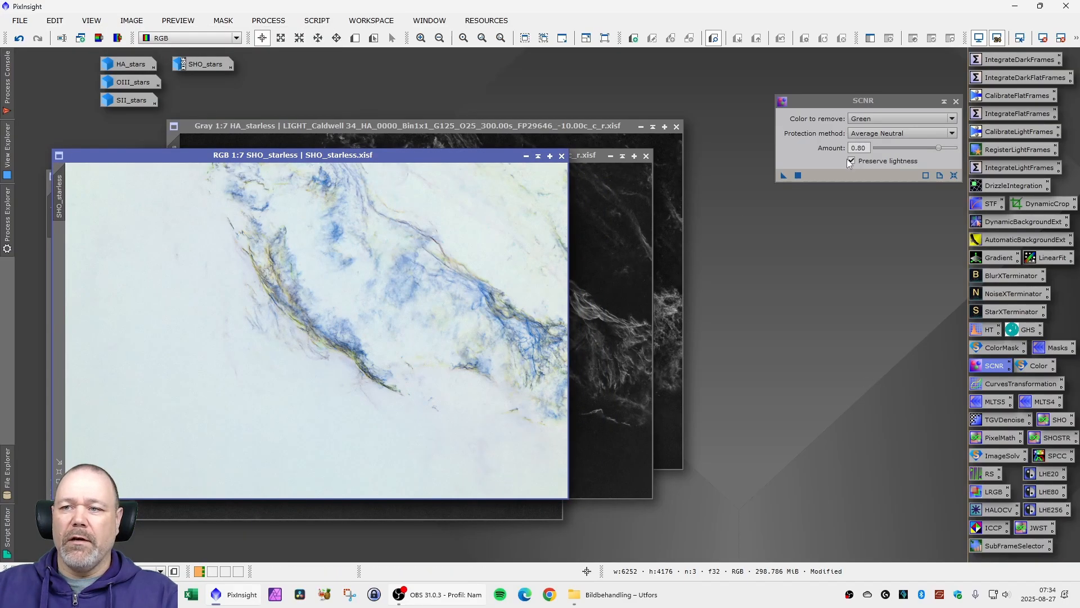
left_click(868, 148)
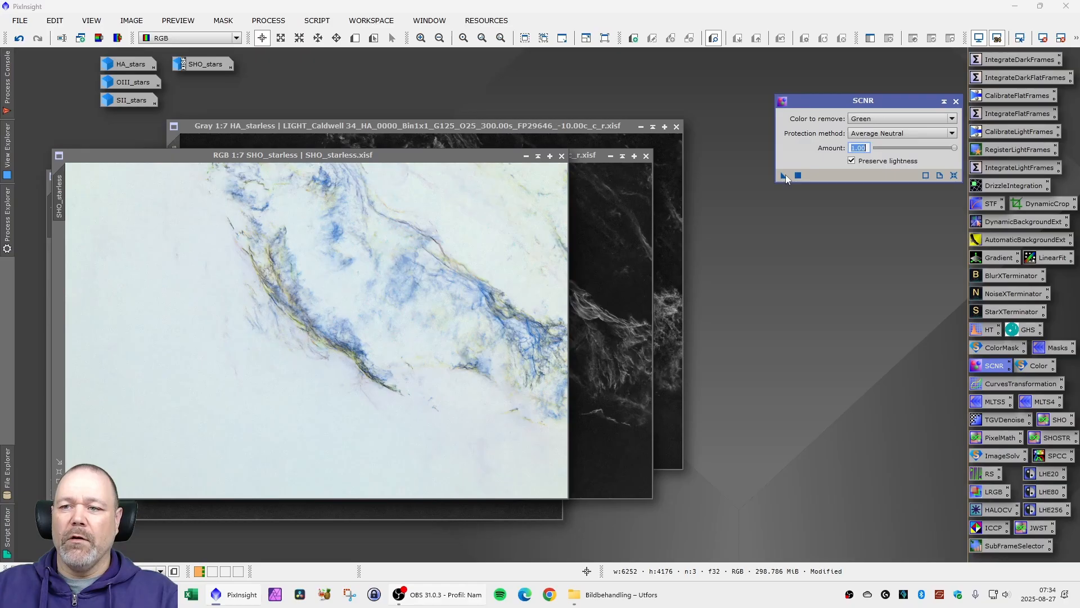
left_click_drag(437, 290, 436, 288)
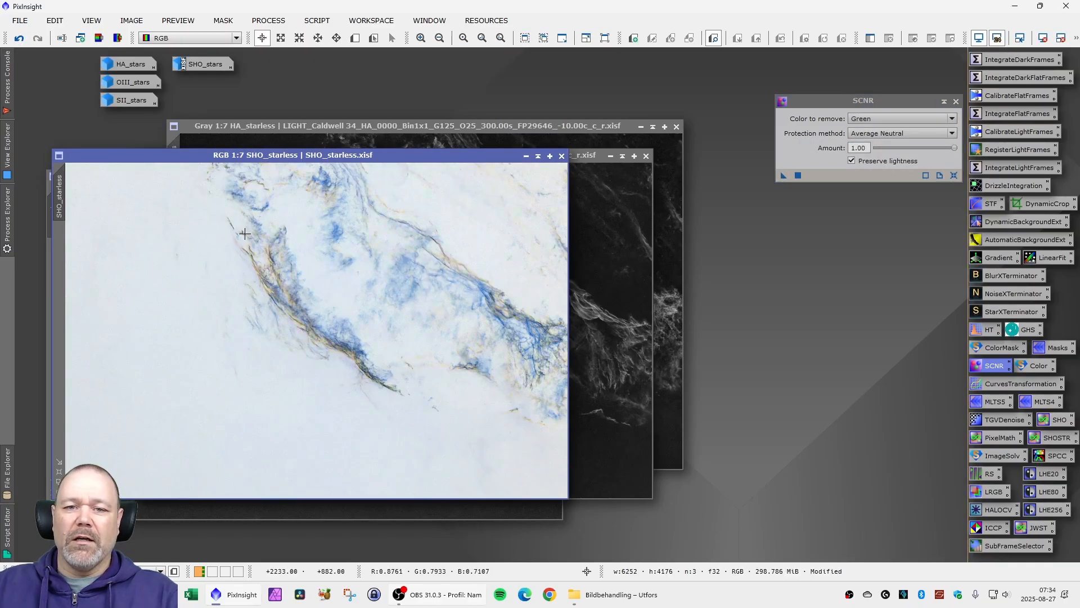
left_click(132, 20)
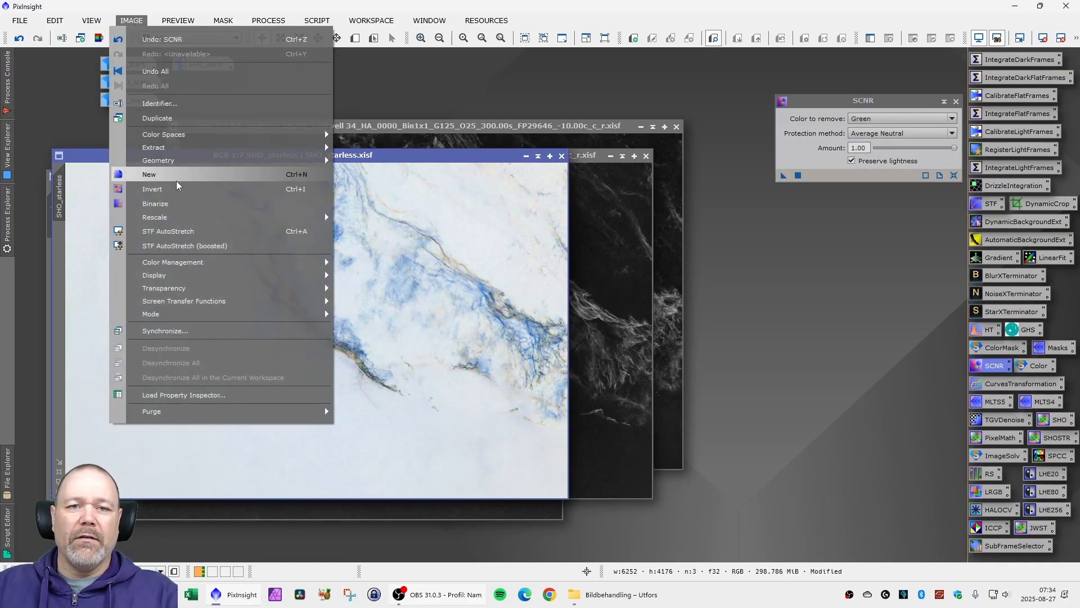
left_click(177, 185)
- Examine the colours and noise of the nebula filaments in SHO_starless up close
scroll(362, 305, "up", 4)
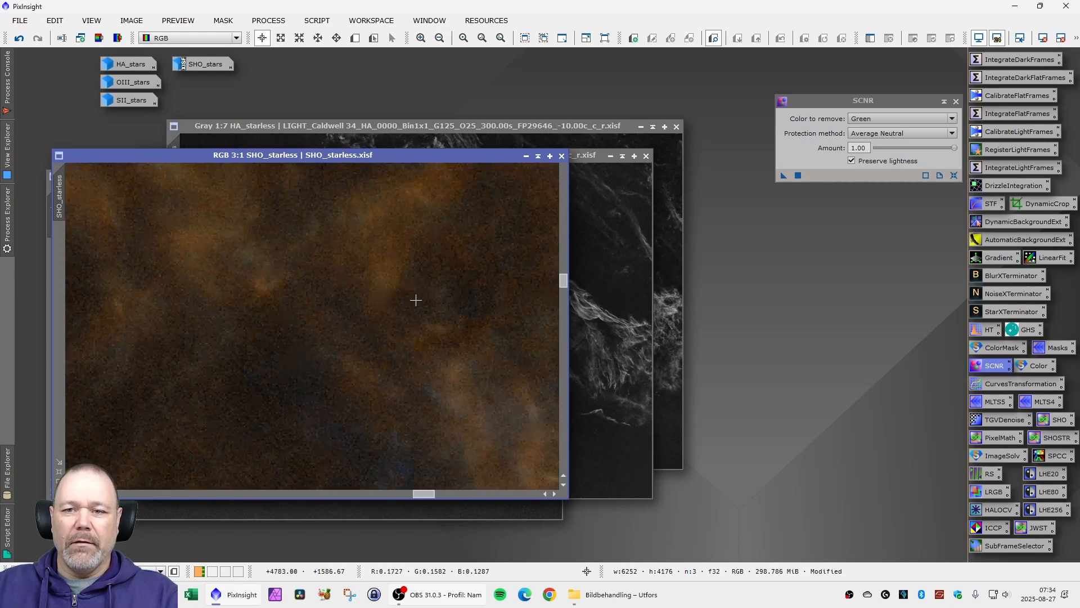
scroll(409, 316, "down", 1)
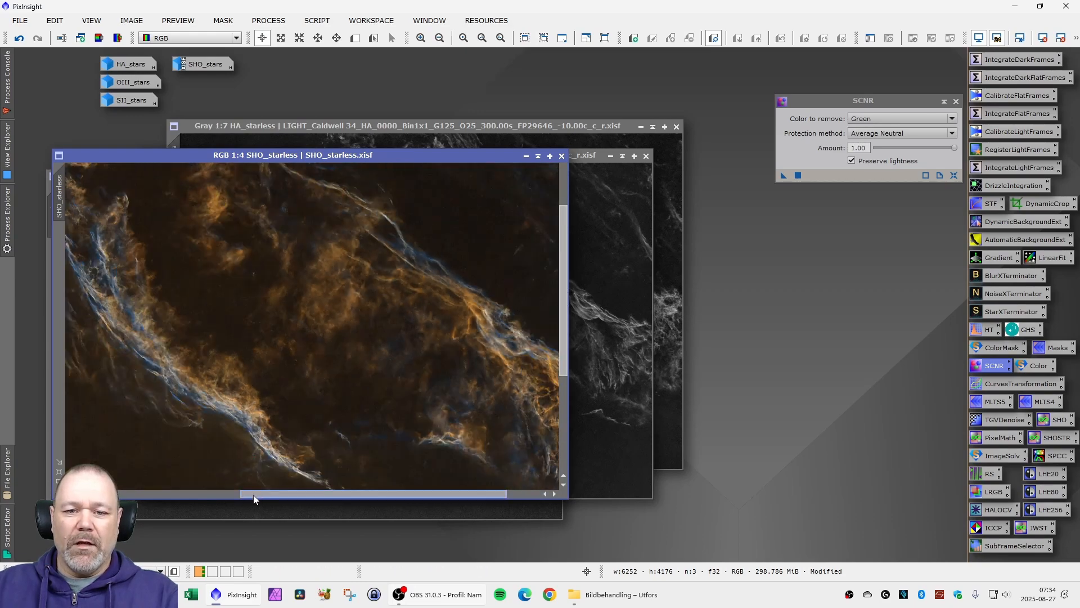
left_click_drag(255, 495, 335, 496)
scroll(450, 391, "up", 2)
scroll(450, 392, "down", 5)
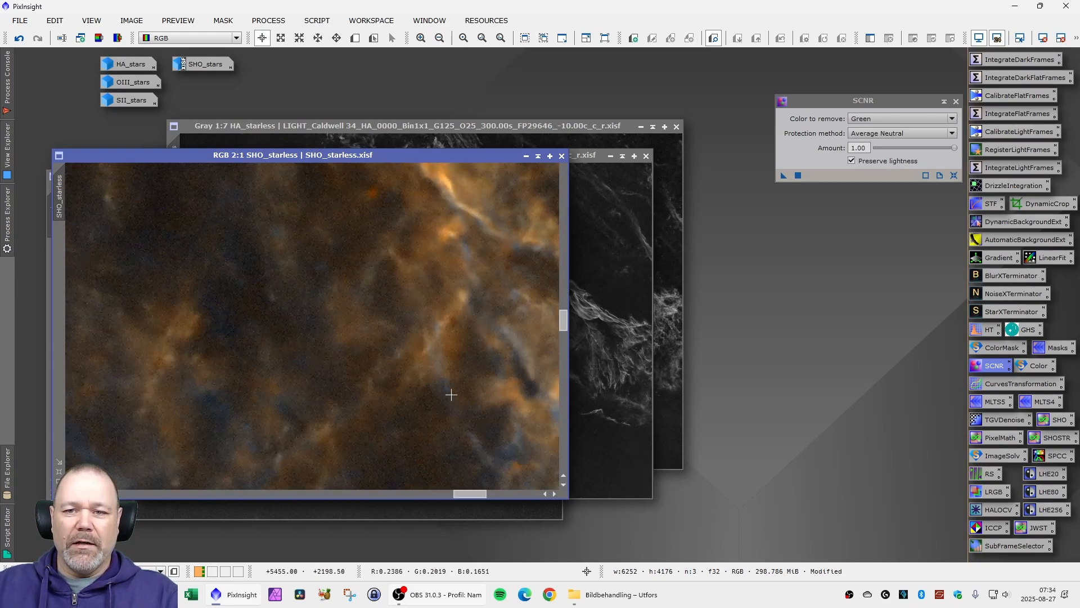
scroll(328, 307, "up", 4)
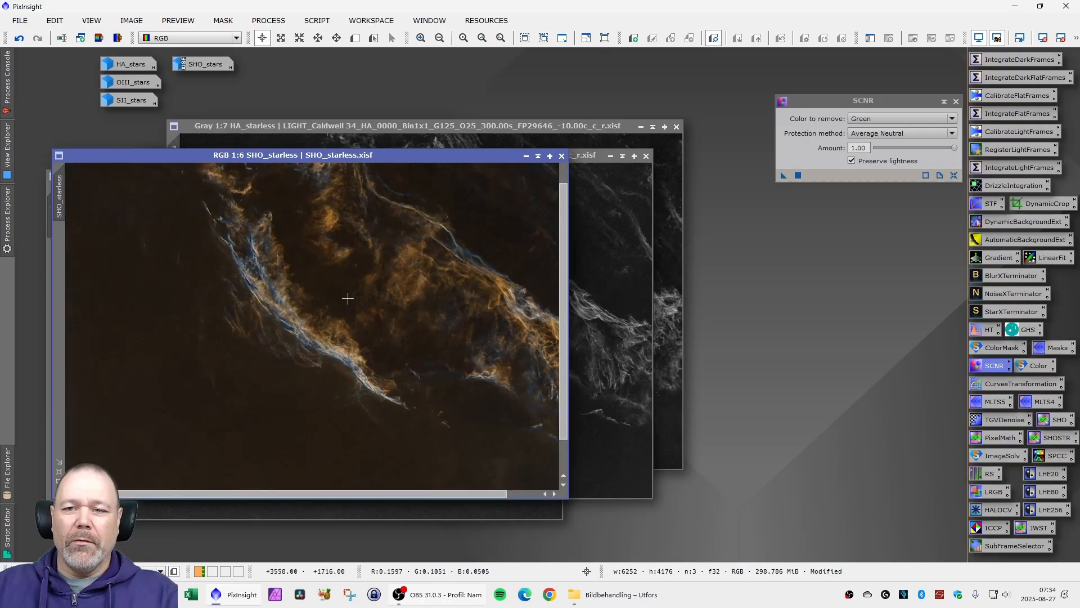
scroll(285, 325, "down", 4)
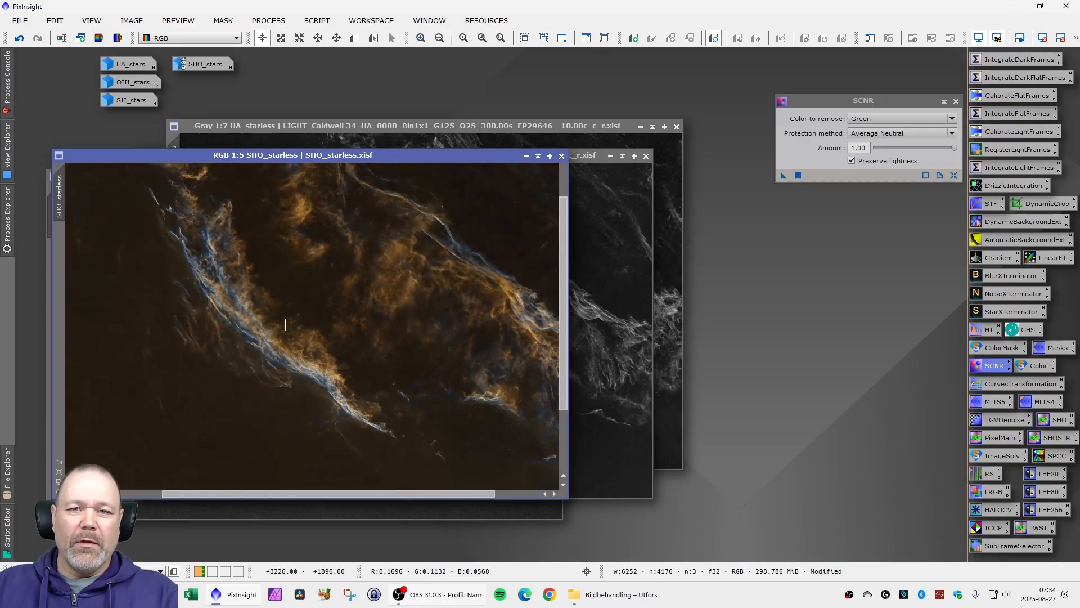
- Minimize the HA_starless, OIII_starless and SII_starless windows so only SHO_starless stays open, and close SCNR
left_click_drag(312, 160, 471, 197)
left_click(639, 126)
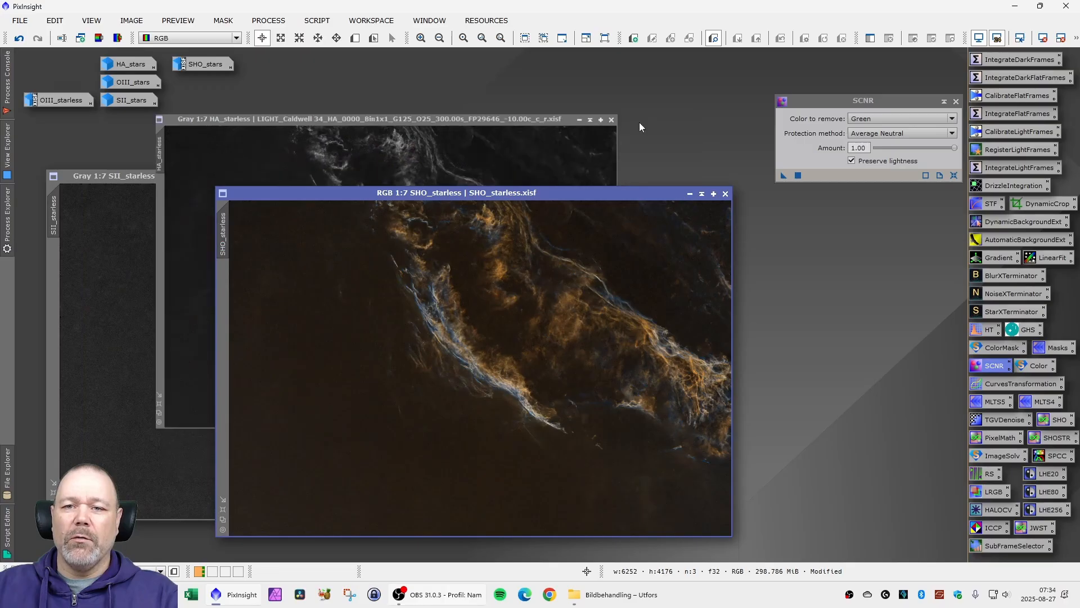
left_click(520, 178)
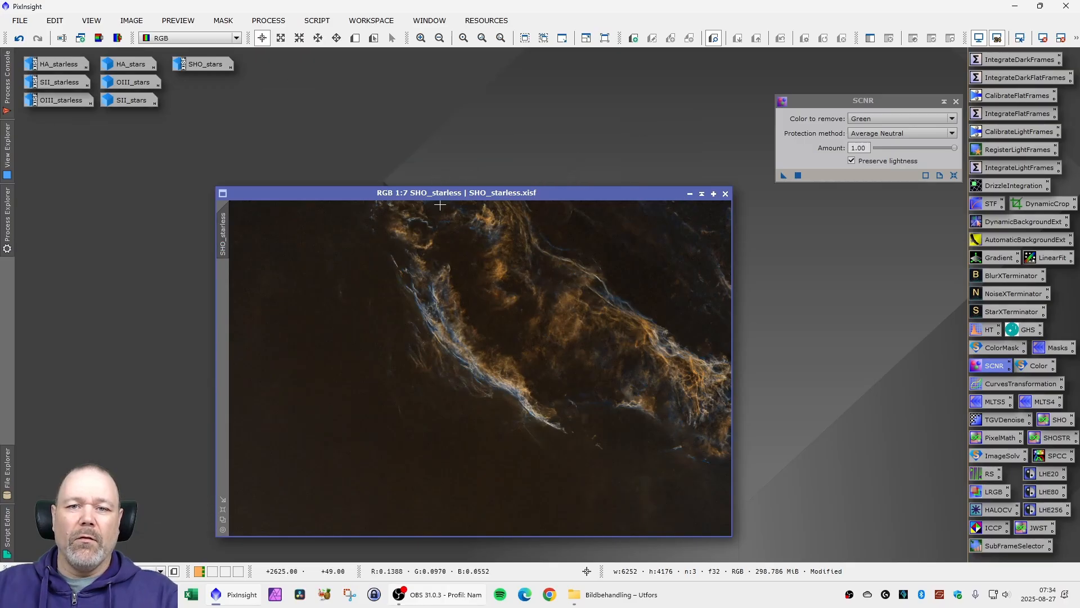
left_click_drag(431, 196, 286, 157)
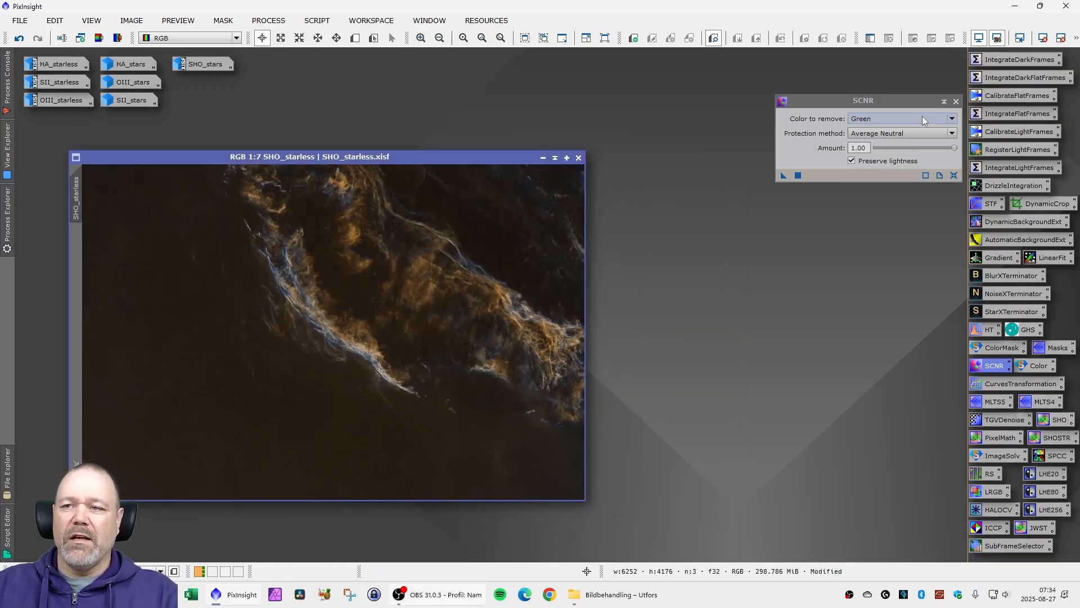
left_click(956, 102)
mouse_move(308, 160)
left_mouse_down()
mouse_move(325, 157)
mouse_move(302, 157)
left_mouse_up()
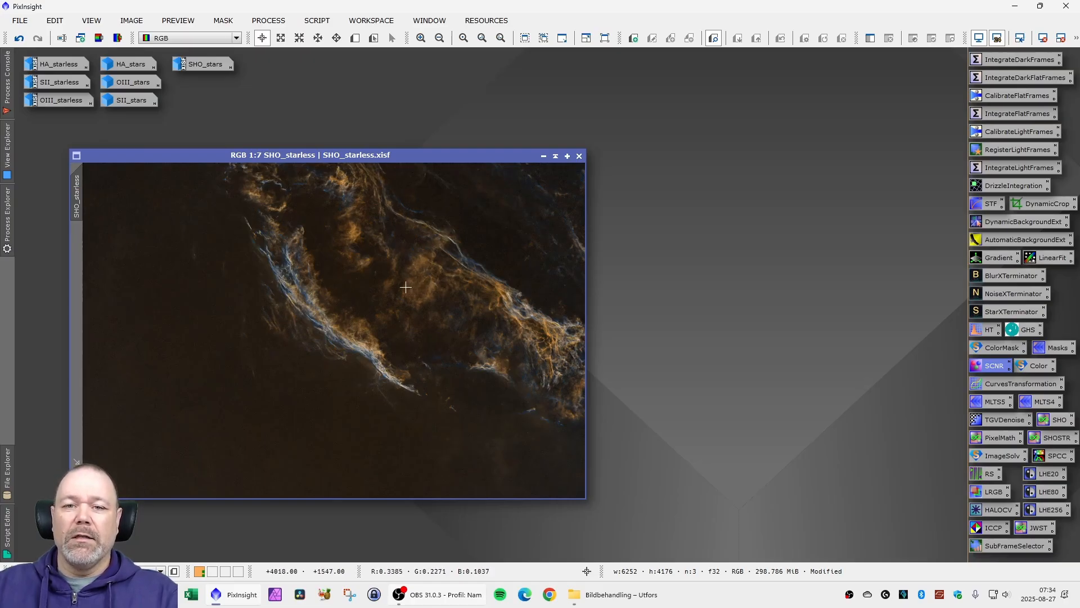
left_click_drag(337, 164, 319, 154)
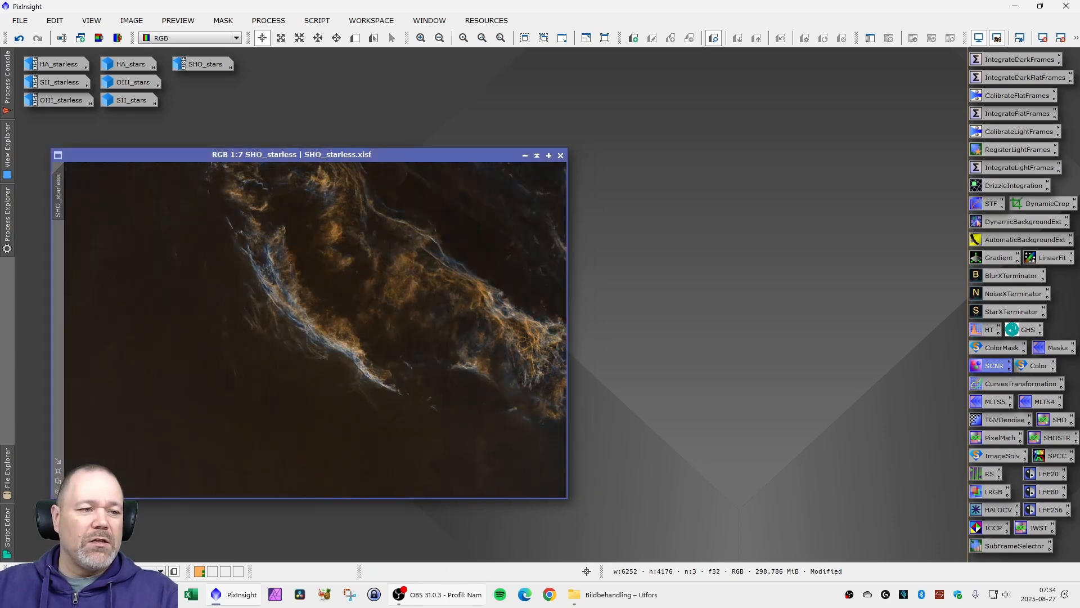
left_click_drag(361, 157, 342, 160)
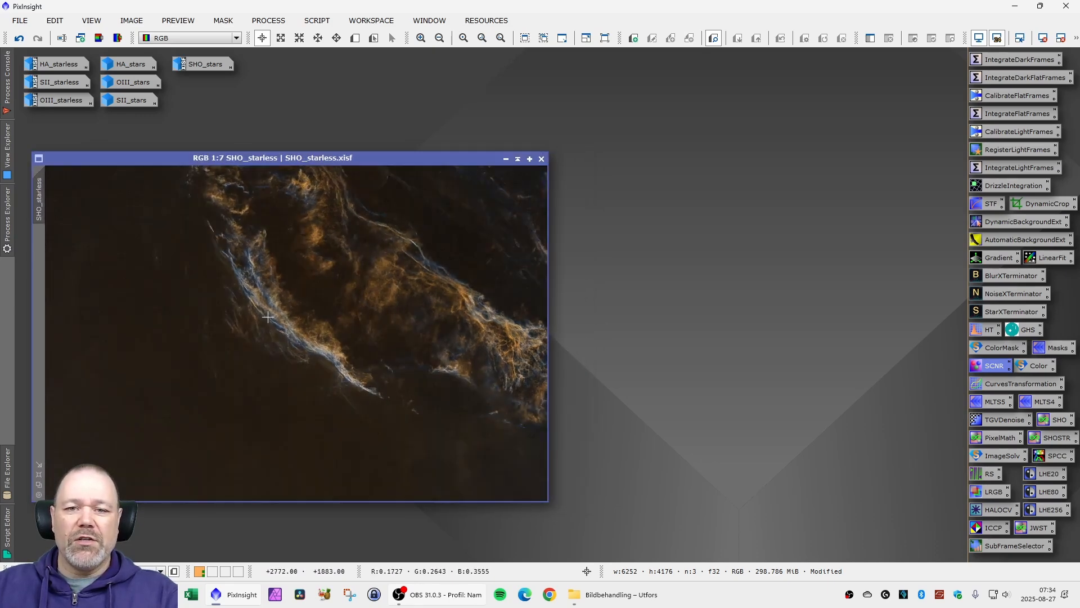
- Launch the SelectiveColorCorrection script for SHO_starless and enlarge its window to get a wider preview
left_click(310, 21)
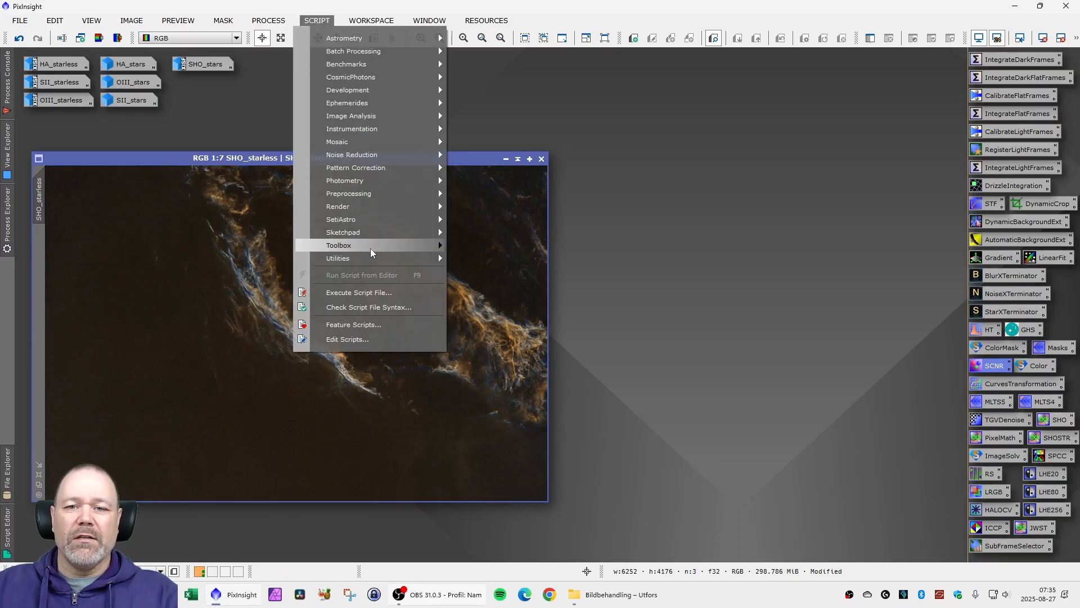
mouse_move(370, 248)
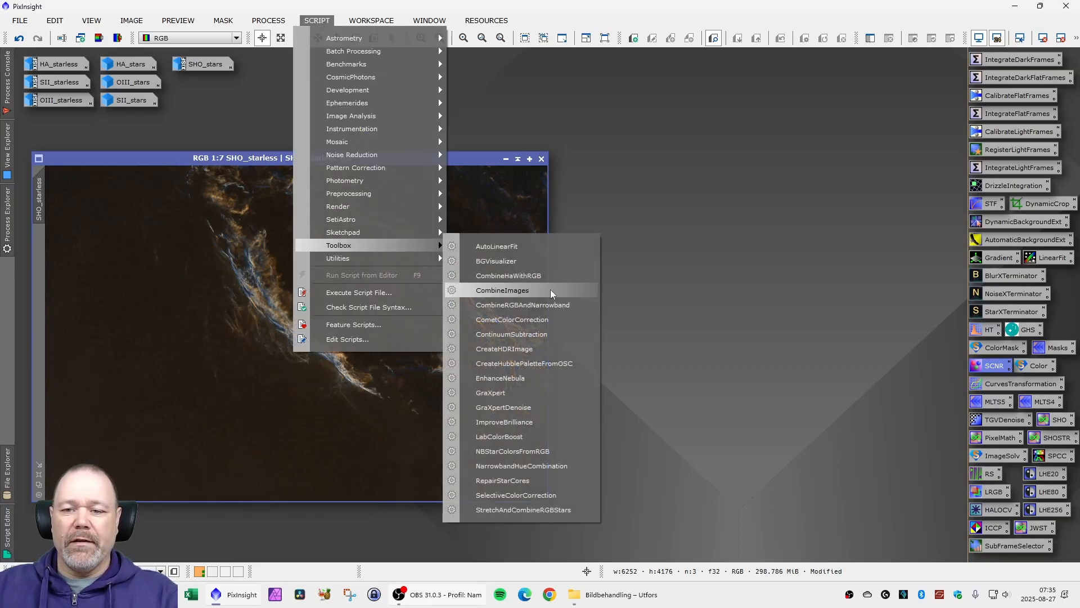
left_click(552, 494)
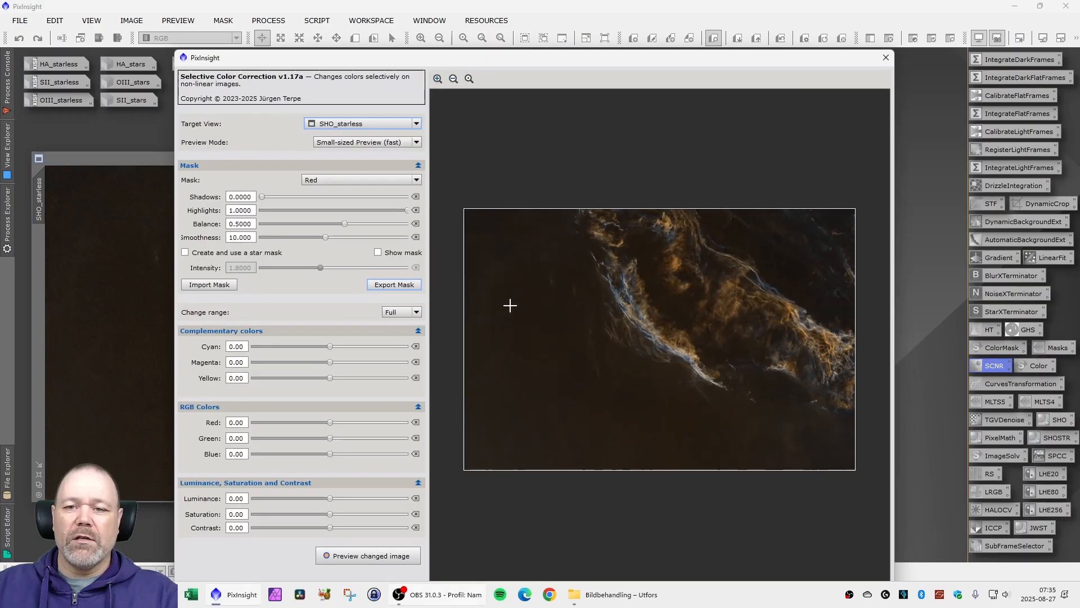
left_click_drag(408, 54, 236, 23)
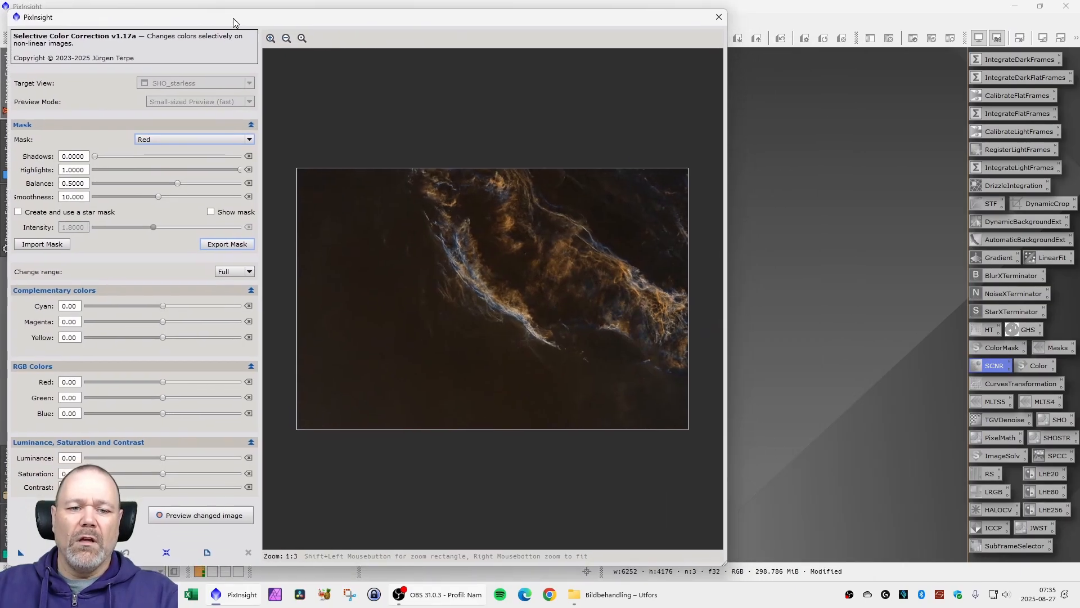
left_click_drag(728, 448, 1066, 447)
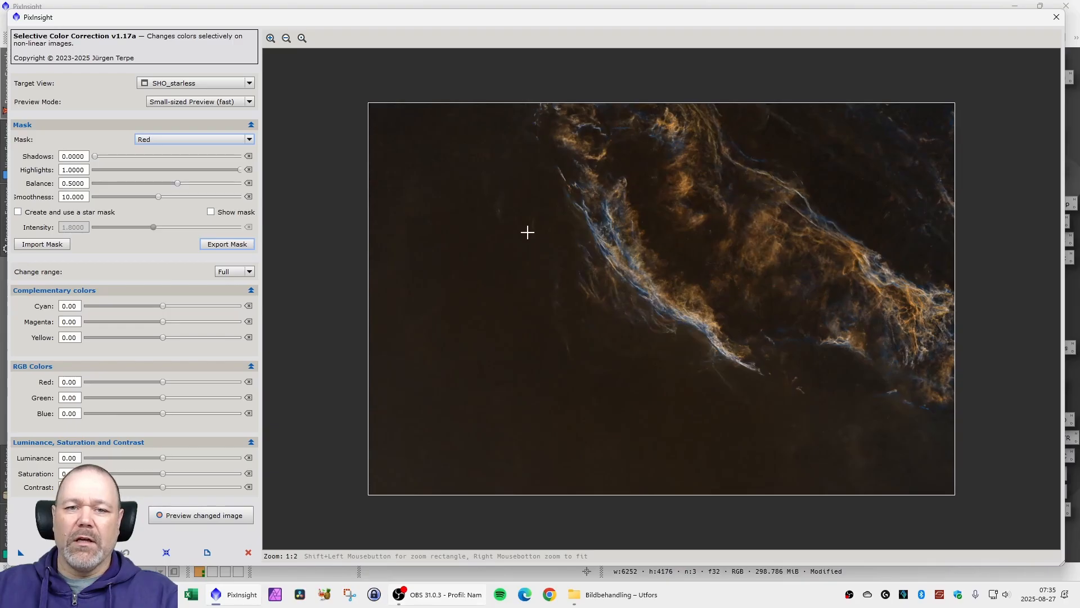
- Using the Cyan mask, set the blue amount to 16 and raise the saturation slightly in SHO_starless
left_click(214, 139)
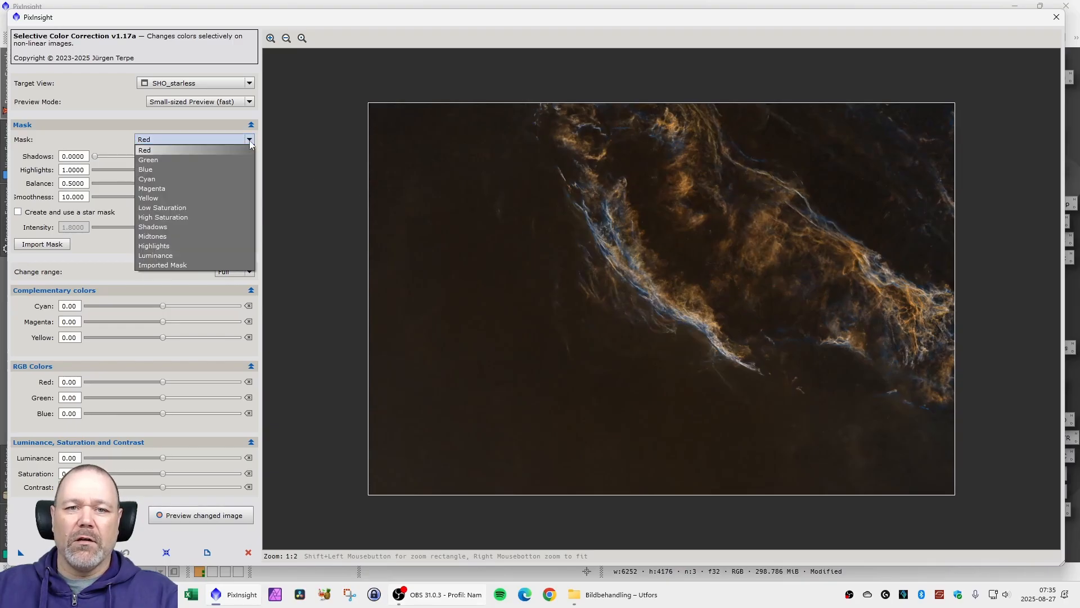
left_click(197, 165)
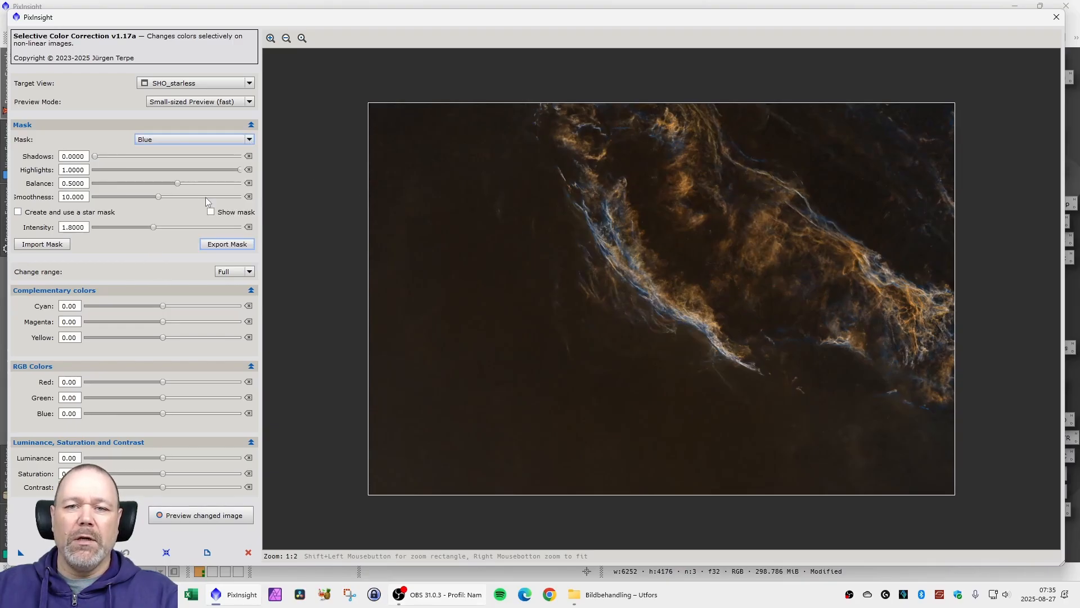
left_click(247, 141)
left_click(180, 177)
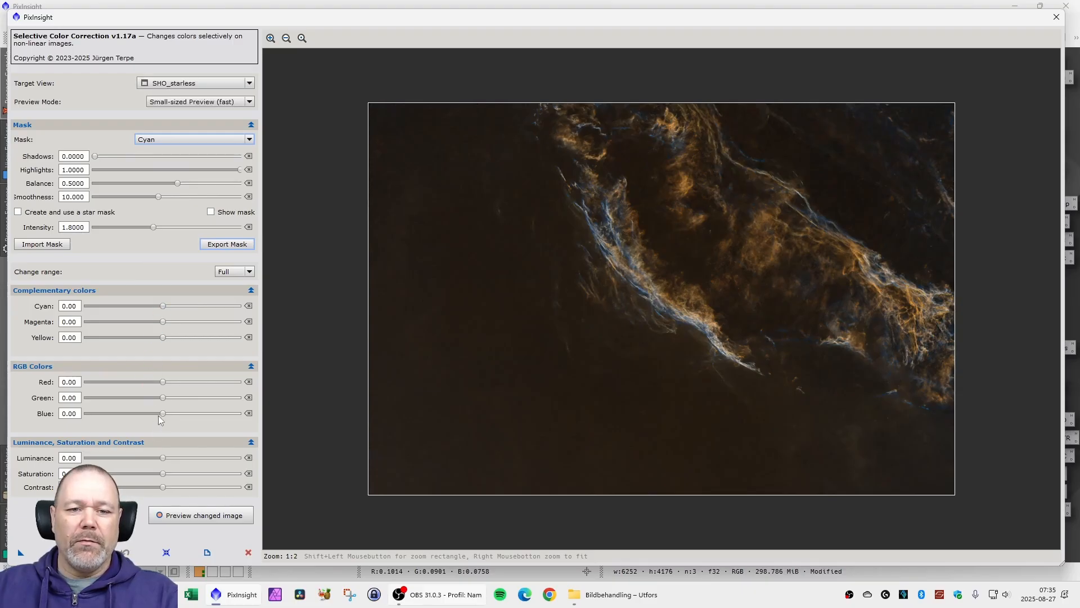
left_click_drag(161, 415, 200, 417)
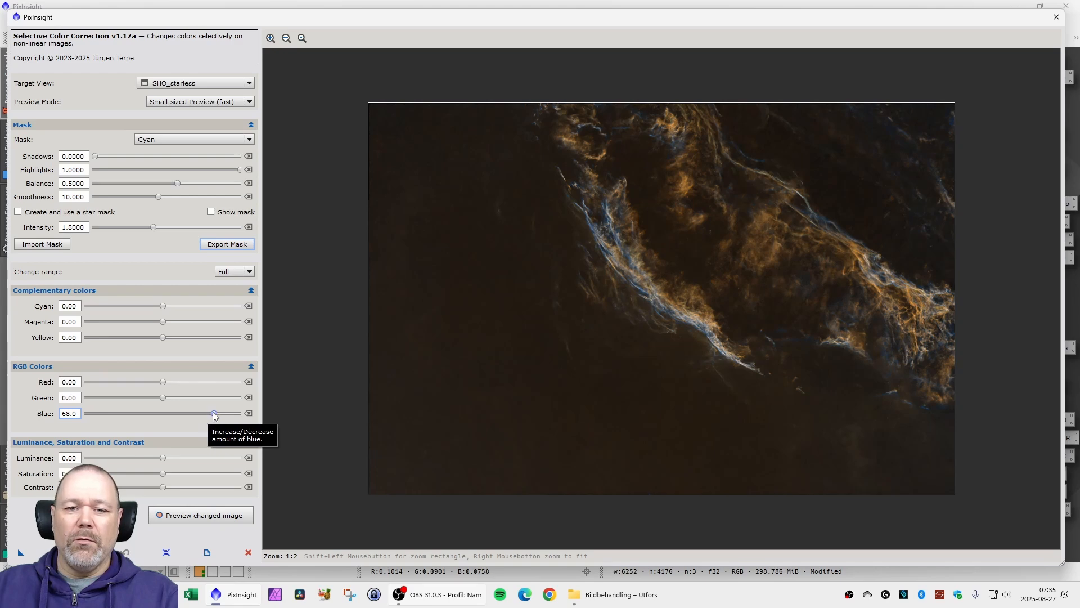
left_click_drag(207, 415, 175, 411)
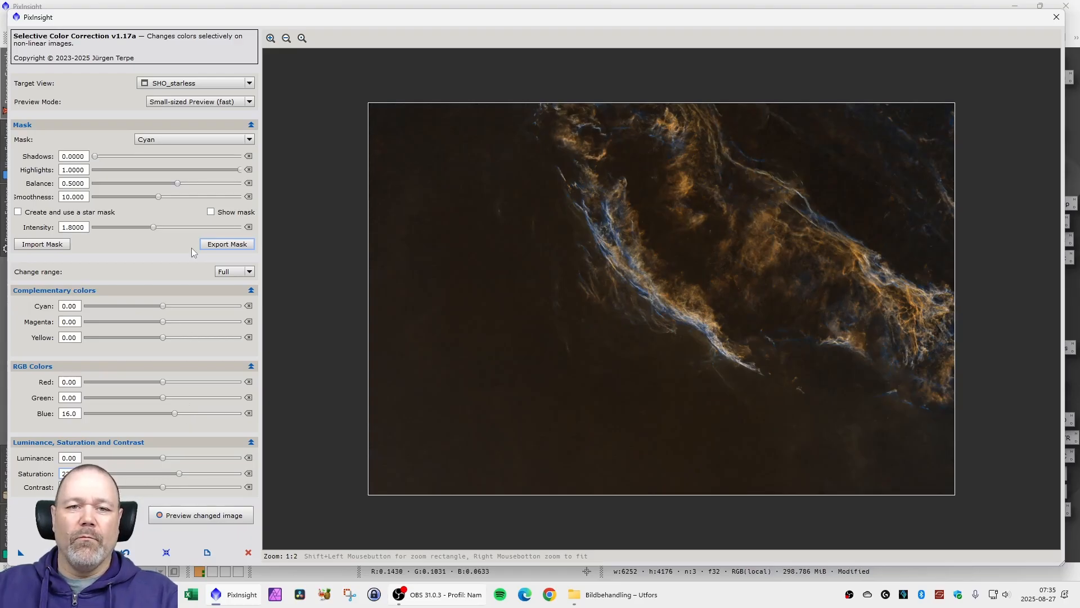
- Using the Blue mask, set the blue amount to 18 and raise the saturation slightly
left_click(210, 140)
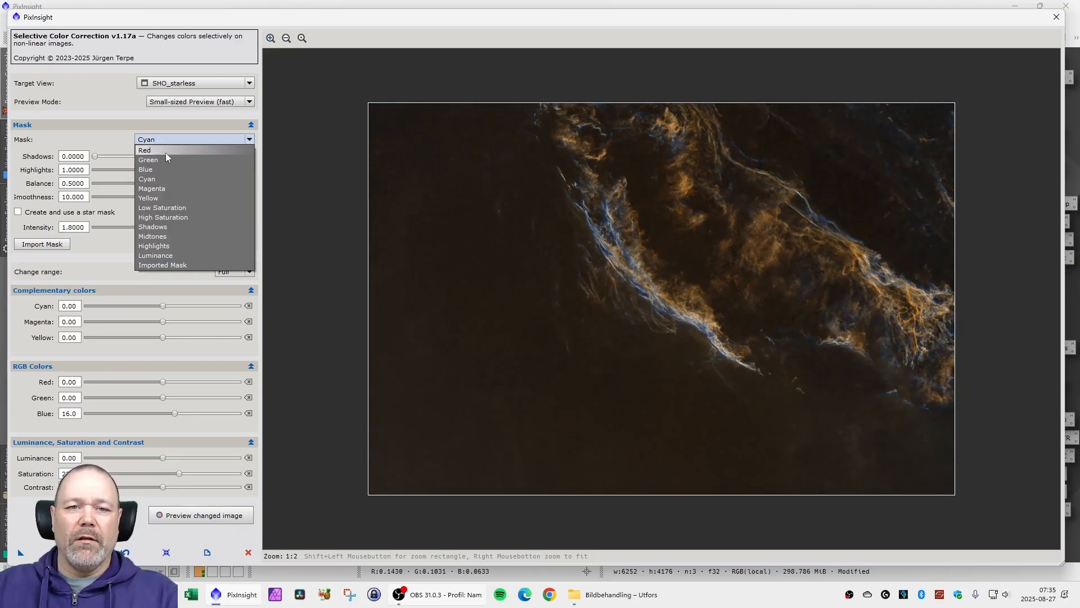
left_click(157, 169)
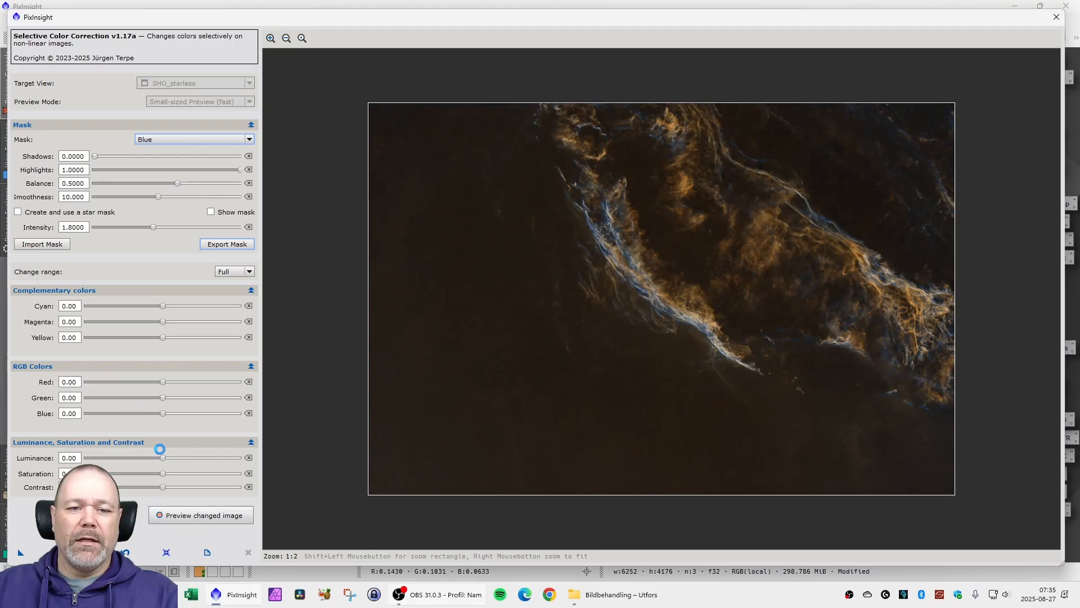
left_click_drag(163, 414, 181, 415)
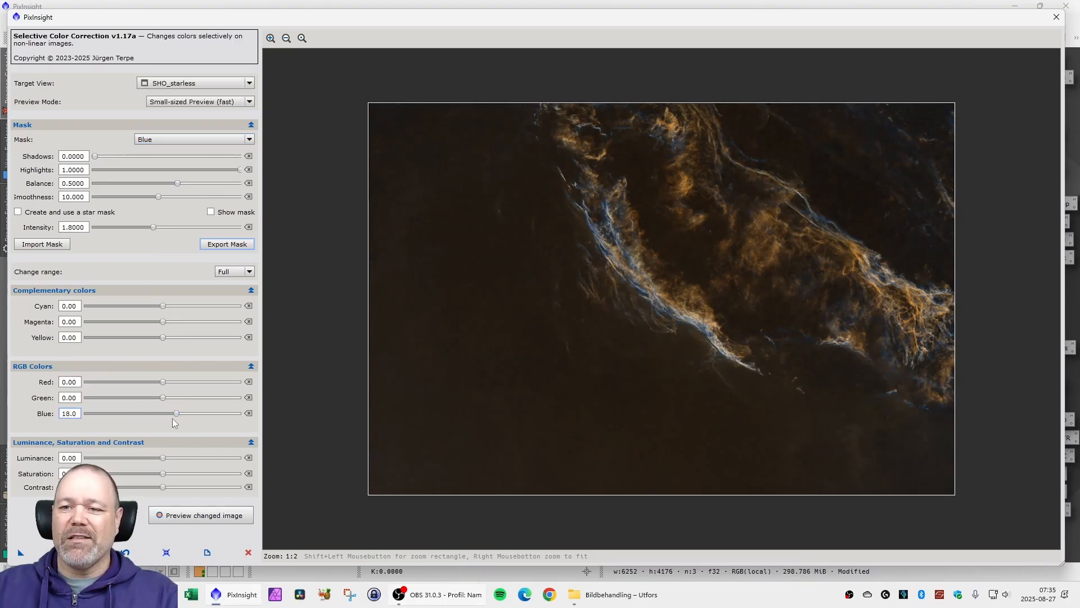
left_click_drag(162, 473, 167, 477)
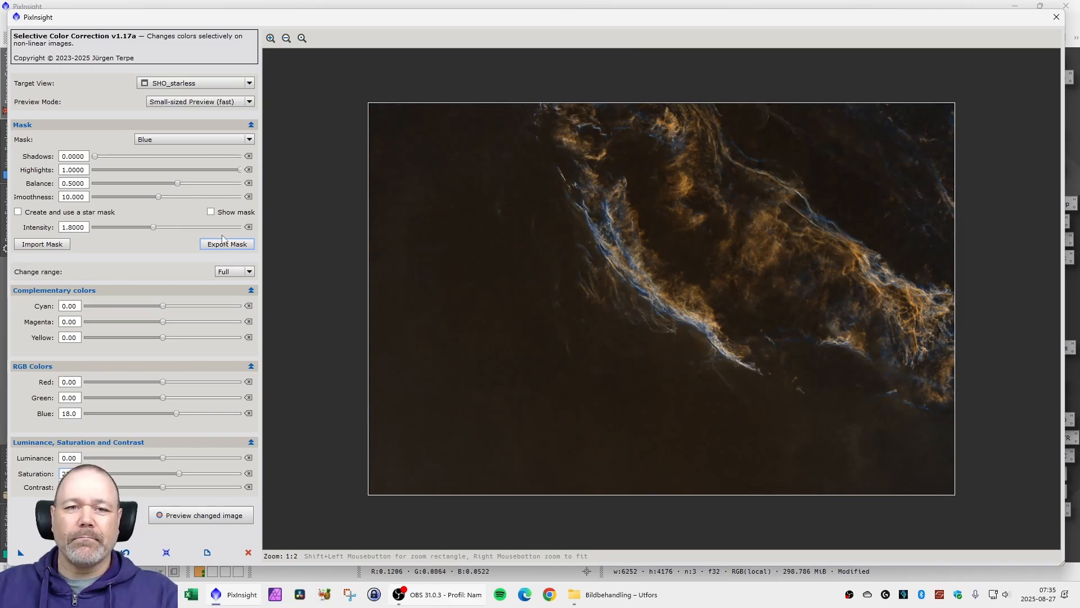
- Using the Yellow mask, set the red amount to 16, raise the saturation slightly, and close the colour correction script
left_click(199, 140)
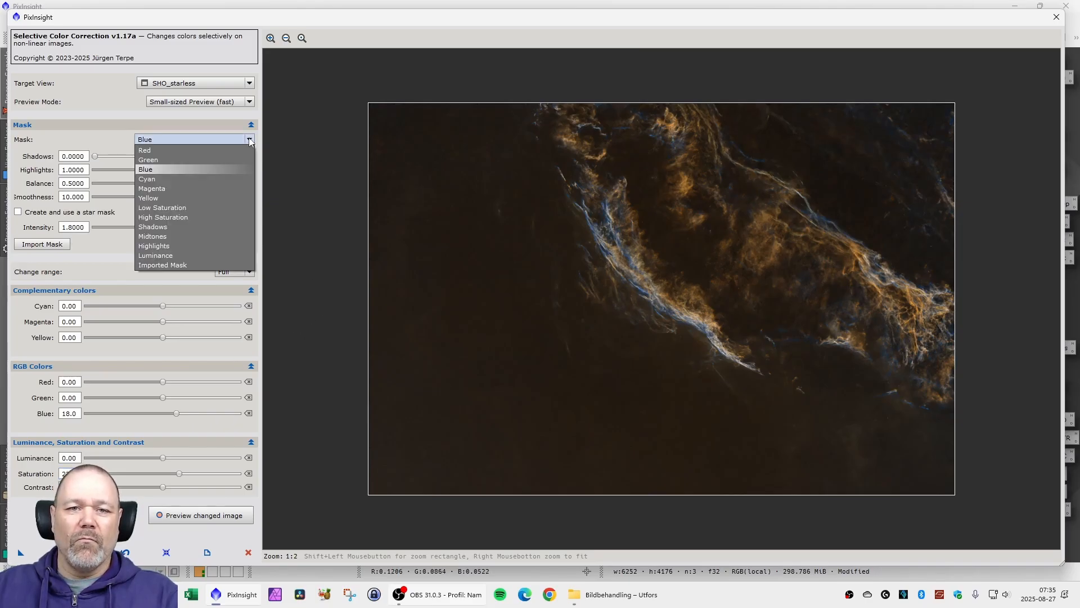
left_click(181, 198)
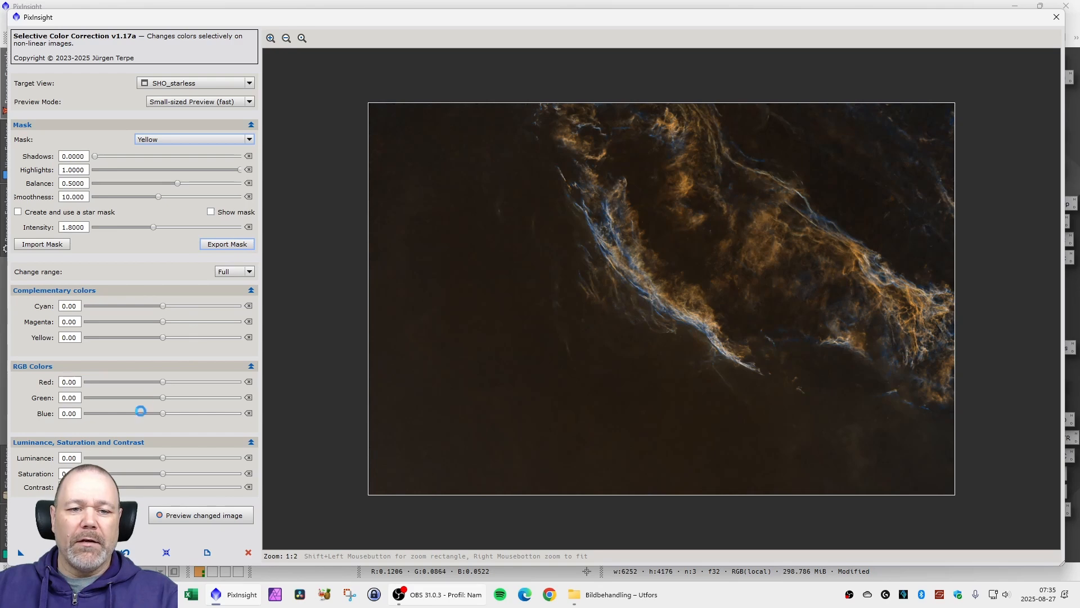
left_click_drag(164, 382, 199, 382)
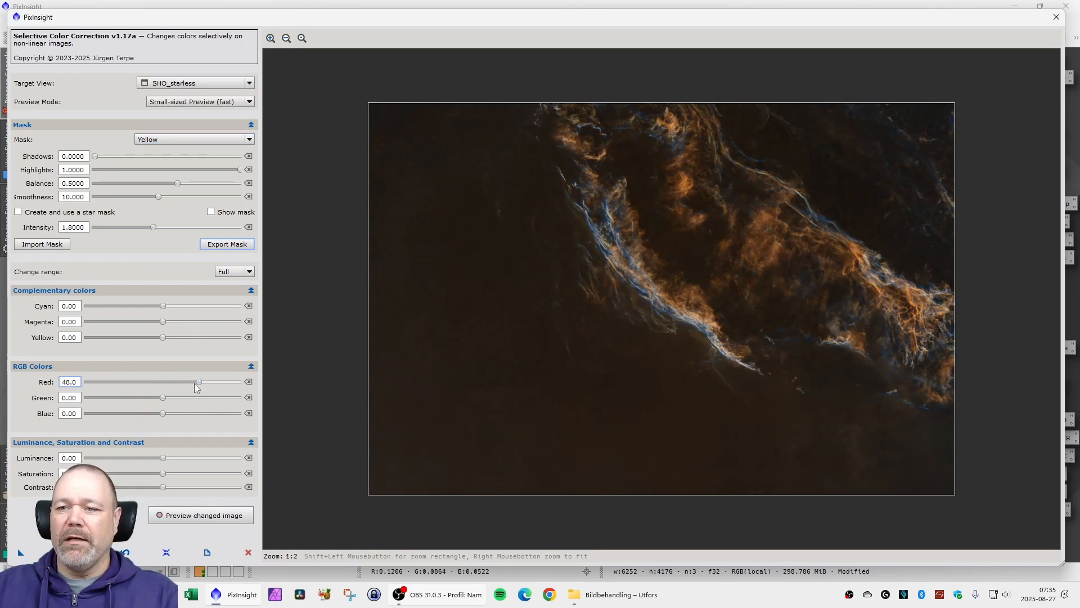
left_click_drag(198, 383, 174, 382)
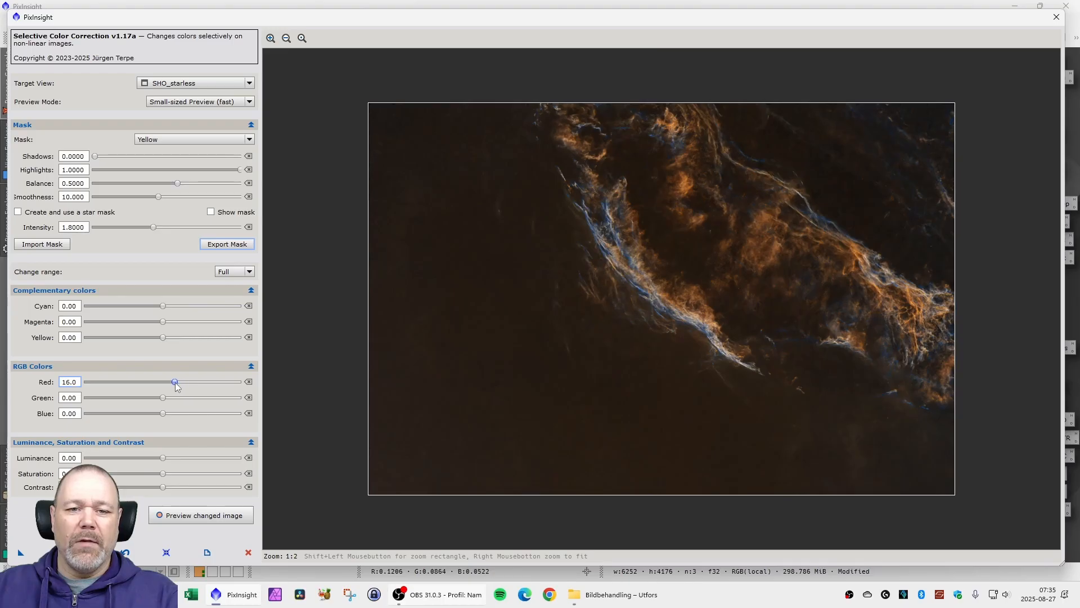
left_click(163, 474)
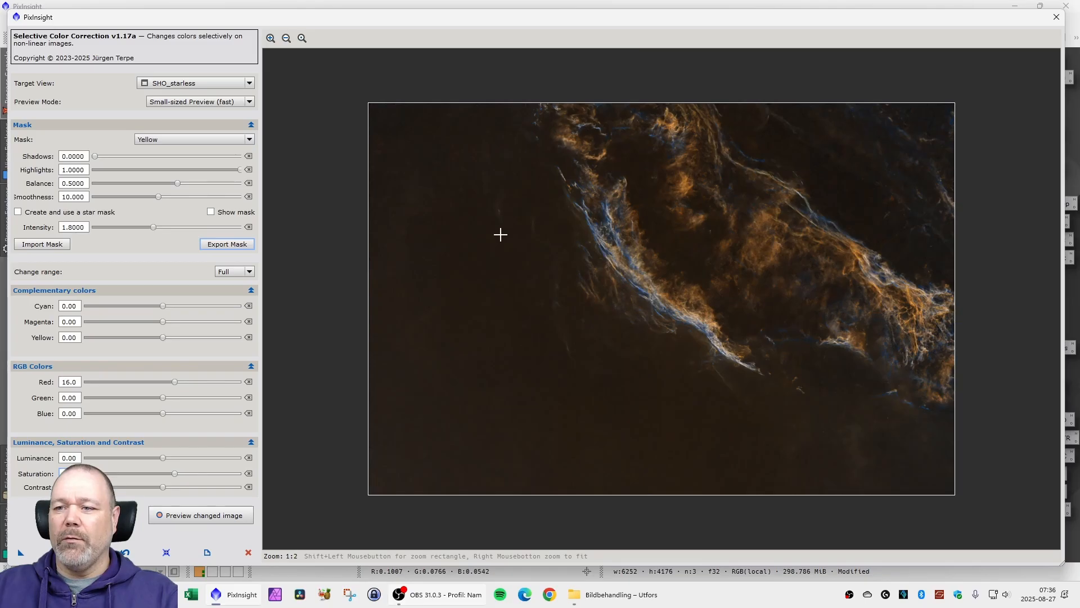
left_click(1056, 17)
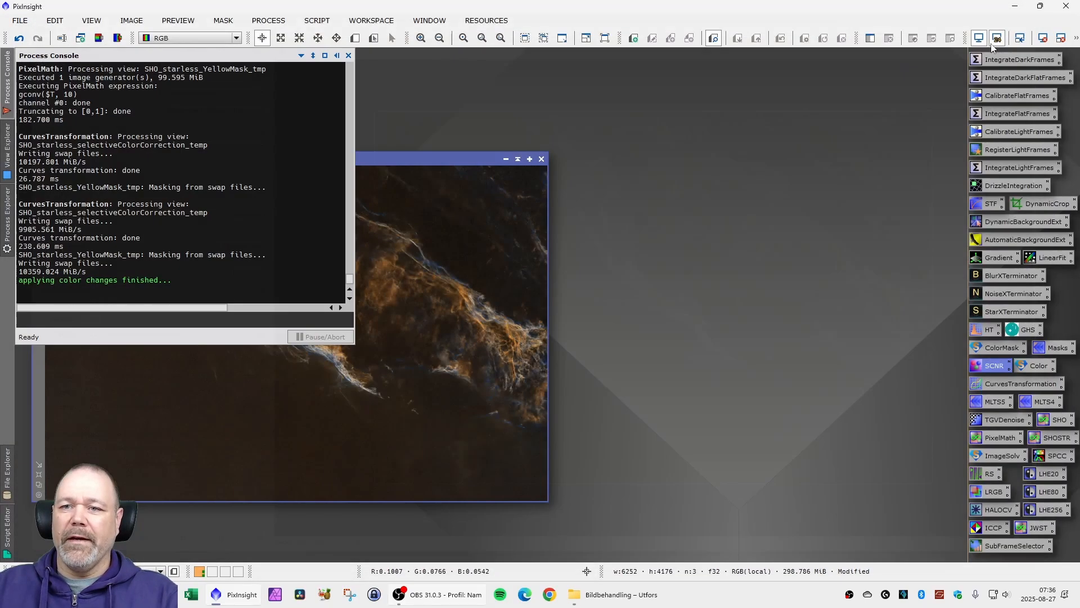
- Extract the luminance of SHO_starless as a separate grayscale image and place it beside the colour image
left_click_drag(373, 161, 412, 152)
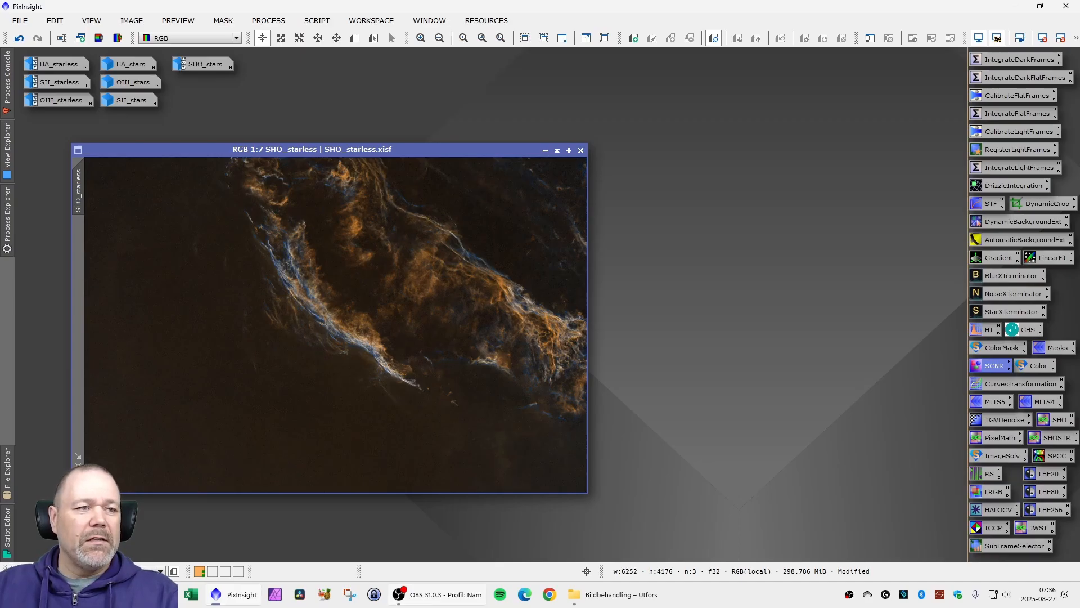
left_click_drag(231, 153, 204, 160)
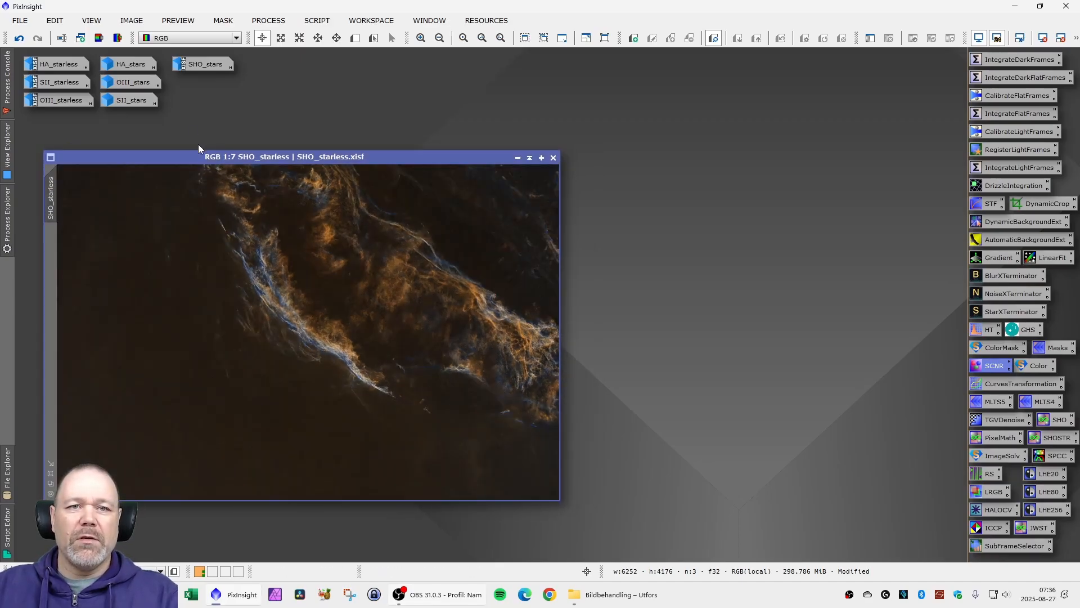
left_click(98, 38)
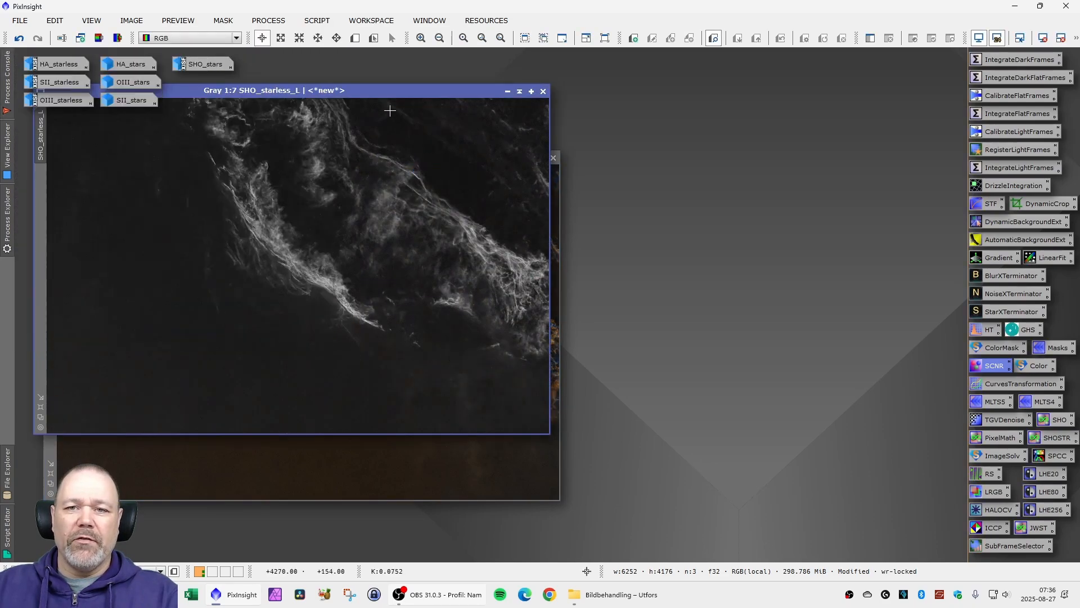
left_click_drag(479, 97, 725, 103)
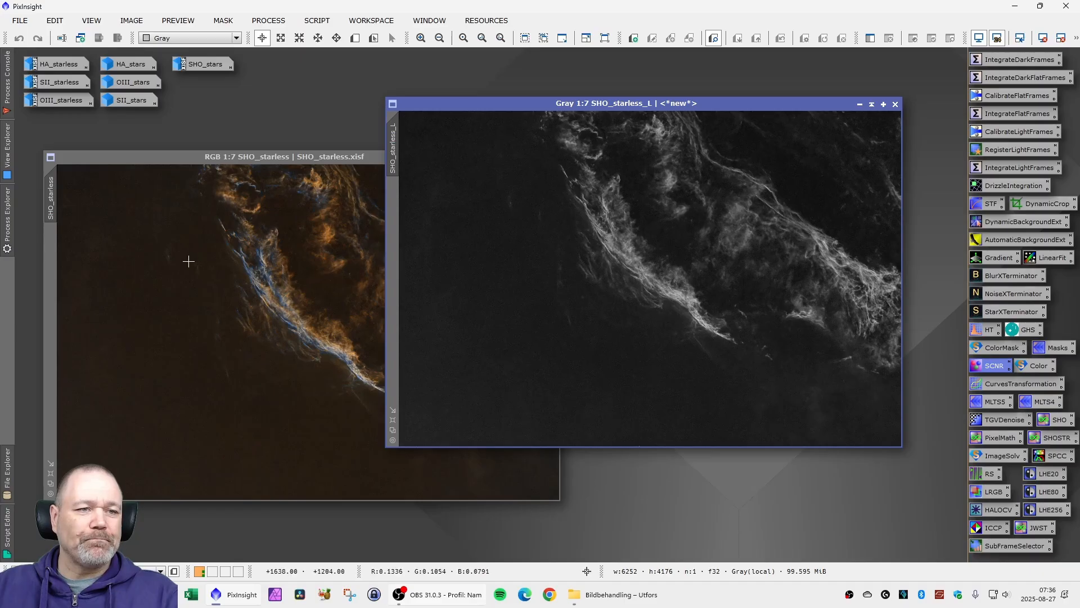
left_click_drag(630, 107, 618, 103)
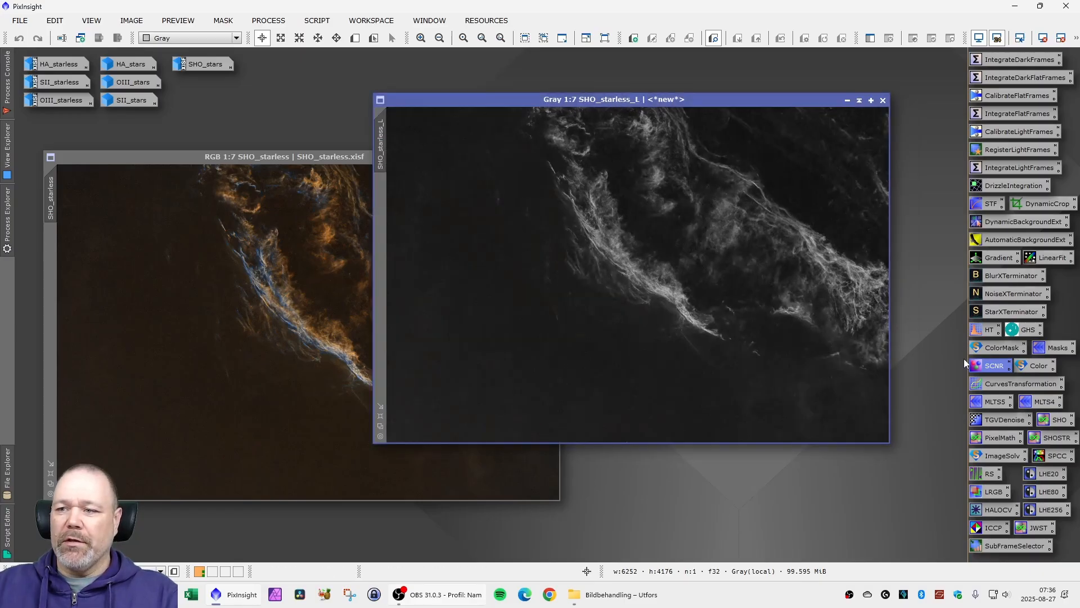
- Darken SHO_starless_L with HistogramTransformation under real-time preview, using shadows 0.0294 and midtones 0.5394, and close the tool and preview
left_click(986, 331)
left_click_drag(795, 179, 771, 174)
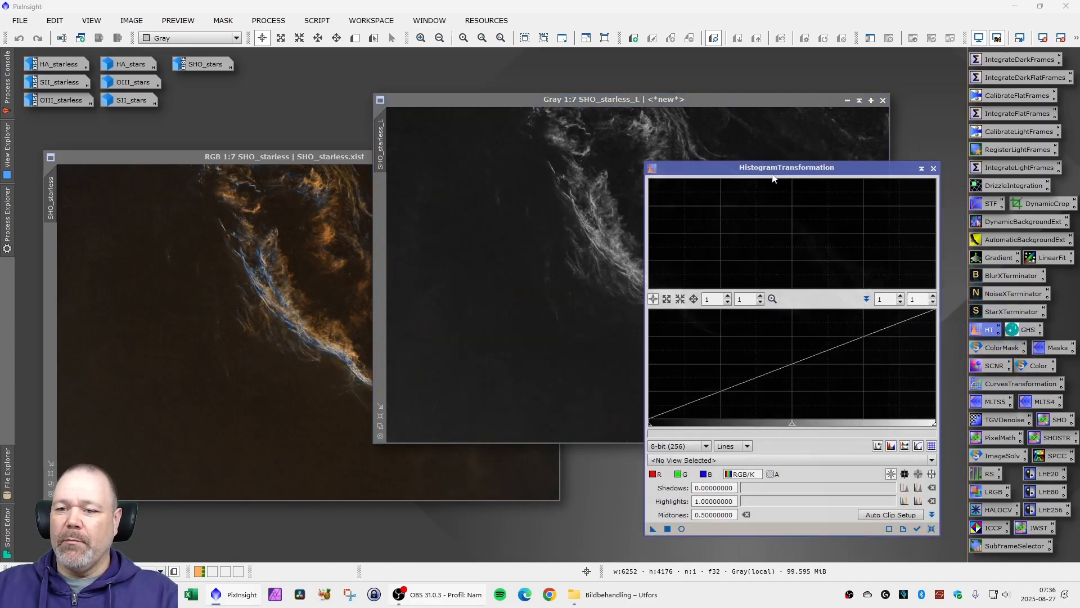
left_click(750, 458)
left_click(726, 518)
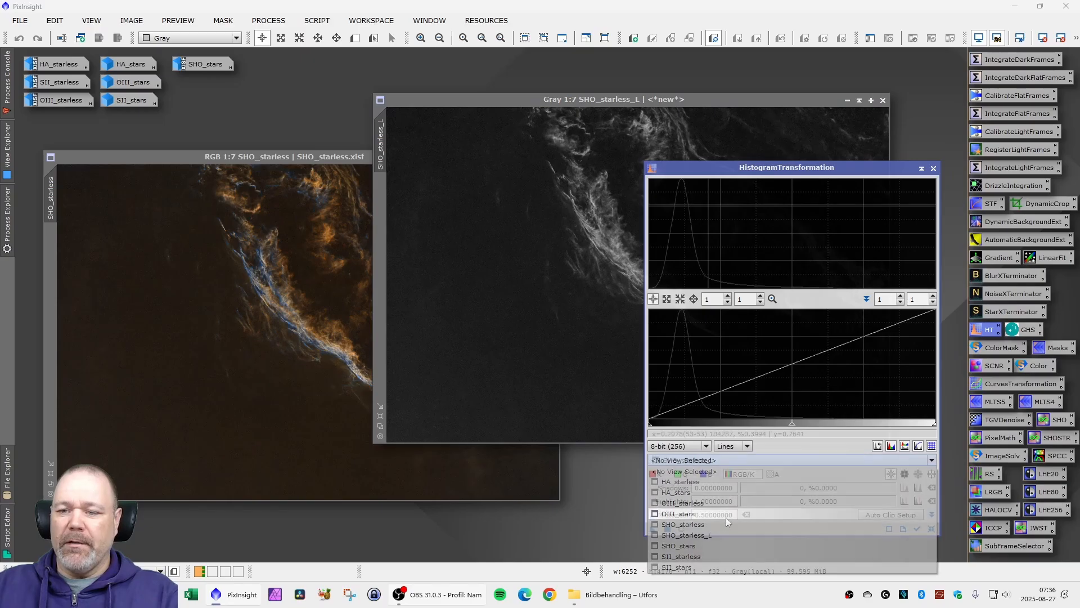
left_click_drag(653, 103, 338, 126)
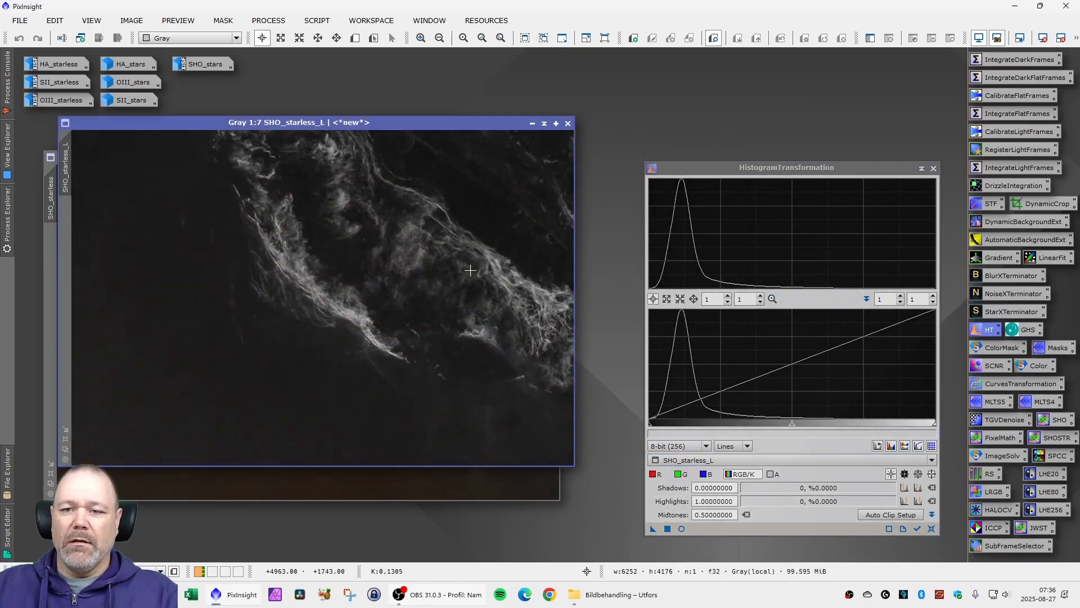
left_click(682, 531)
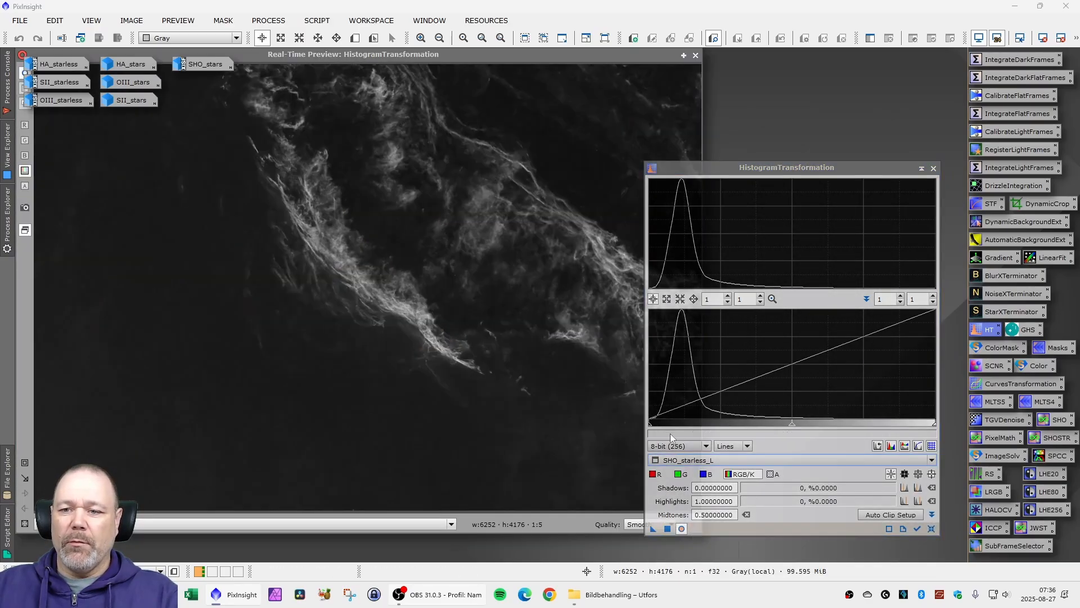
left_click_drag(651, 425, 656, 429)
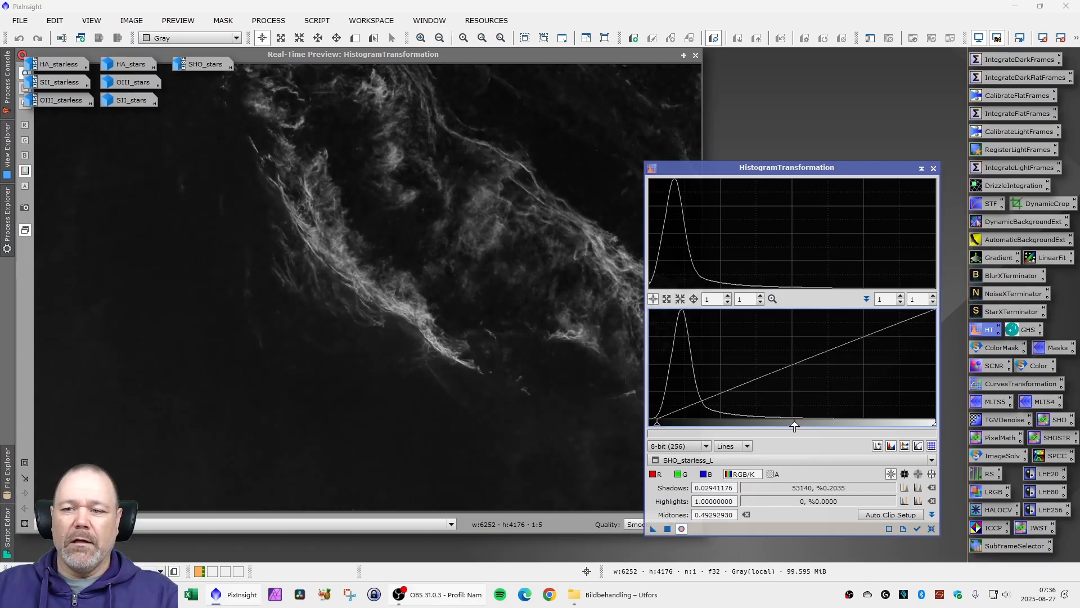
left_click_drag(794, 426, 806, 427)
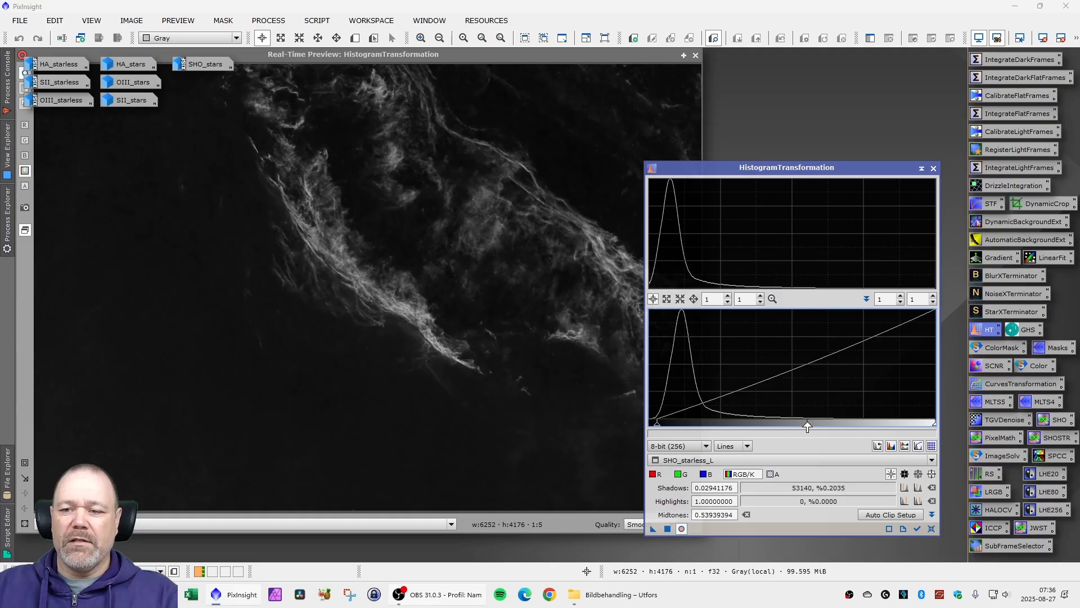
left_click(668, 528)
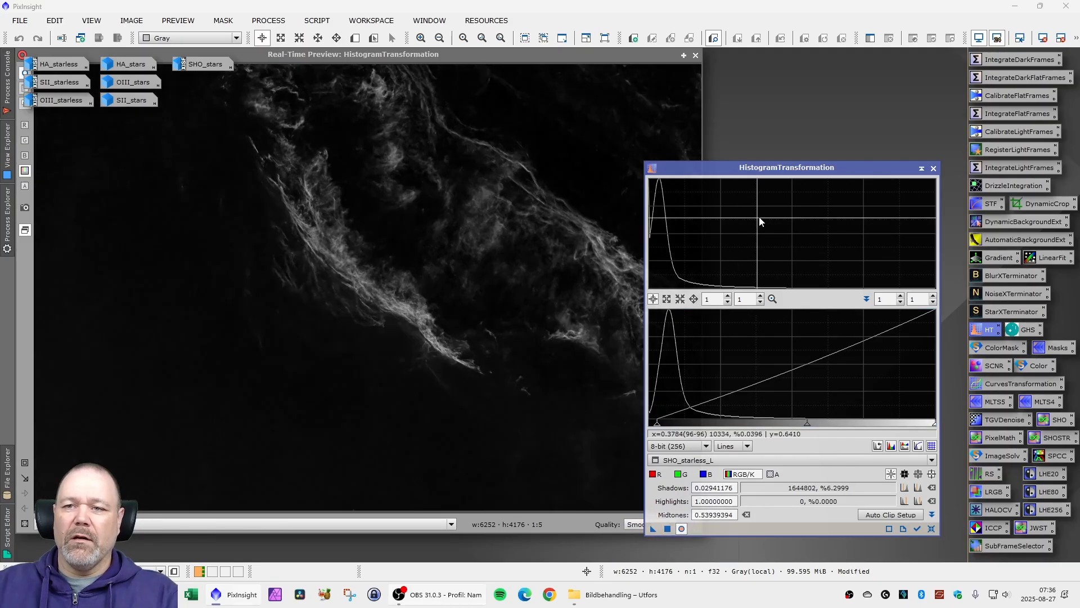
left_click(934, 168)
left_click(696, 55)
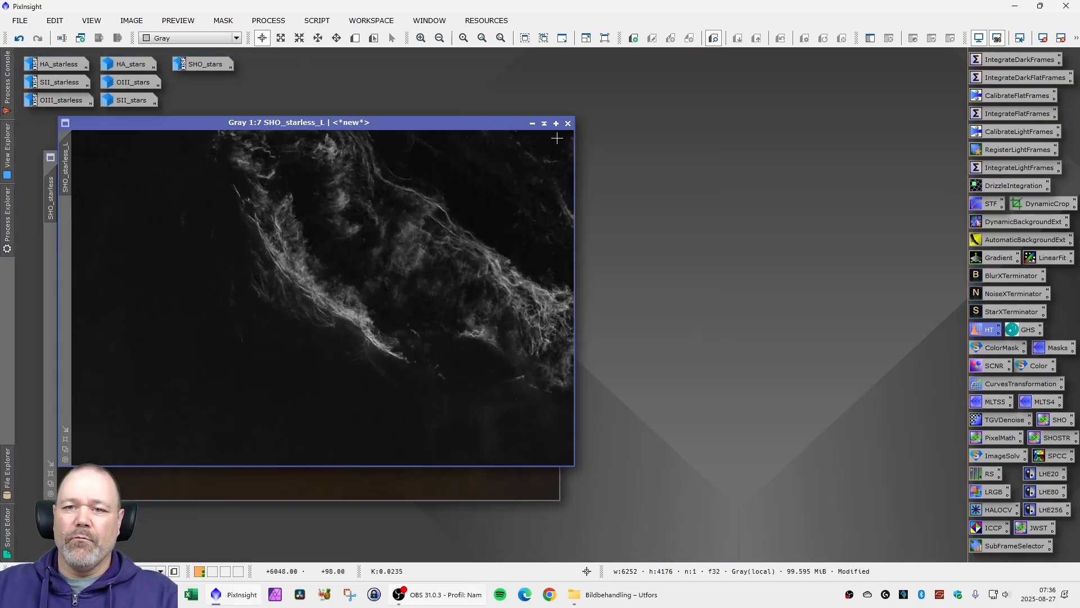
- Apply SHO_starless_L as a mask on SHO_starless and minimize the luminance image
left_click_drag(451, 121, 666, 76)
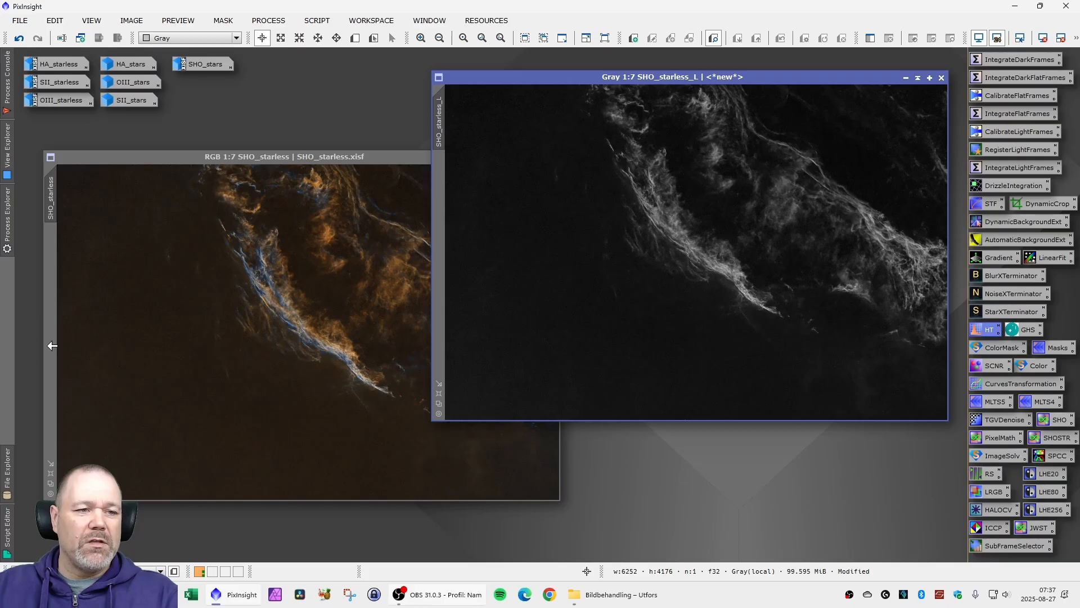
left_click_drag(439, 121, 49, 299)
left_click(906, 78)
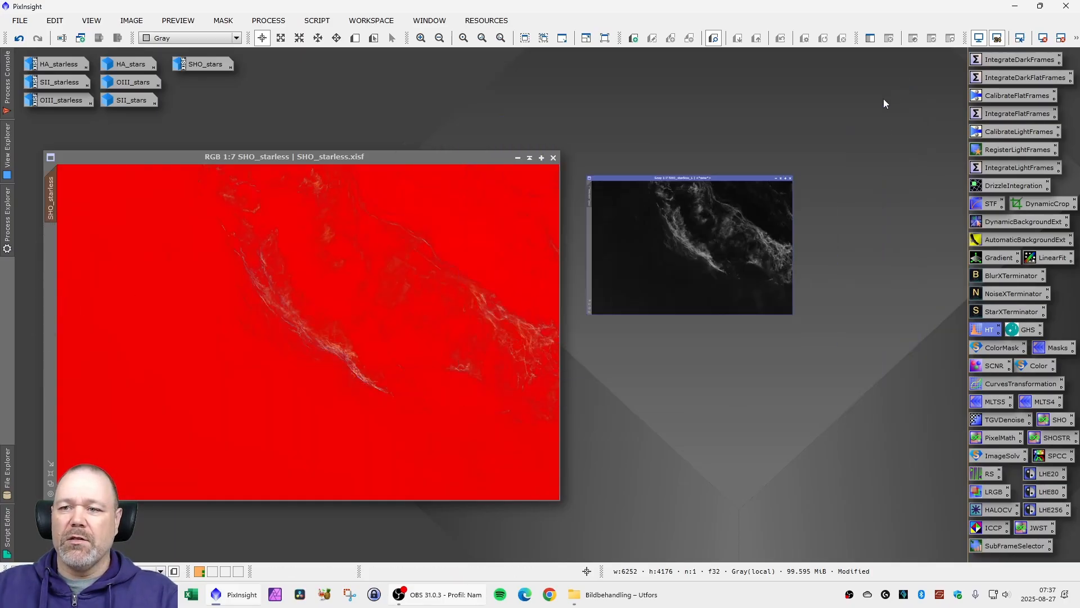
- Park the minimized SHO_starless_L beside the workspace edge, reposition the SHO_starless window, and hide the mask overlay while keeping the mask active
left_click_drag(723, 248, 863, 66)
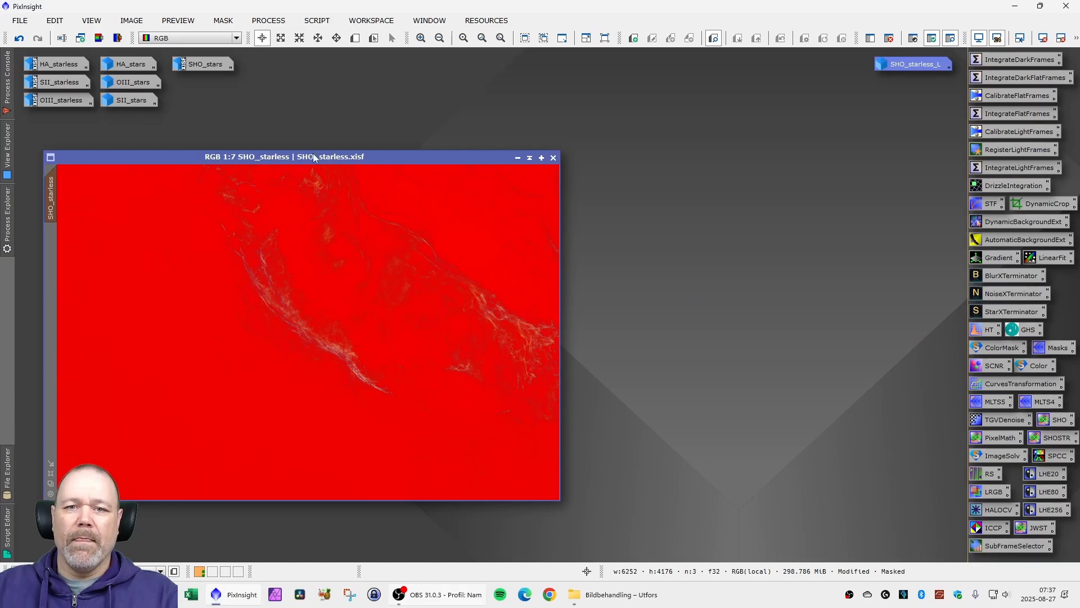
left_click_drag(313, 157, 342, 155)
left_click(225, 21)
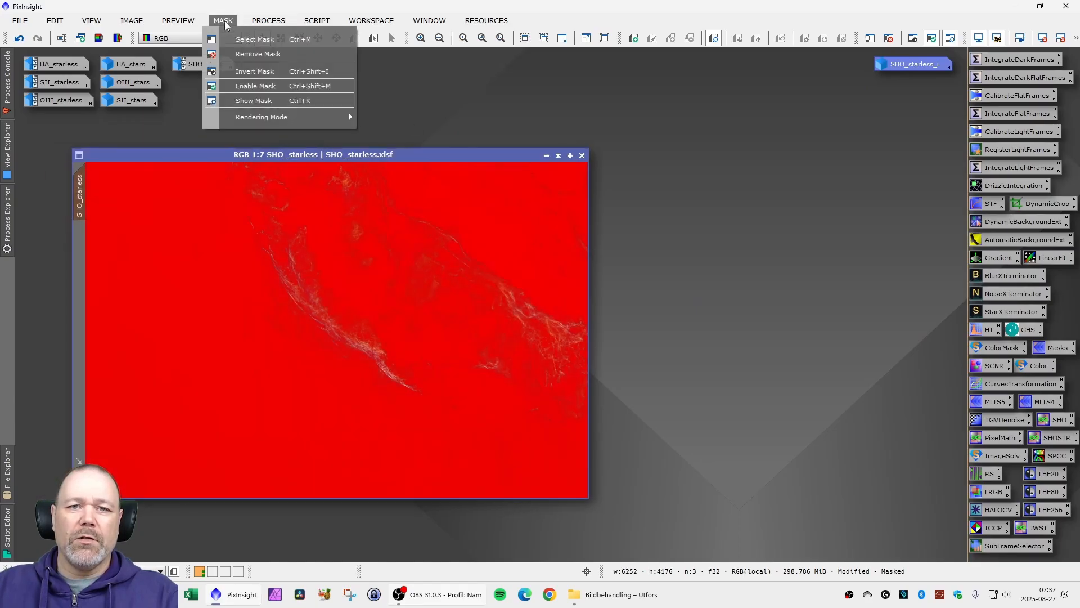
left_click(262, 100)
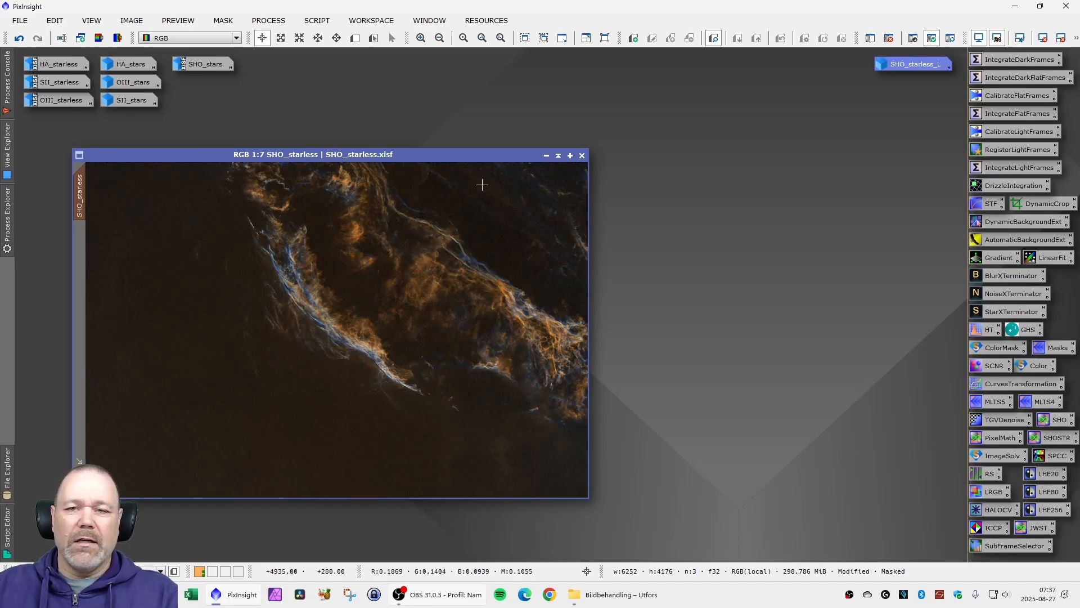
- Sharpen SHO_starless with MultiscaleLinearTransform, using biases 0.100, 0.075, 0.050 and 0.025 on layers 2 to 5, compare before and after, and close the tool
double_click(992, 402)
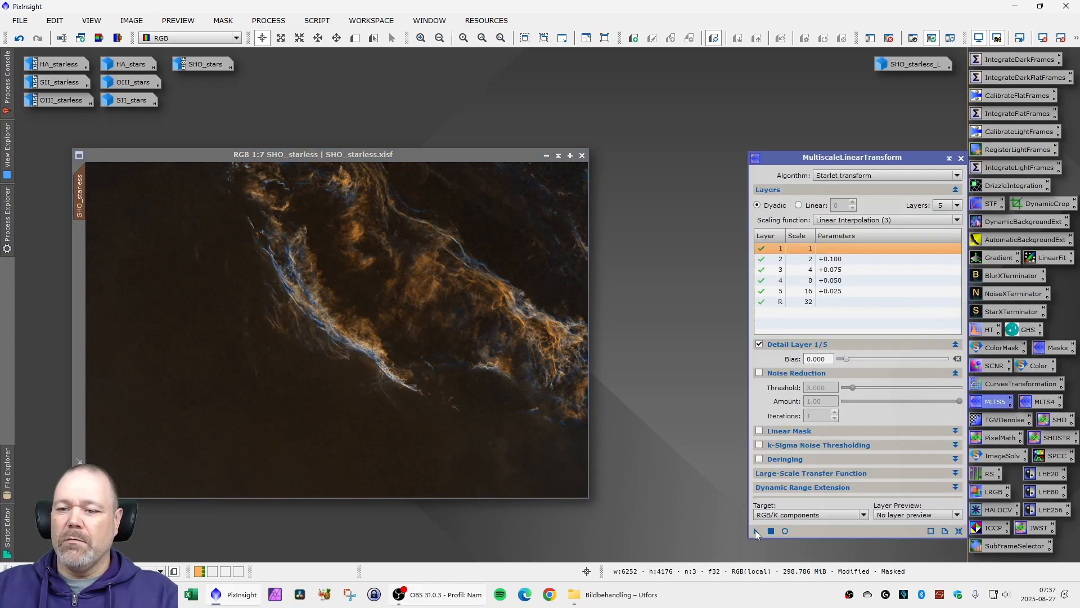
left_click_drag(756, 532, 454, 347)
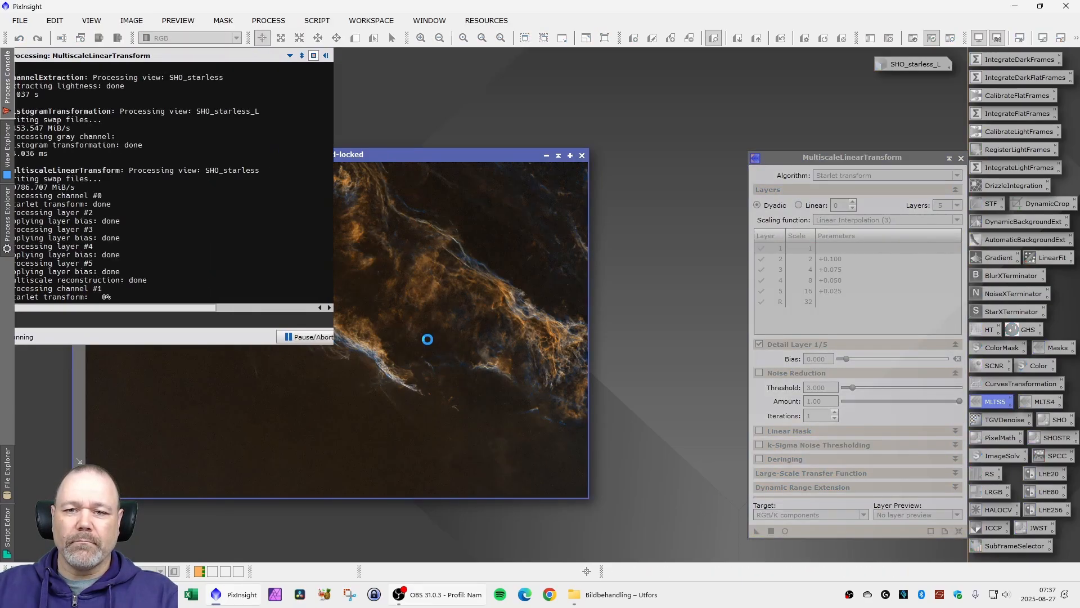
scroll(382, 311, "up", 7)
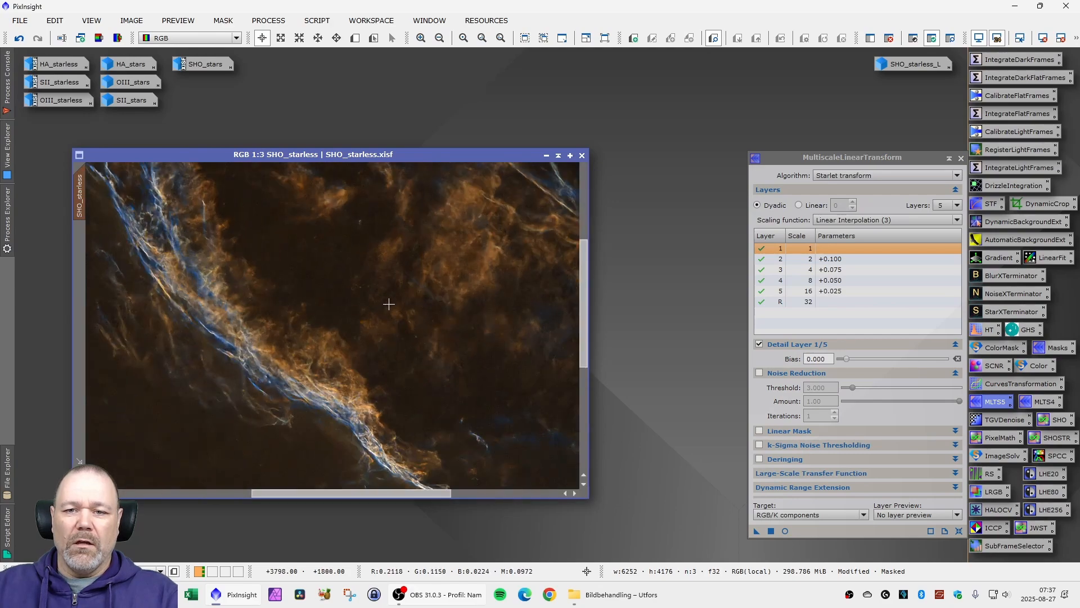
scroll(417, 325, "down", 3)
scroll(251, 371, "up", 3)
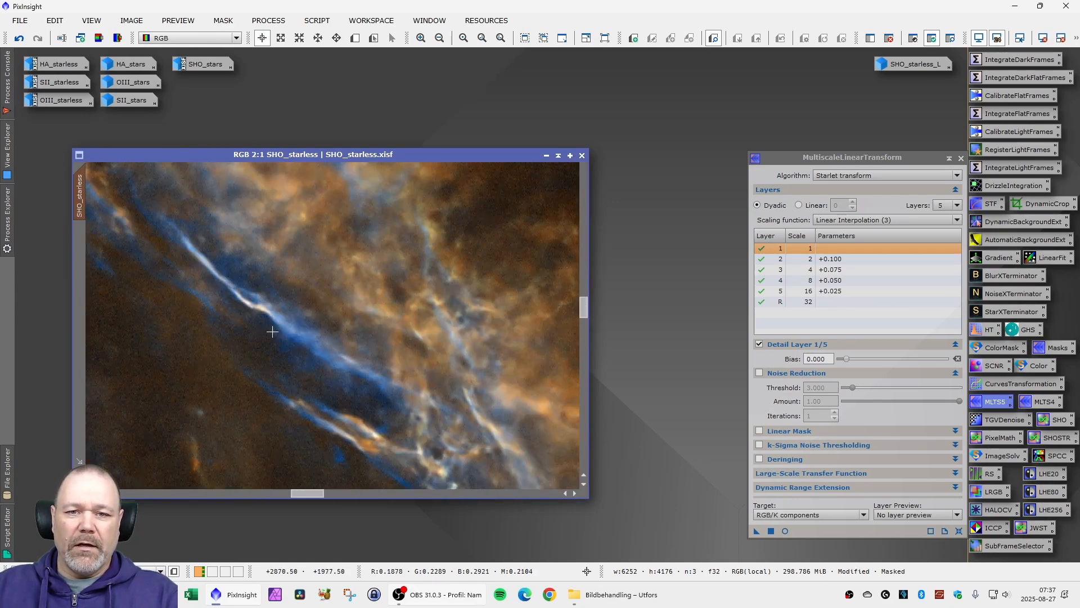
left_click(19, 39)
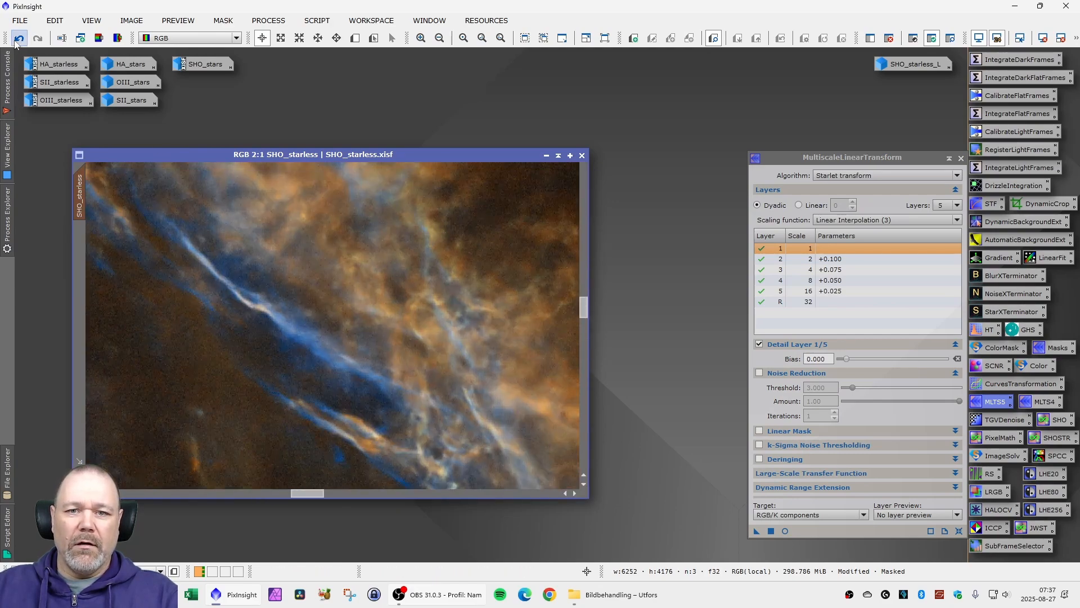
left_click(37, 40)
scroll(413, 289, "down", 8)
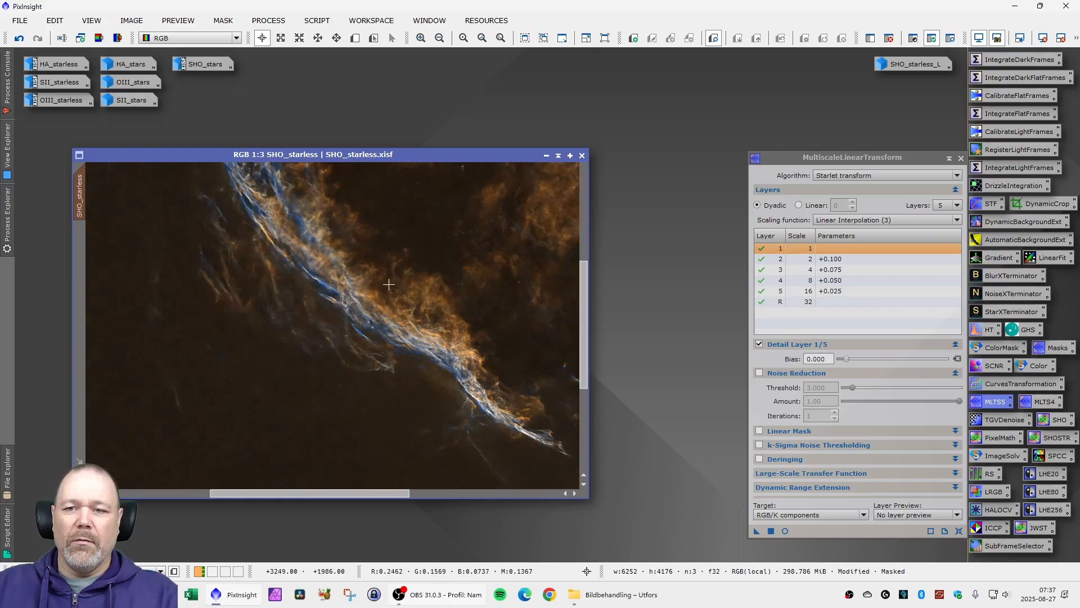
left_click(962, 159)
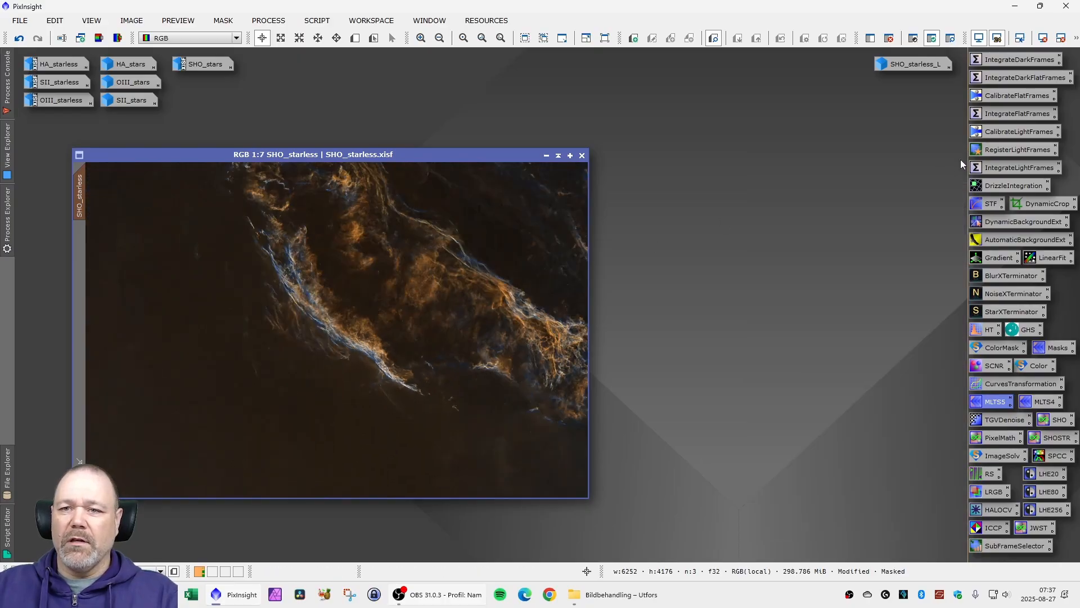
- Remove the luminance mask from SHO_starless and reposition its window
left_click_drag(393, 155, 406, 156)
left_click(223, 20)
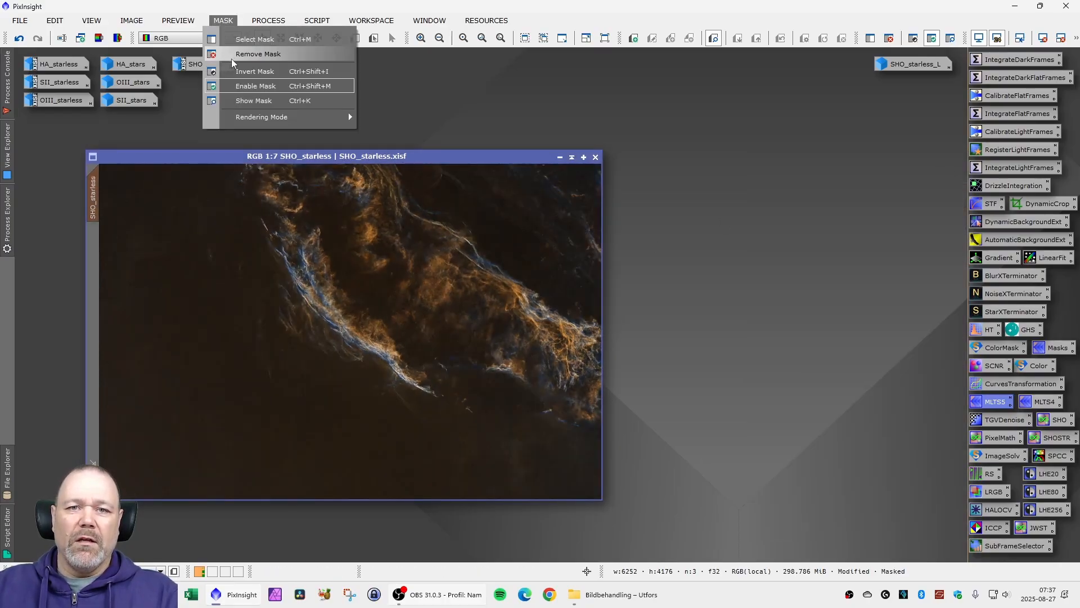
left_click(238, 59)
left_click_drag(267, 157, 260, 146)
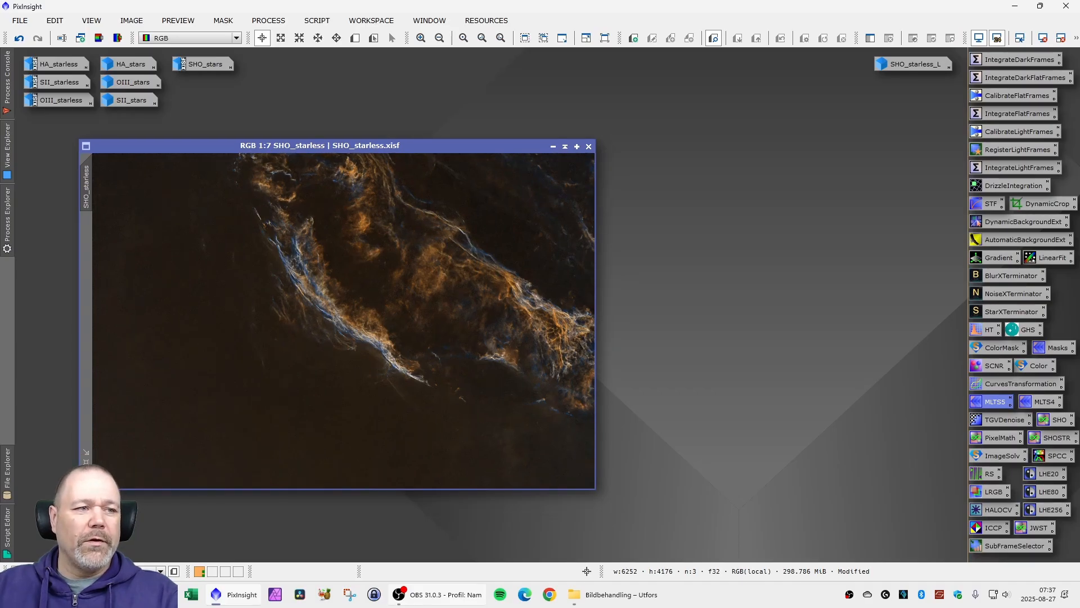
left_click_drag(340, 148, 337, 160)
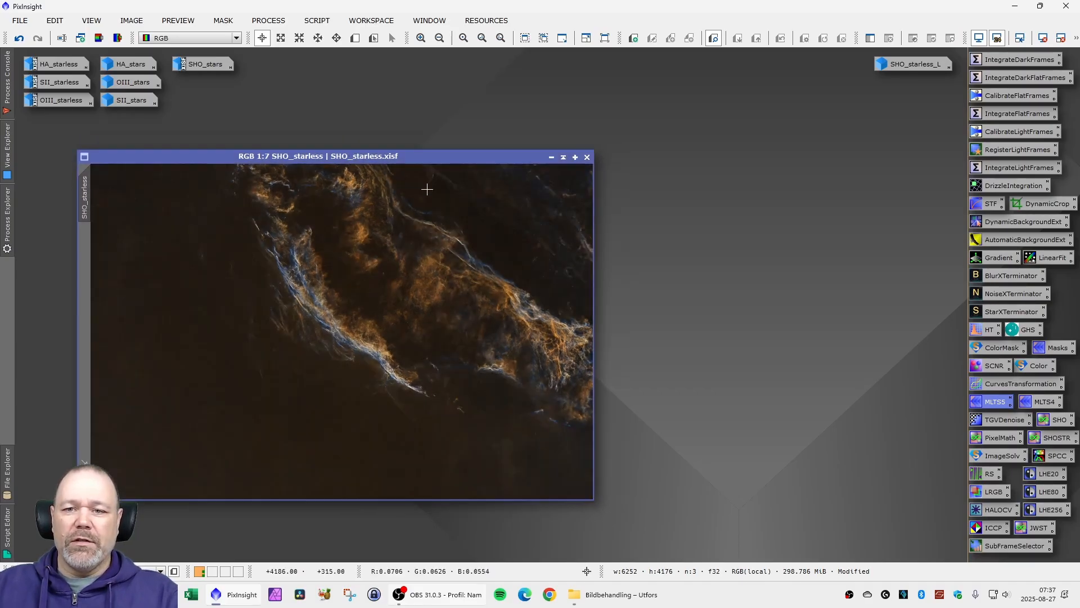
- Denoise SHO_starless with NoiseXTerminator at denoise 0.90 and 2 iterations, and inspect the nebula detail up close
scroll(427, 189, "up", 7)
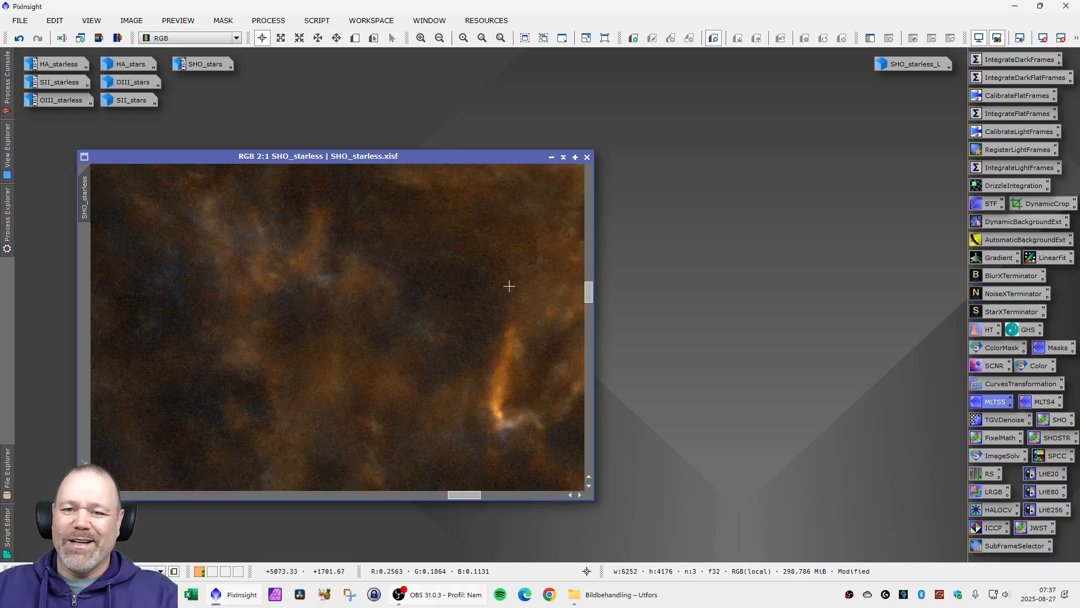
scroll(509, 286, "down", 7)
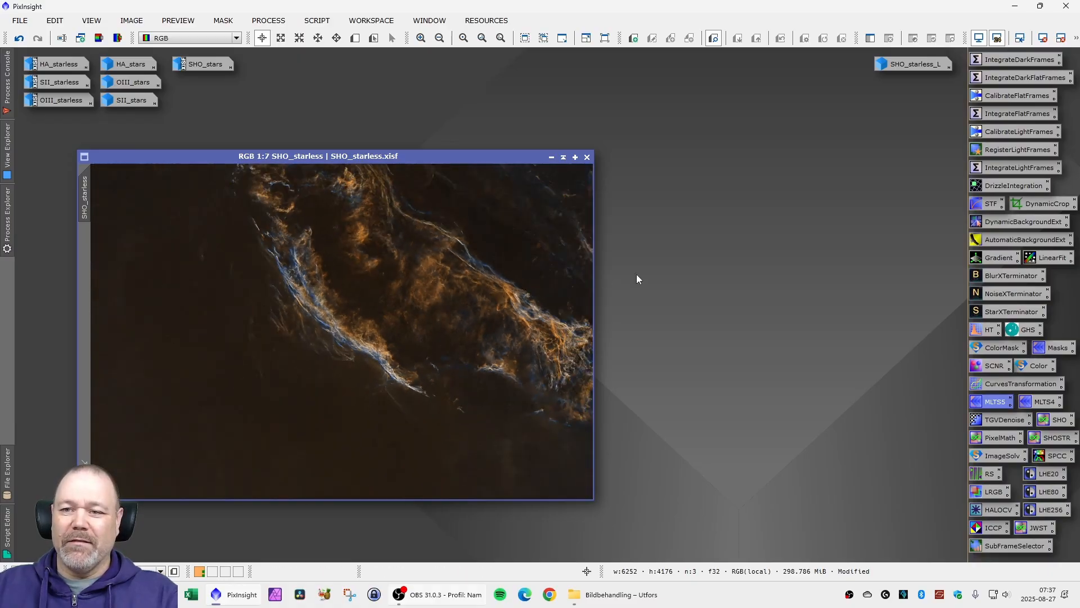
double_click(1009, 298)
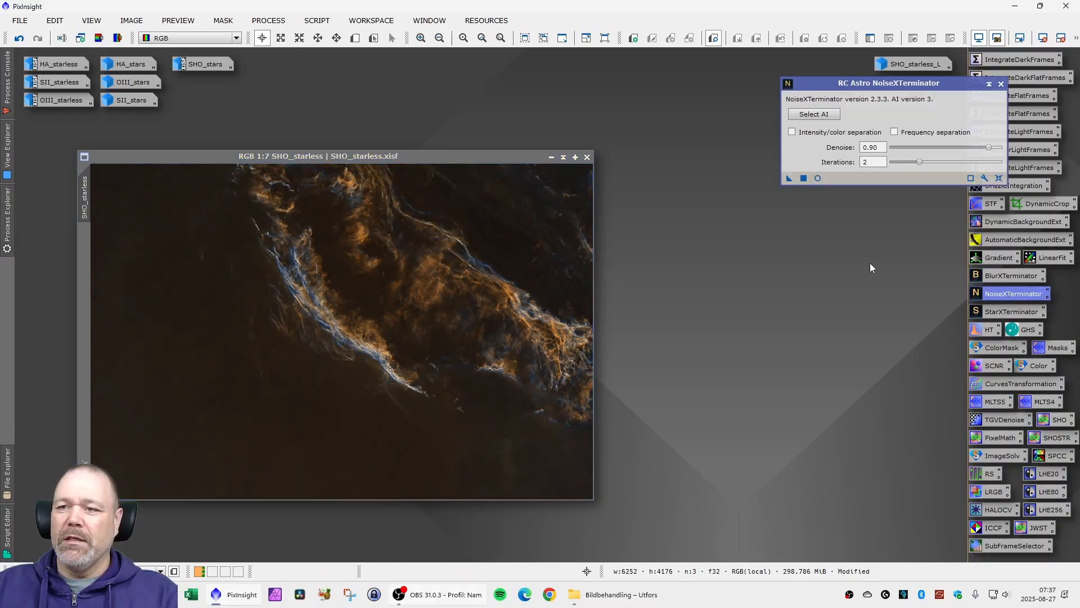
left_click(789, 179)
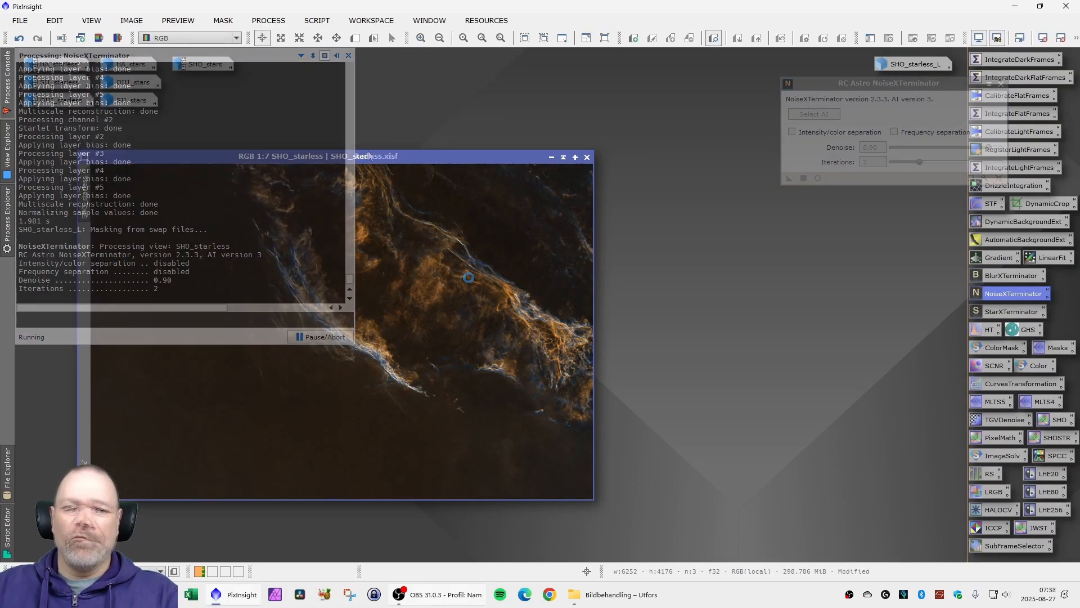
scroll(395, 293, "up", 10)
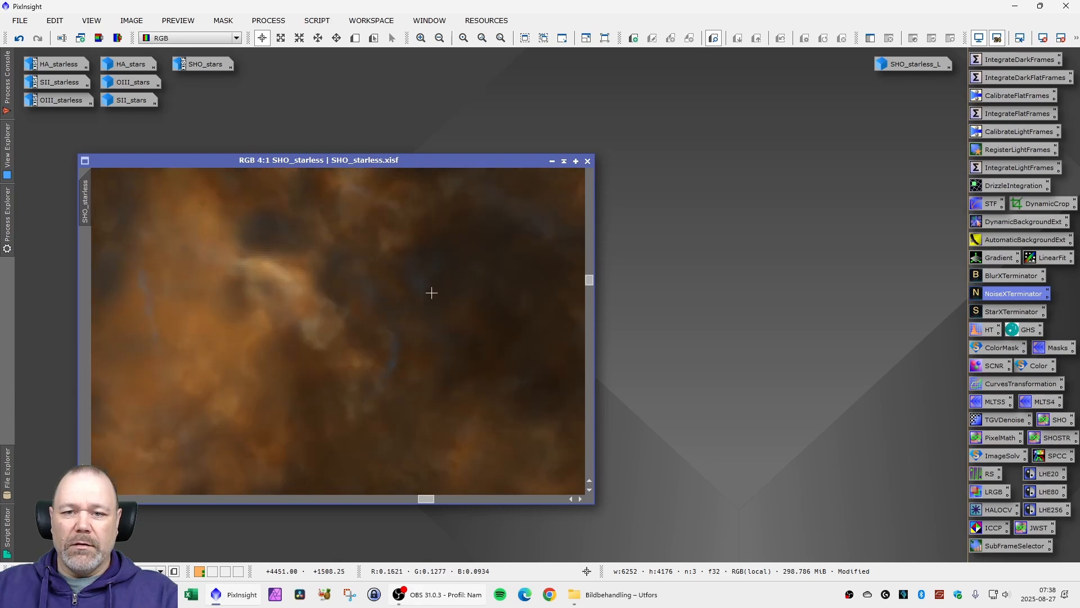
scroll(489, 308, "down", 8)
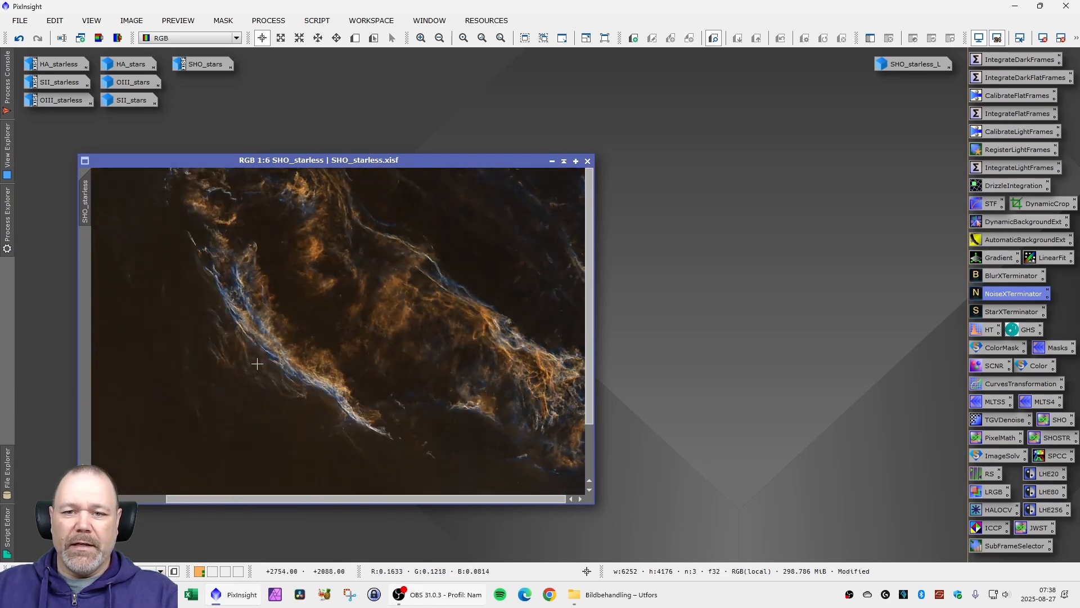
scroll(258, 360, "up", 2)
- Create a range mask from the lum image with RangeSelection limits 0.10 and 0.67 under real-time preview, and close the tool and preview
left_click_drag(352, 120, 375, 122)
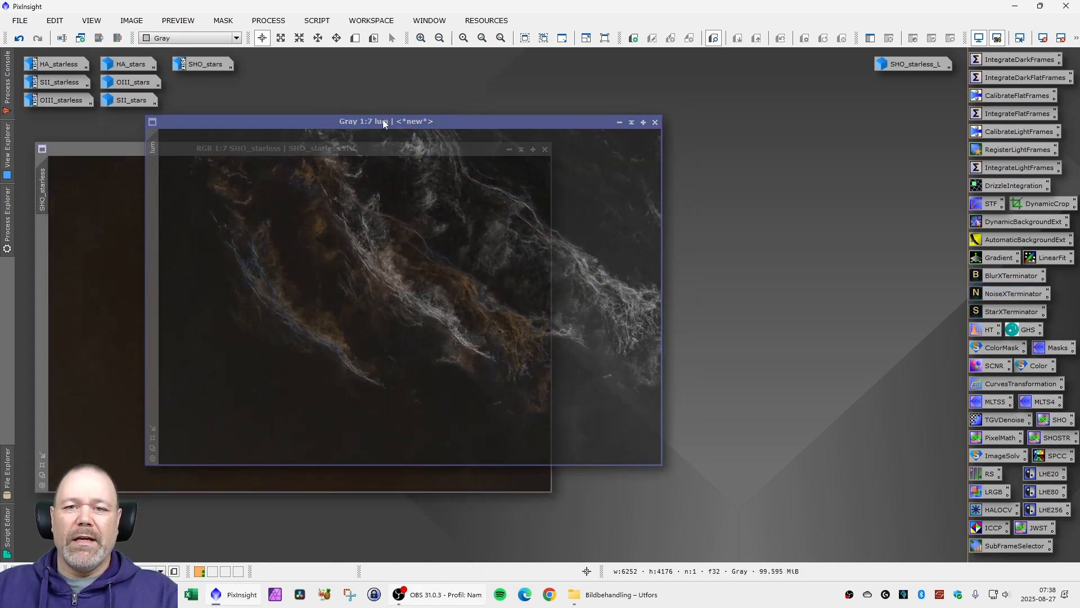
mouse_move(305, 124)
left_mouse_down()
mouse_move(254, 128)
mouse_move(305, 126)
left_mouse_up()
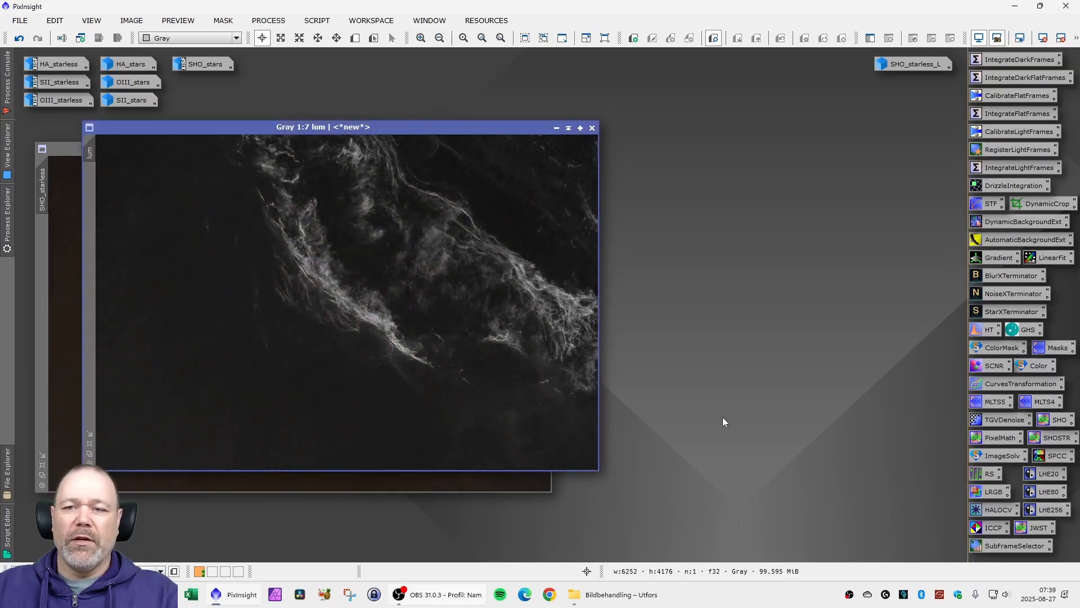
double_click(992, 471)
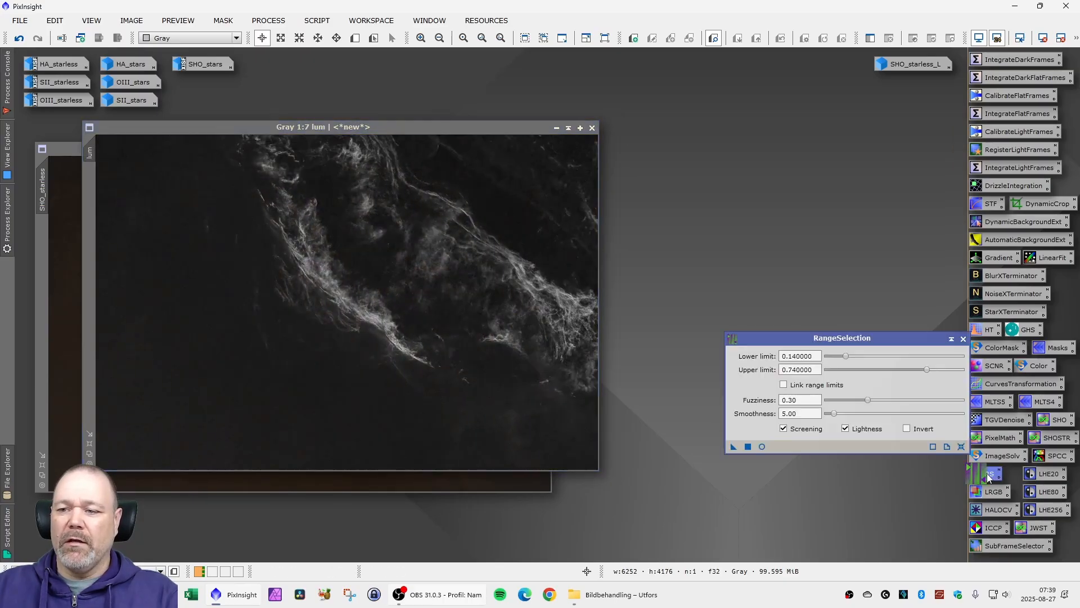
left_click(761, 446)
left_click_drag(440, 57, 466, 98)
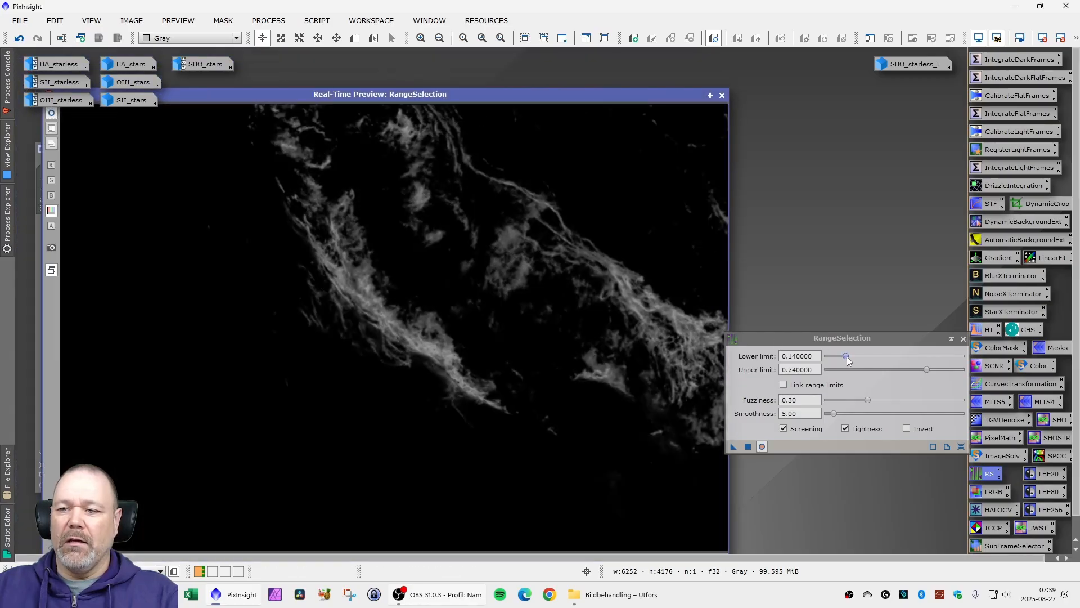
mouse_move(848, 360)
left_mouse_down()
mouse_move(829, 360)
mouse_move(840, 362)
left_mouse_up()
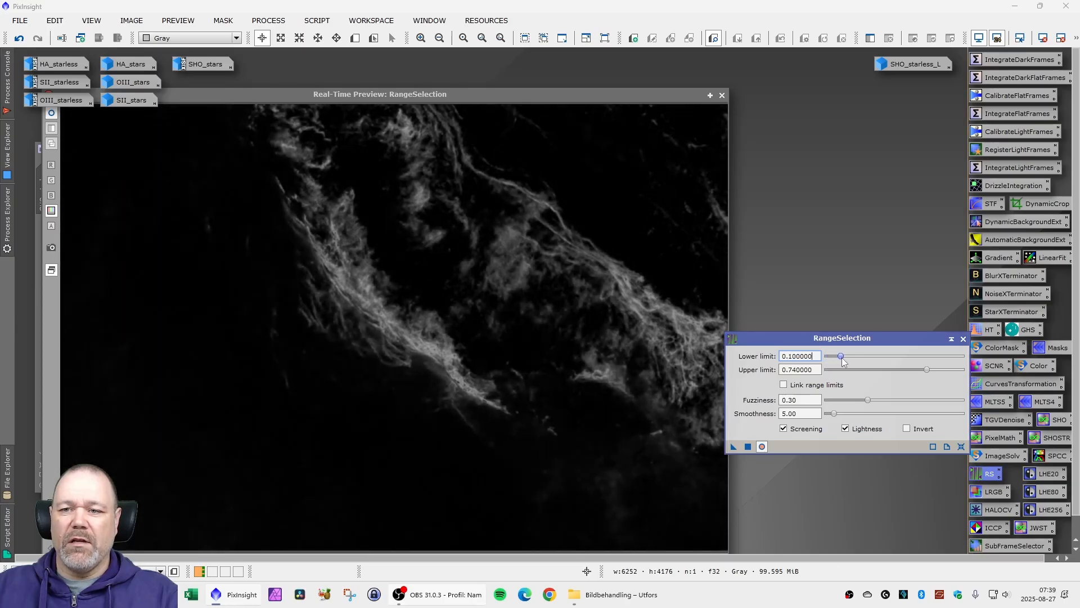
mouse_move(926, 370)
left_mouse_down()
mouse_move(907, 368)
mouse_move(920, 376)
left_mouse_up()
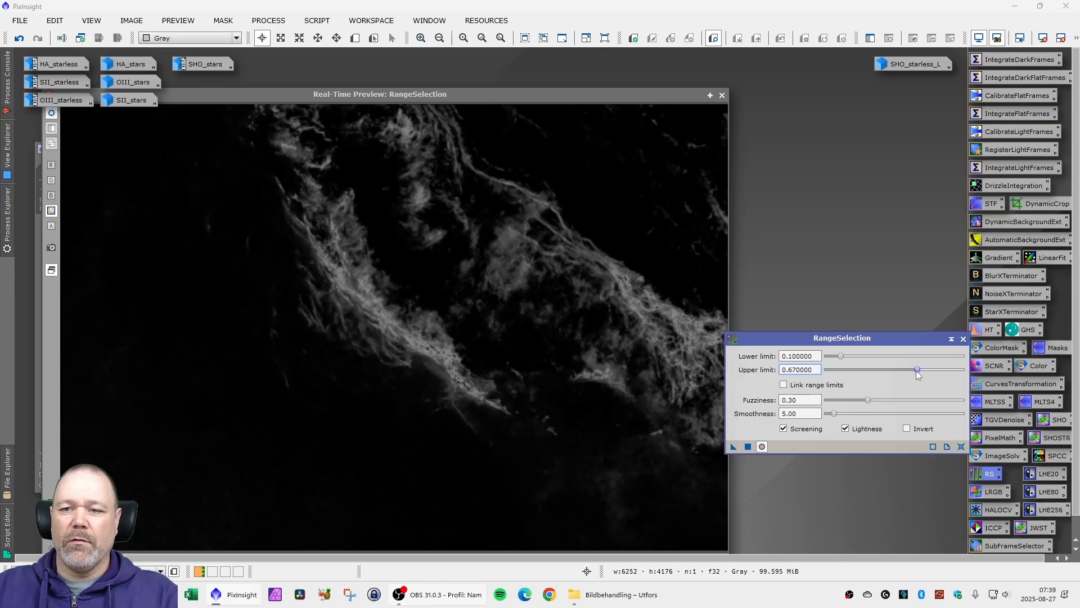
left_click(748, 446)
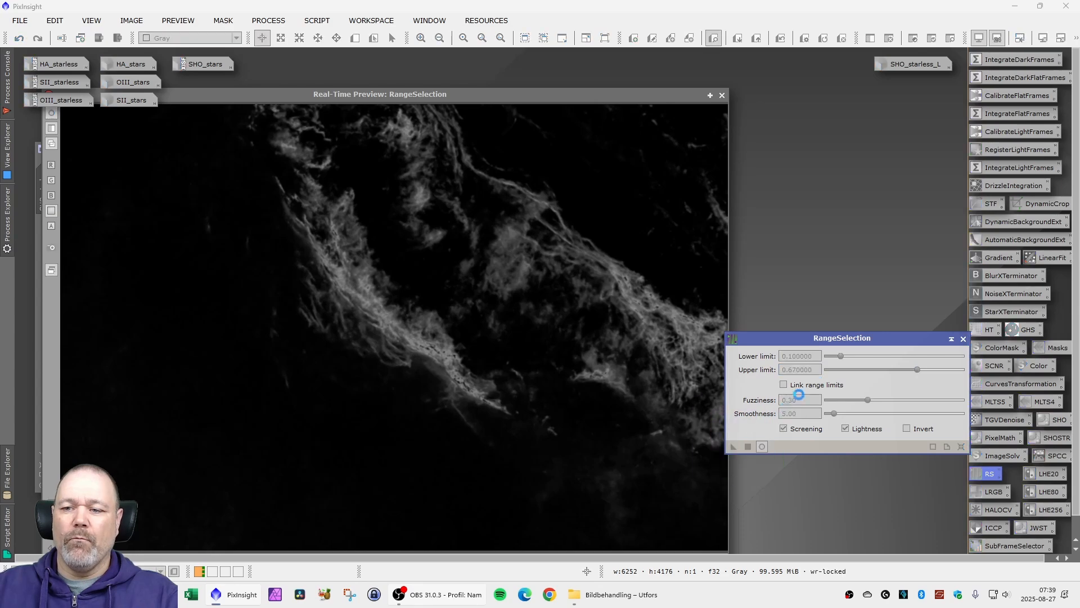
left_click(963, 340)
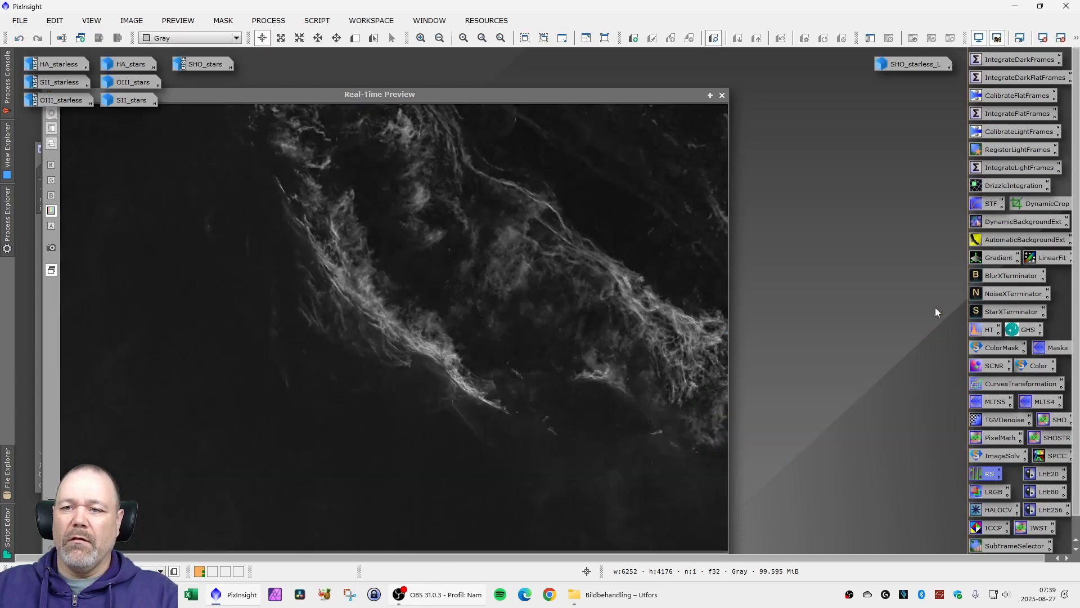
left_click(722, 95)
- Apply range_mask as a mask on the lum image, minimize it, and park it beside SHO_starless_L
left_click_drag(371, 129, 692, 179)
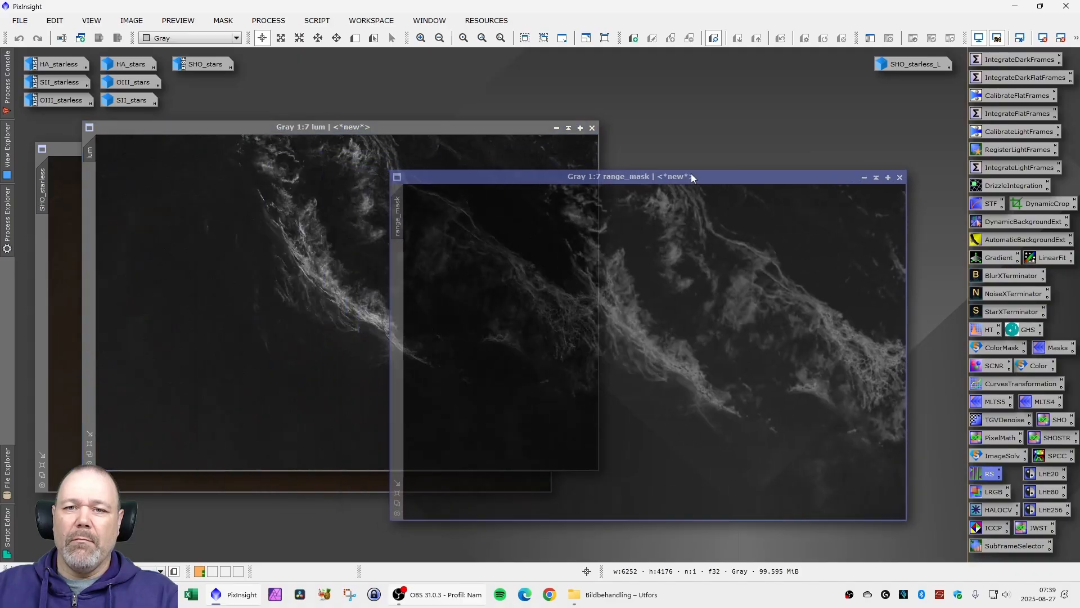
left_click_drag(480, 130, 491, 133)
left_click(669, 181)
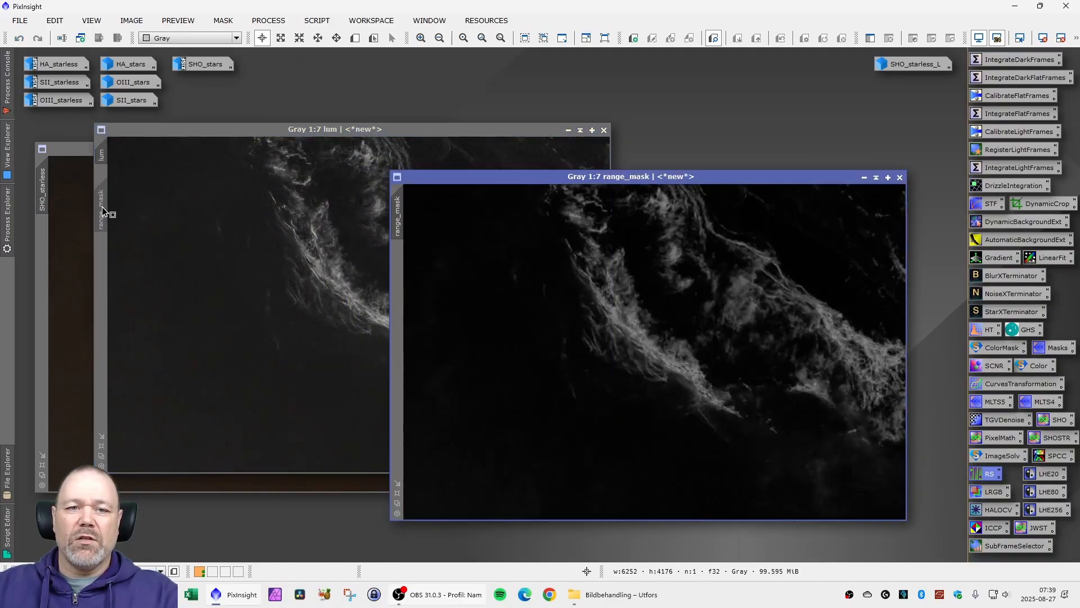
left_click_drag(103, 207, 103, 208)
left_click(864, 177)
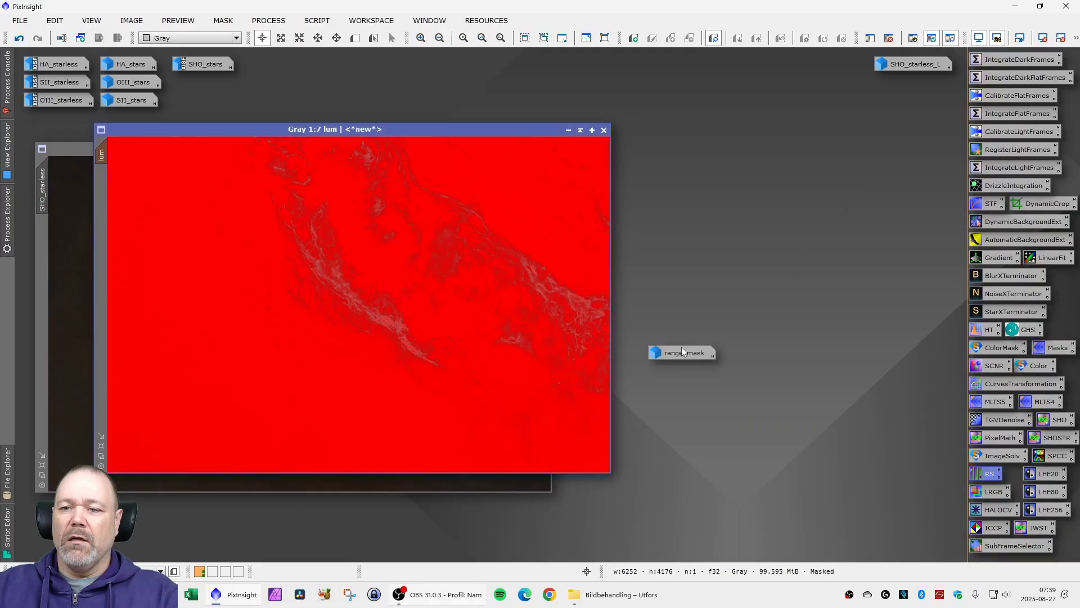
left_click_drag(682, 349, 827, 65)
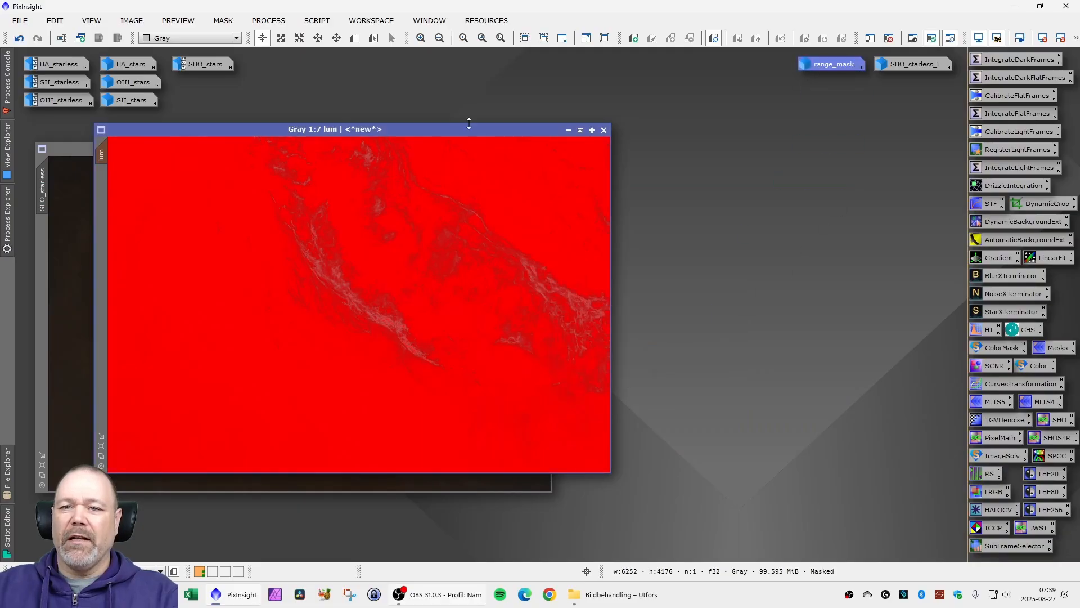
- Reposition the lum window and hide its red mask overlay while keeping the mask active
left_click_drag(399, 129, 459, 124)
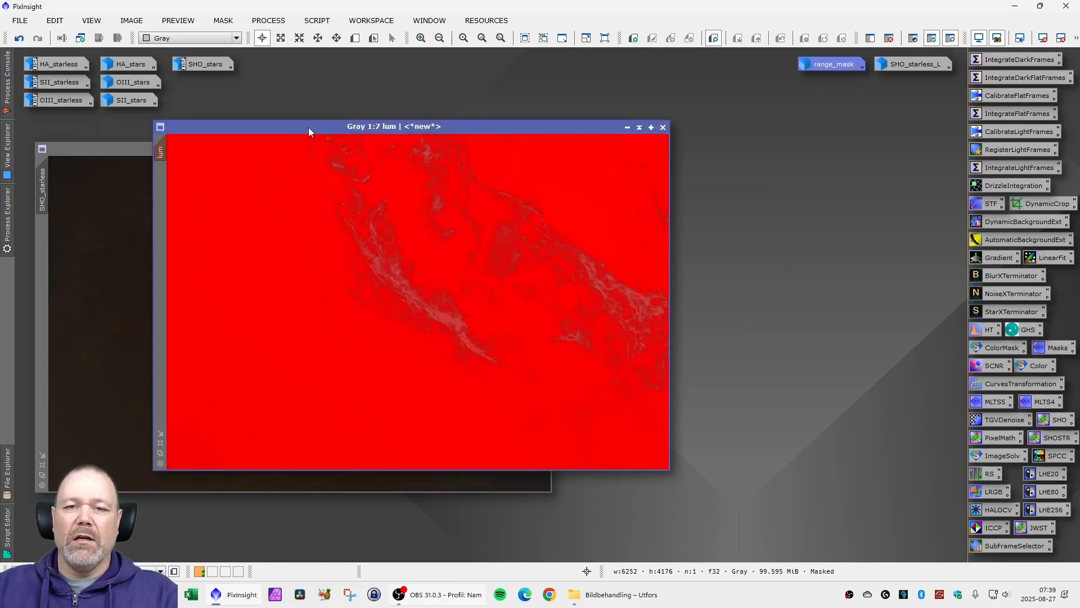
left_click_drag(309, 127, 377, 124)
left_click(223, 20)
left_click(249, 96)
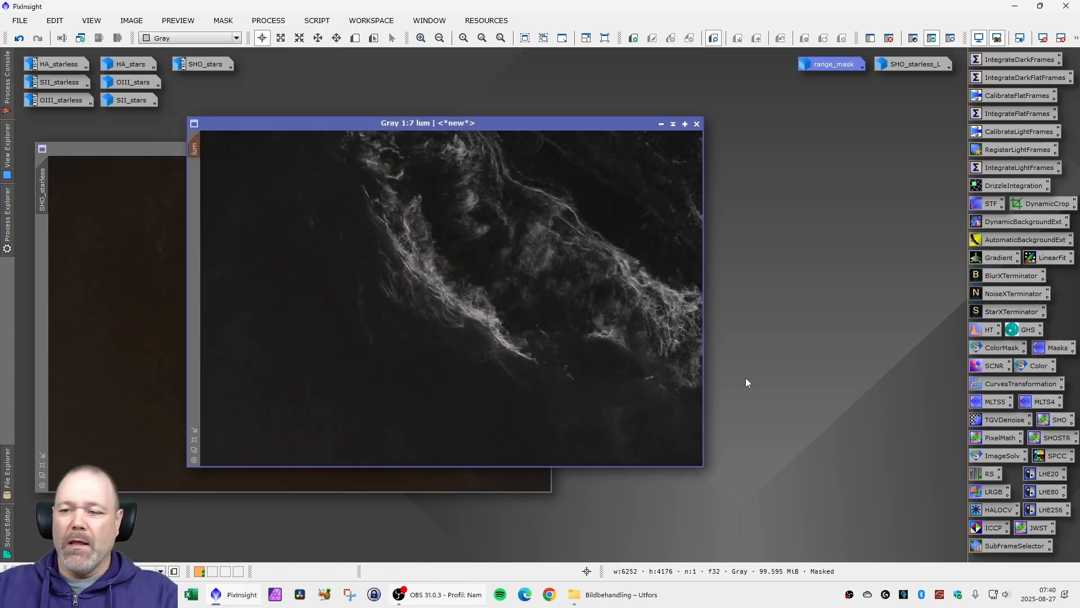
- Apply LocalHistogramEqualization to the masked lum image with kernel radius 20, contrast limit 2.0 and amount 0.300, and inspect the filaments up close
double_click(1042, 475)
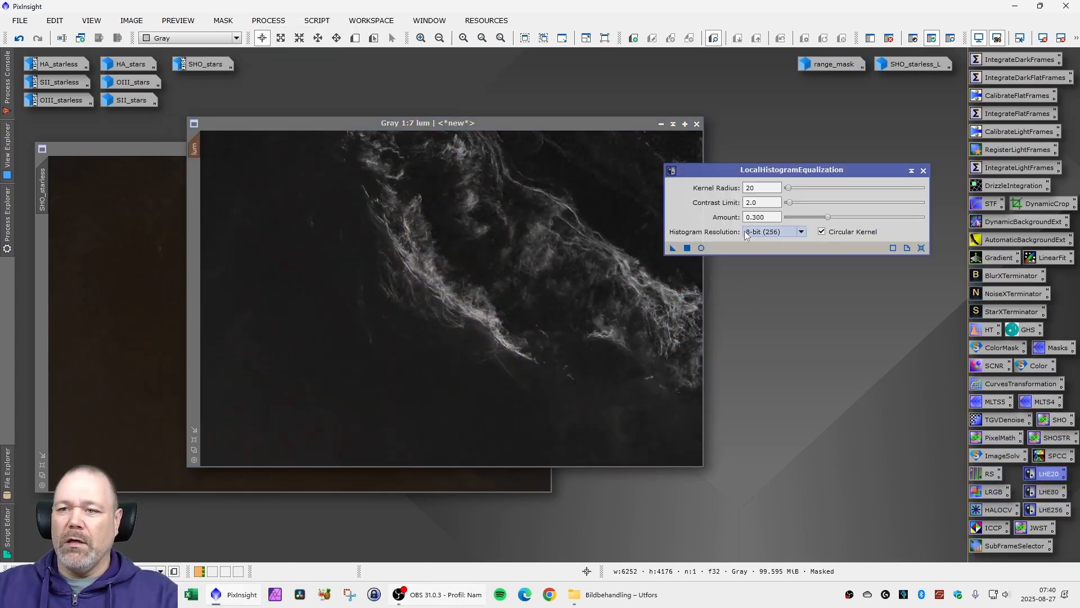
left_click(674, 248)
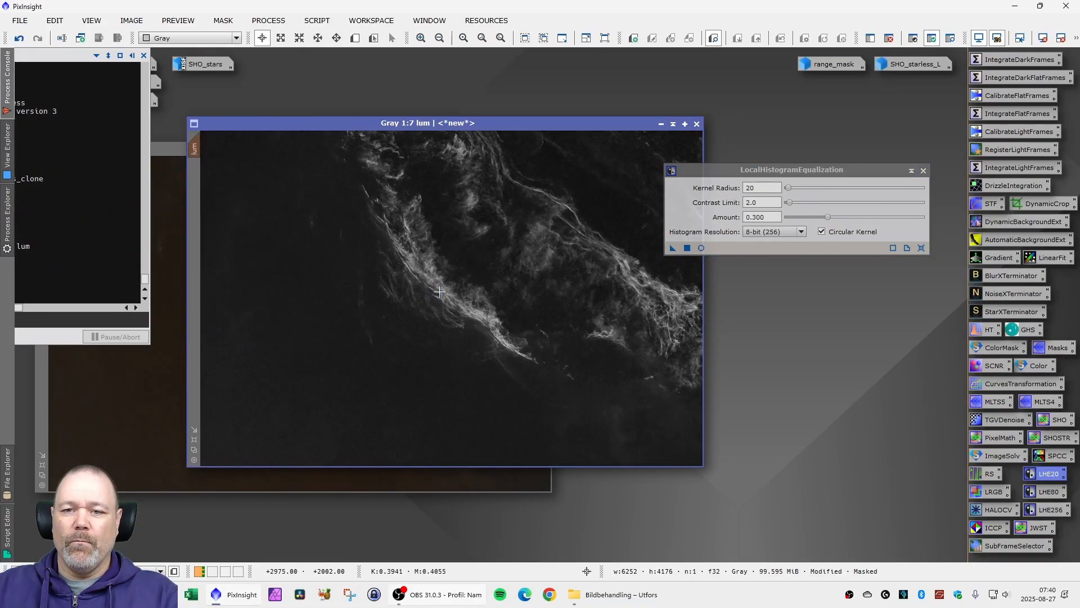
scroll(463, 286, "up", 3)
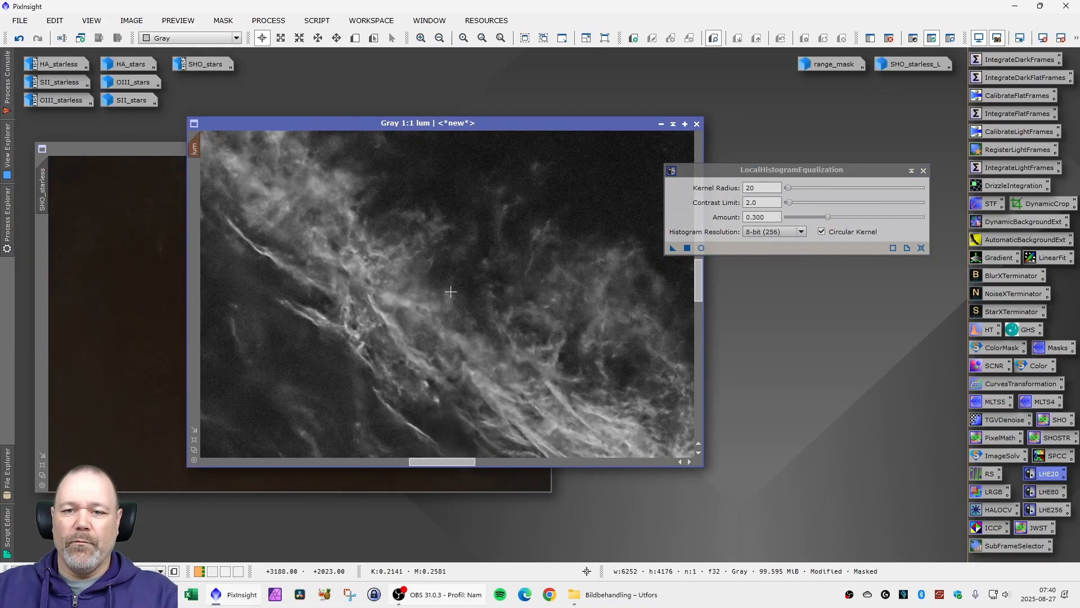
- Compare the lum filaments with and without the radius-20 equalization, keep the effect, and close the tool
left_click(17, 39)
left_click(39, 40)
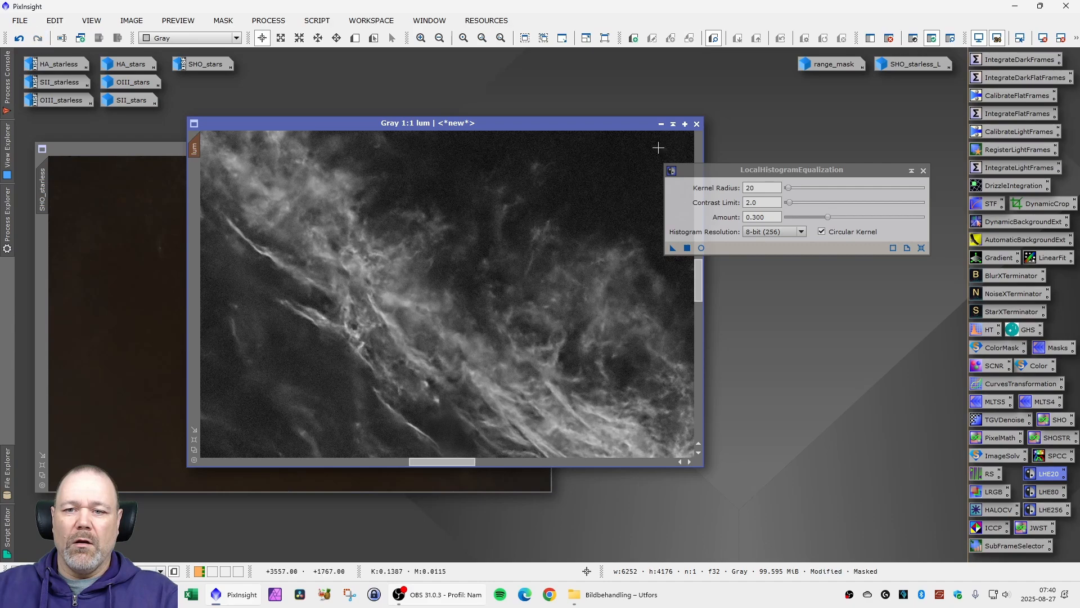
scroll(552, 282, "down", 6)
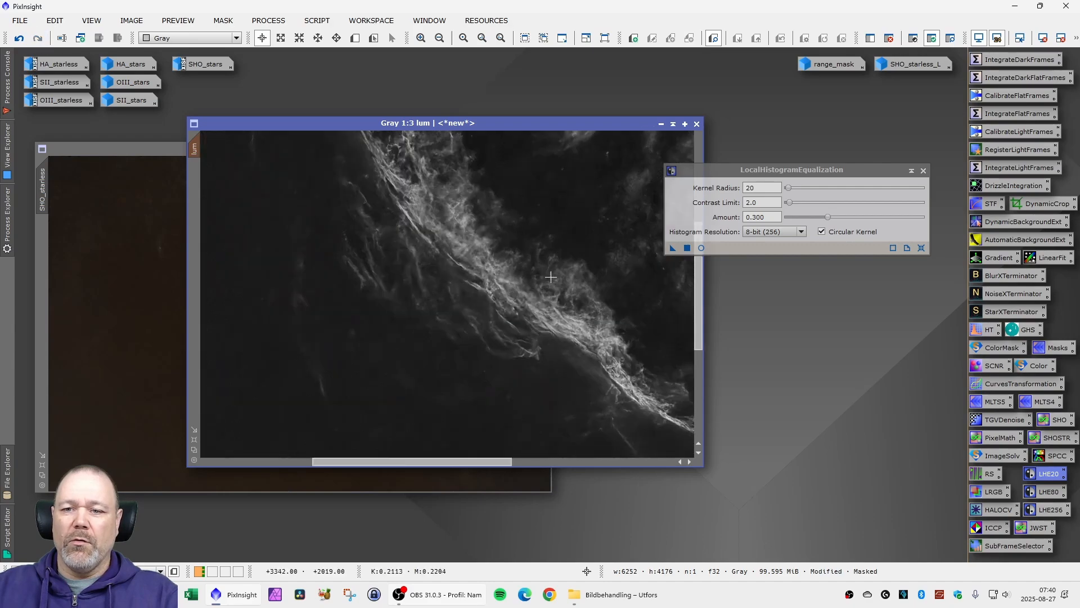
left_click(924, 170)
- Apply LocalHistogramEqualization to the masked lum image with kernel radius 80, contrast limit 2.0 and amount 0.300, and close the tool
double_click(1052, 492)
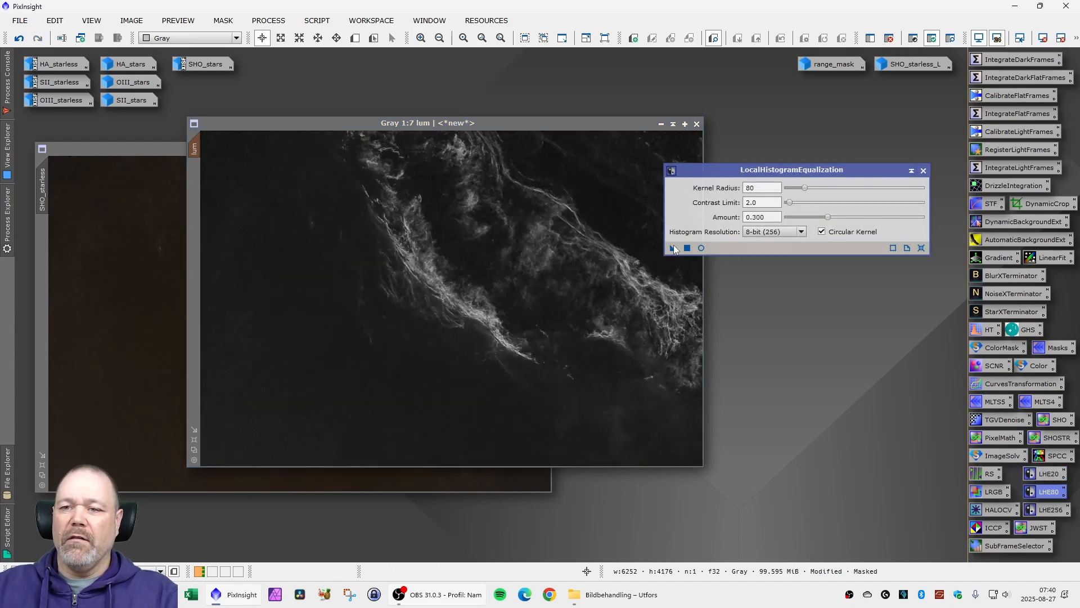
left_click_drag(673, 248, 472, 256)
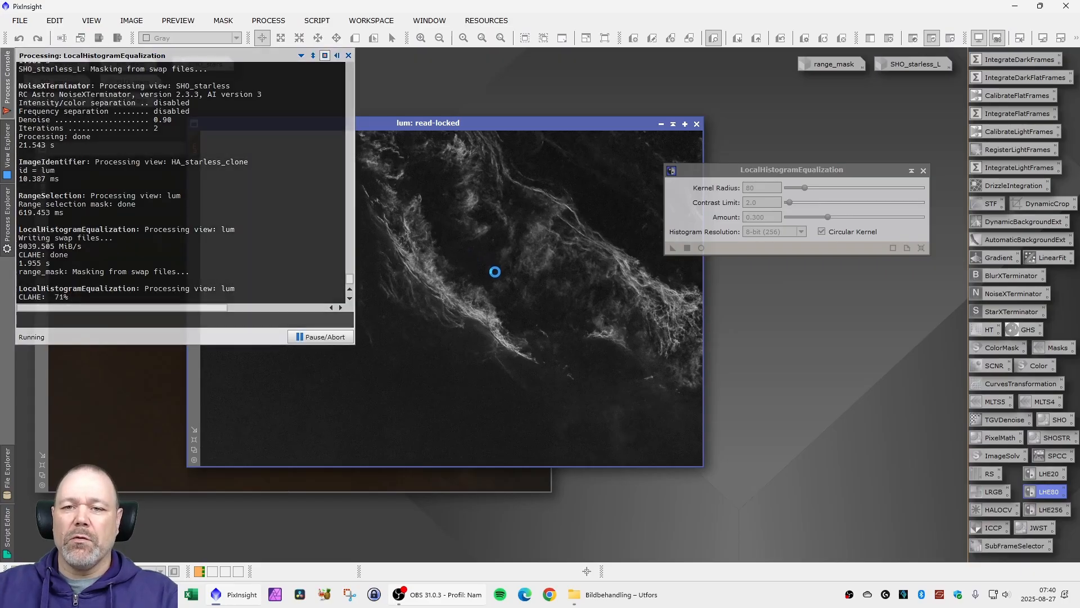
left_click(923, 170)
- Remove the range mask from the lum image and reposition its window
left_click_drag(476, 126, 425, 124)
left_click(223, 20)
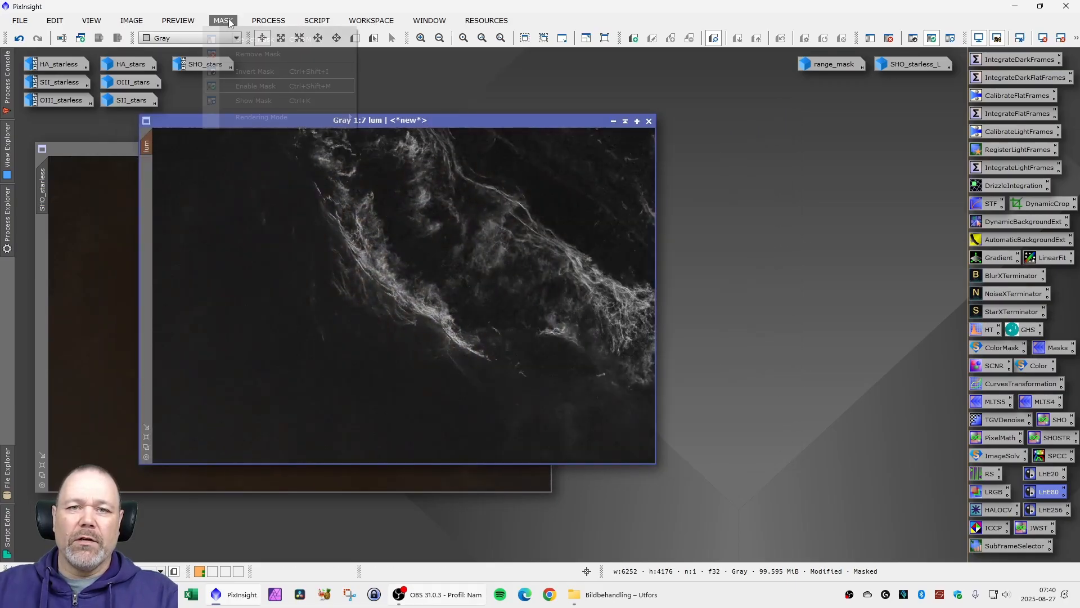
left_click(232, 55)
left_click_drag(313, 119, 329, 119)
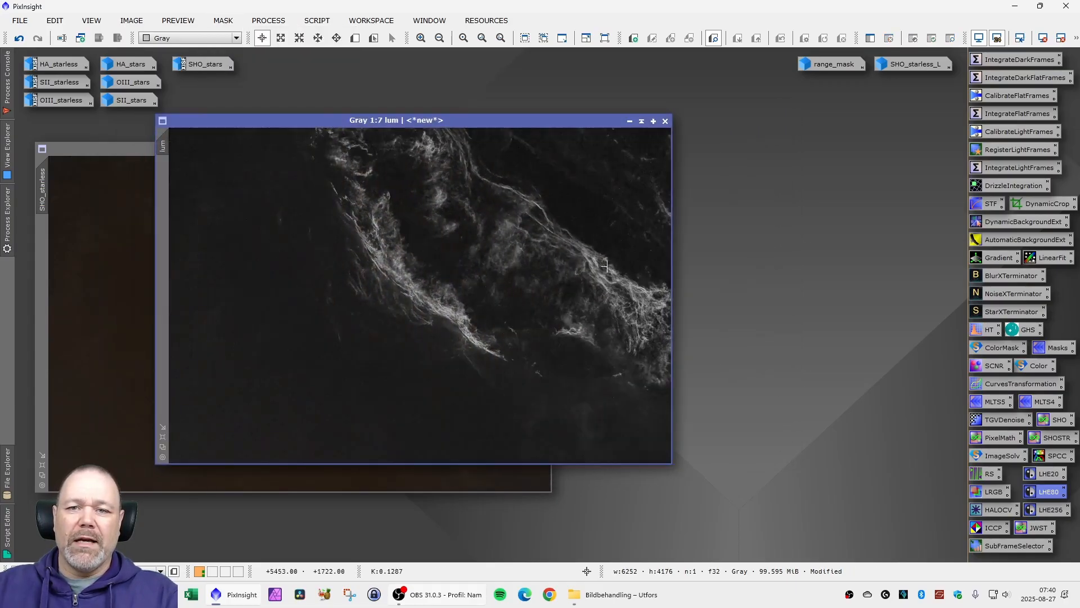
- Sharpen lum using the four-layer MultiscaleLinearTransform preset, bias +0.050 on layer 2 and +0.025 on layer 3, compare before and after, and close it
double_click(1038, 403)
left_click_drag(757, 531, 451, 281)
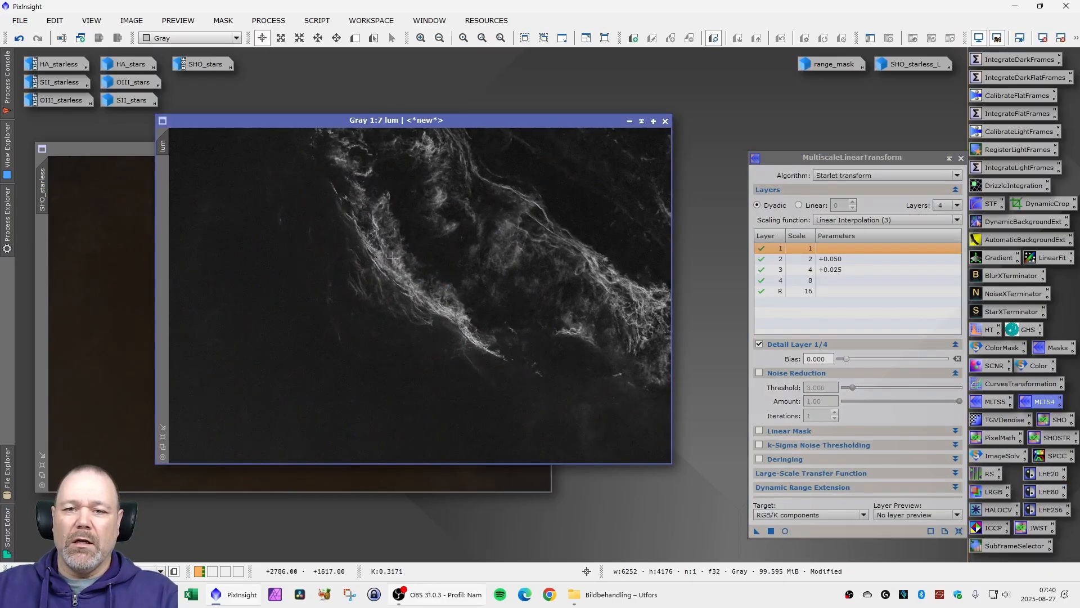
scroll(392, 257, "up", 8)
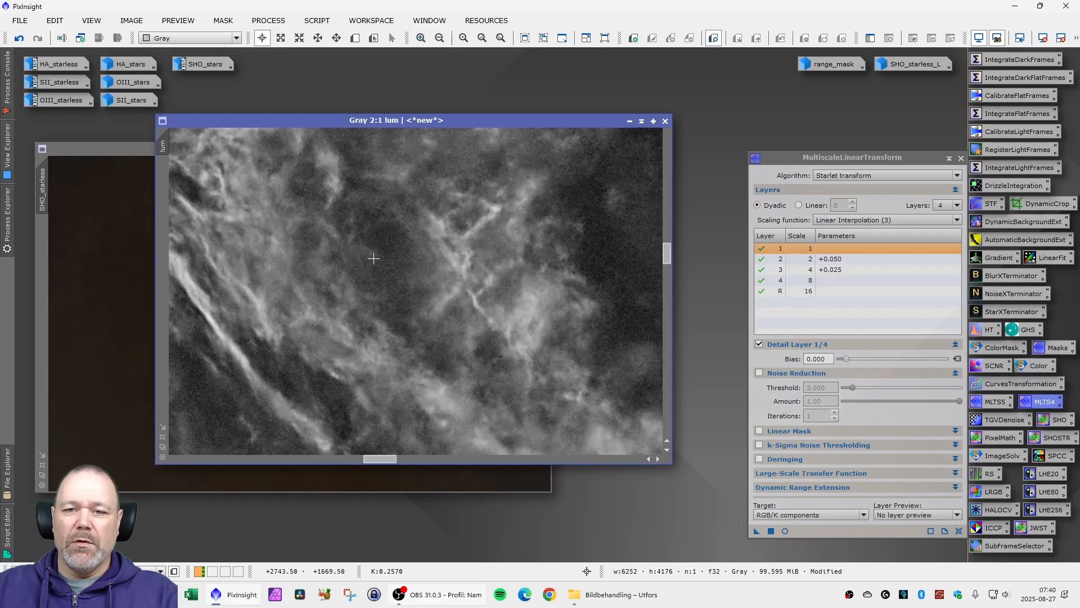
left_click(22, 41)
left_click(40, 40)
scroll(484, 293, "down", 8)
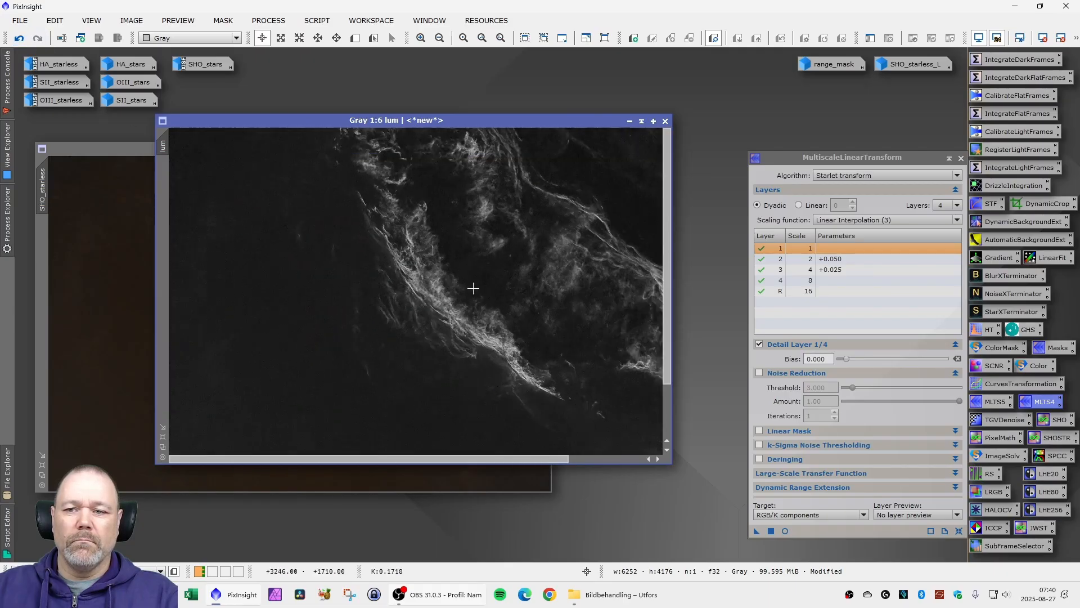
left_click(961, 158)
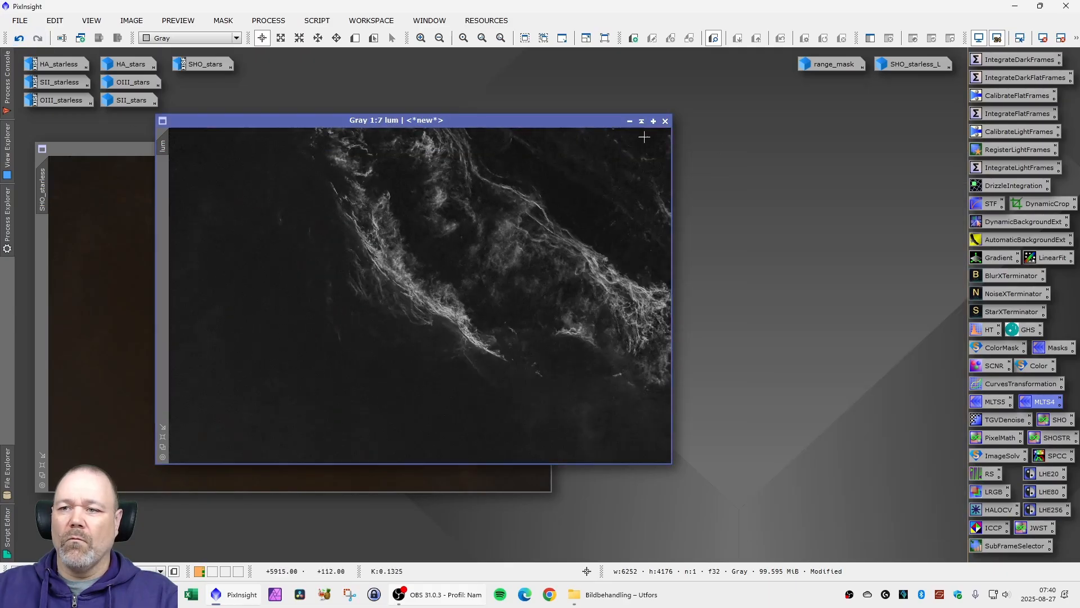
- Place lum beside SHO_starless and apply LRGBCombination to SHO_starless with lum as the only L source, lightness and saturation 0.500
left_click_drag(444, 122, 572, 123)
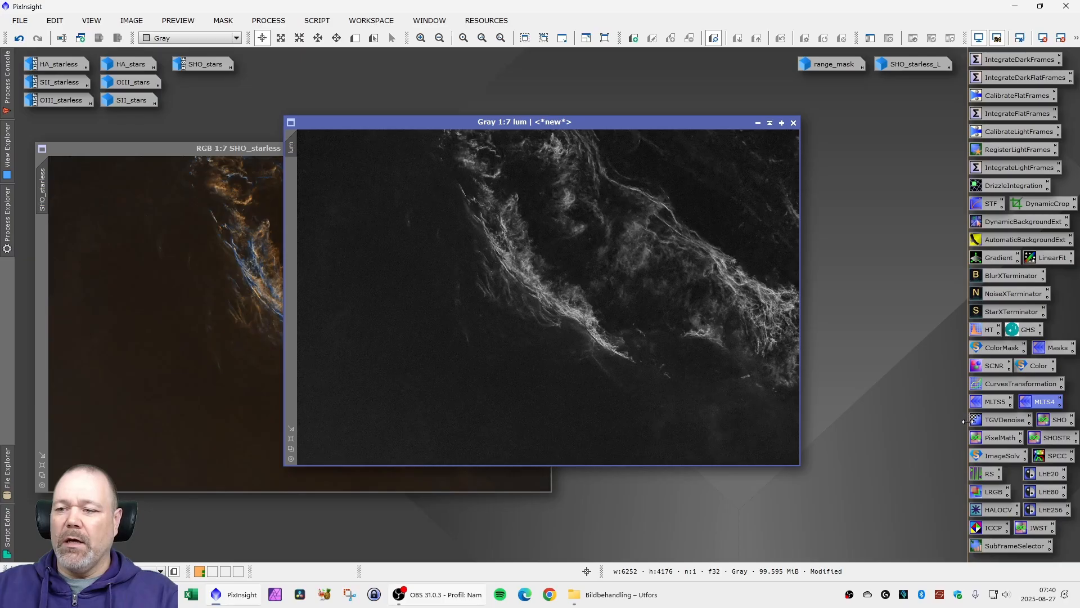
double_click(988, 495)
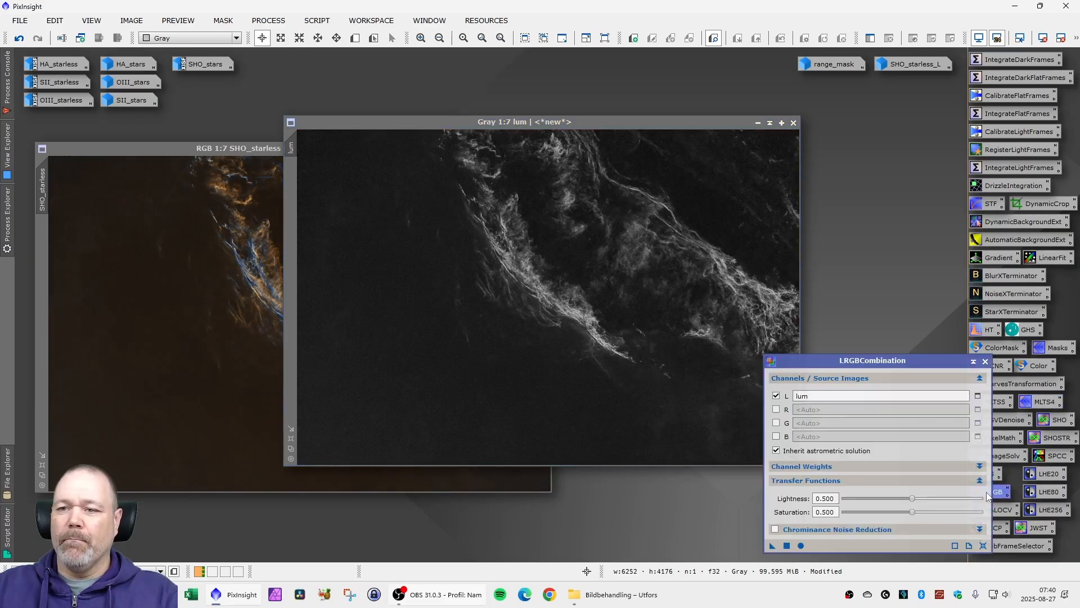
left_click_drag(853, 361, 770, 235)
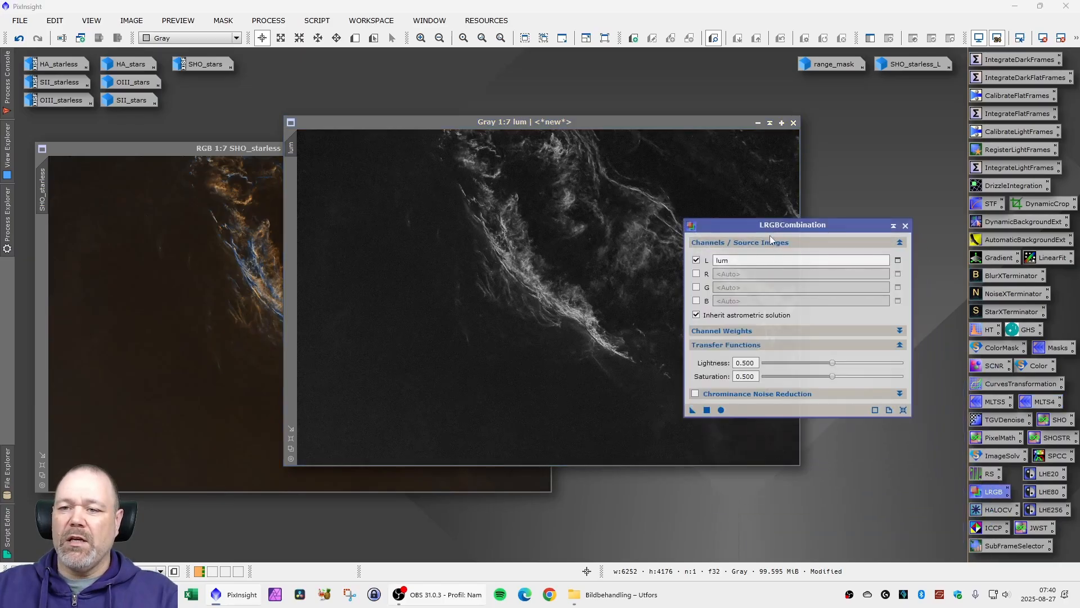
left_click_drag(549, 122, 827, 84)
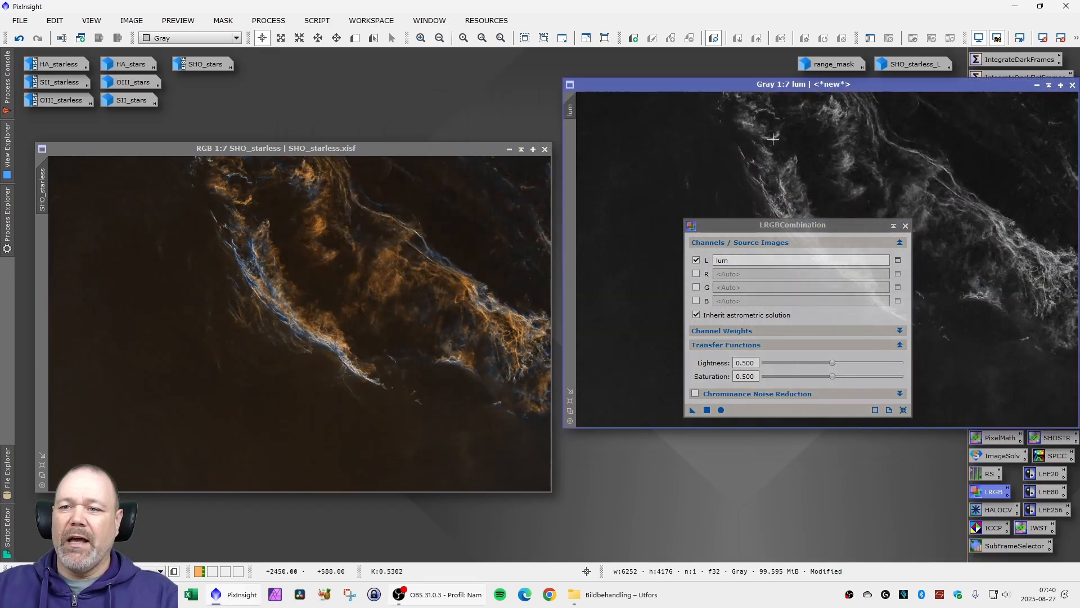
left_click_drag(773, 228, 753, 292)
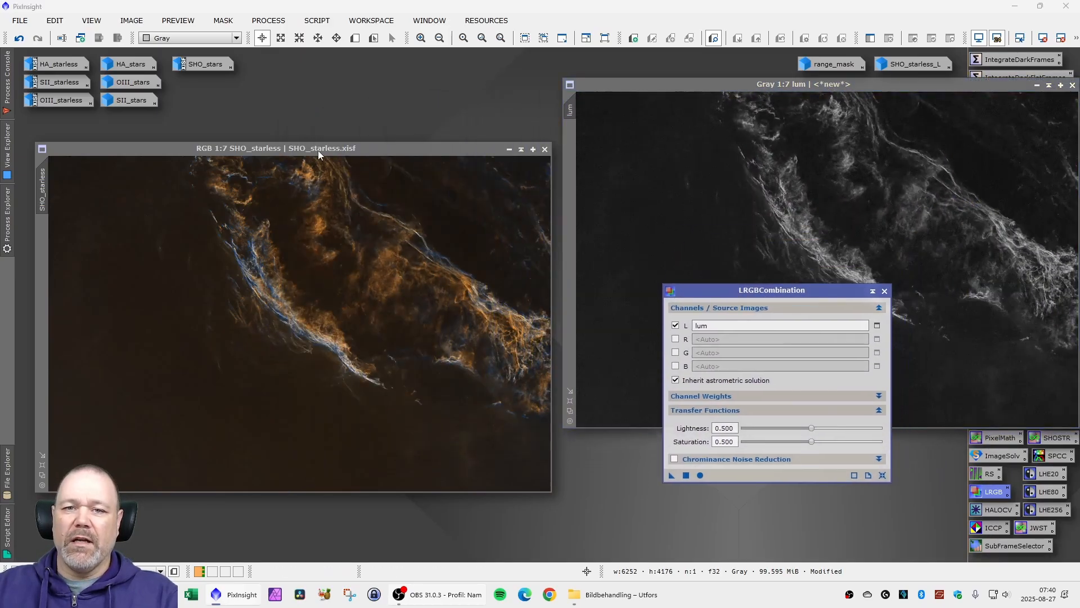
left_click_drag(319, 150, 322, 151)
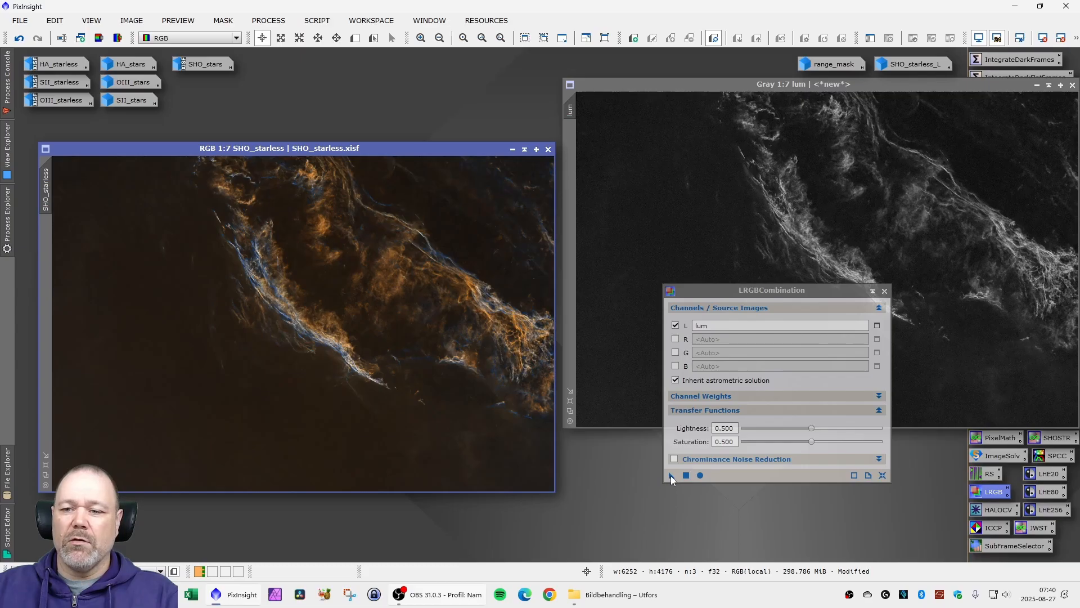
left_click_drag(671, 475, 338, 332)
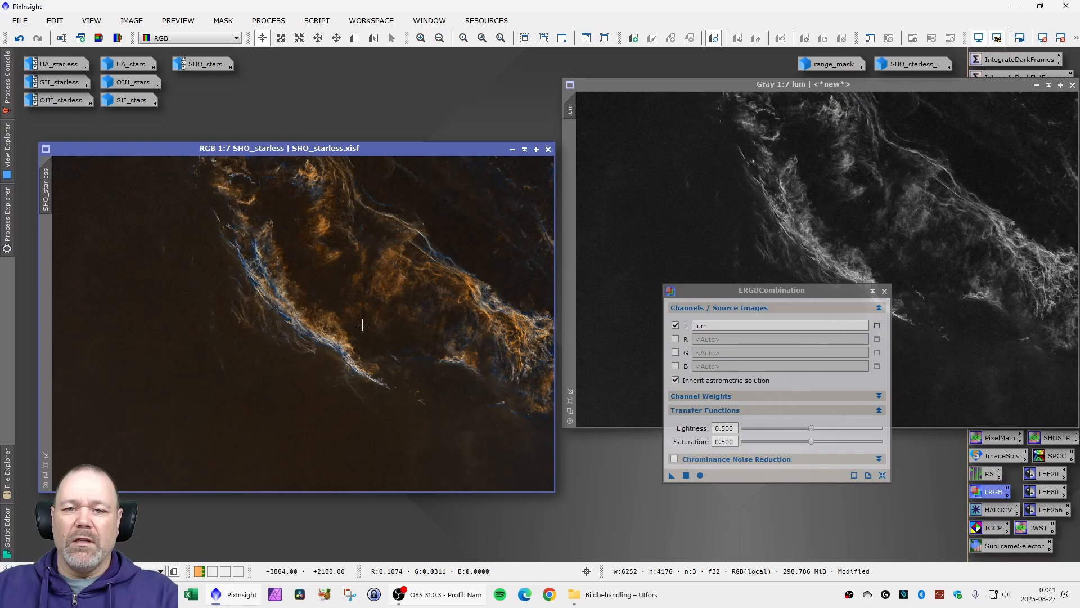
- Compare SHO_starless up close with and without the new luminance, keep the combination, and close LRGBCombination
scroll(351, 217, "up", 6)
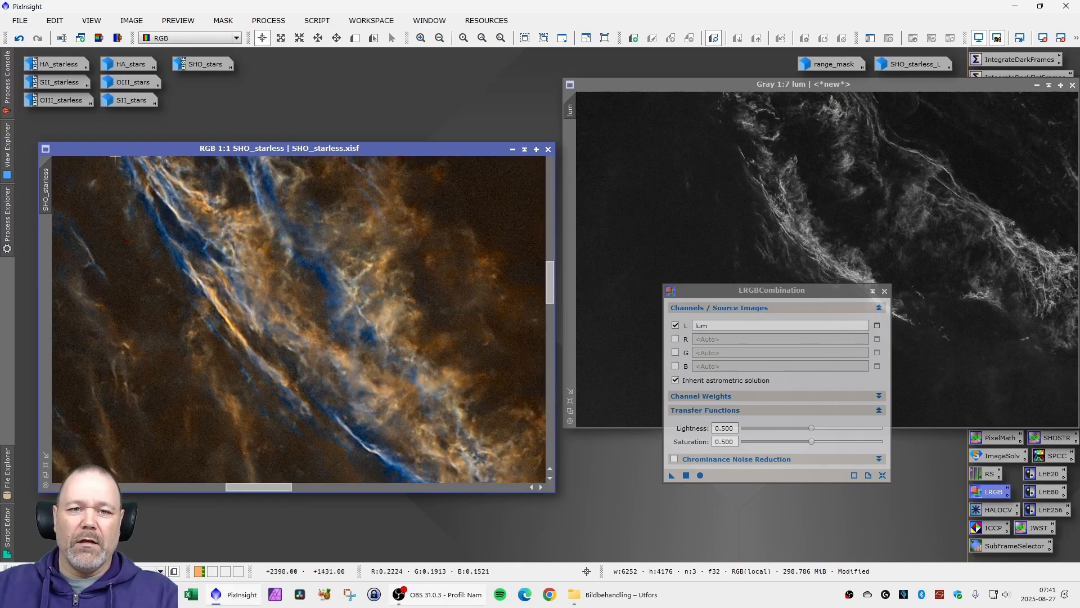
key("ctrl+z")
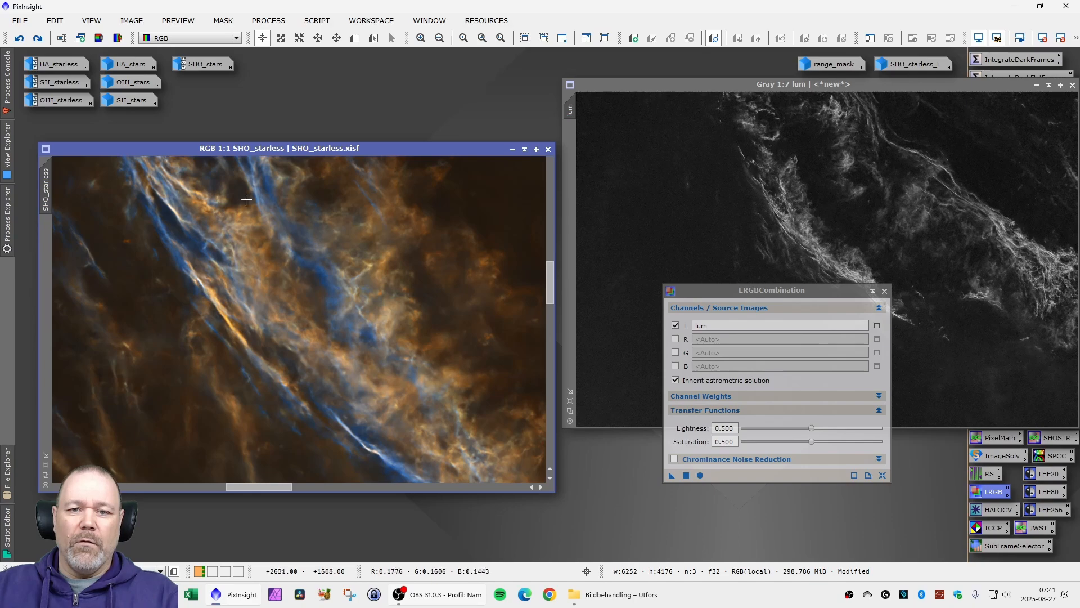
key("ctrl+y")
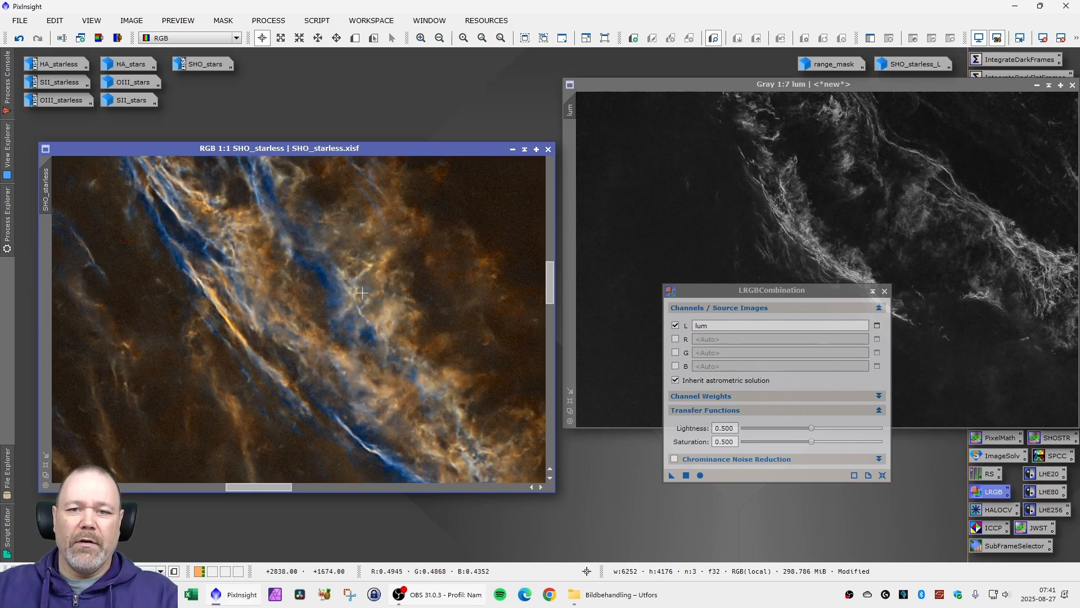
scroll(308, 290, "down", 8)
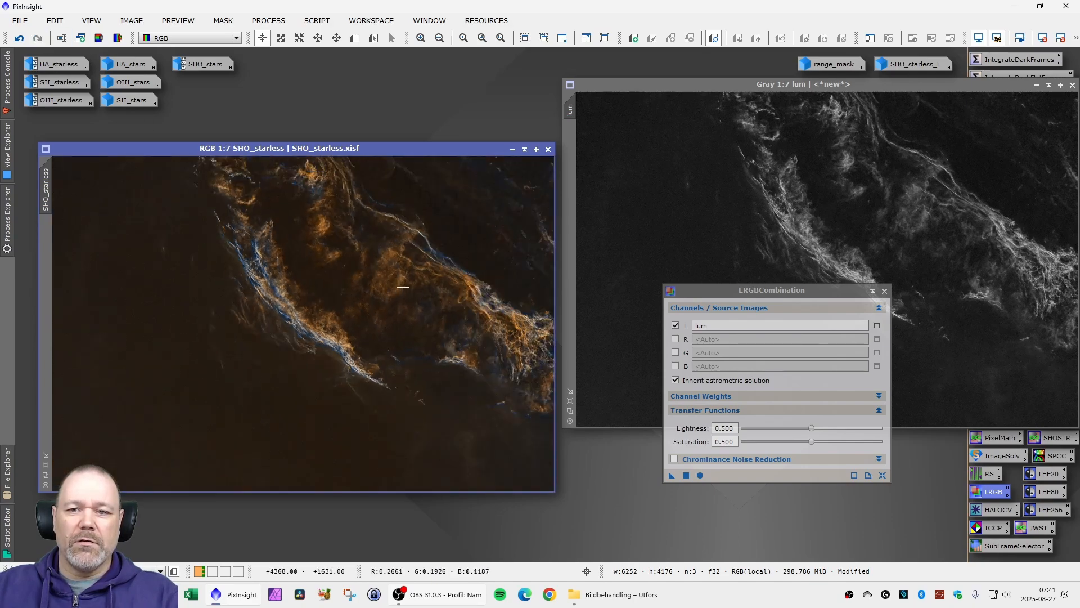
scroll(423, 286, "up", 2)
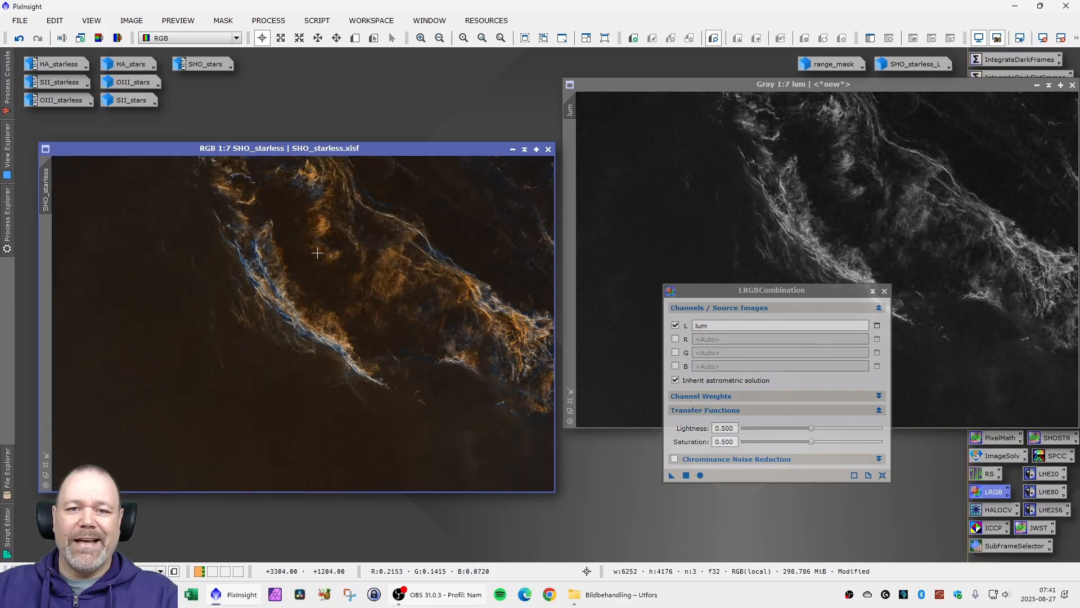
left_click(885, 291)
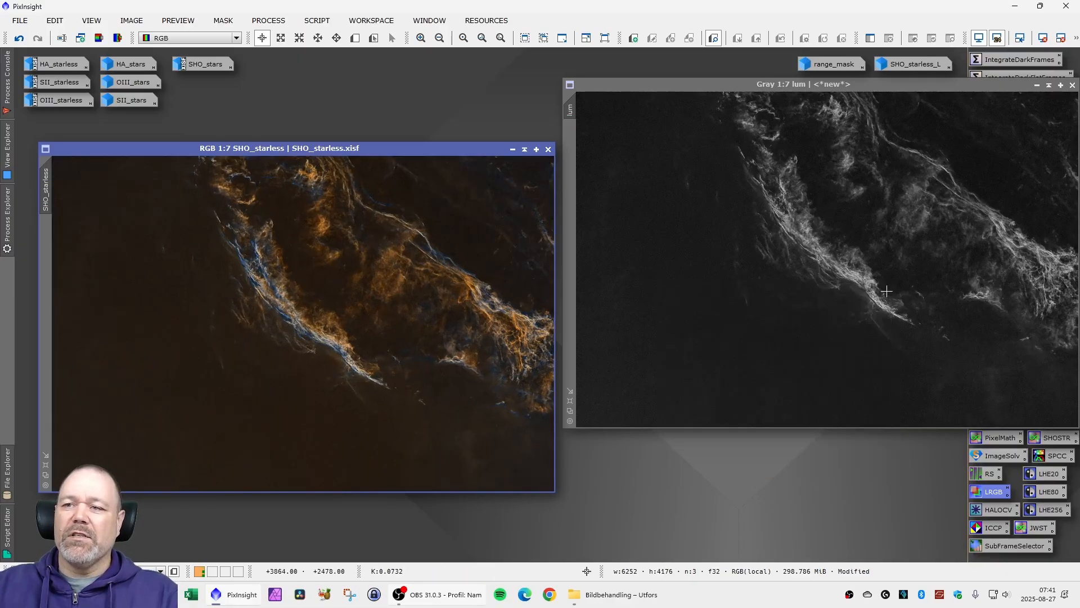
- Minimize the lum image, park it beside range_mask, and move the SHO_starless window toward the middle of the workspace
left_click_drag(819, 85, 672, 94)
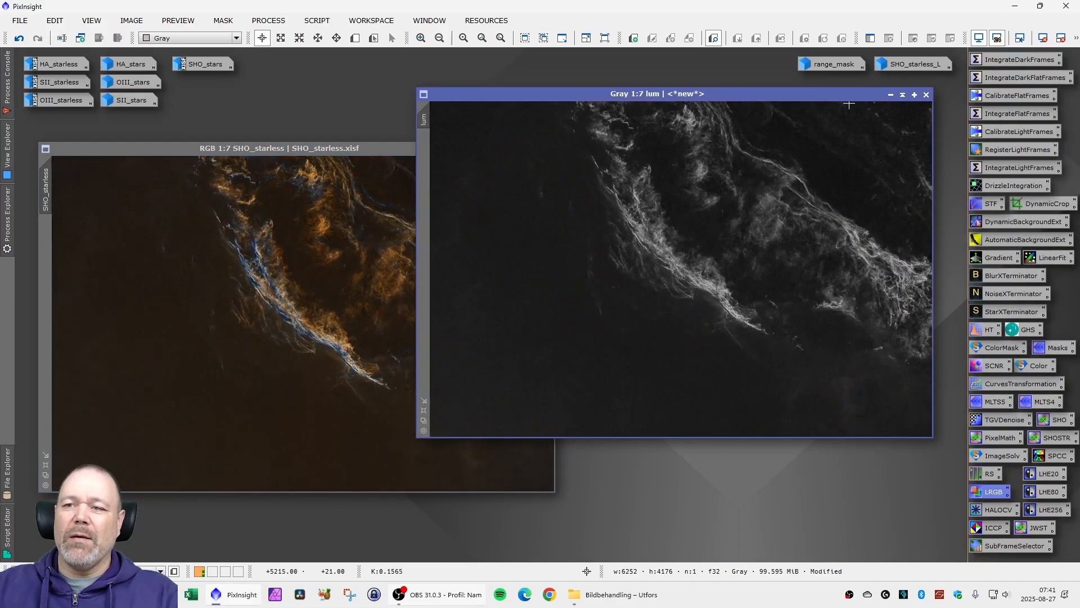
left_click(926, 94)
left_click(503, 323)
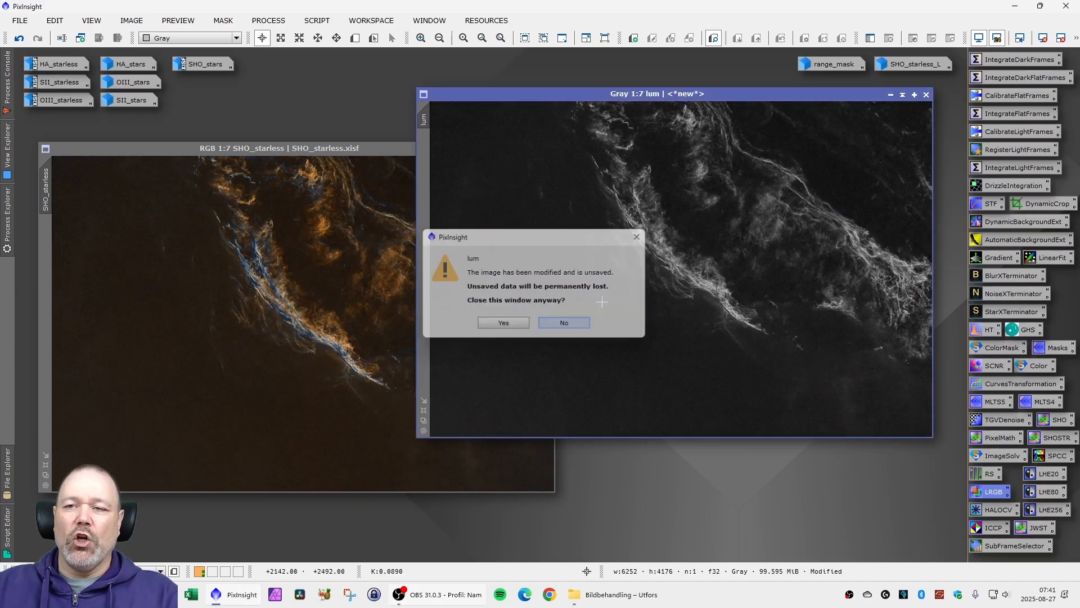
left_click_drag(685, 273, 763, 69)
left_click_drag(297, 151, 392, 155)
- Run the DarkStructureEnhance script on SHO_starless with 8 layers to remove, 5x5 B3 Spline scaling, amount 0.20 and 1 iteration
scroll(382, 305, "up", 7)
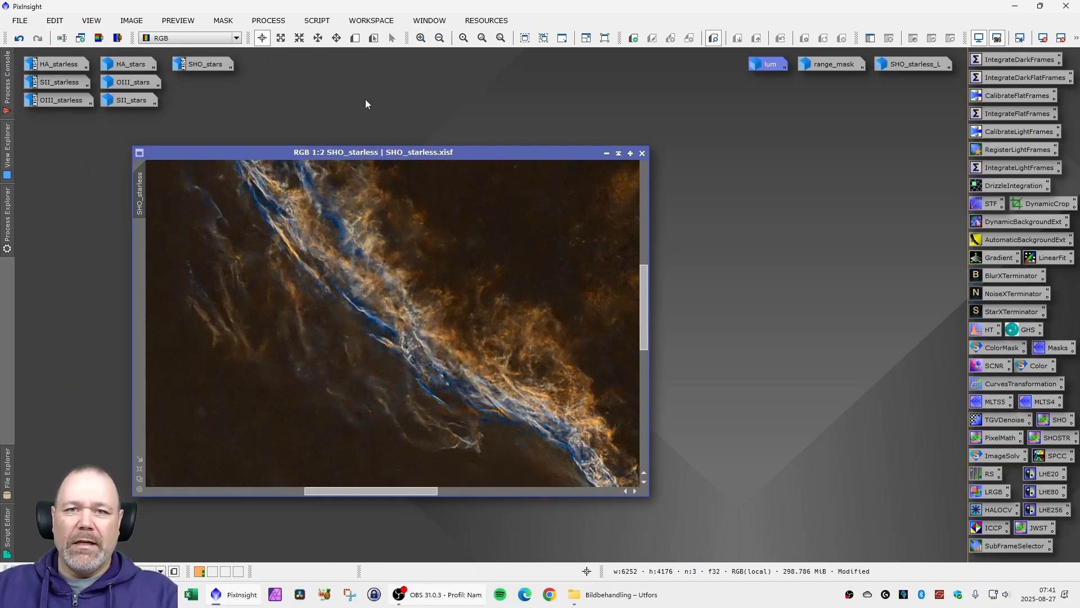
left_click(317, 20)
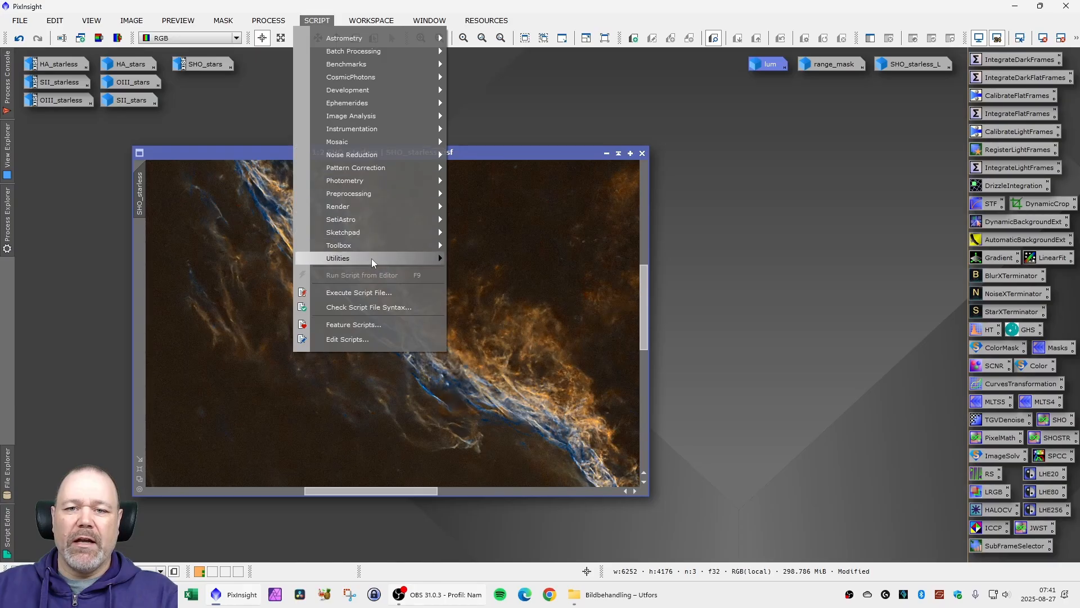
mouse_move(371, 258)
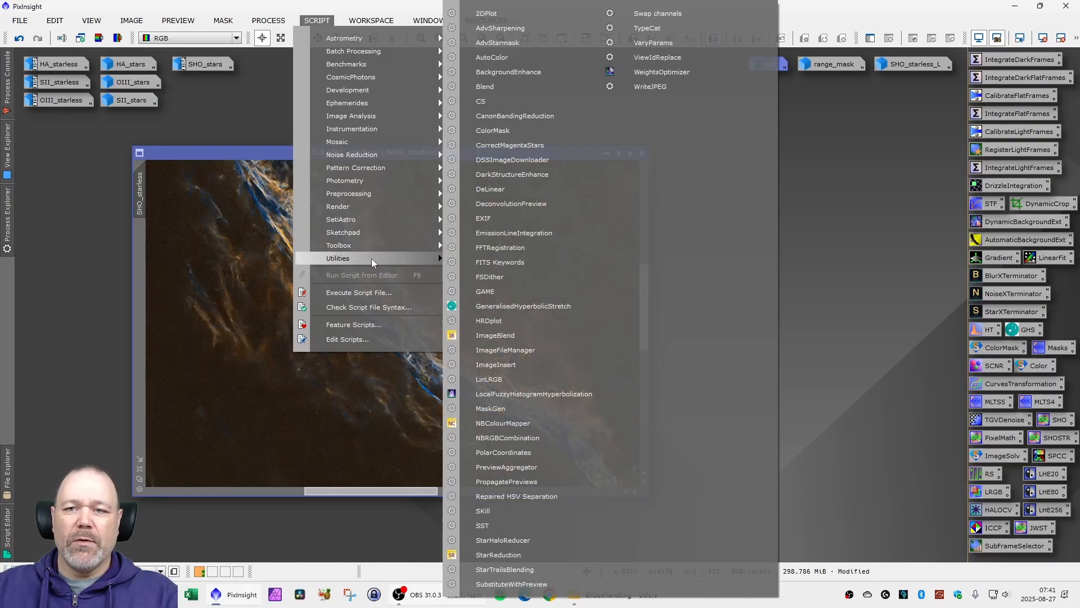
left_click(530, 173)
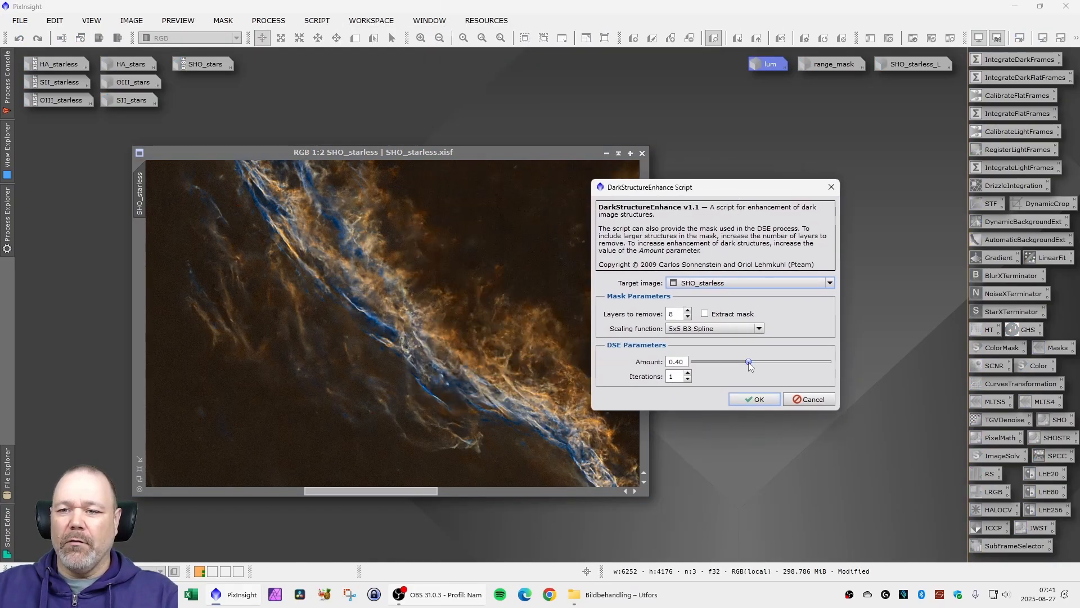
left_click_drag(749, 362, 720, 364)
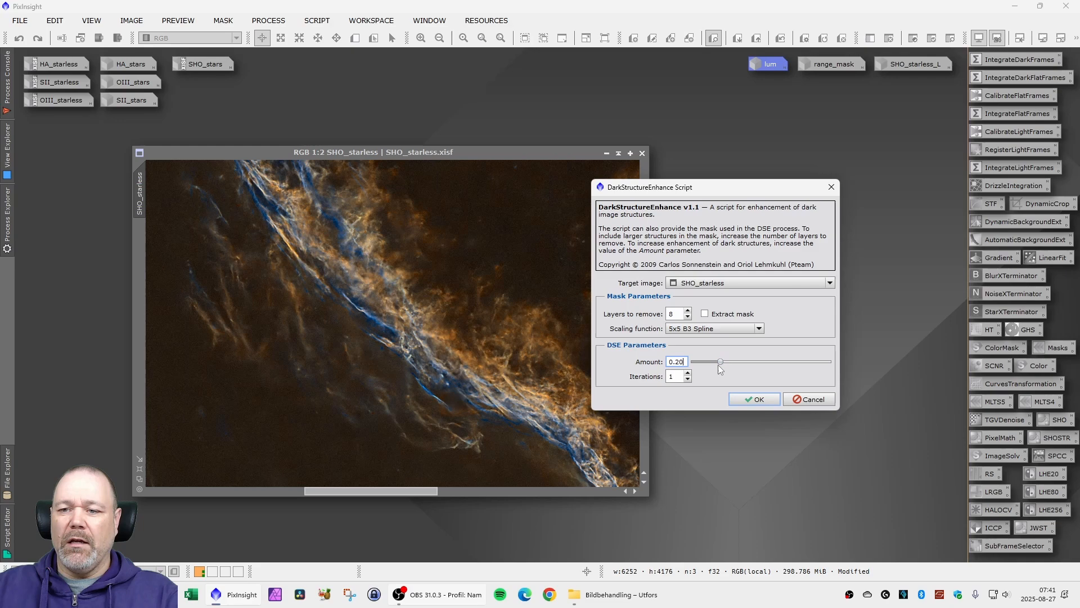
left_click(751, 399)
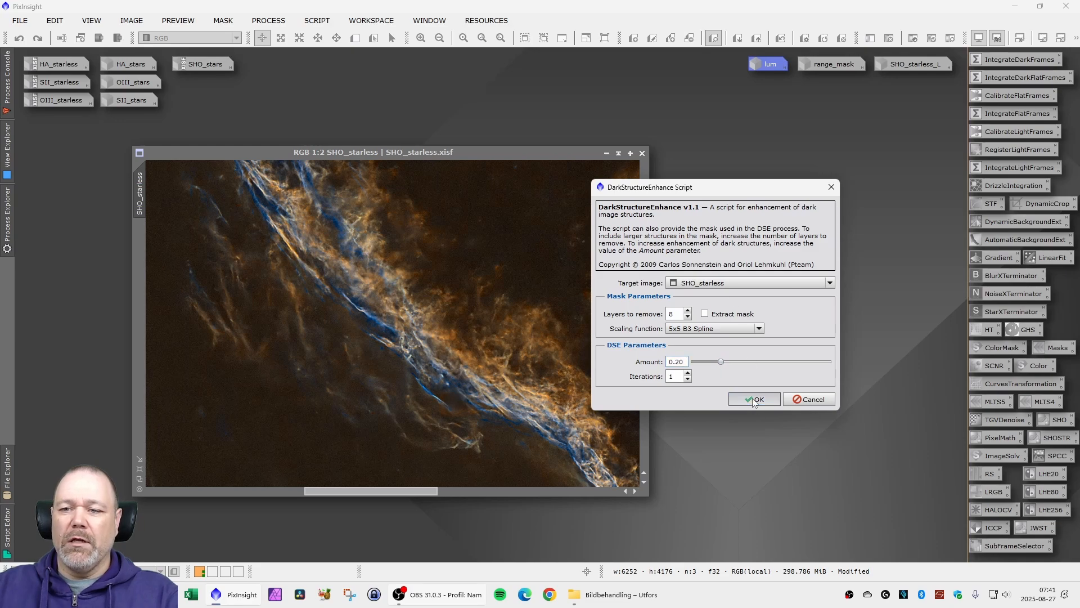
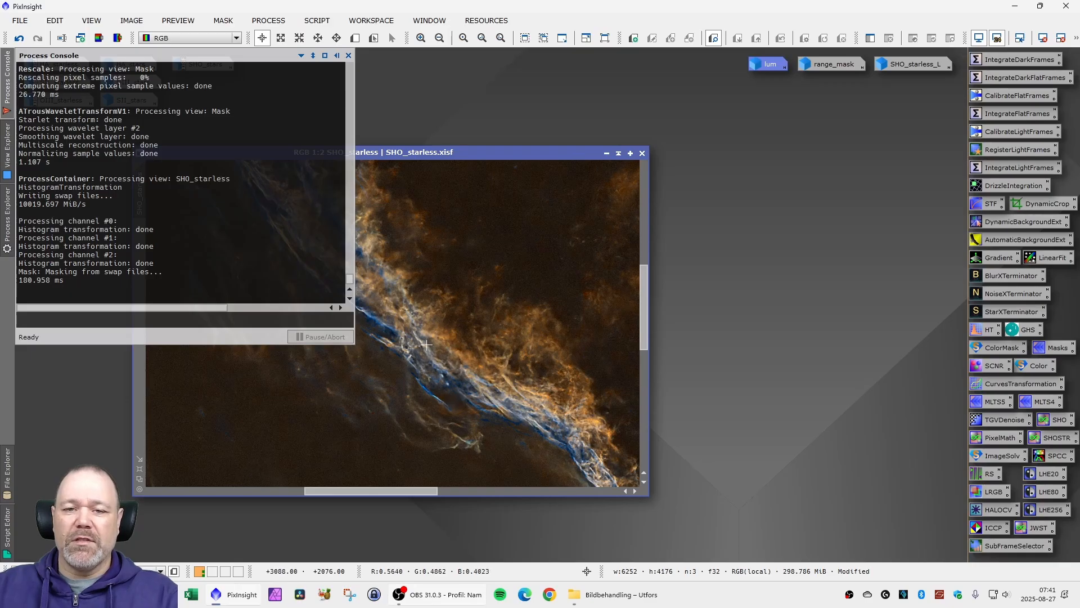
- Inspect the filaments and background of SHO_starless at several magnifications, then shift its image window aside in the workspace
scroll(386, 297, "up", 4)
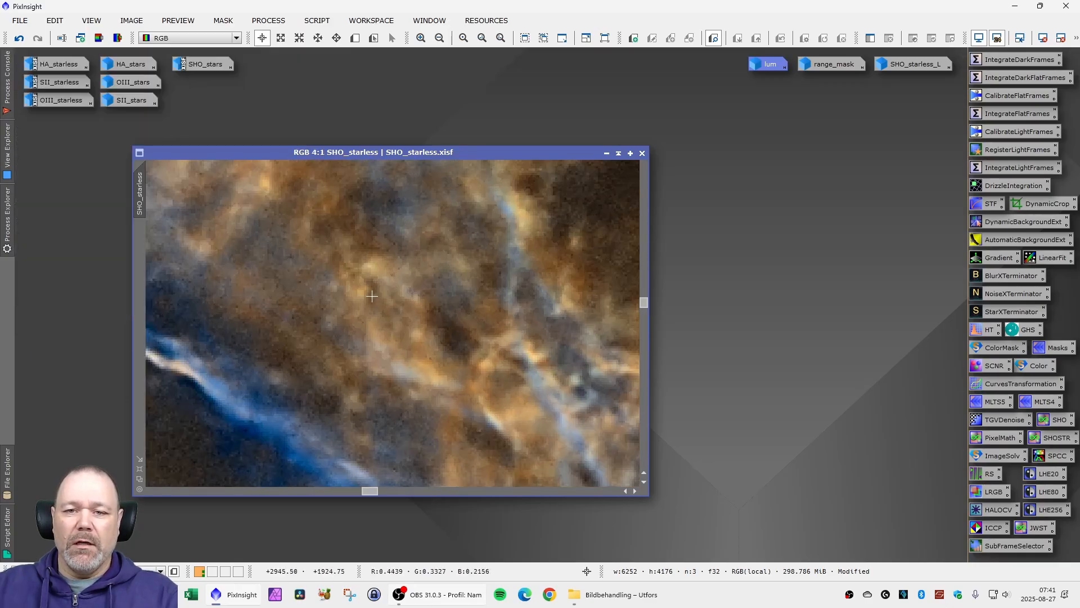
scroll(346, 299, "down", 2)
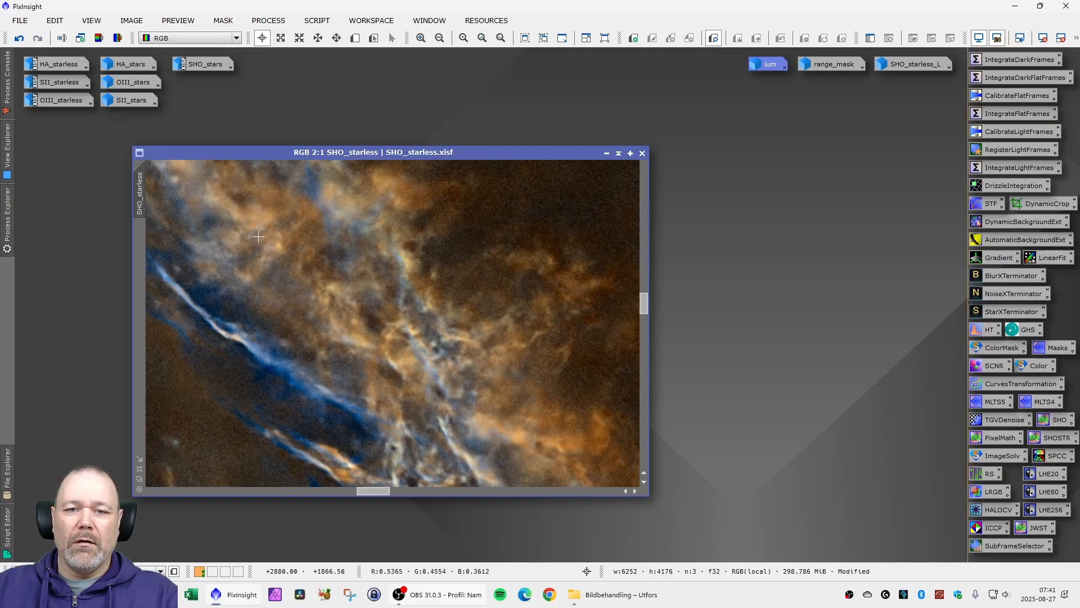
scroll(402, 305, "down", 6)
scroll(402, 305, "down", 1)
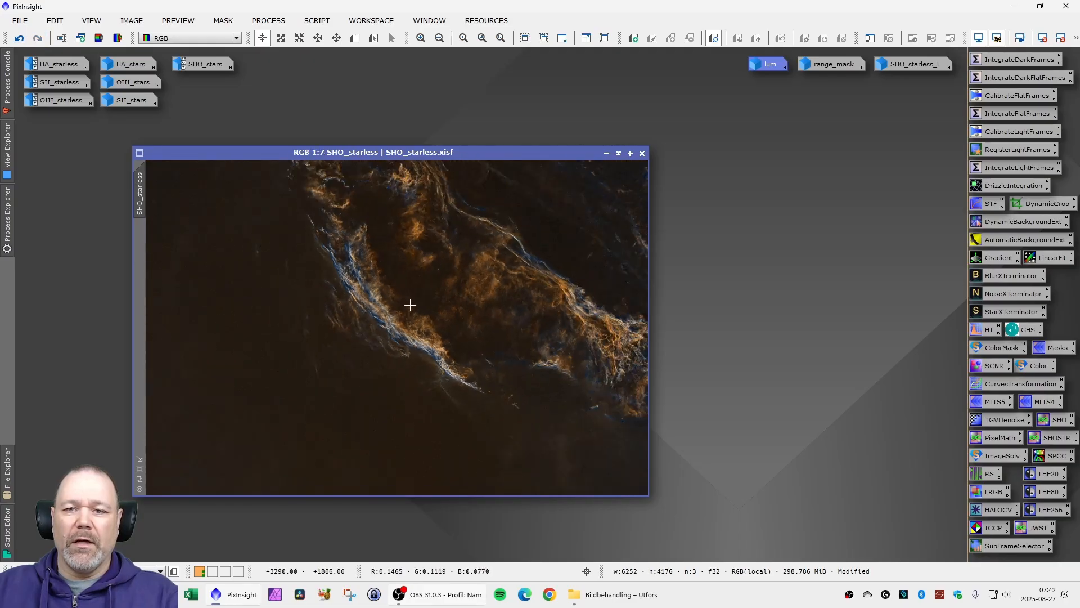
left_click_drag(379, 155, 350, 165)
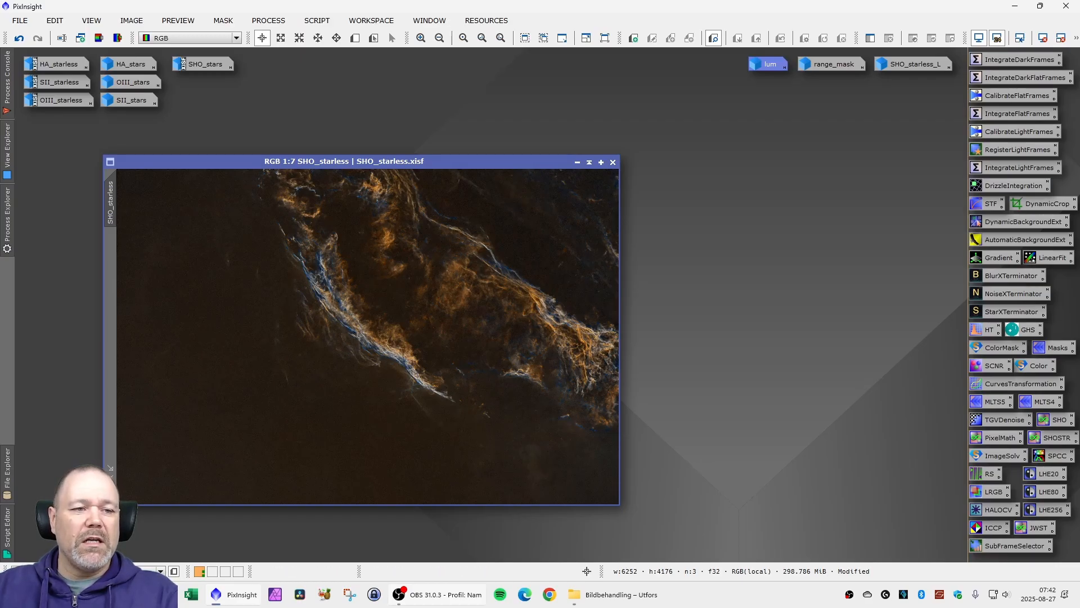
left_click_drag(356, 160, 318, 169)
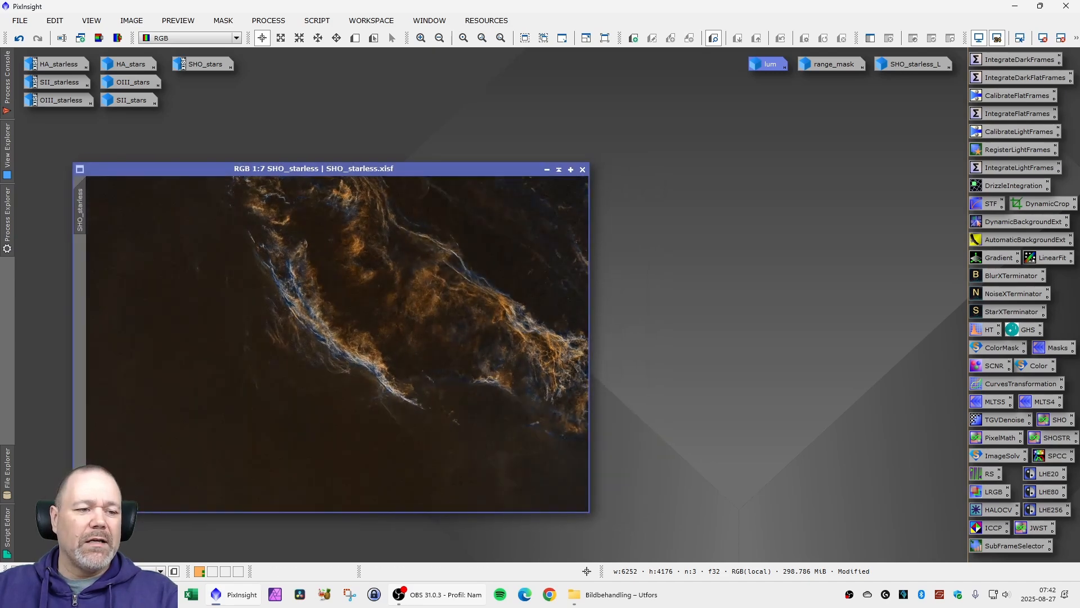
mouse_move(302, 171)
left_mouse_down()
mouse_move(290, 174)
mouse_move(312, 175)
left_mouse_up()
- Change the image identifier of SHO_starless to starless
right_click(94, 227)
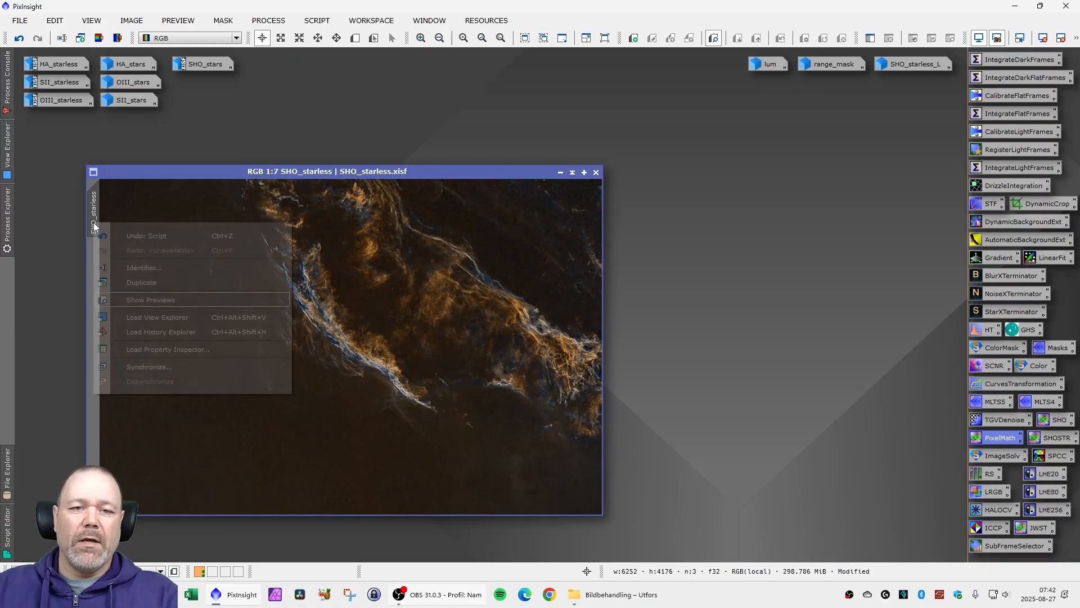
left_click(148, 265)
type("st")
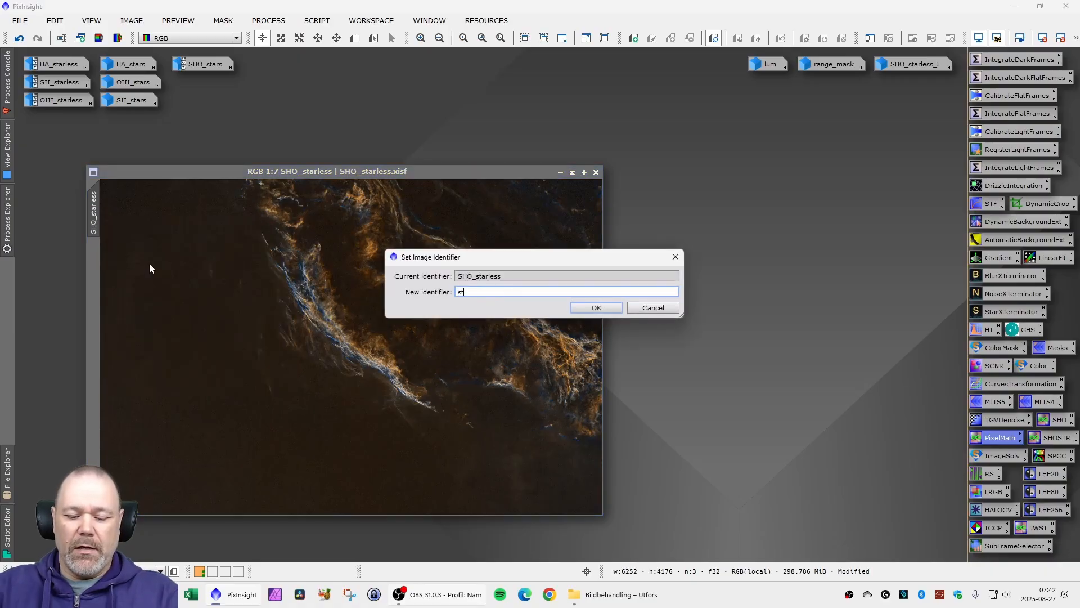
type("arless")
key("Return")
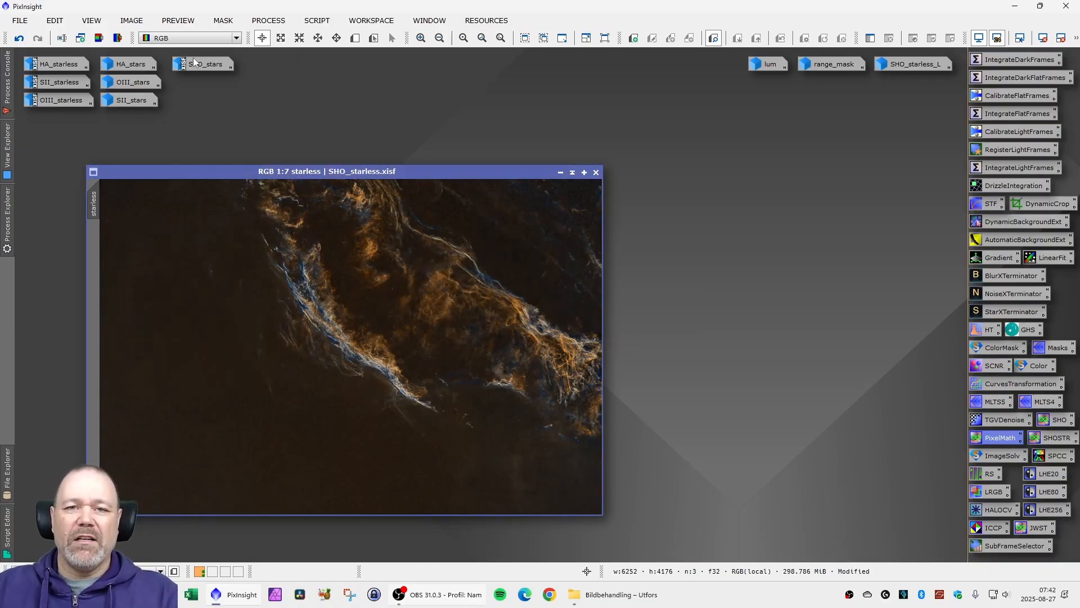
- Restore the minimized SHO_stars image and change its identifier to stars
left_click(197, 70)
double_click(197, 66)
right_click(218, 158)
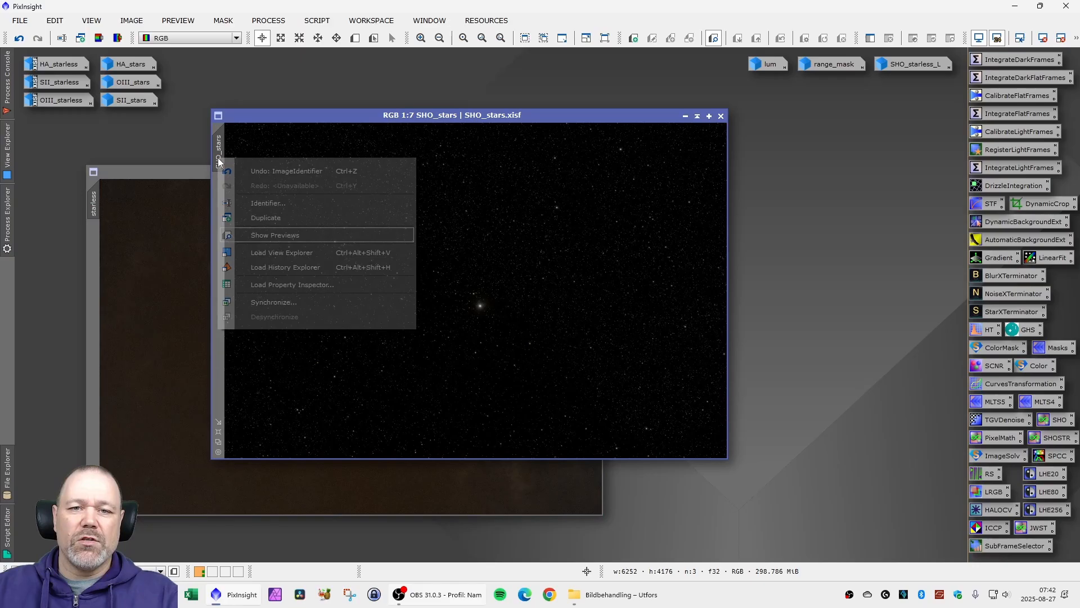
left_click(261, 201)
type("stars")
key("Return")
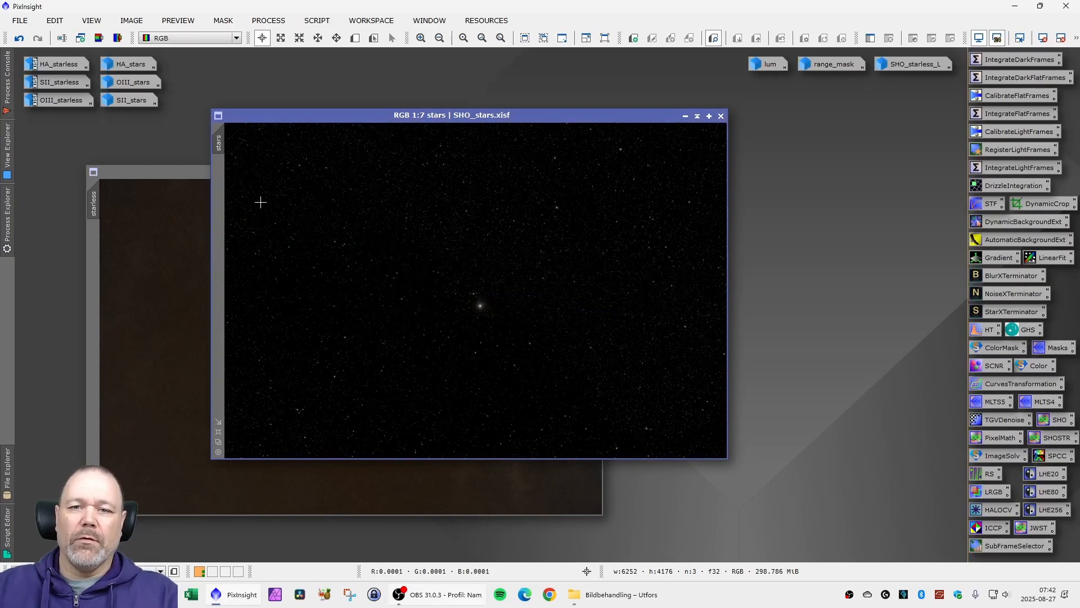
- Combine the two images into a new one with the PixelMath expression ~(~stars*~starless) and close PixelMath
left_click(194, 173)
left_click_drag(194, 174, 184, 173)
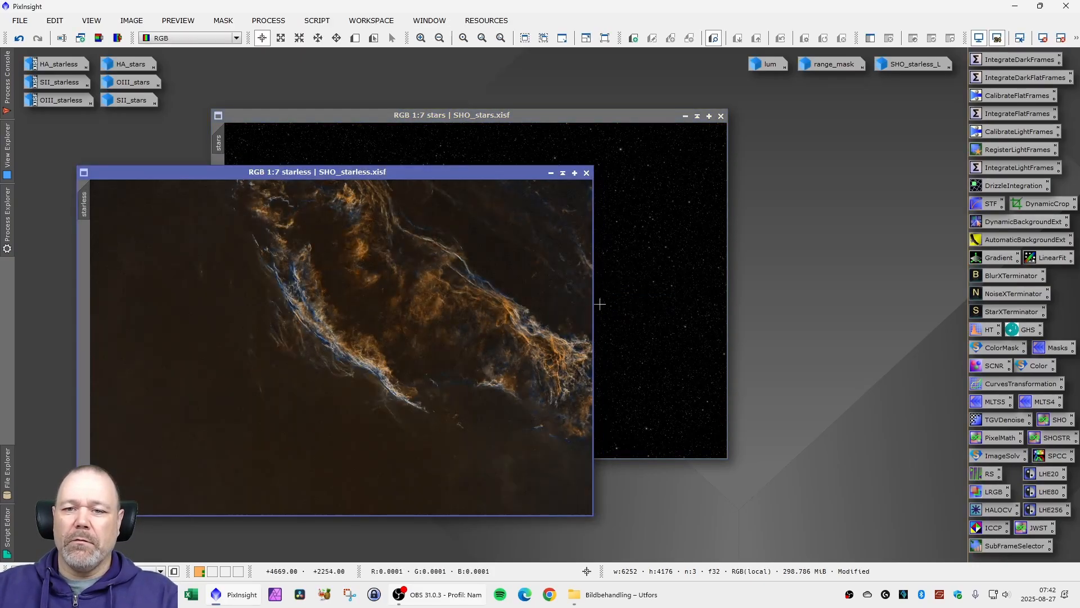
double_click(990, 442)
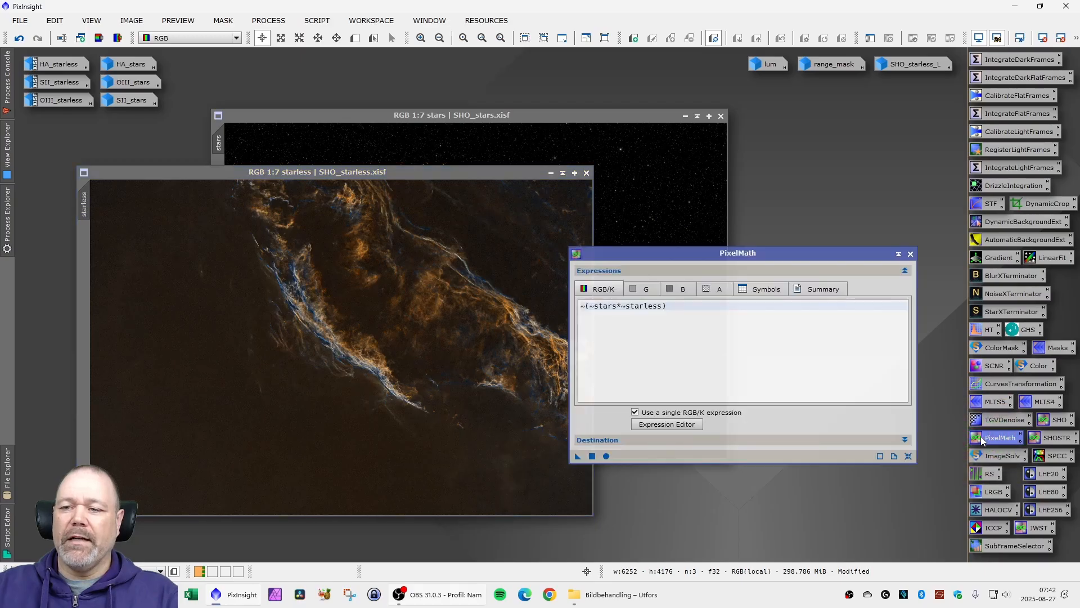
left_click(606, 457)
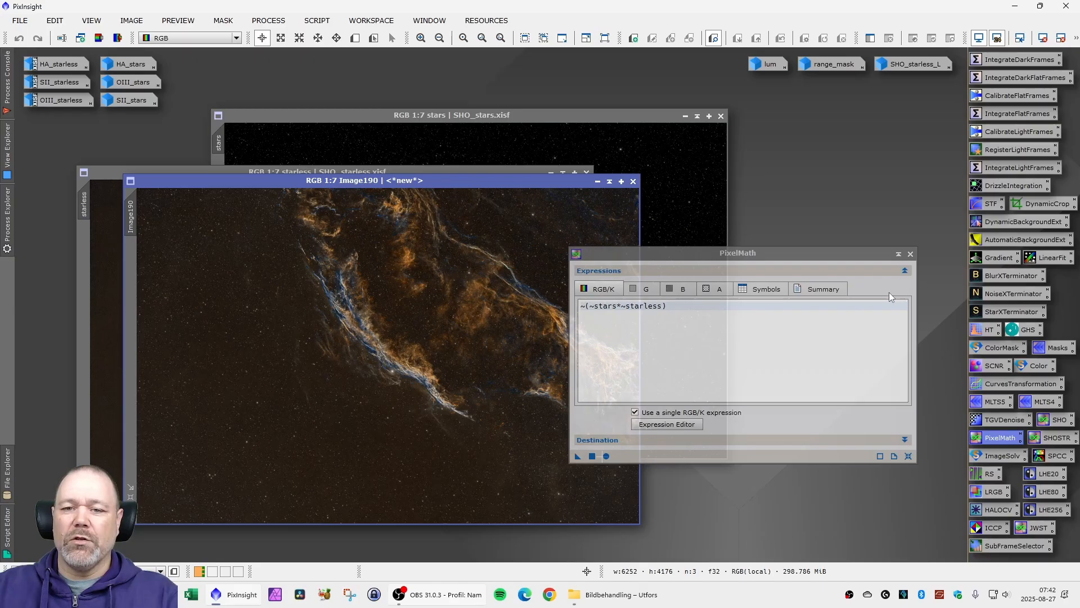
left_click(911, 254)
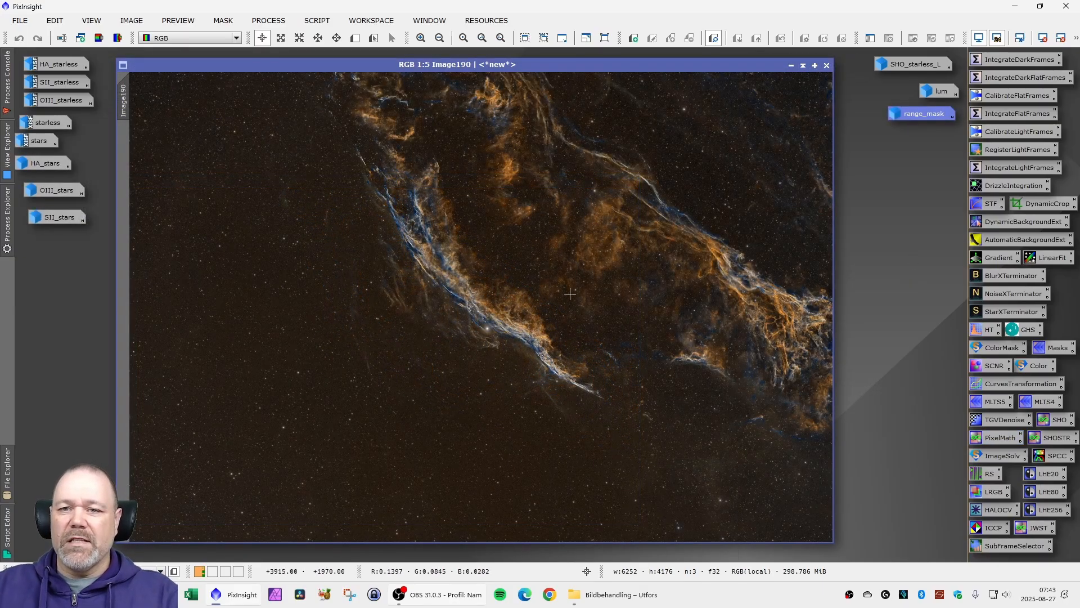
- Inspect the combined Image190 up close, and start CurvesTransformation on it with a real-time preview beside the curve window
scroll(393, 290, "up", 7)
scroll(393, 290, "down", 4)
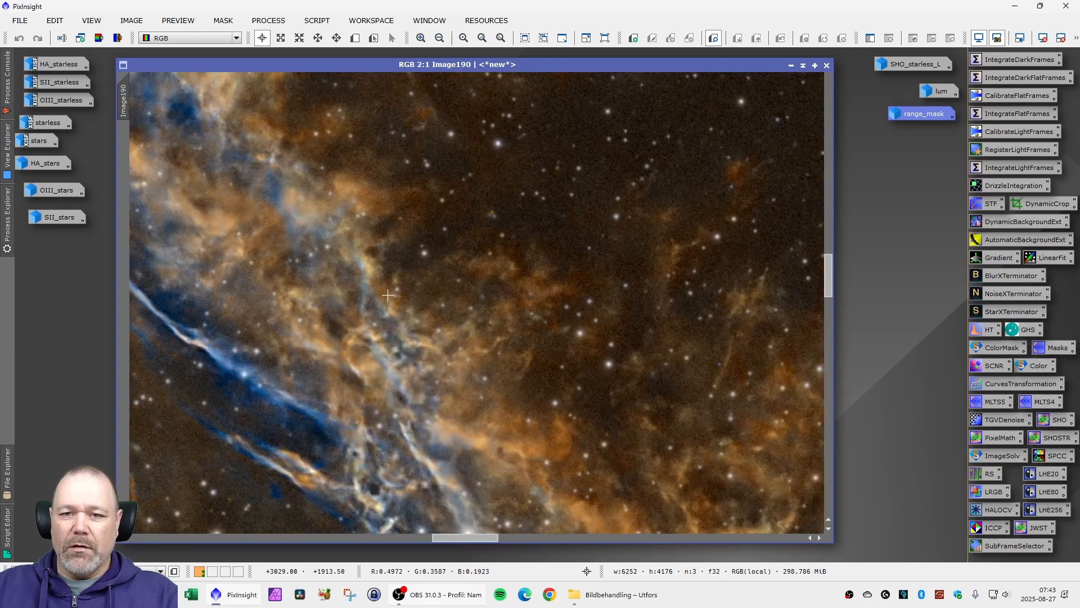
scroll(424, 310, "down", 3)
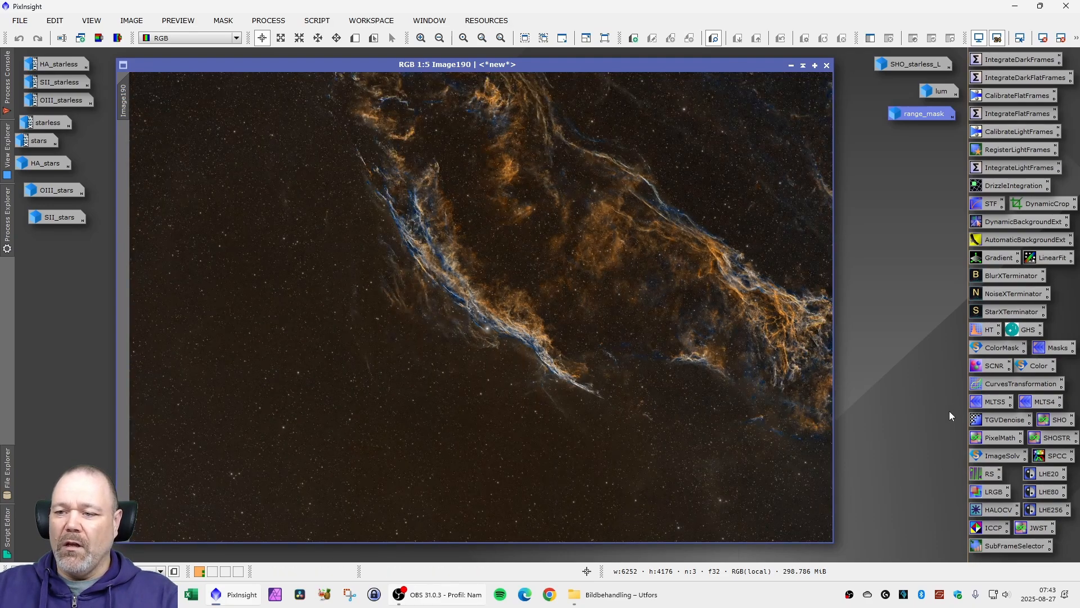
double_click(1000, 385)
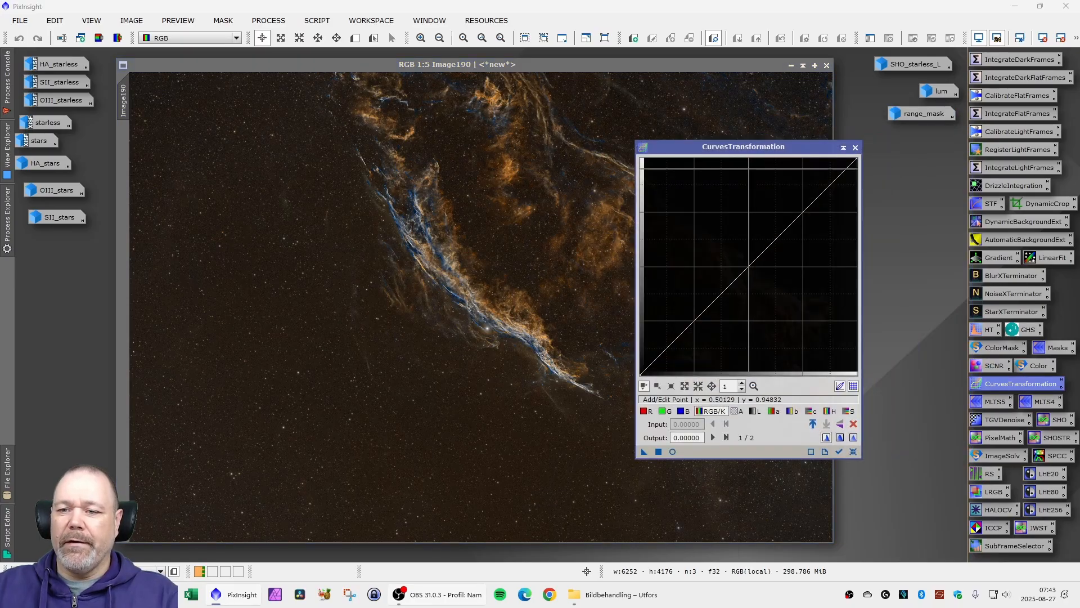
left_click(673, 451)
left_click_drag(744, 150, 851, 145)
- Try an RGB/K curve point in the shadows and a slight midtone saturation adjustment on Image190, resetting the curves after each
left_click(768, 347)
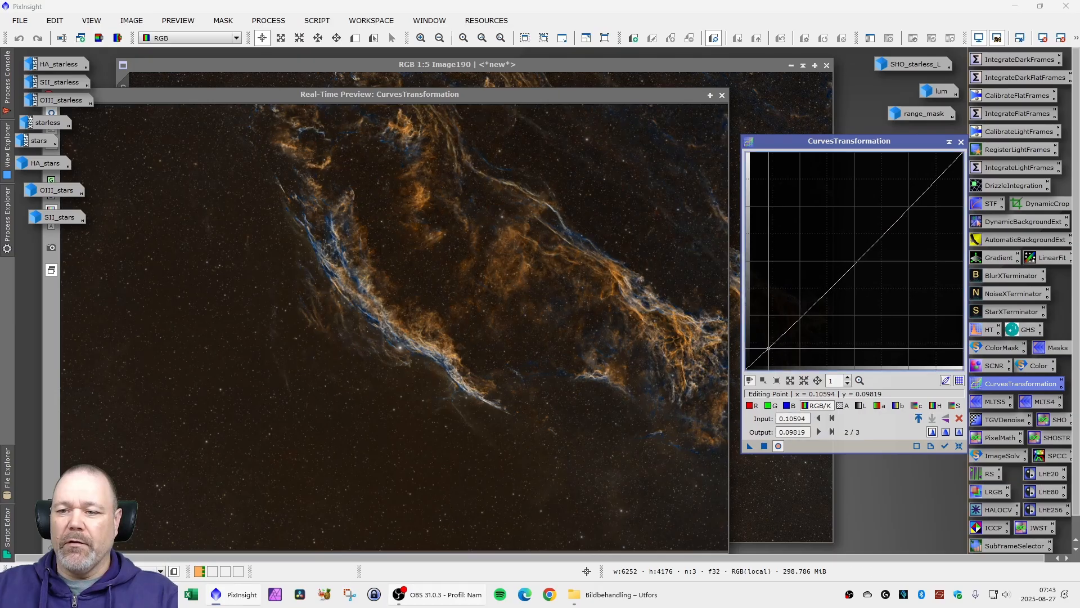
left_click_drag(769, 347, 766, 346)
left_click(958, 446)
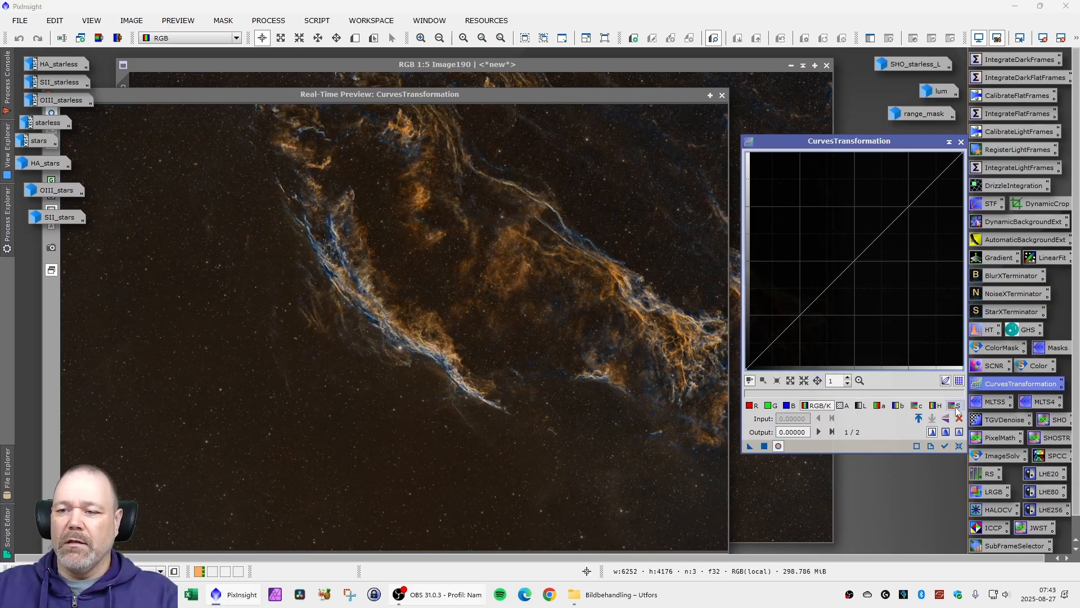
left_click(955, 406)
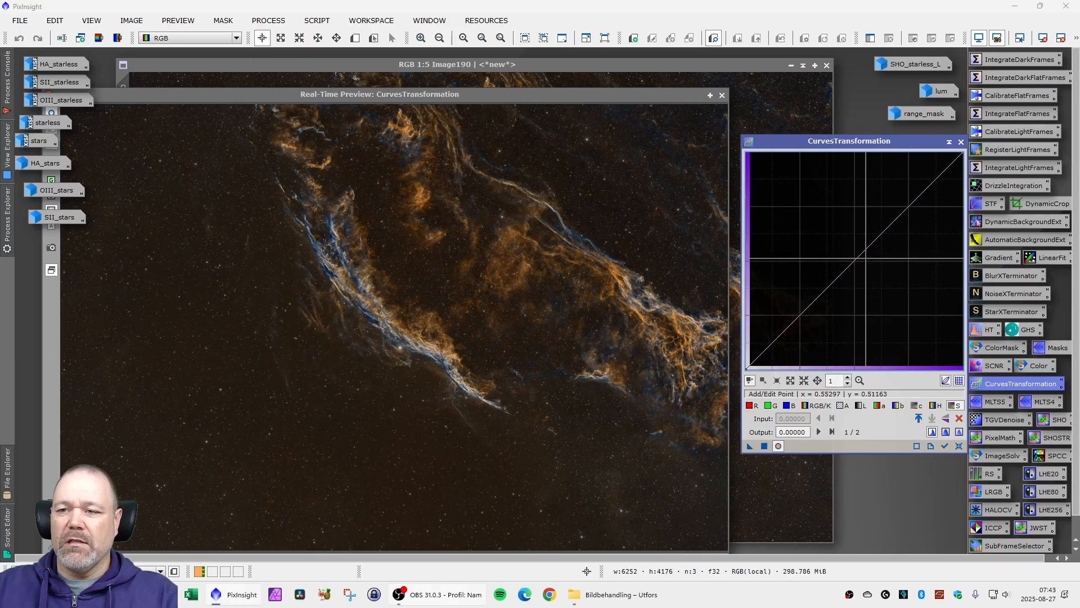
mouse_move(861, 255)
left_mouse_down()
mouse_move(852, 241)
mouse_move(852, 259)
left_mouse_up()
left_click(959, 447)
- Raise the chrominance (c) curve to 0.50388 at input 0.48579, apply it to Image190, and reset the curves
left_click(917, 405)
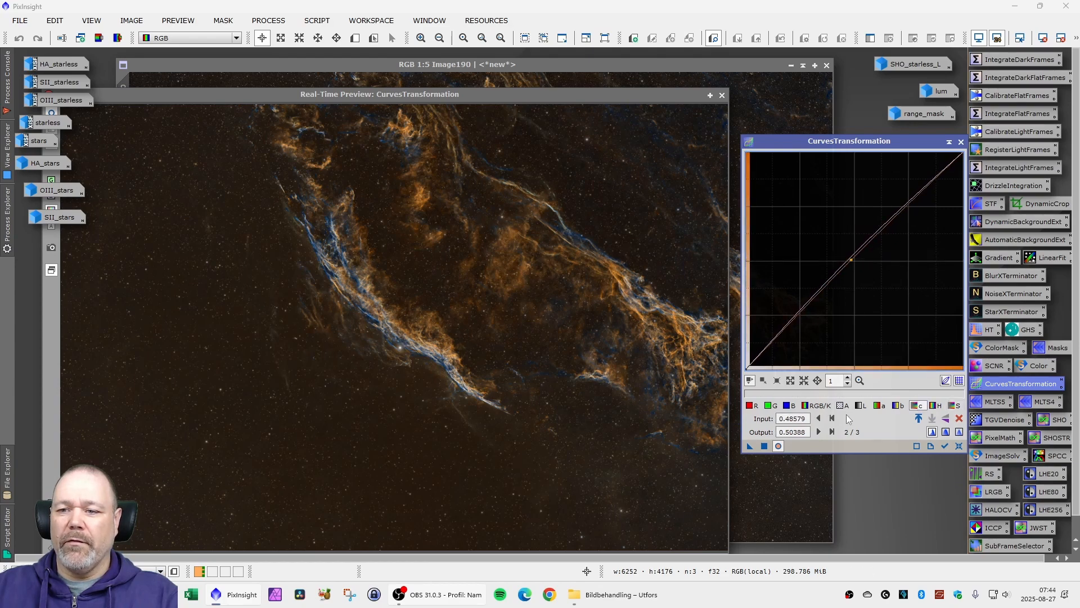
left_click(765, 446)
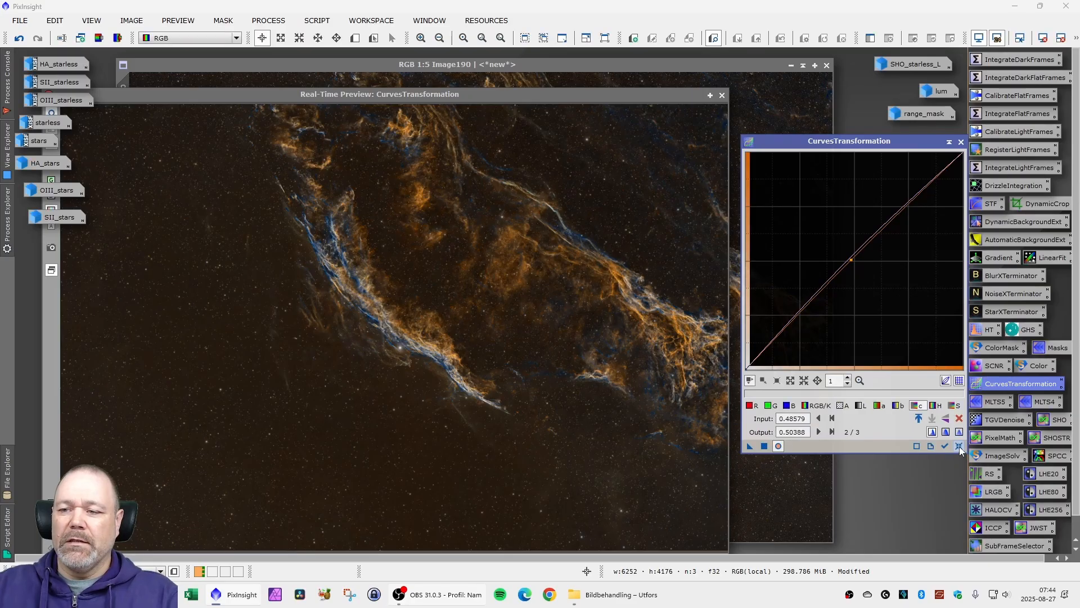
left_click(960, 446)
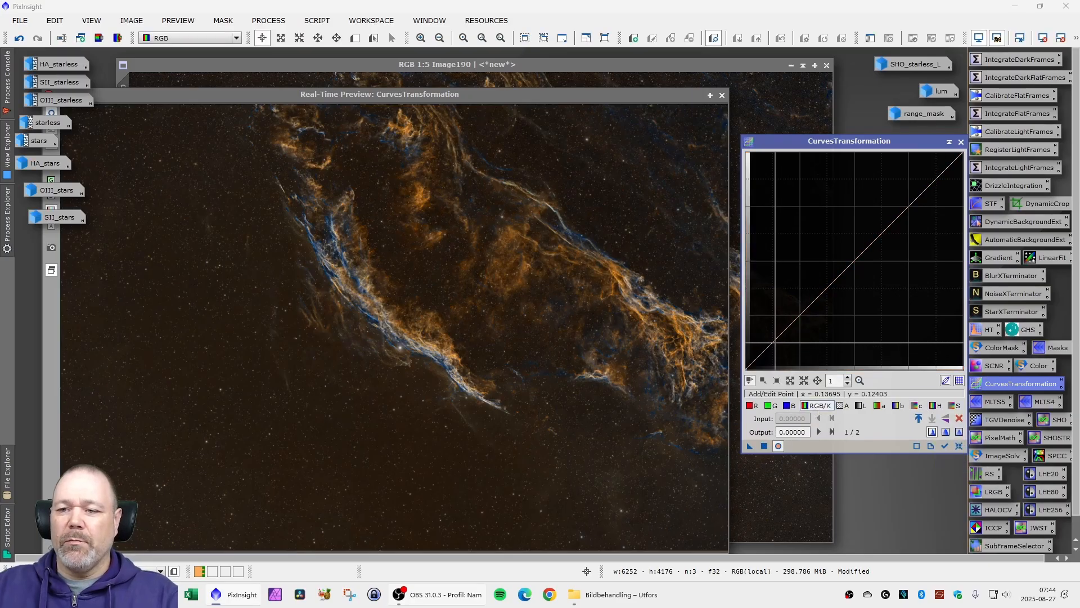
- Apply a gentle RGB/K contrast curve to Image190, lowering the shadows and raising input 0.62532 to 0.63824, and close CurvesTransformation and its preview
left_click(778, 337)
left_click_drag(778, 337, 779, 339)
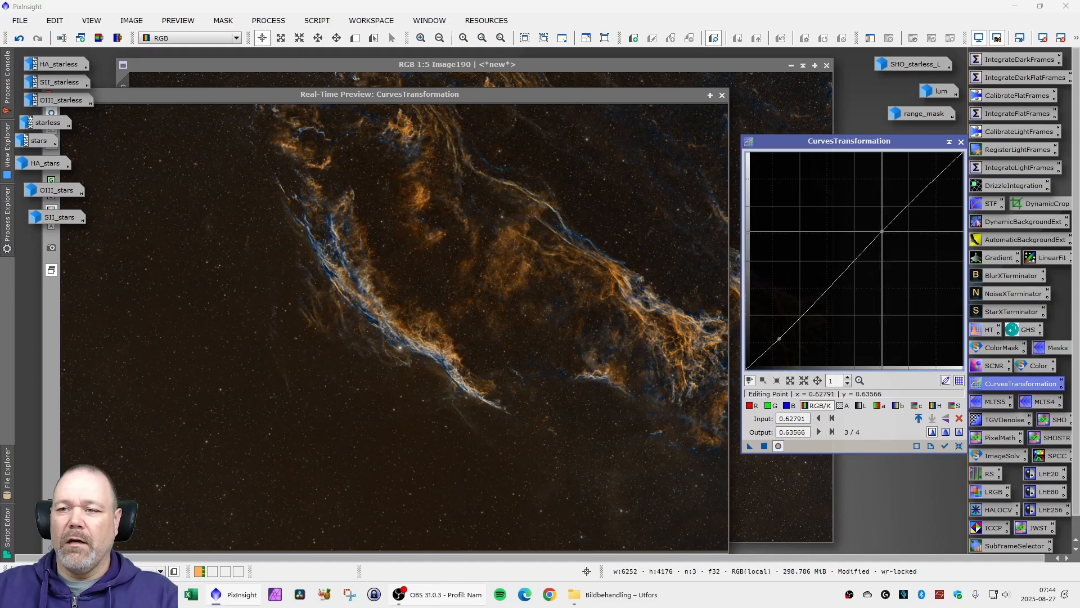
left_click(883, 230)
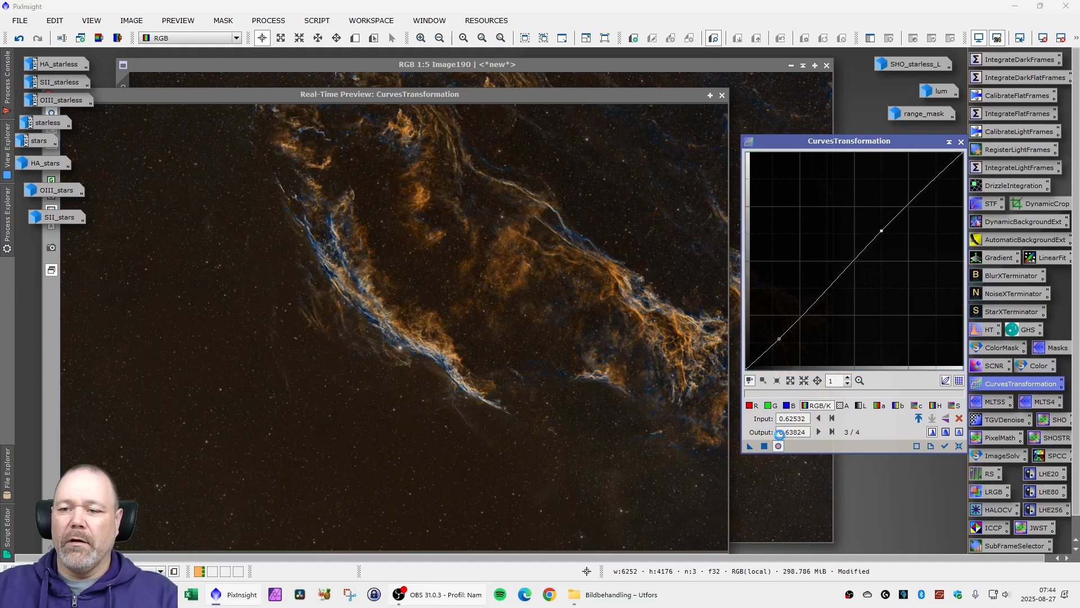
left_click(961, 143)
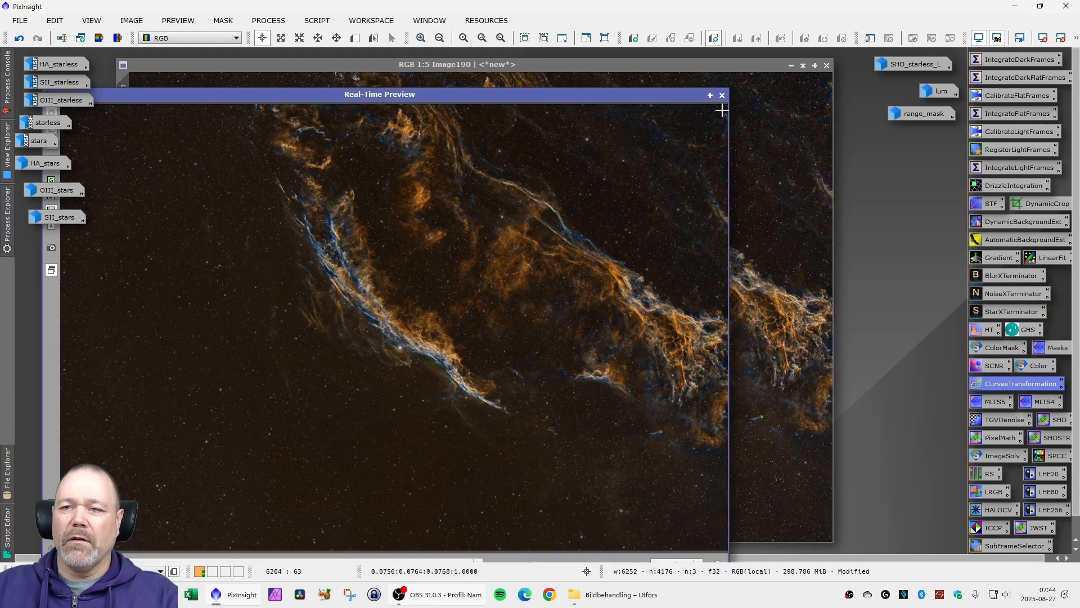
left_click(722, 95)
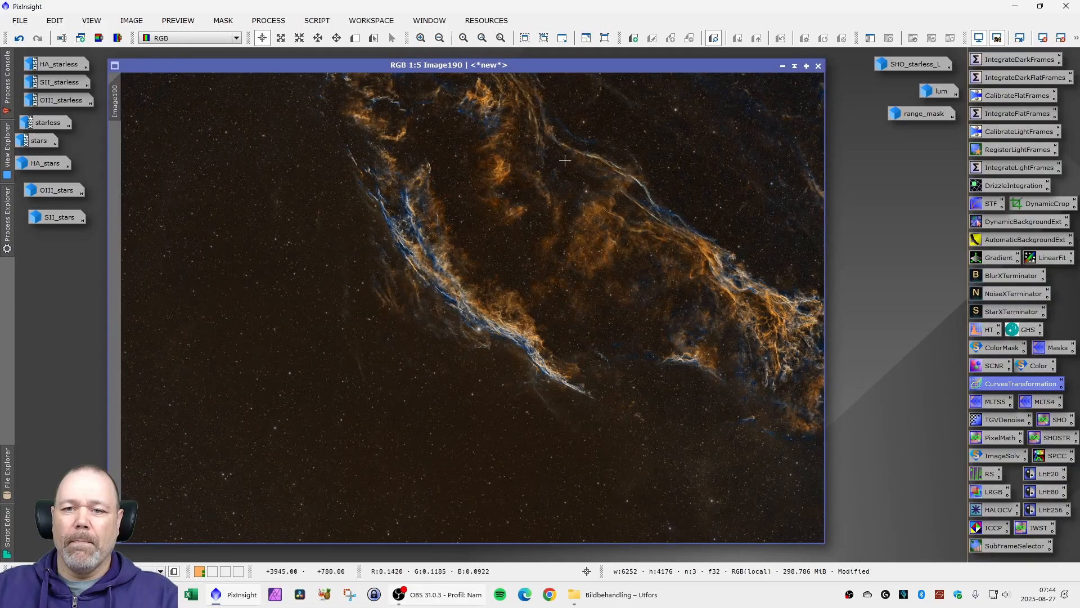
- Change the identifier of Image190 to SHO_SHO_stars_15min
right_click(117, 99)
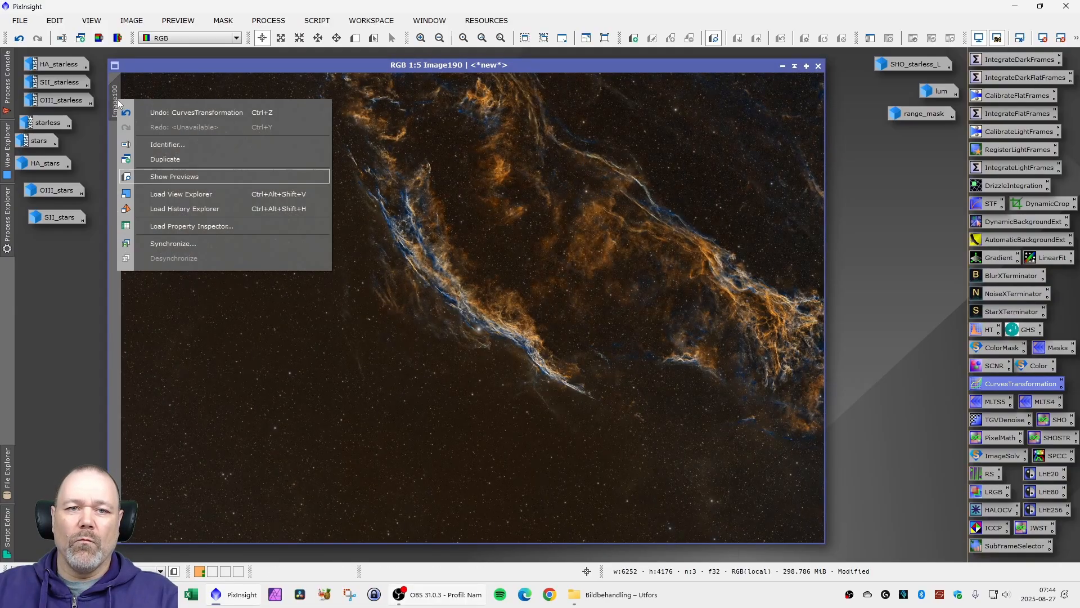
left_click(164, 144)
type("SHO")
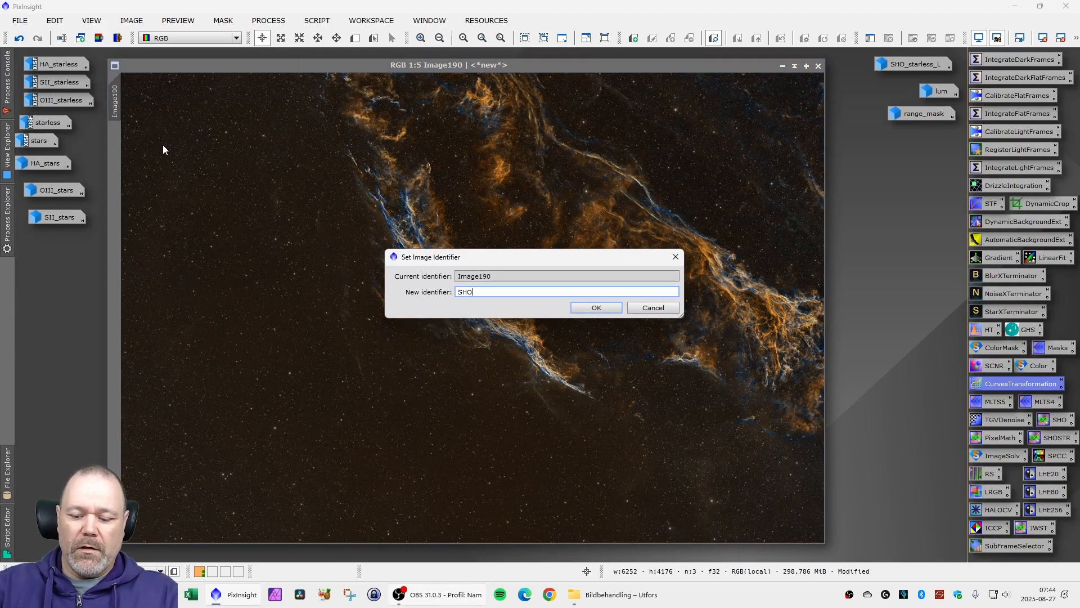
type("_SHO_stars_15min")
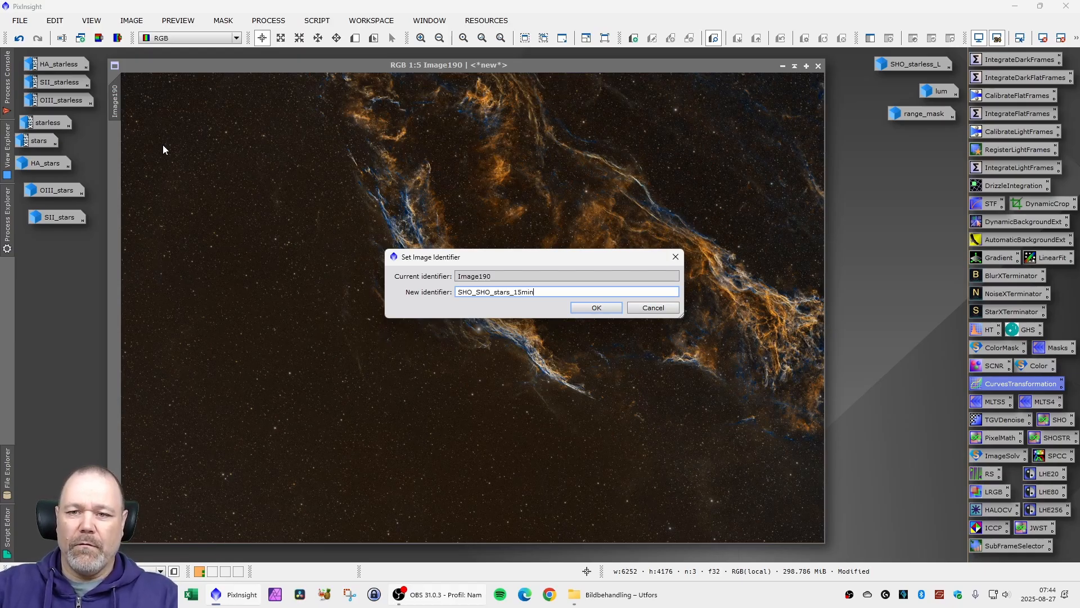
key("Return")
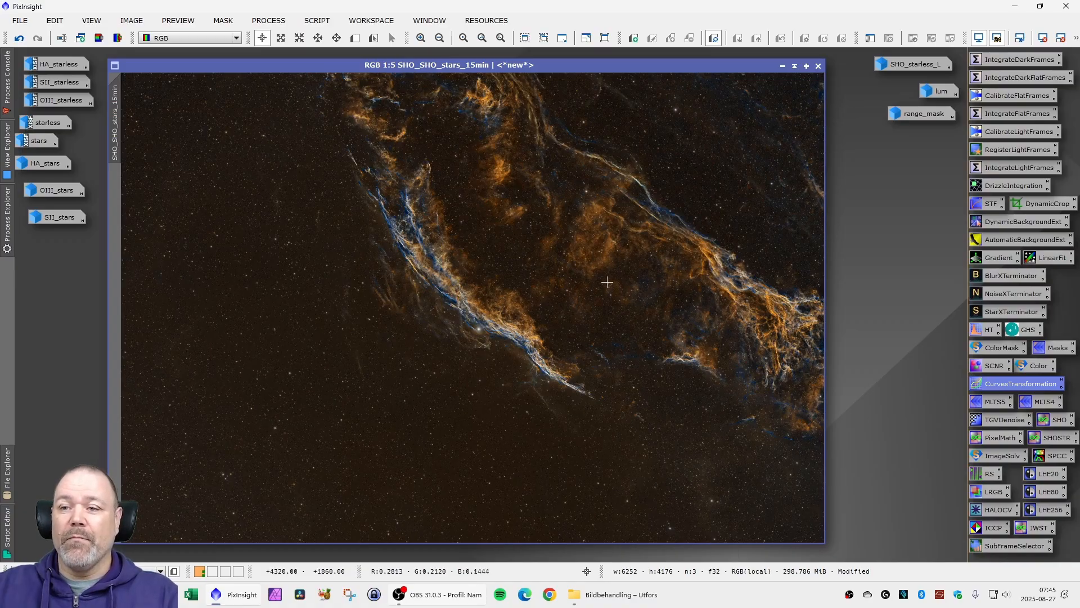
- Examine the stars, the bright star's halo and the blue and orange filaments across SHO_SHO_stars_15min at several magnifications
scroll(605, 282, "up", 3)
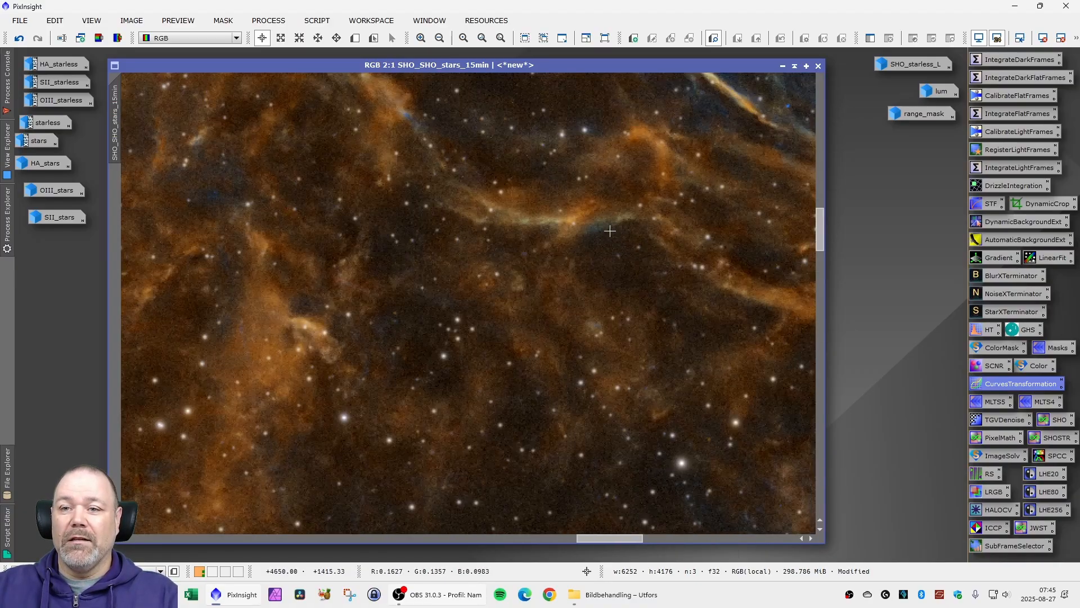
scroll(271, 273, "up", 4)
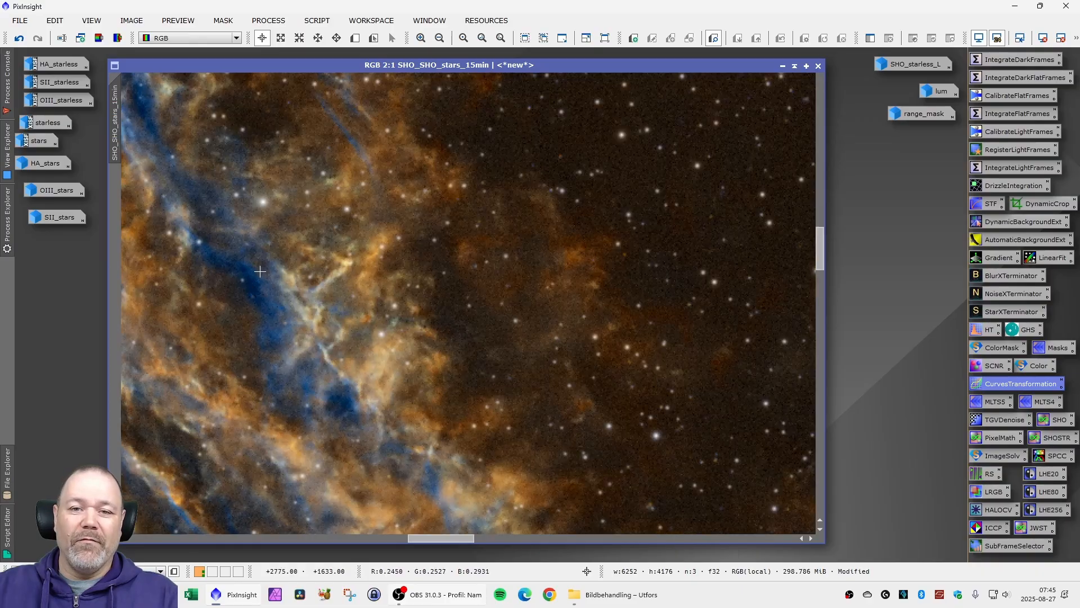
scroll(271, 273, "down", 5)
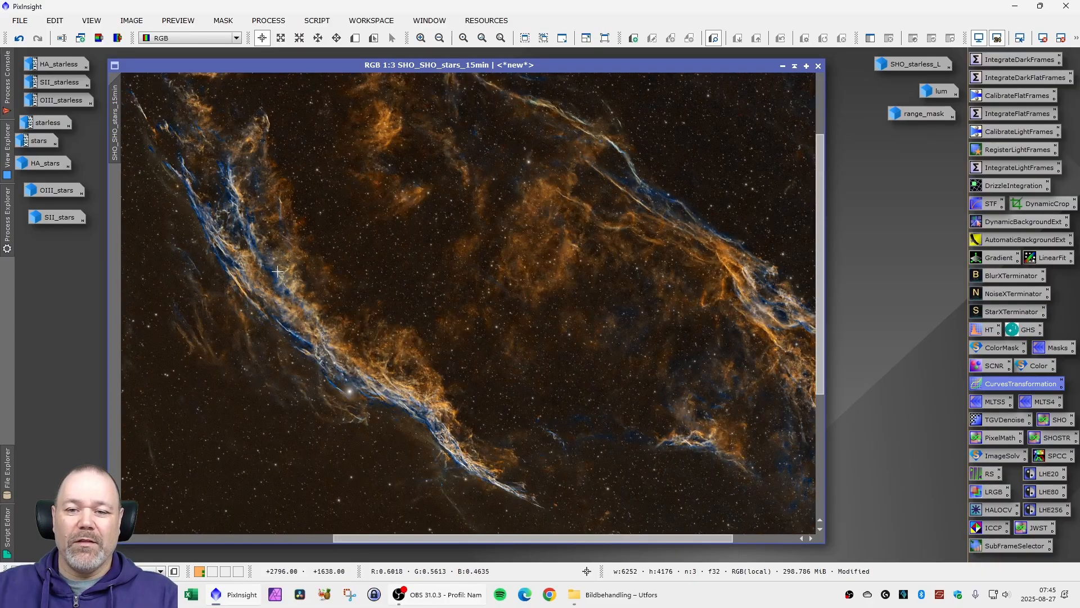
scroll(304, 411, "up", 3)
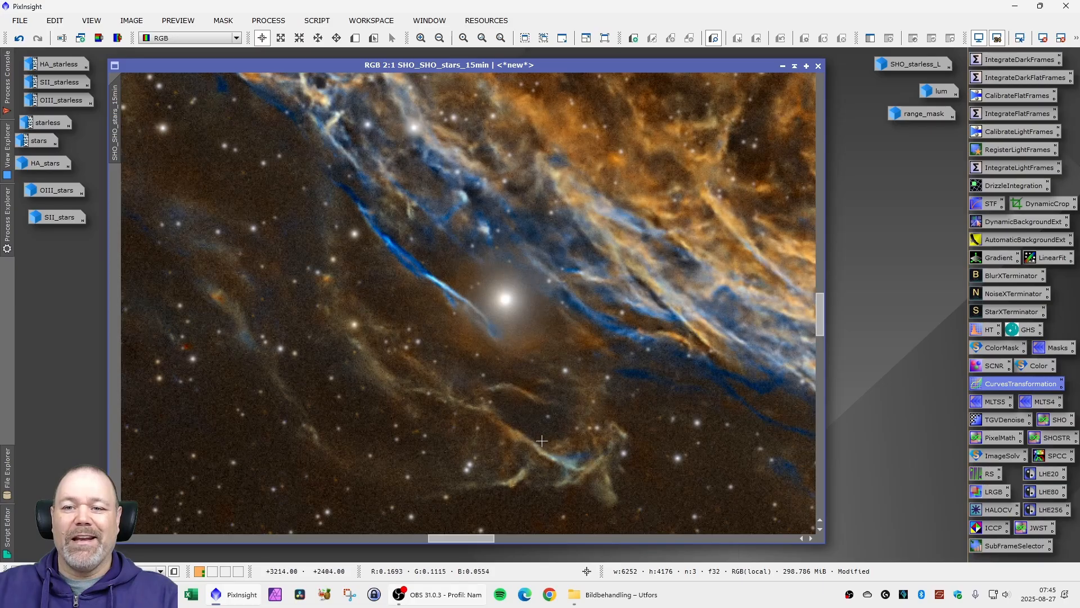
scroll(541, 441, "down", 1)
scroll(540, 411, "up", 2)
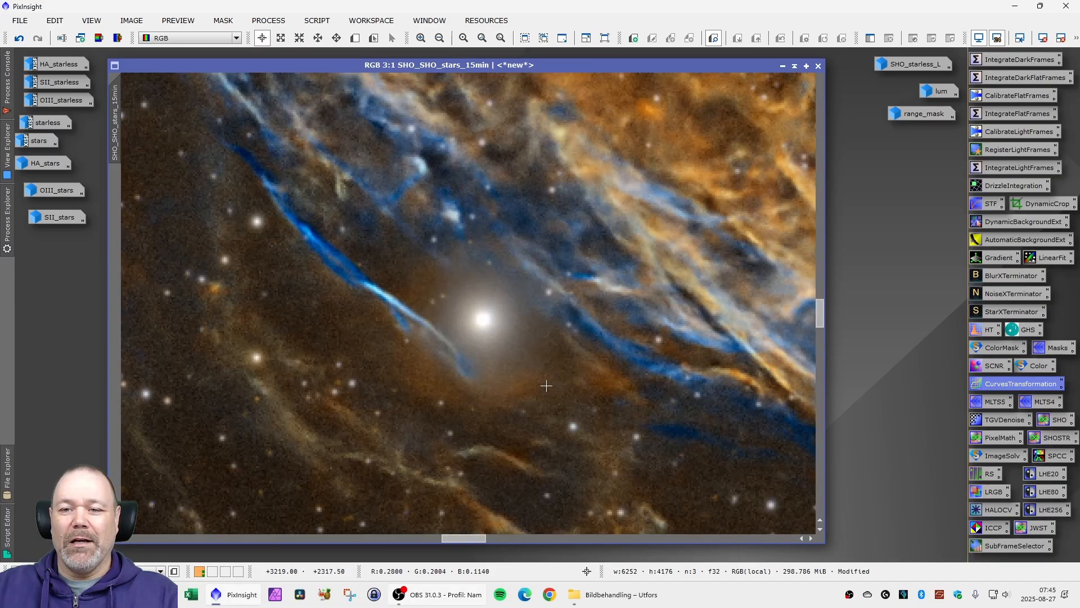
scroll(543, 394, "down", 5)
scroll(546, 387, "down", 1)
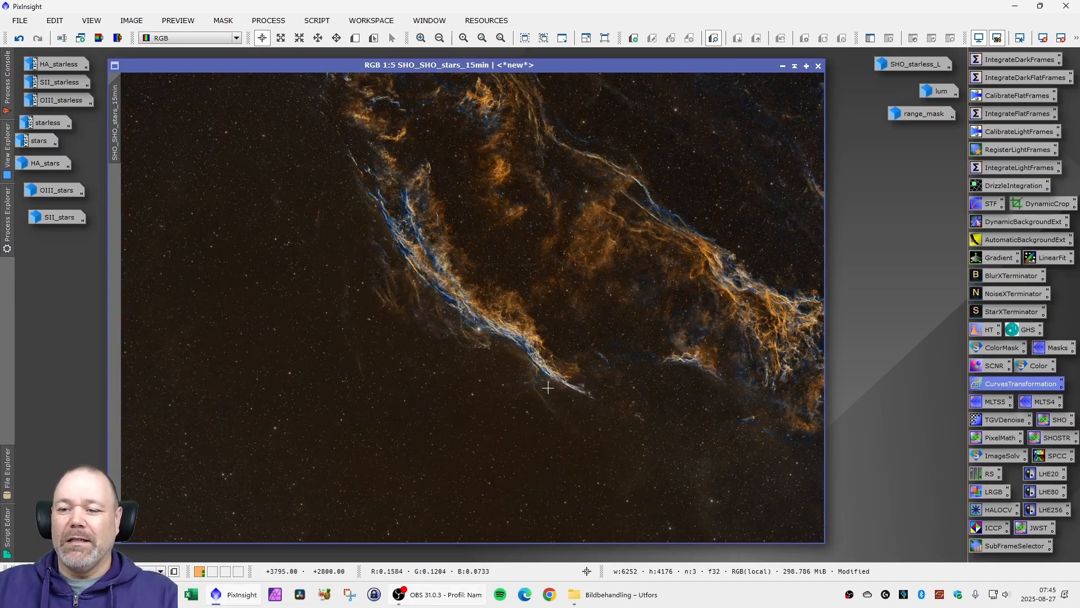
left_click_drag(495, 66, 502, 64)
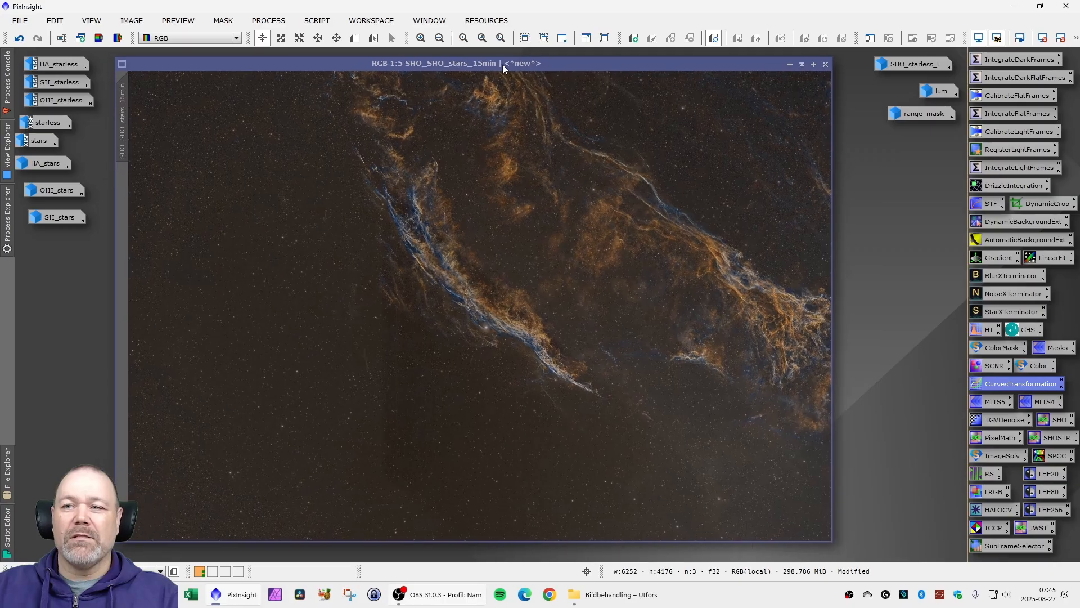